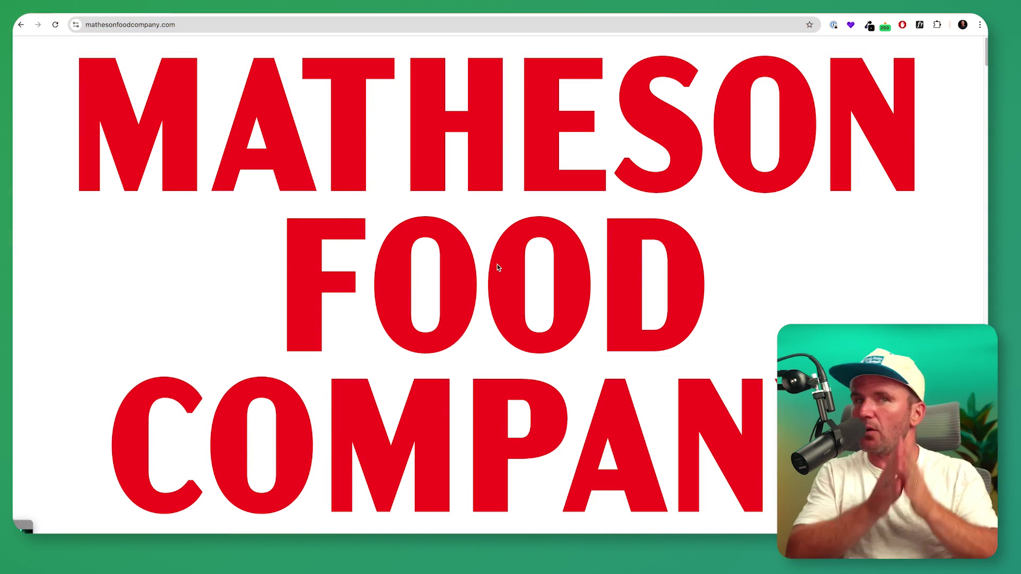
- Browse the Matheson Food Company site and look up the Apercu typeface's styles and prices from Typewolf to MyFonts
scroll(646, 252, down, 10)
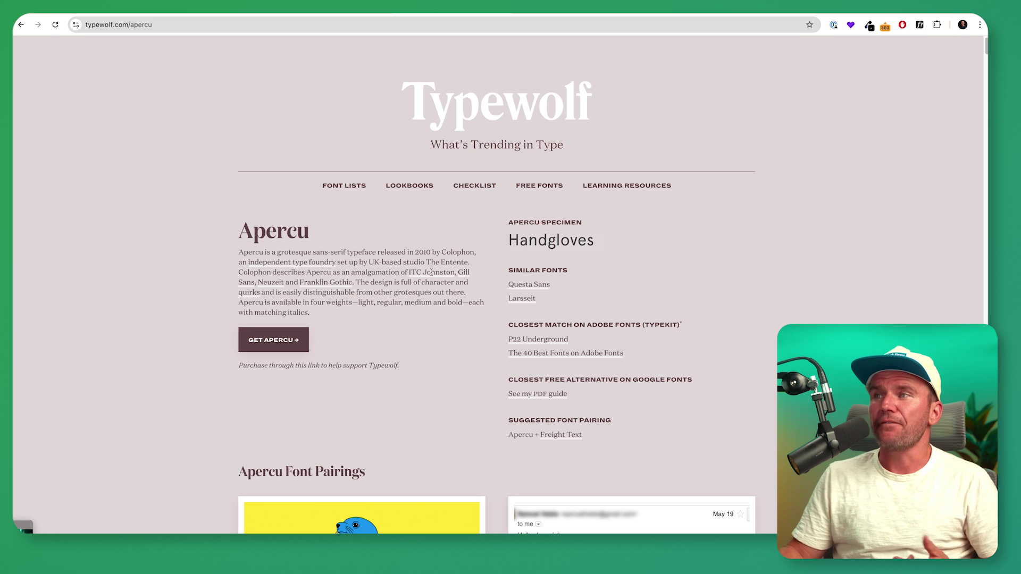
click(298, 341)
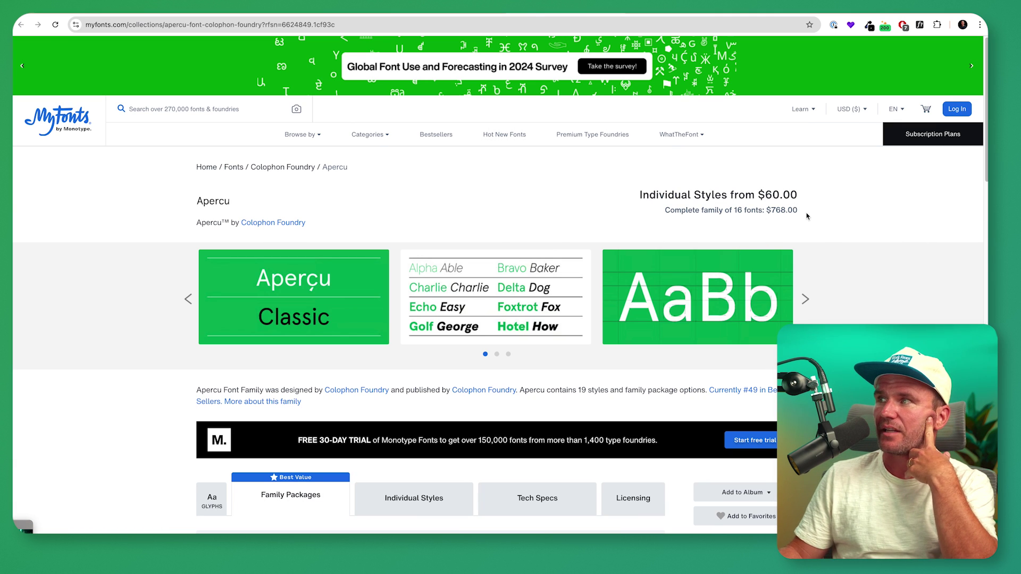
scroll(845, 223, down, 5)
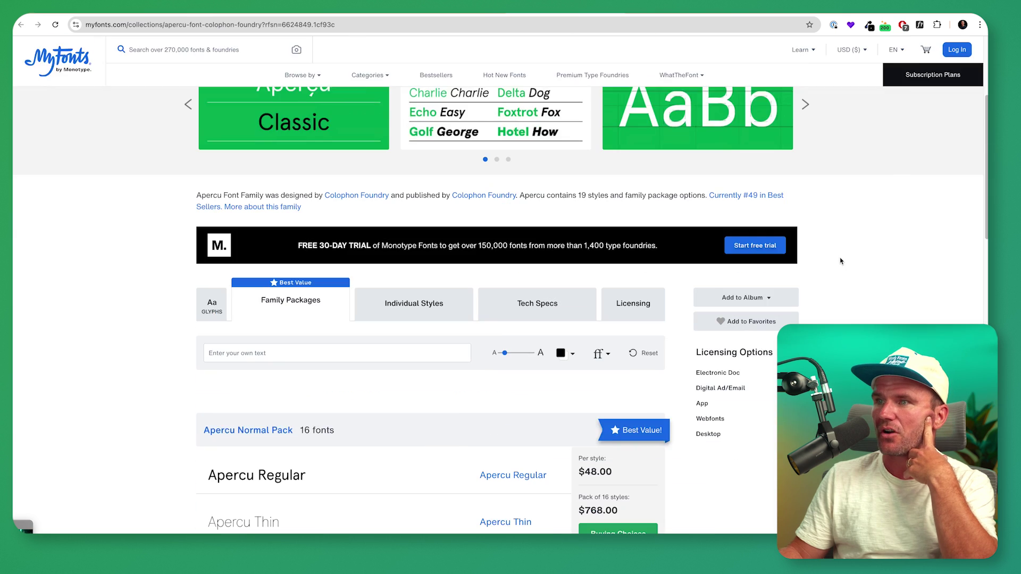
scroll(288, 384, down, 3)
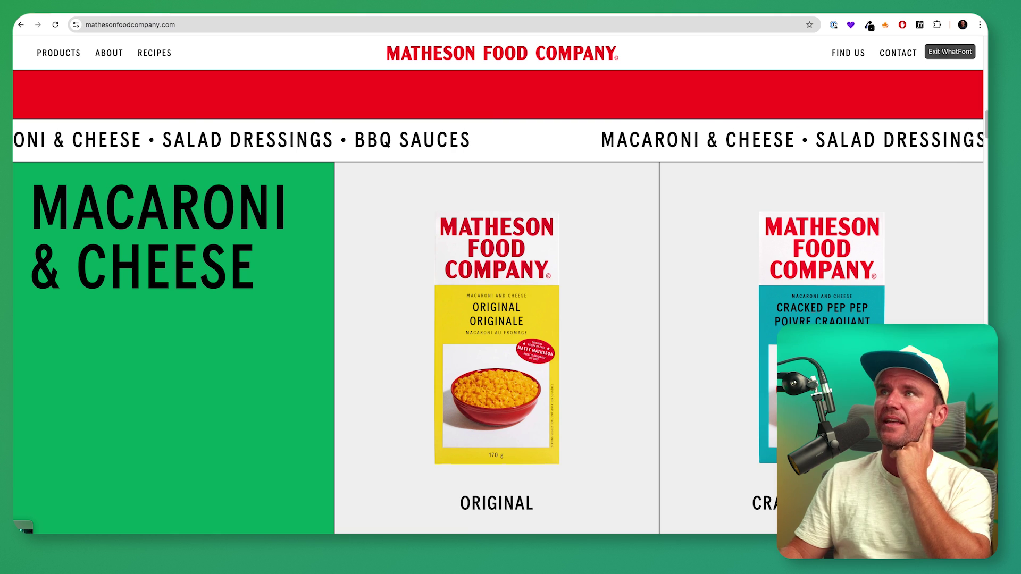
- Review the Landasans font page on DaFont as an alternative and compare it with the Matheson site's lettering
click(331, 9)
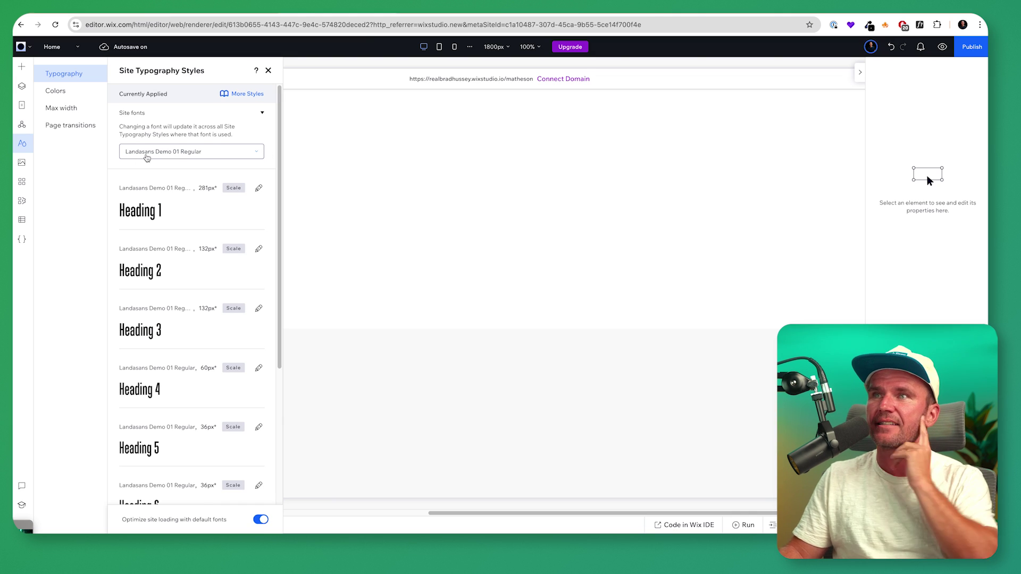
key(ctrl+Tab)
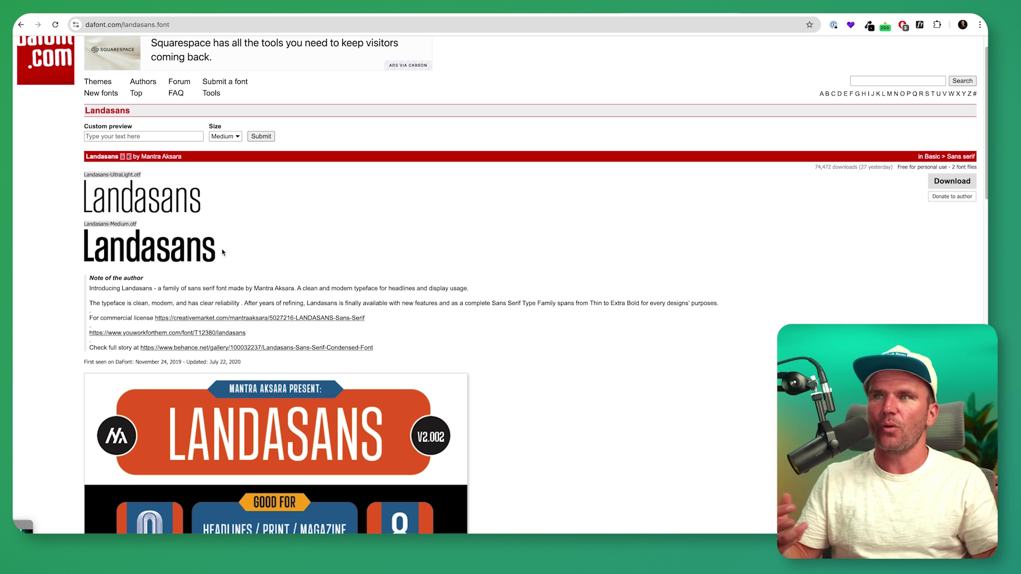
scroll(229, 256, down, 3)
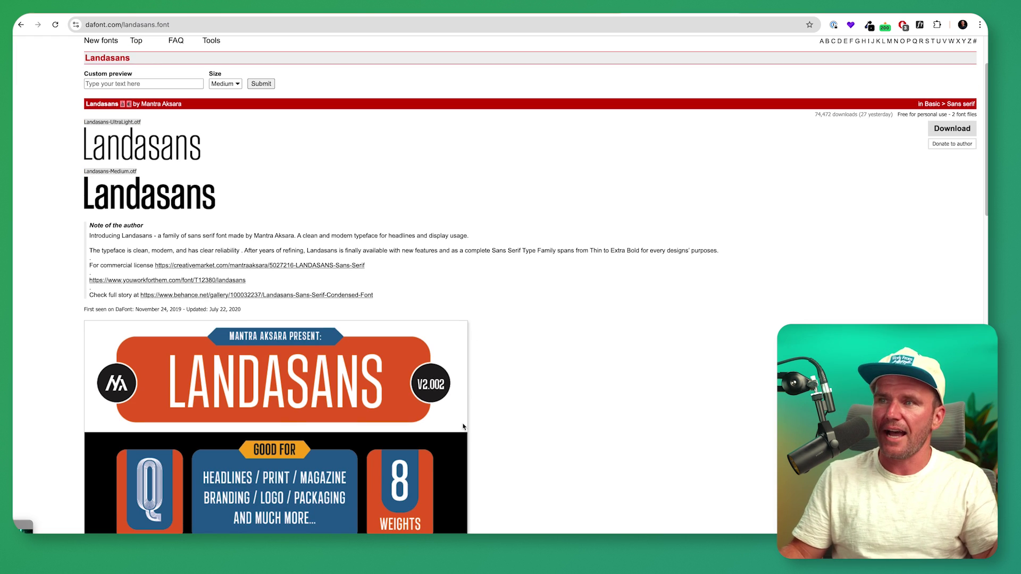
scroll(227, 293, down, 1)
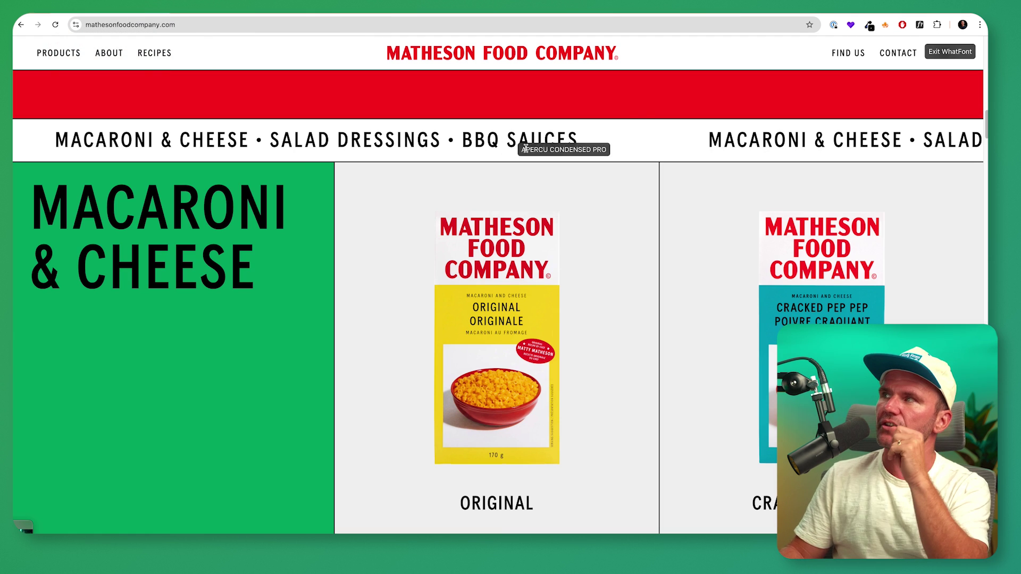
scroll(513, 138, down, 5)
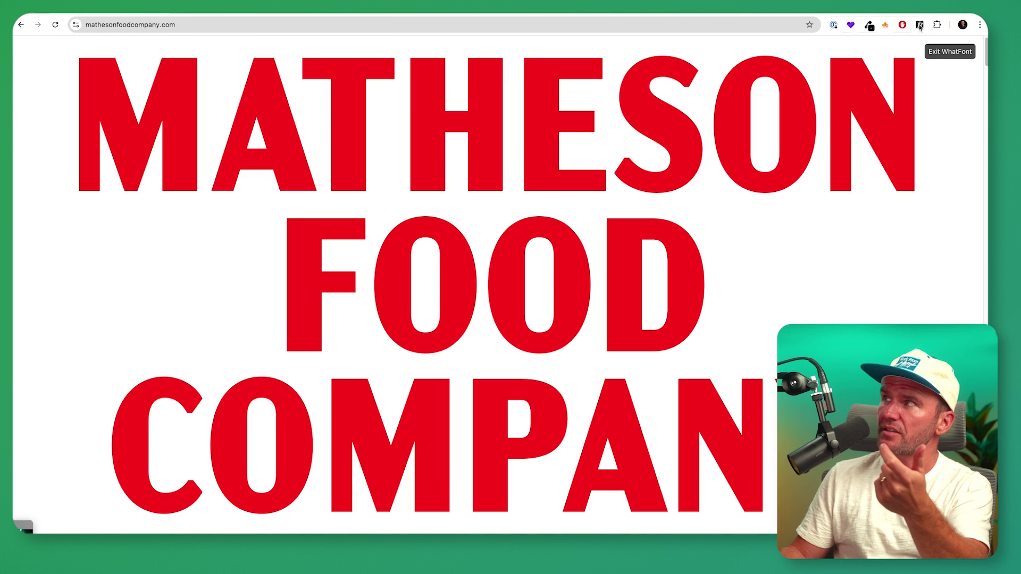
- Run the Webpage Color Analyzer on the Matheson site and inspect its red, light grey, green, yellow and salmon CSS colors
click(869, 25)
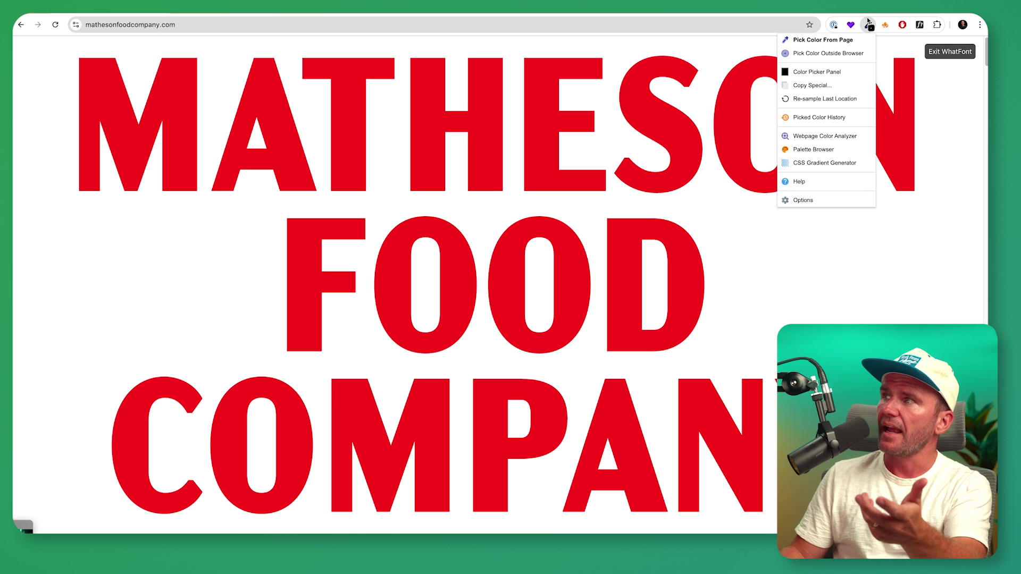
click(822, 137)
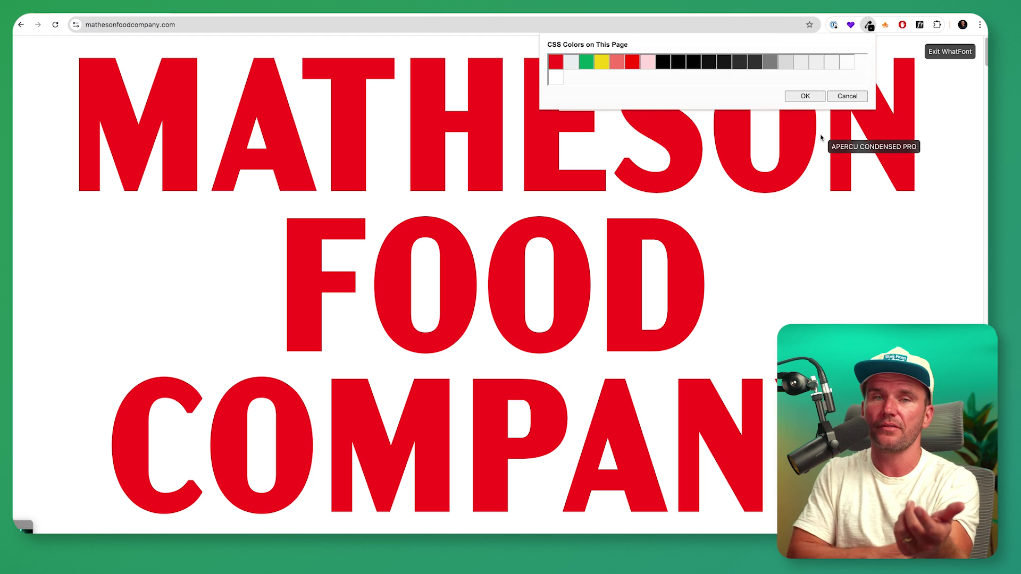
click(553, 63)
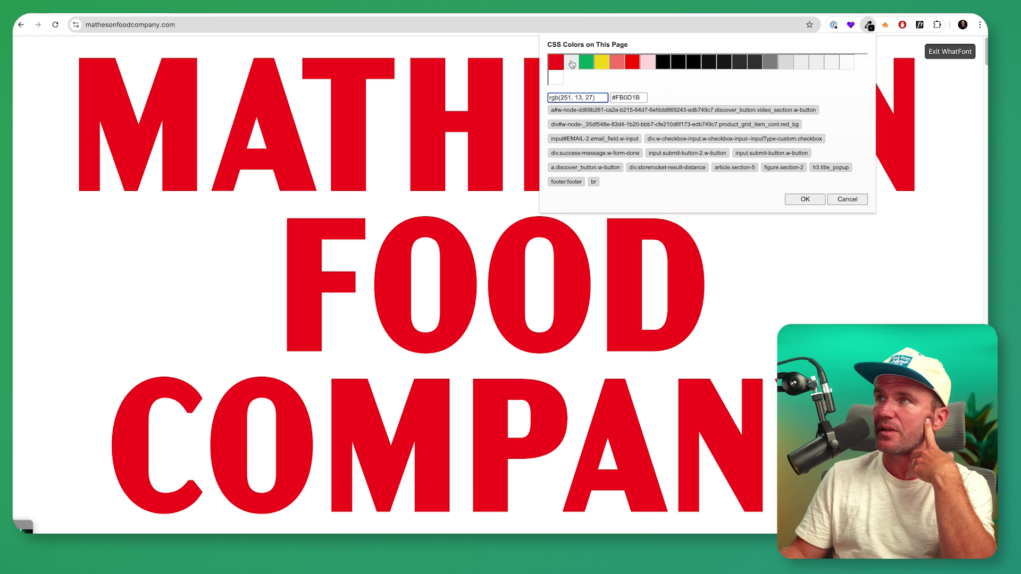
click(571, 64)
click(586, 64)
click(602, 64)
click(618, 65)
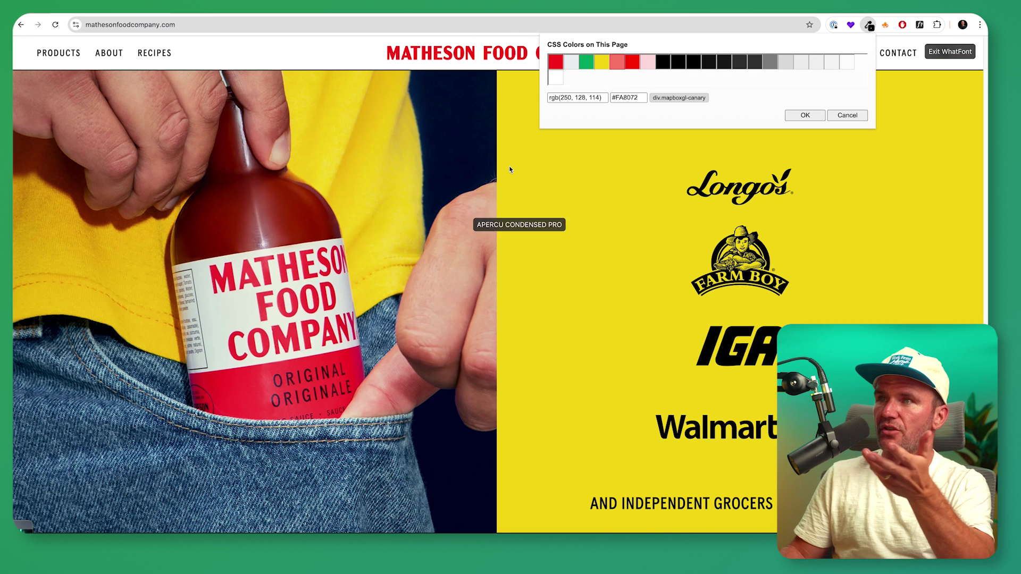
click(627, 65)
click(869, 25)
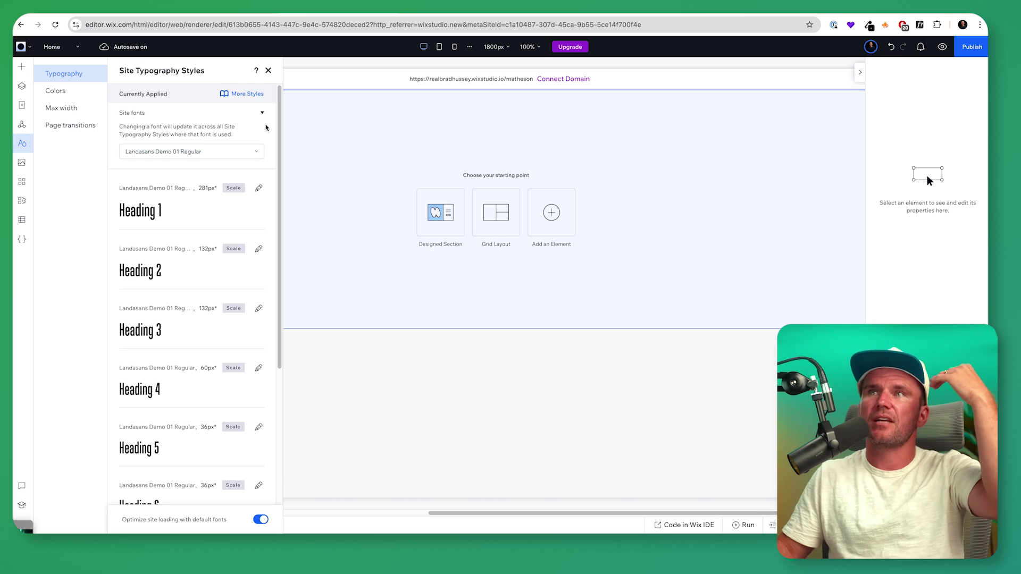
- Enter the address wixstudio.new in the Wix Studio editor's browser page to start a new site
click(266, 24)
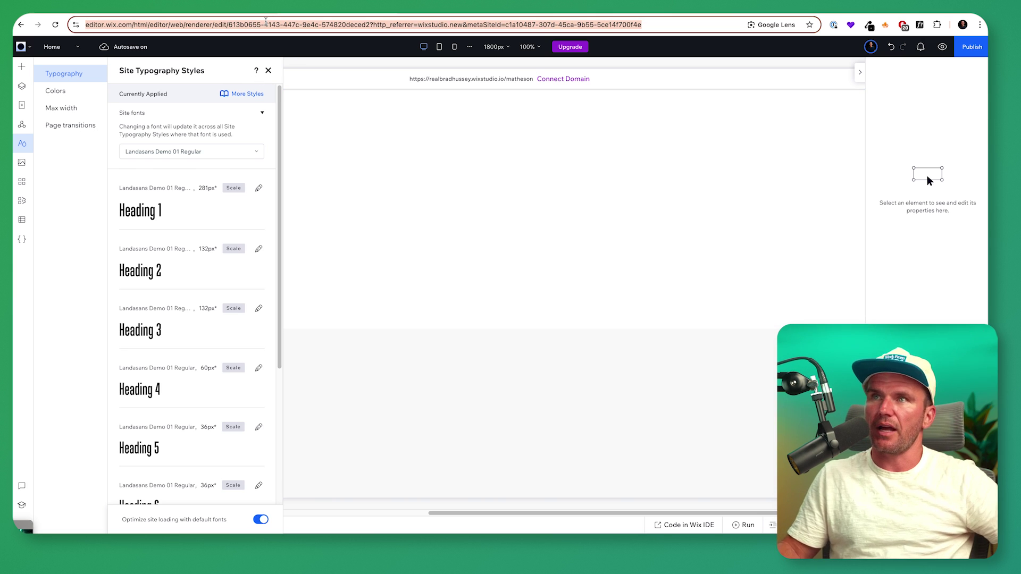
text(wix)
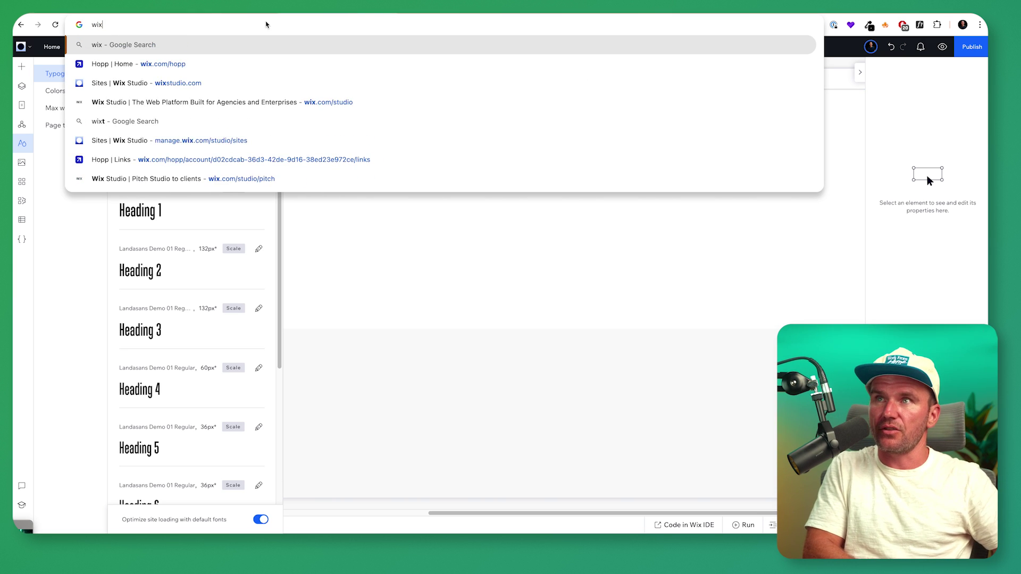
text(studio.new)
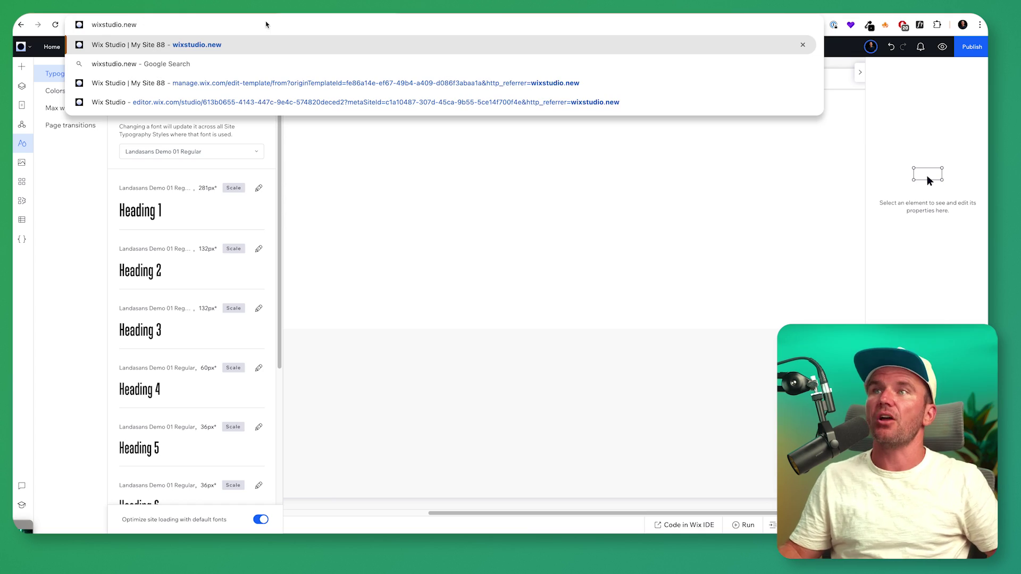
key(Return)
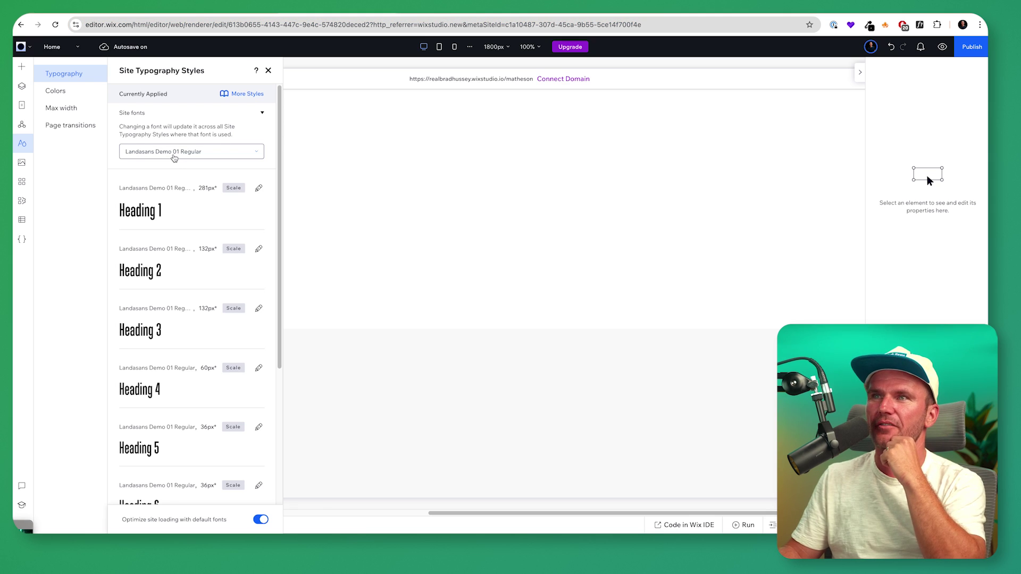
- Review the site typography styles from Heading 1 to Paragraph 3, including the Heading 1 text settings, without changing them
click(174, 154)
click(164, 154)
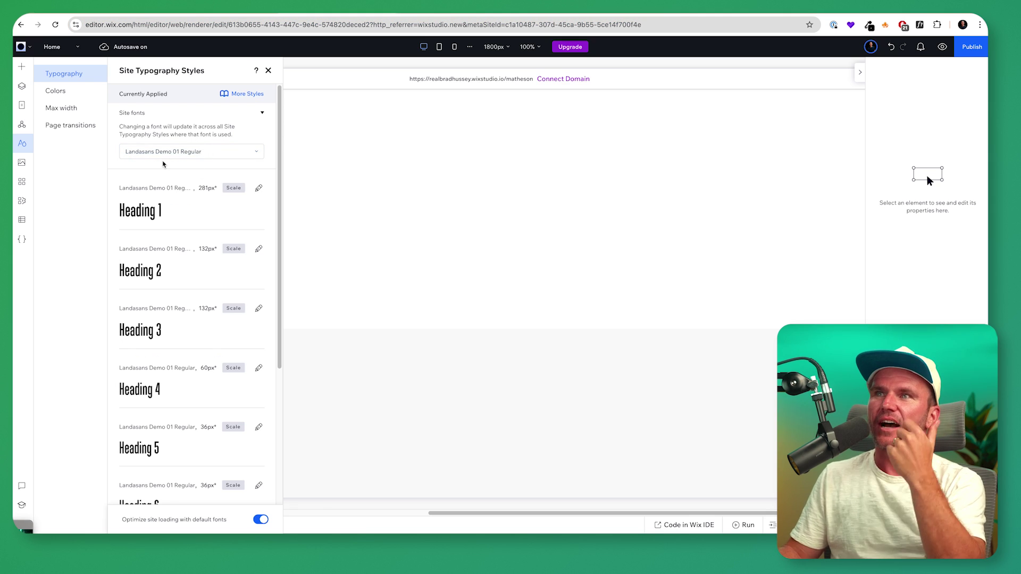
scroll(209, 182, down, 5)
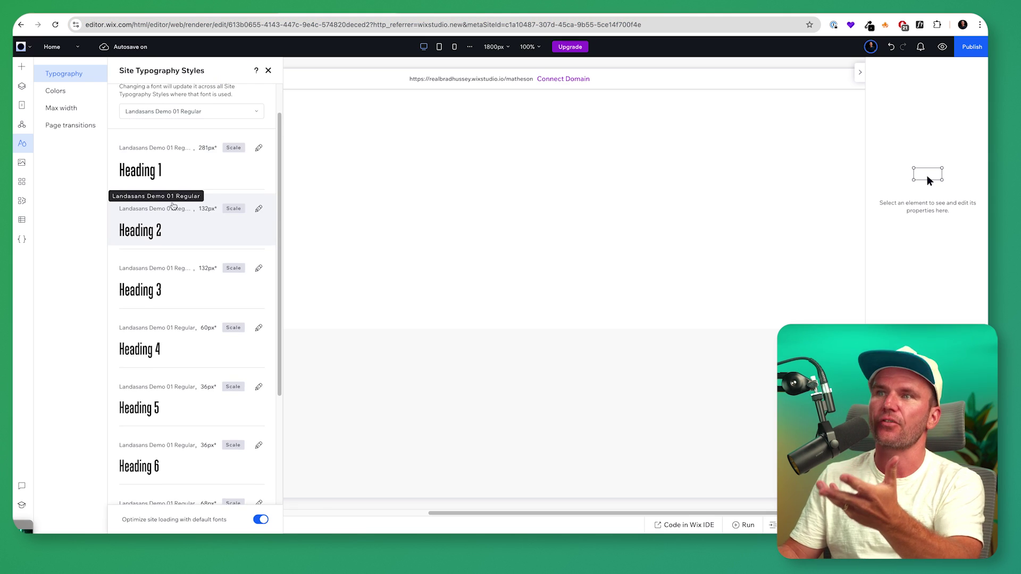
scroll(221, 189, down, 1)
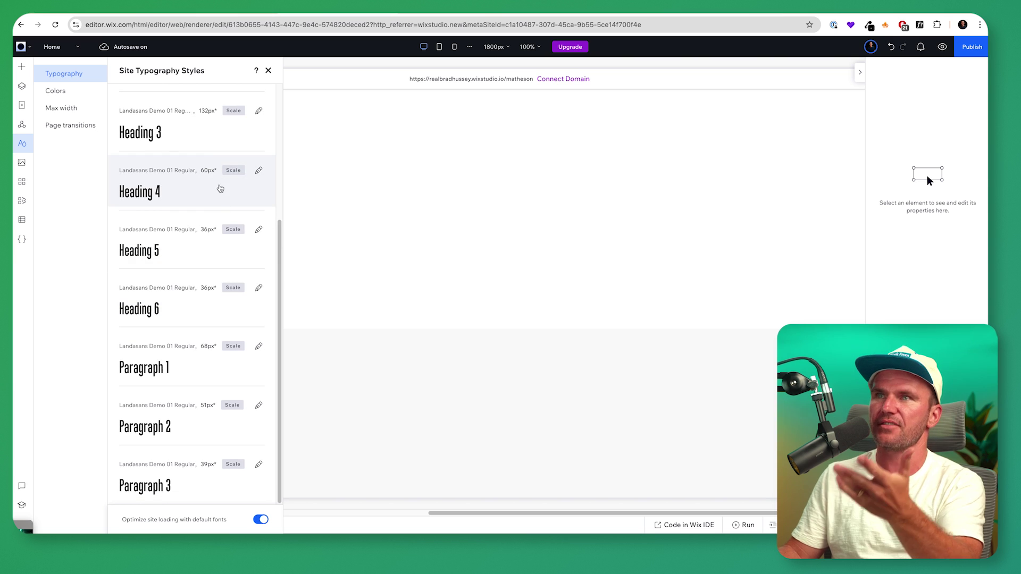
scroll(229, 199, up, 5)
click(259, 188)
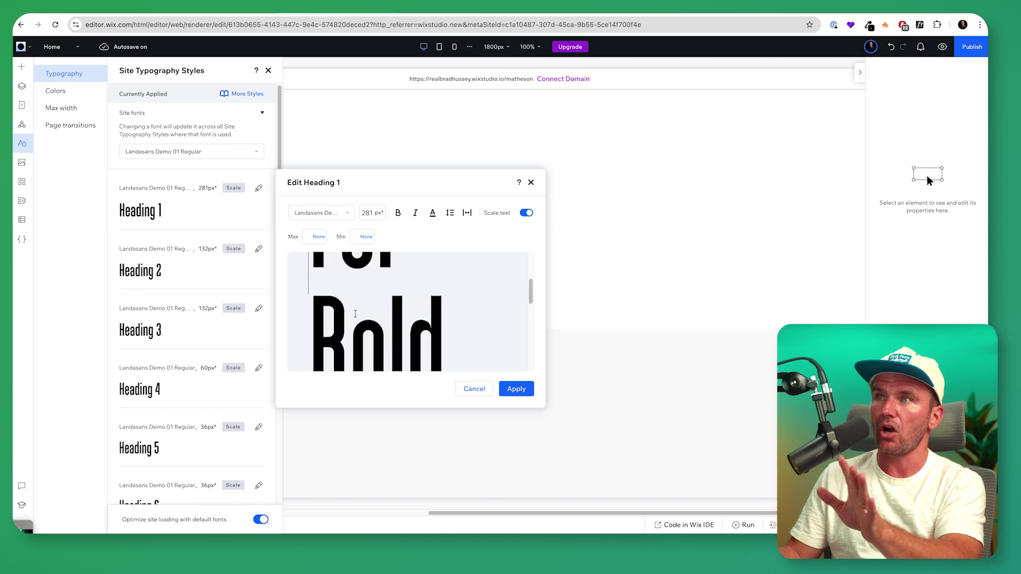
click(474, 388)
- Check the site color styles and the max width setting, and compare them with the Matheson site's full-width layout
click(55, 91)
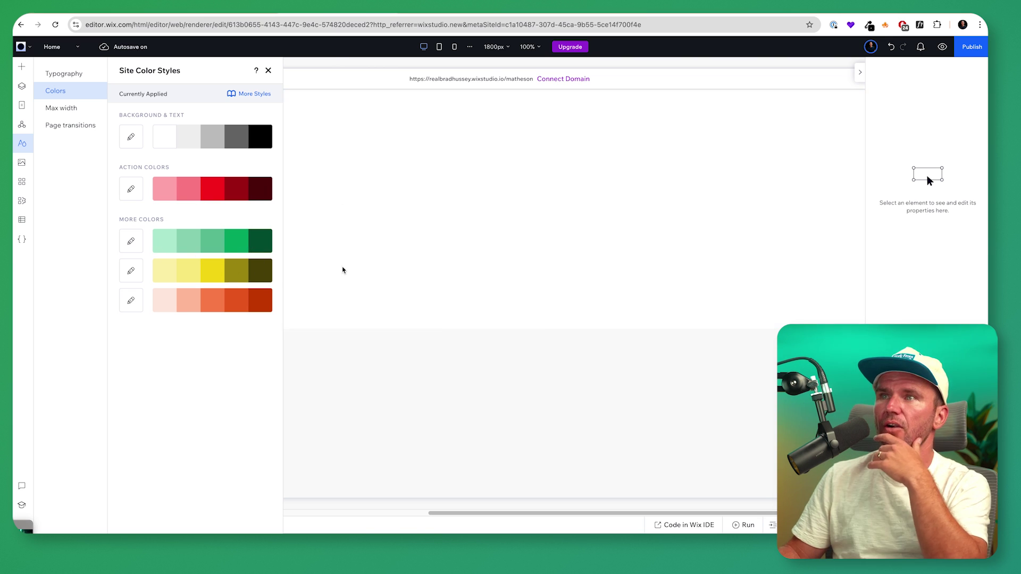
click(74, 112)
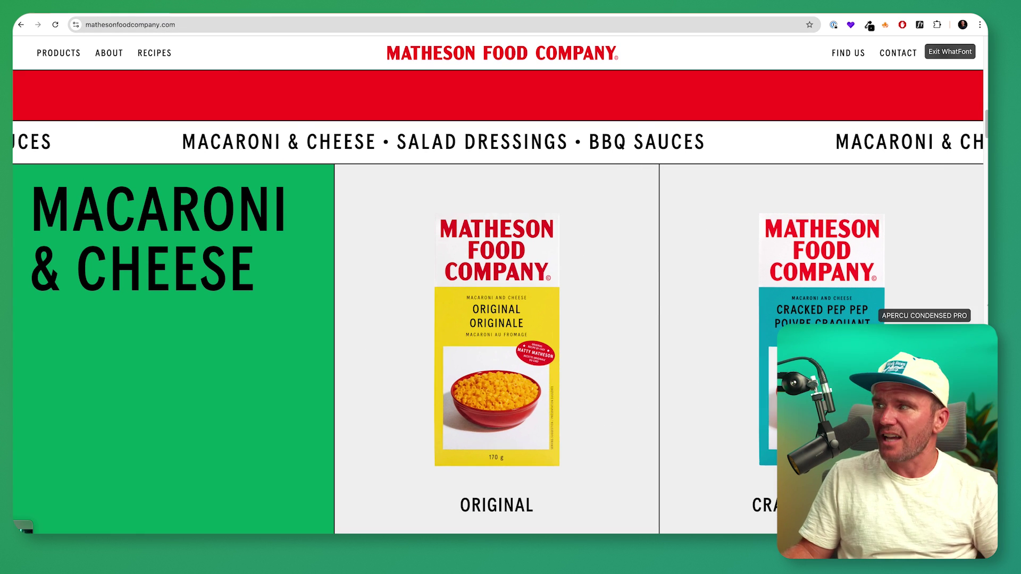
drag(988, 316, 987, 316)
scroll(132, 392, down, 4)
scroll(376, 298, up, 2)
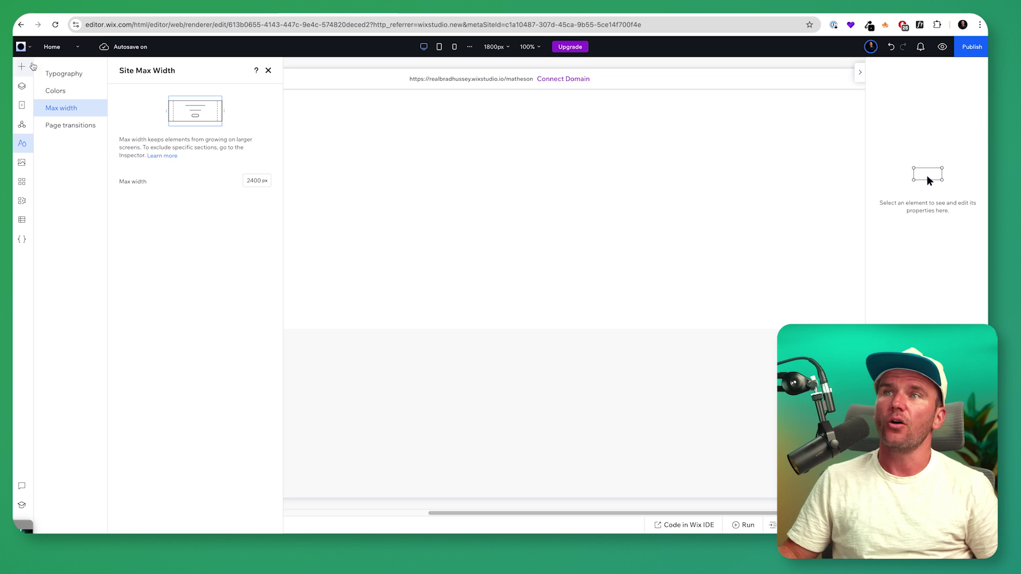
- Check the global sections and unhide the header and footer in the Home page's layers
click(24, 142)
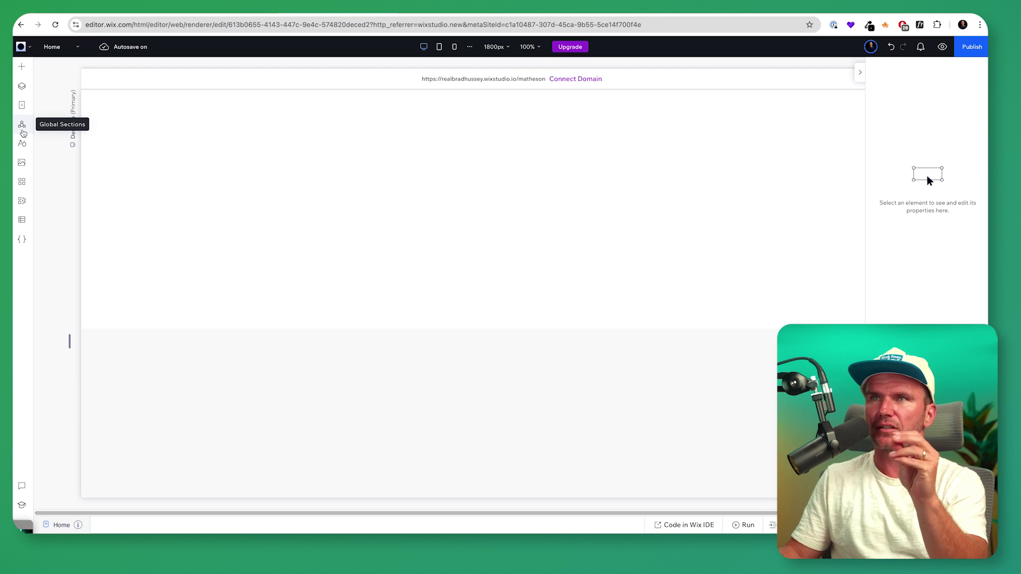
click(22, 127)
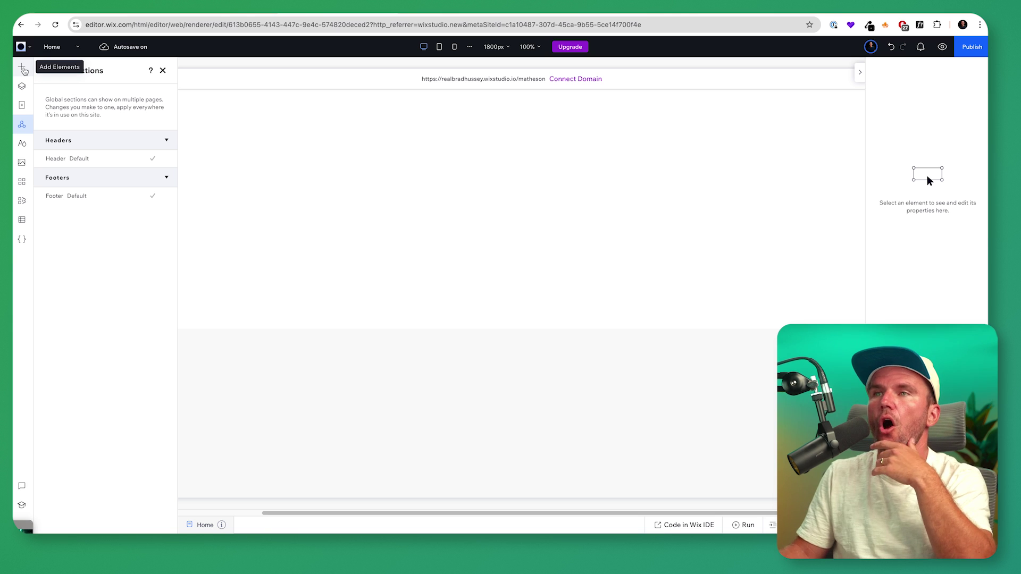
click(22, 86)
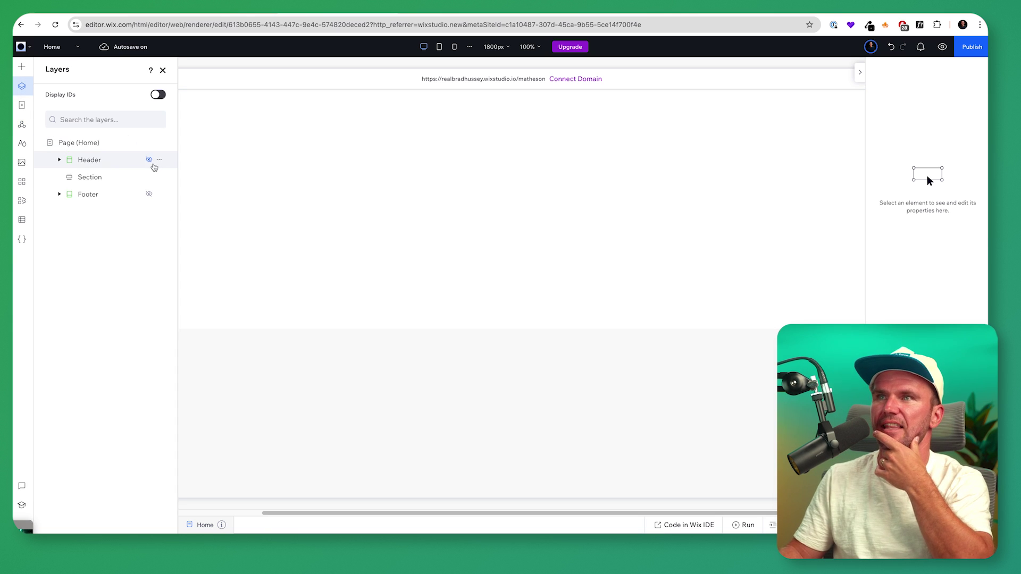
click(149, 160)
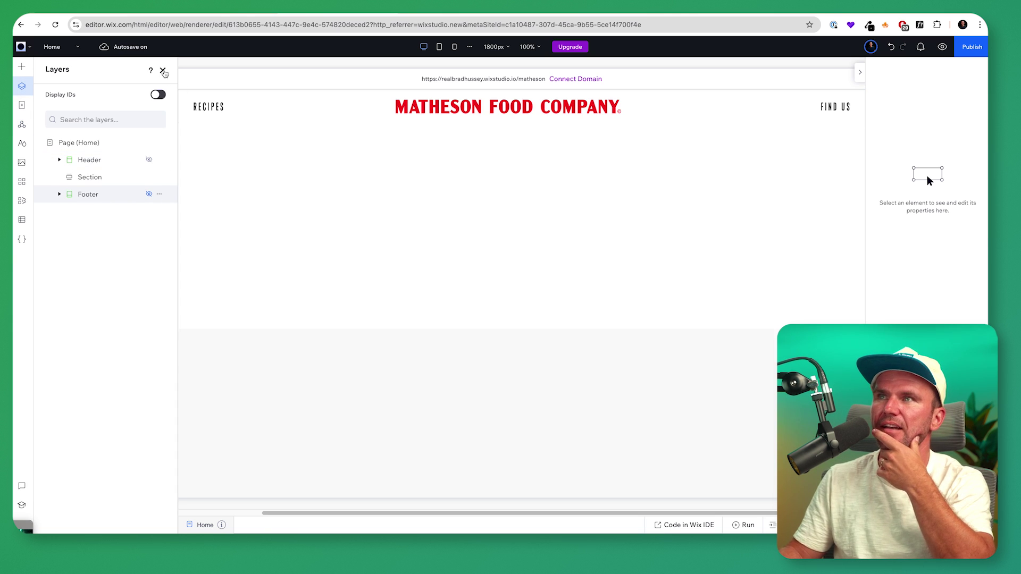
click(162, 71)
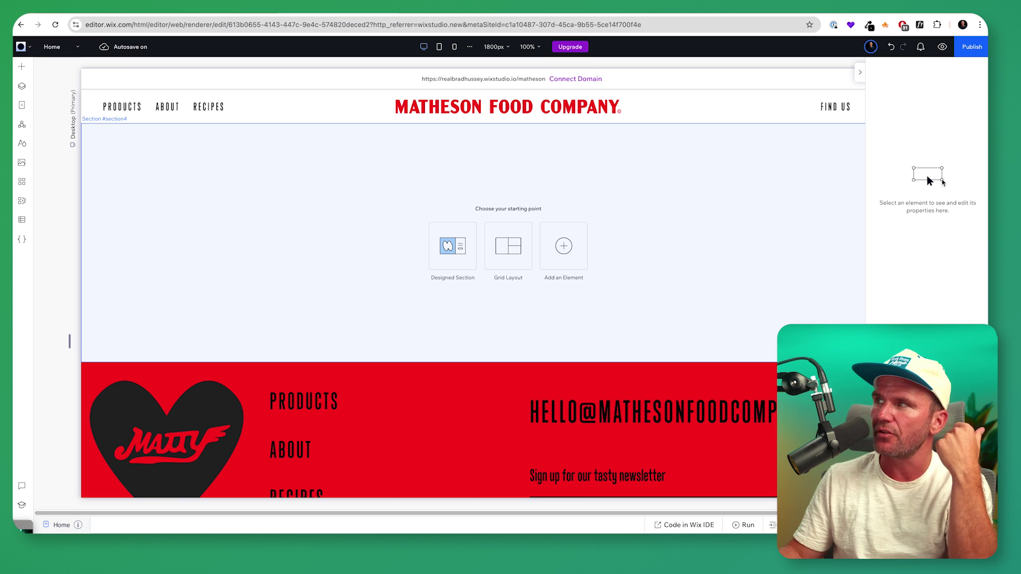
- Inspect the header's column structure by selecting the header and its two navigation cells and the logo
scroll(559, 261, right, 3)
scroll(399, 261, left, 3)
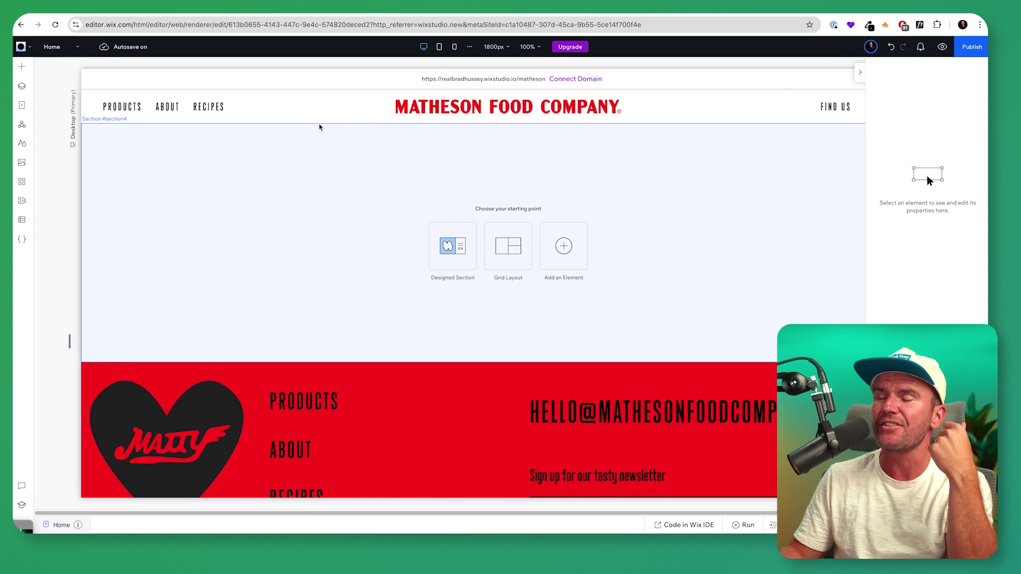
click(327, 112)
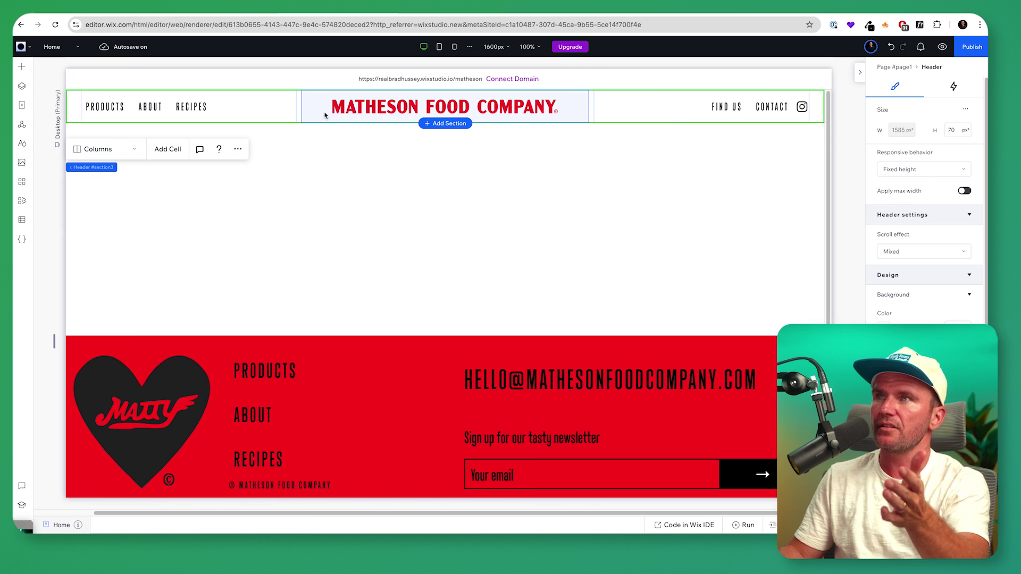
click(130, 113)
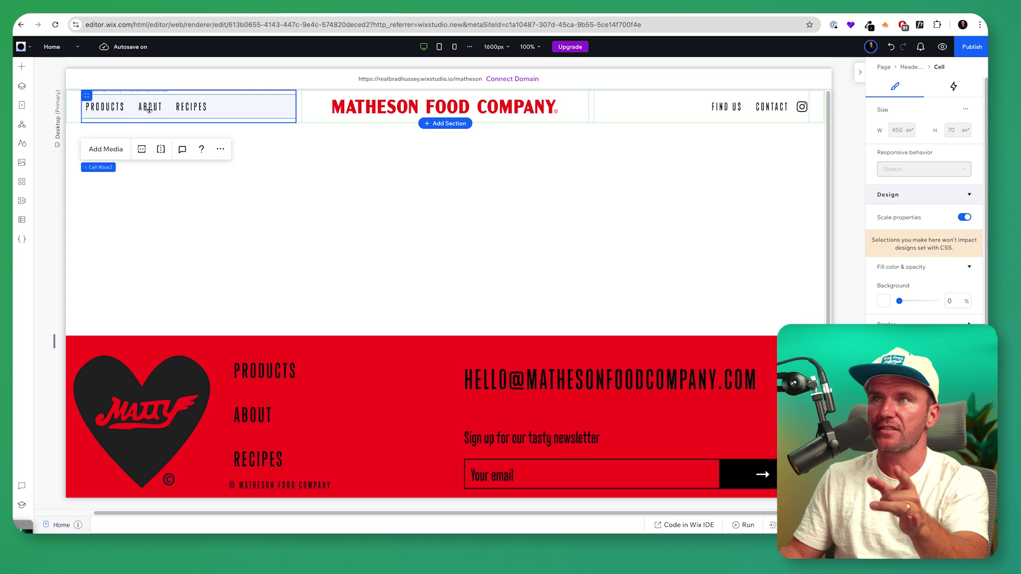
click(736, 112)
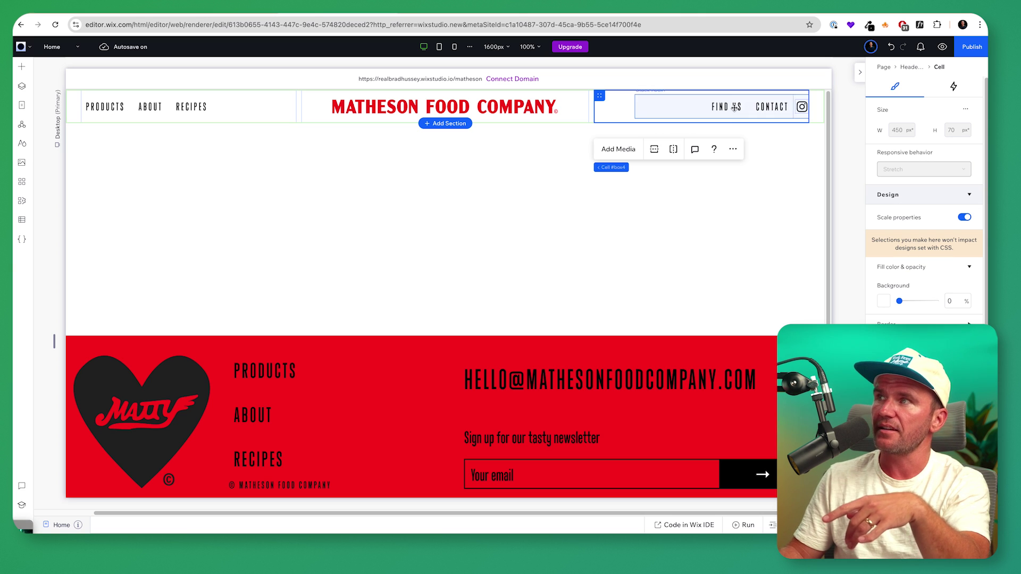
click(511, 109)
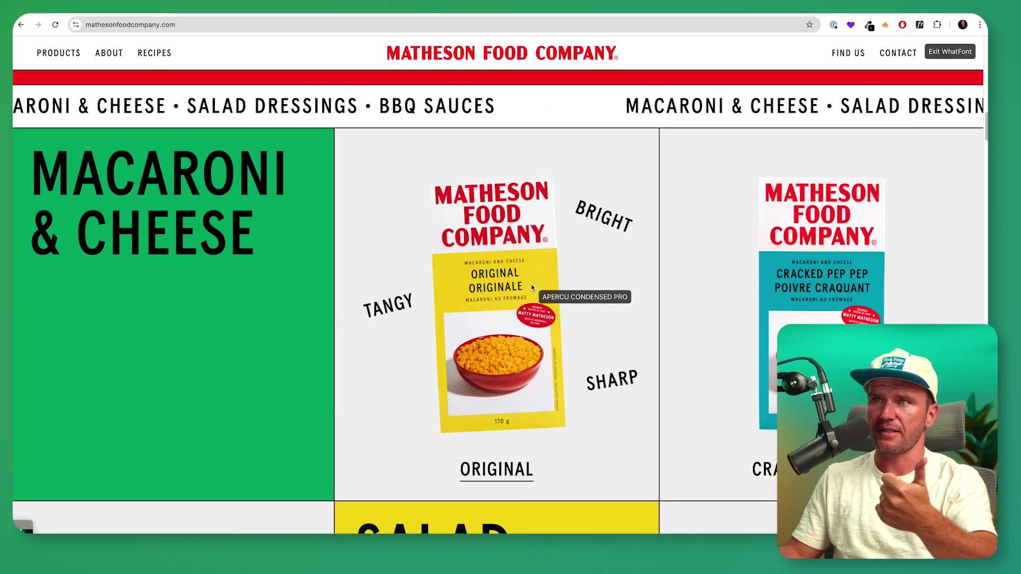
- Examine the Matheson site's home page from the product grid and red photo section down to the Find Us section and footer
scroll(502, 276, down, 10)
scroll(453, 404, down, 2)
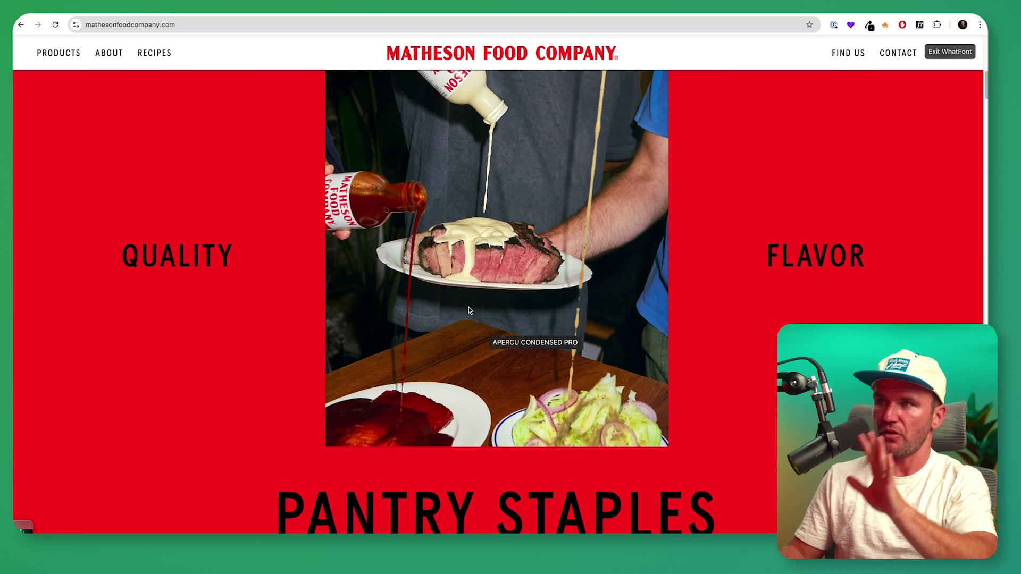
scroll(564, 298, down, 2)
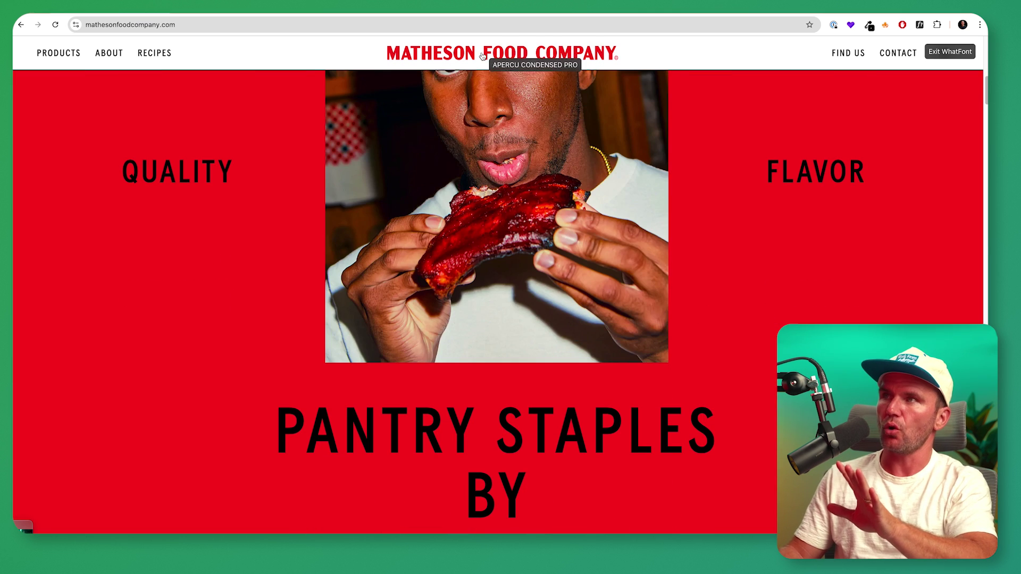
scroll(584, 244, down, 5)
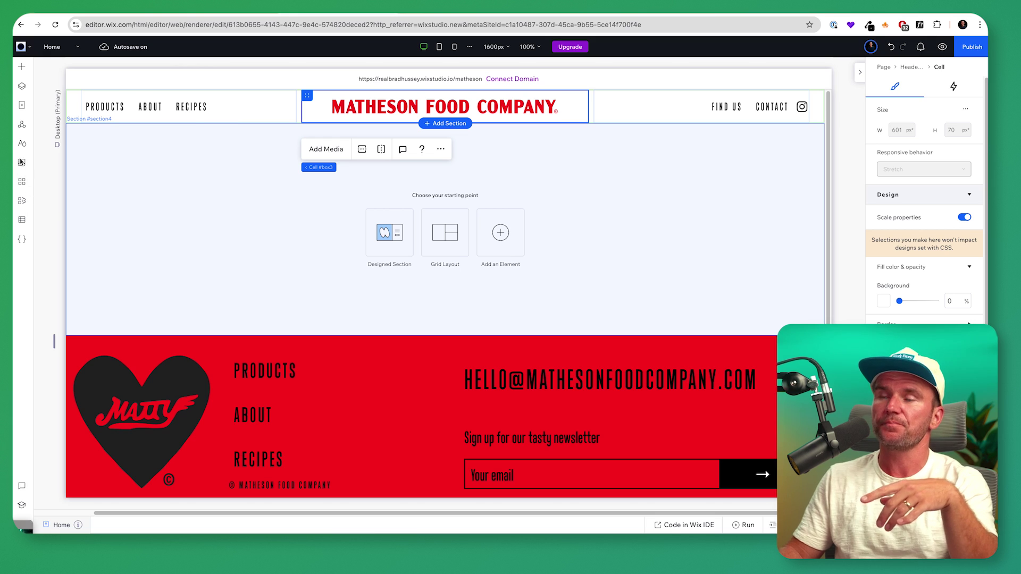
click(21, 162)
scroll(537, 450, down, 1)
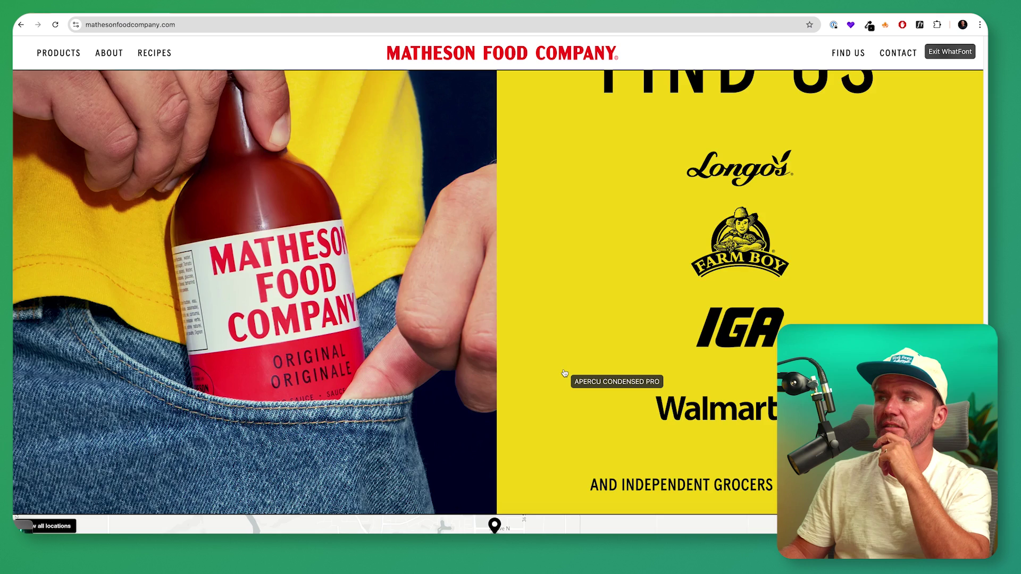
scroll(569, 377, down, 10)
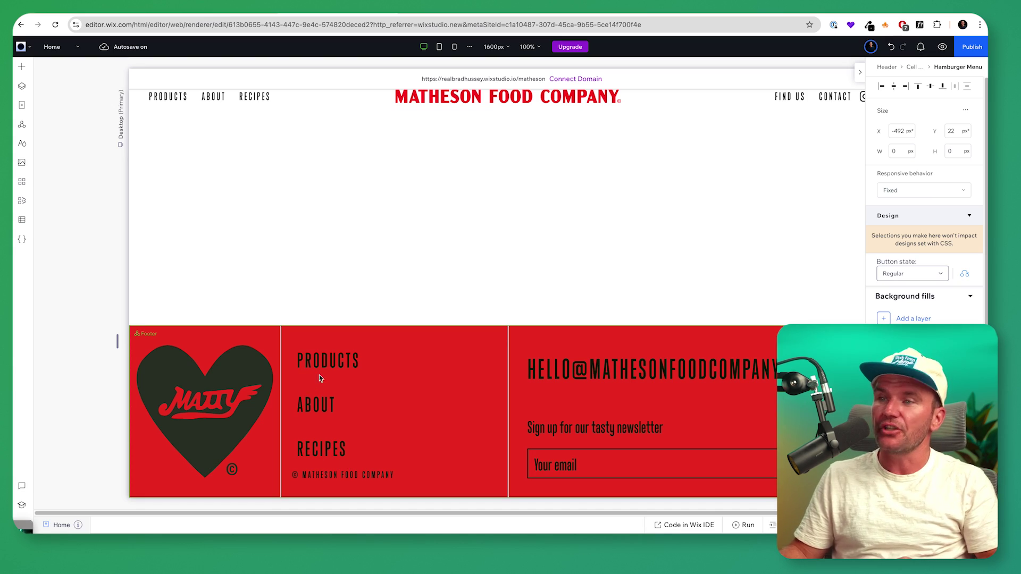
- Compare the Wix page's footer with the Matheson site's footer, and check the reference hero with the full-width logo
scroll(381, 197, up, 1)
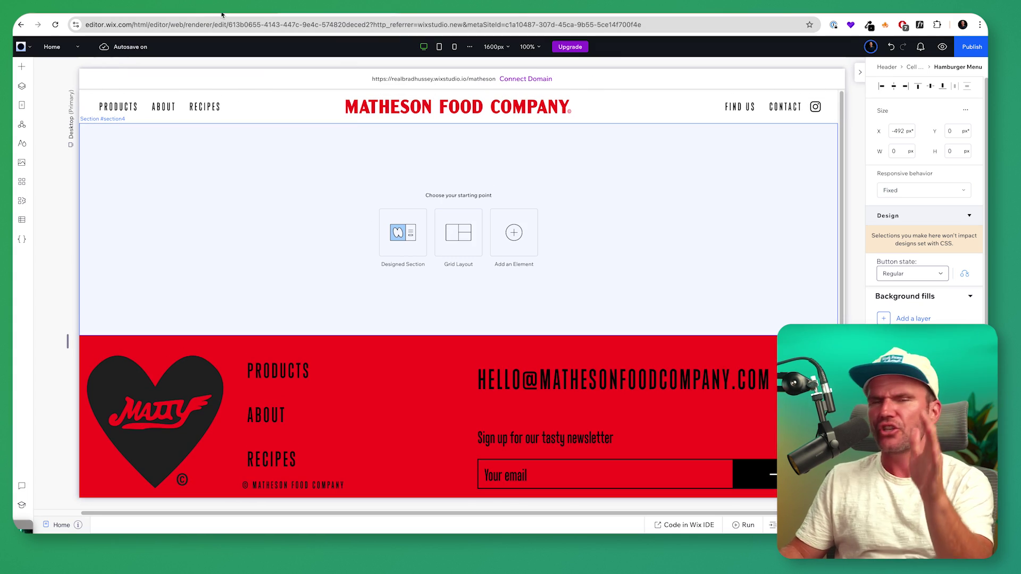
click(101, 16)
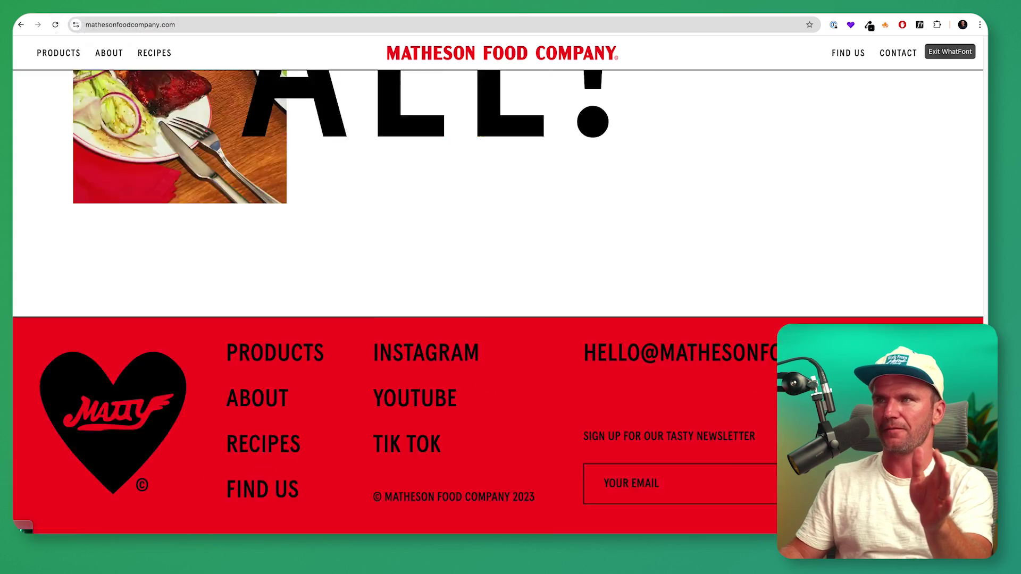
scroll(487, 305, up, 10)
scroll(486, 301, up, 15)
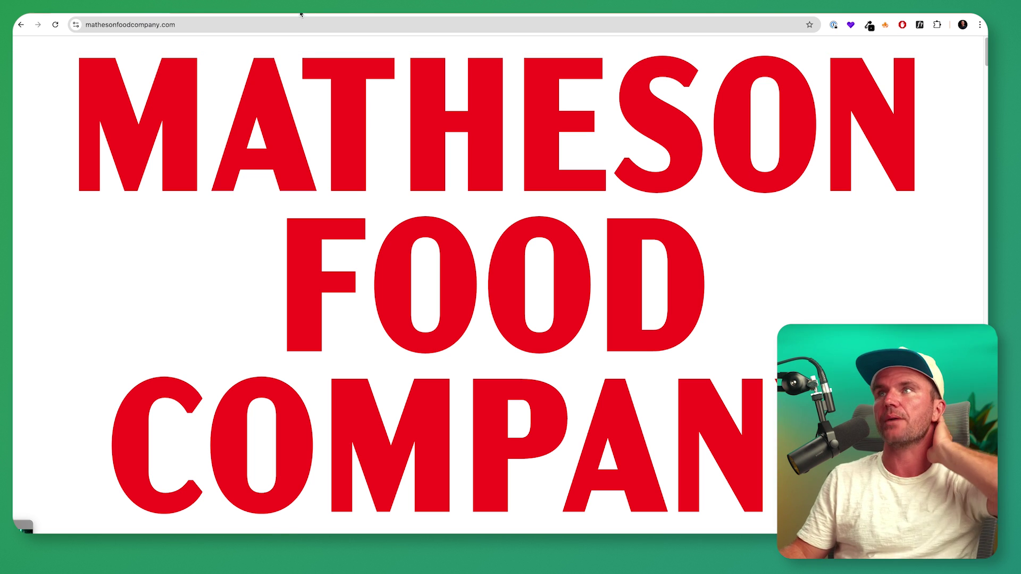
click(353, 13)
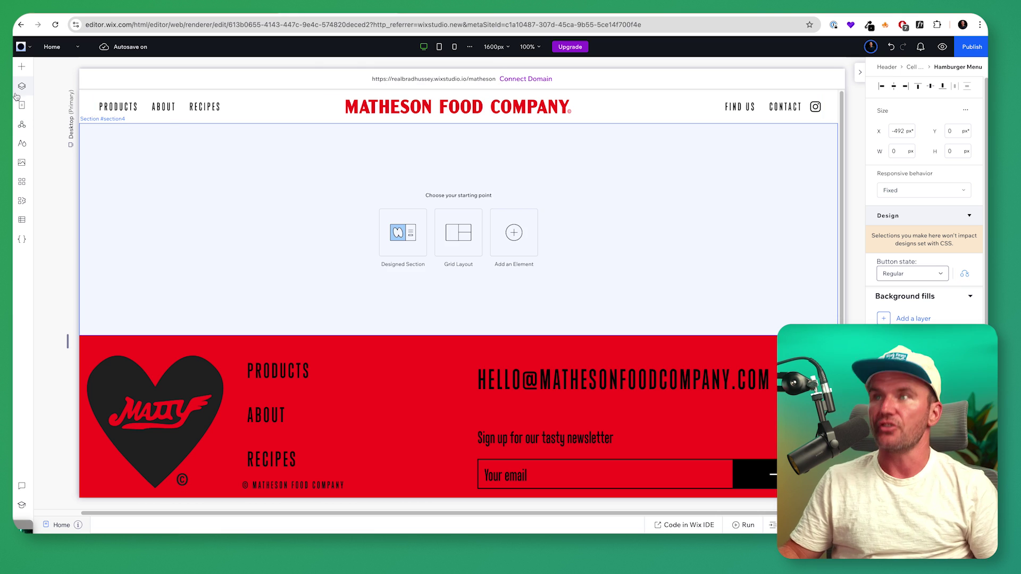
- Set the blank section's responsive behavior to Fit to screen and the desktop editing size to 1600 px
click(477, 169)
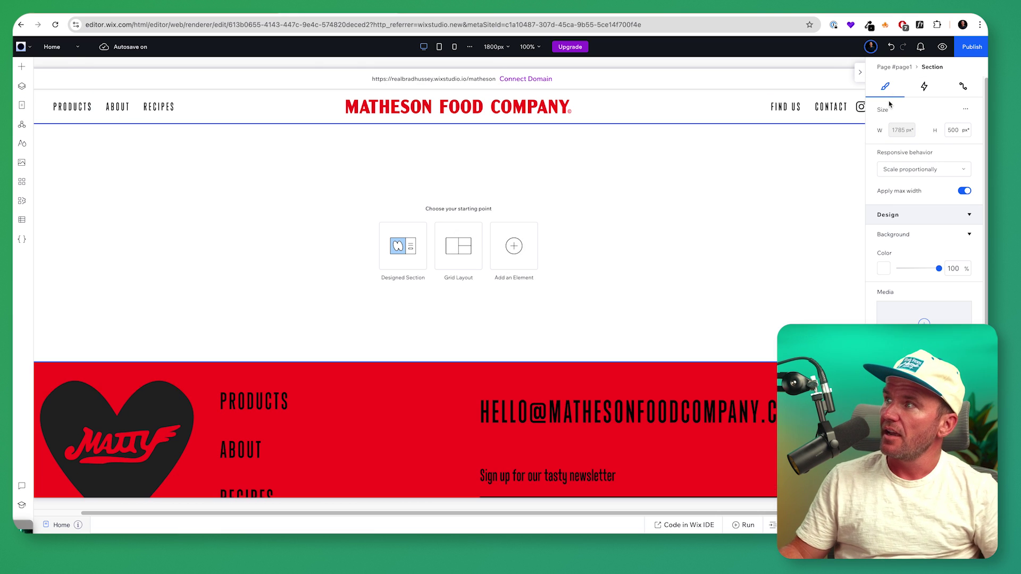
click(912, 171)
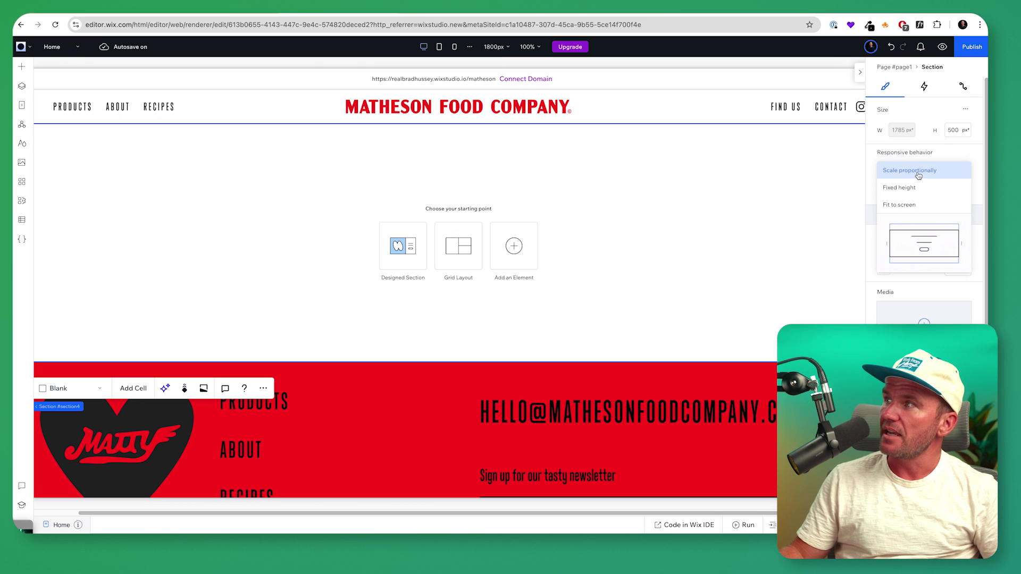
click(899, 205)
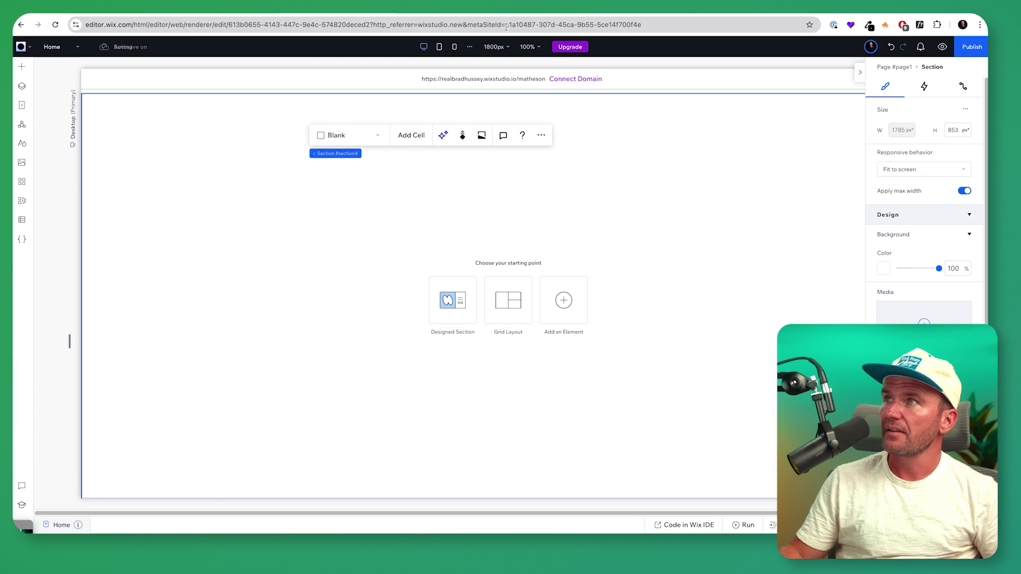
click(492, 48)
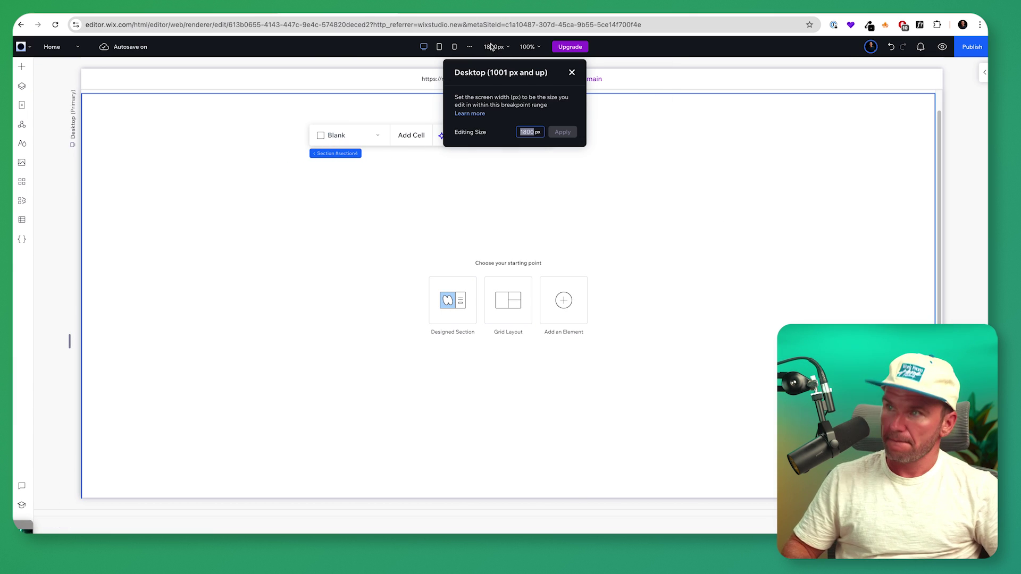
text(1600)
key(Return)
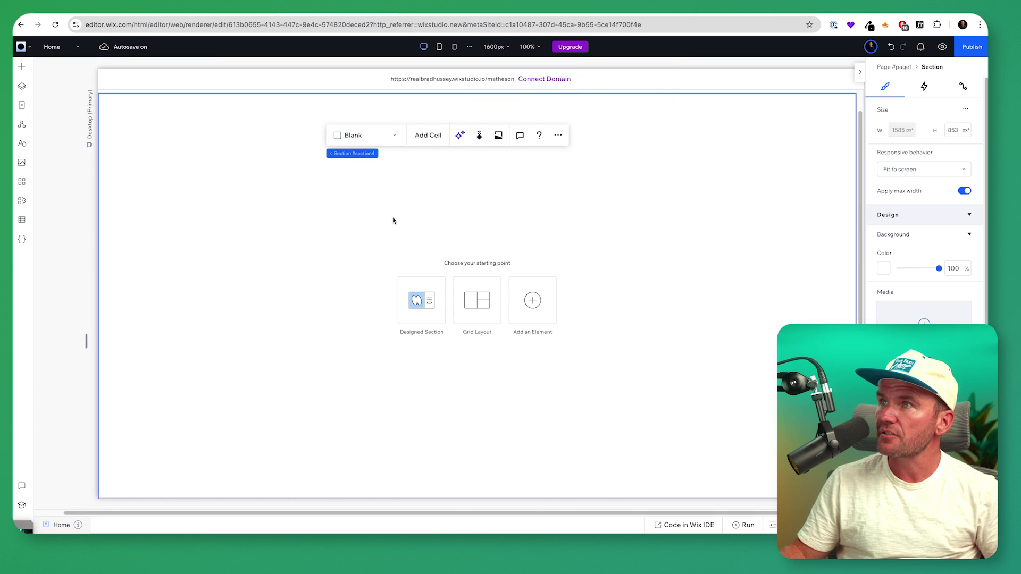
click(883, 269)
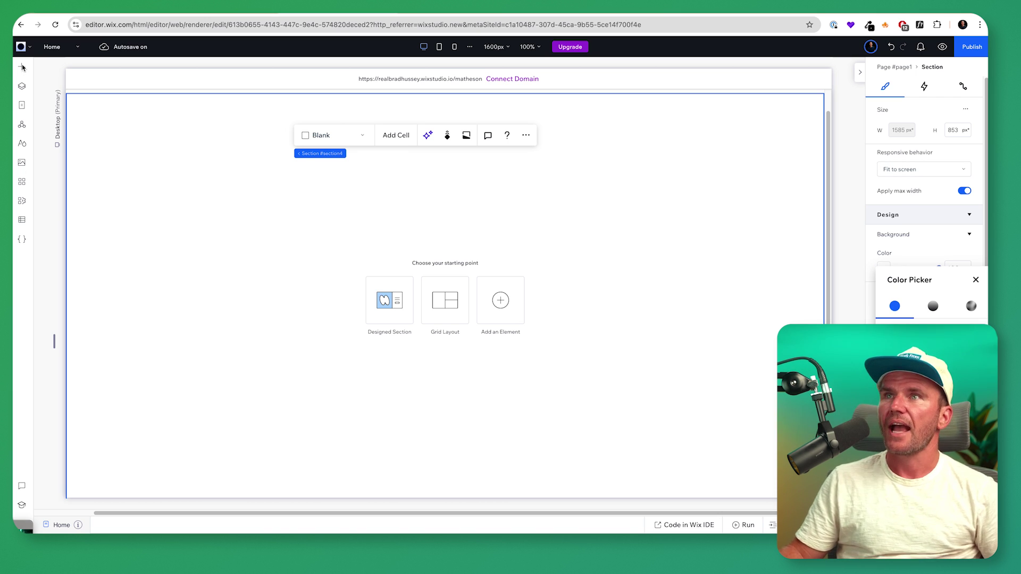
key(Escape)
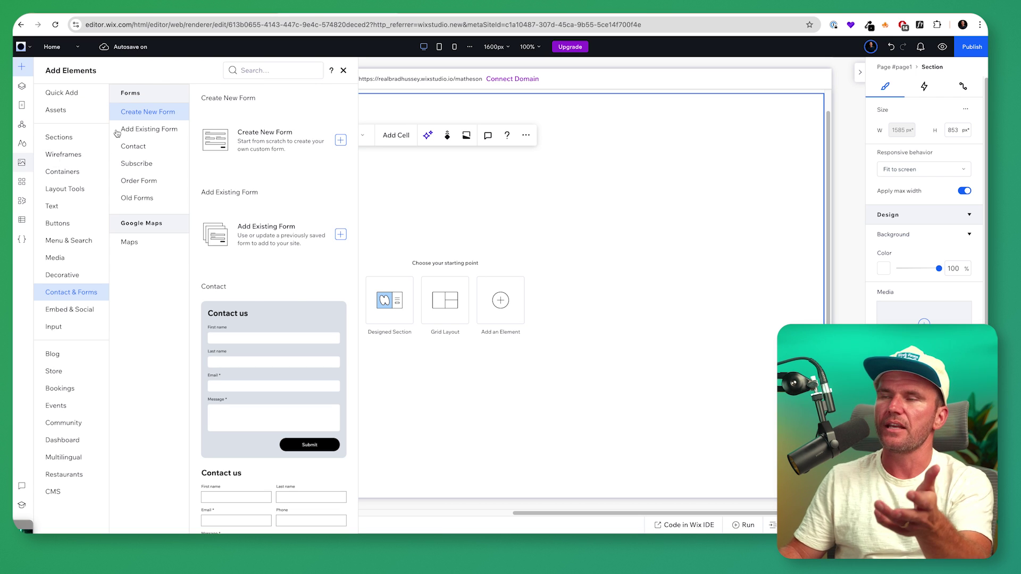
- Add matheson-logo.svg from the site files to the section and enlarge it to about 396 by 396 px
click(21, 163)
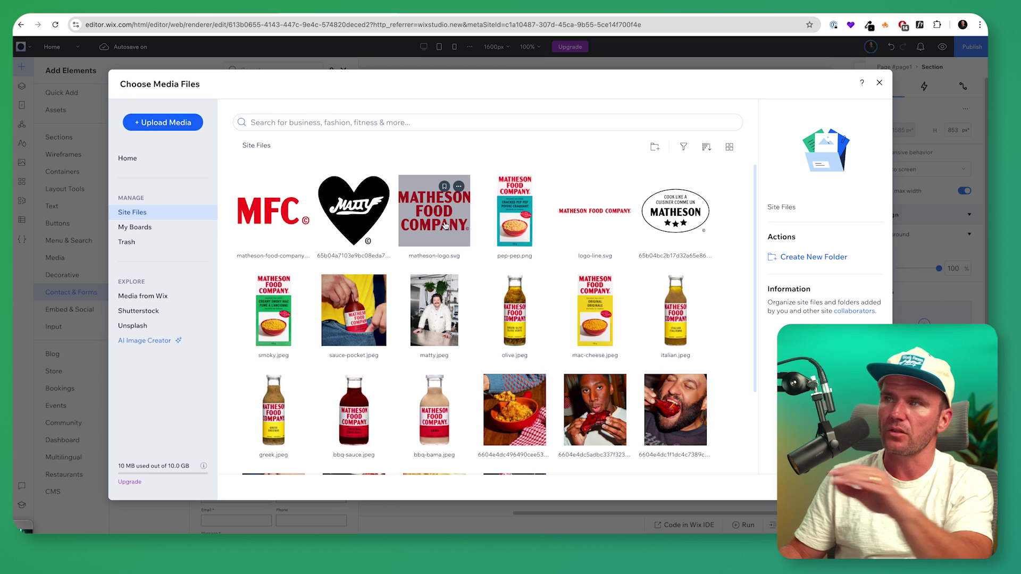
click(445, 225)
double_click(447, 235)
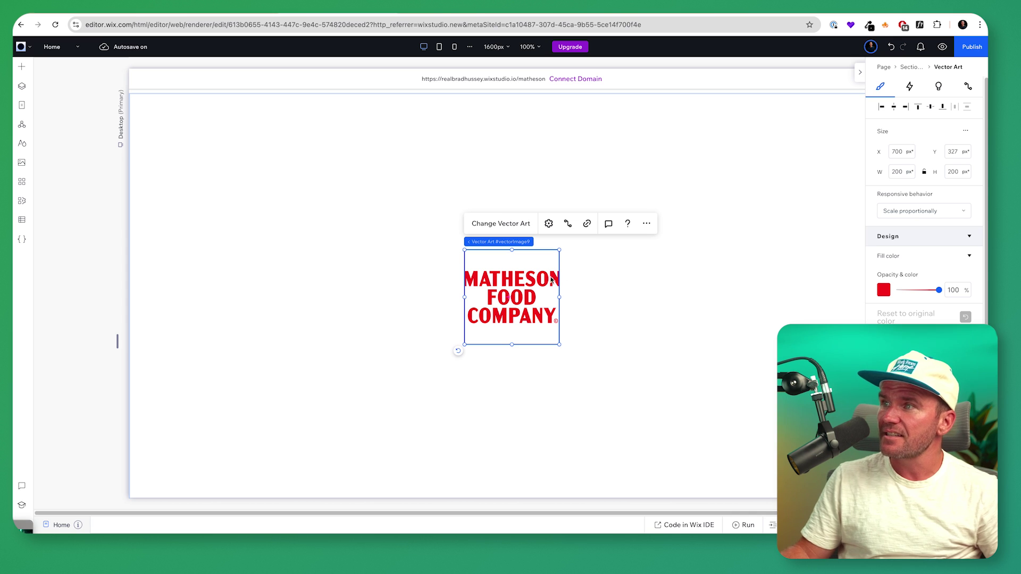
drag(561, 251, 620, 216)
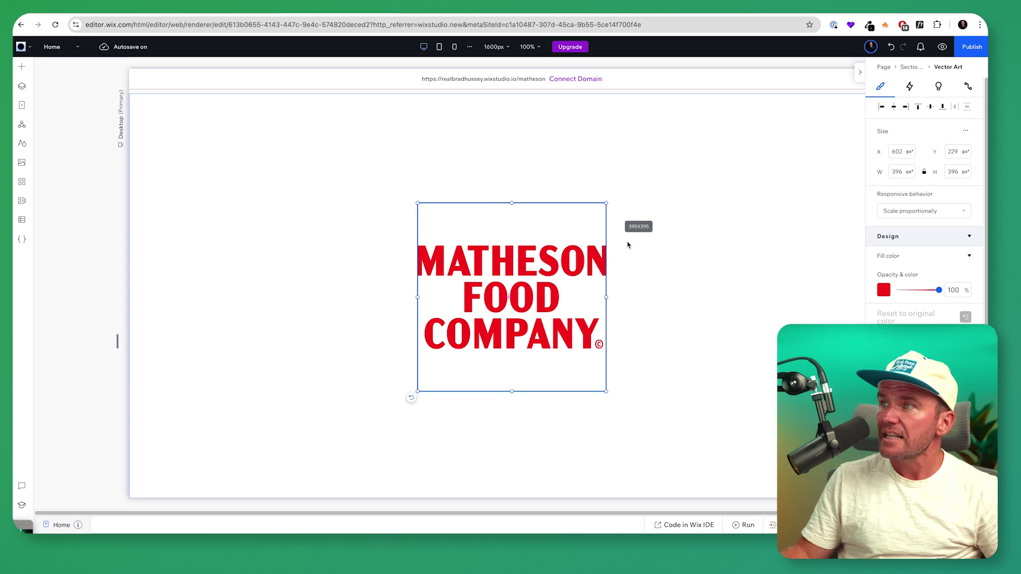
- Set the logo's width and height to 100% and add padding around it in its section
click(966, 134)
click(939, 138)
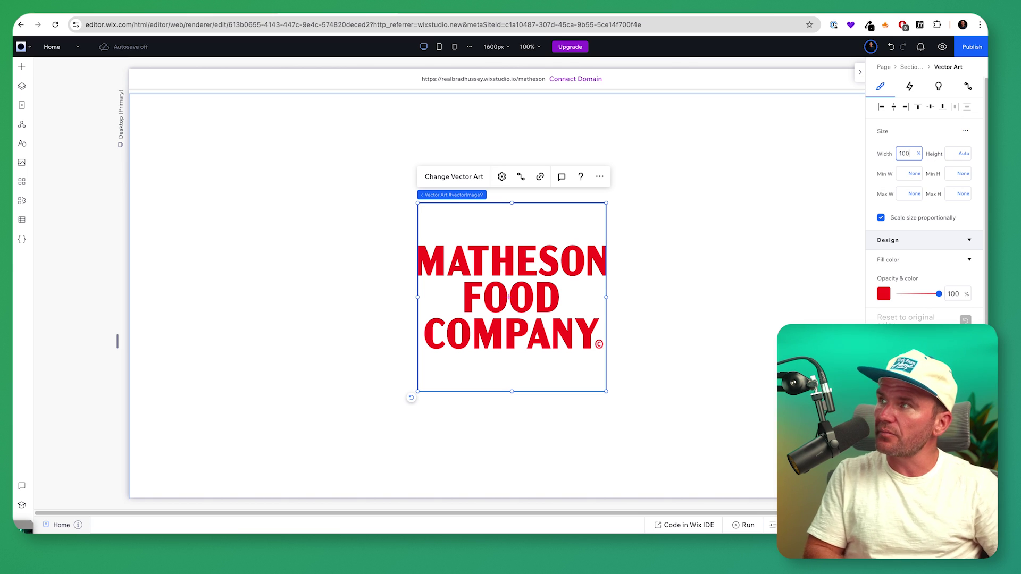
key(Tab)
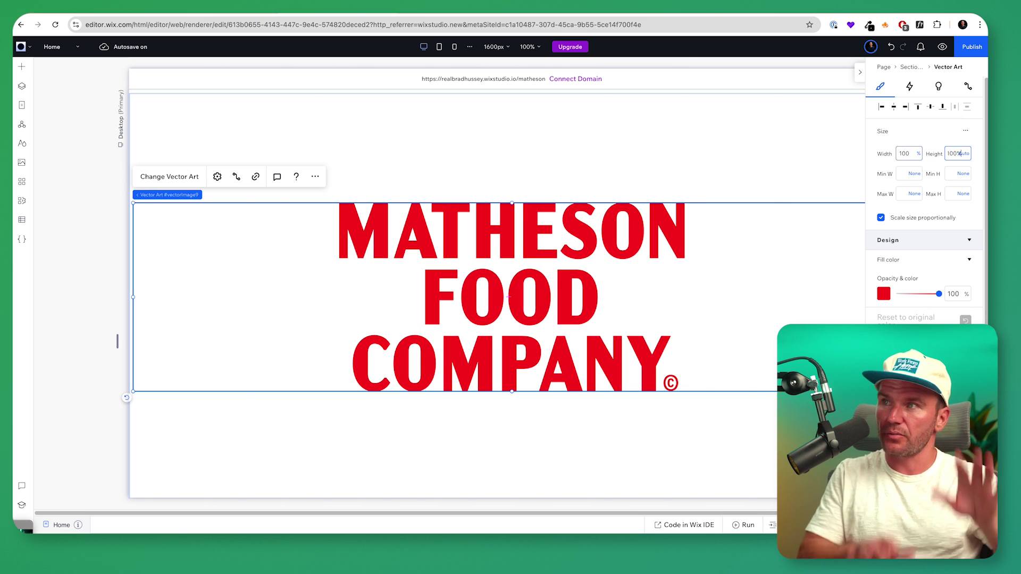
text(100%)
key(Return)
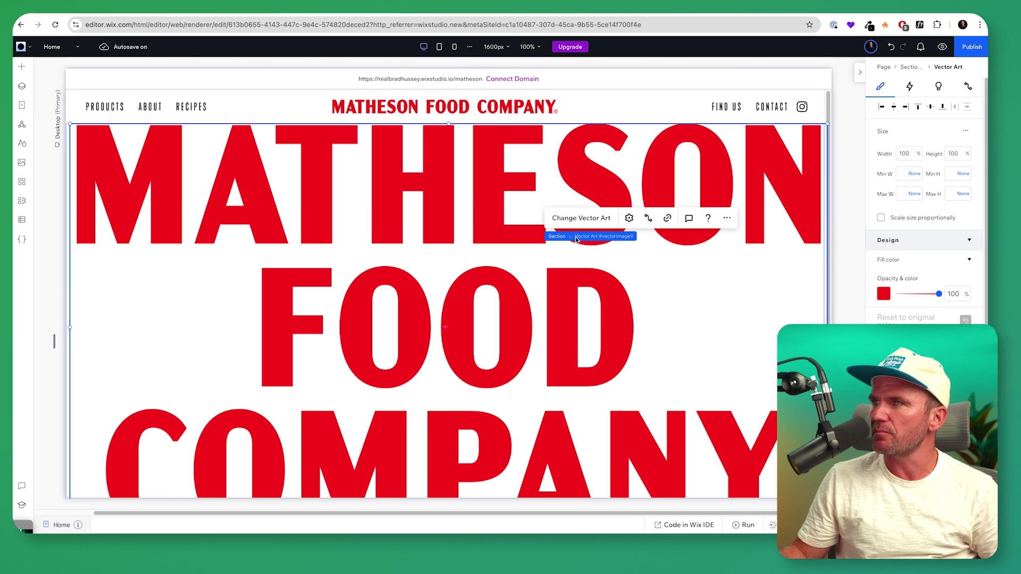
click(556, 236)
- Examine how the Matheson site's red photo section and header behave over the large hero logo while scrolling
scroll(931, 403, down, 8)
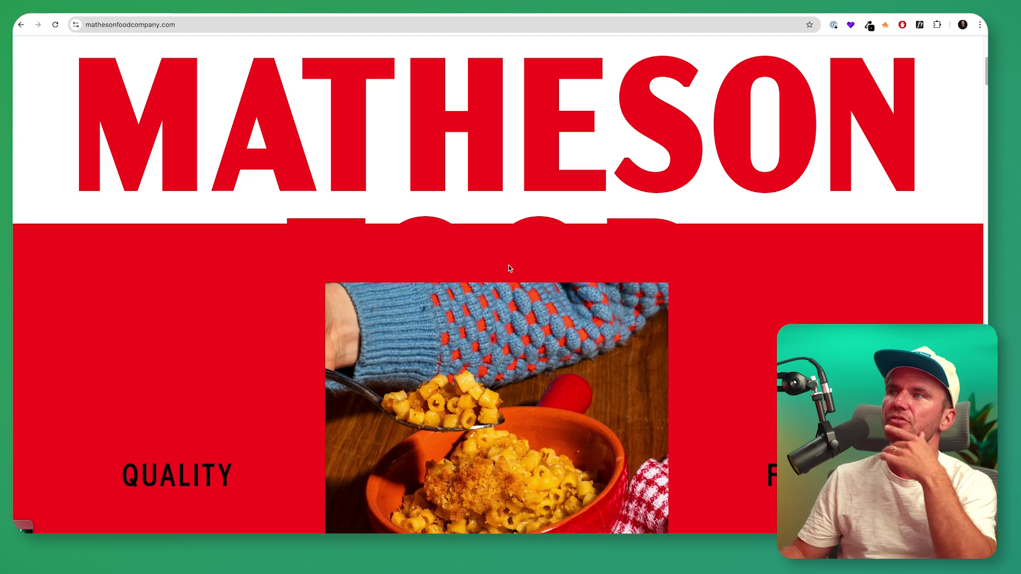
scroll(511, 256, up, 10)
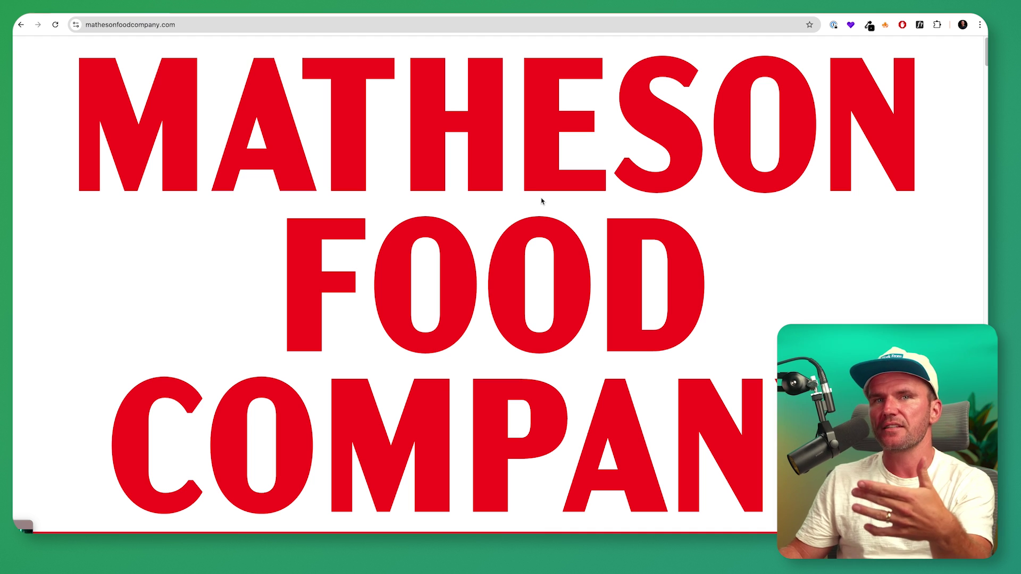
scroll(541, 201, down, 8)
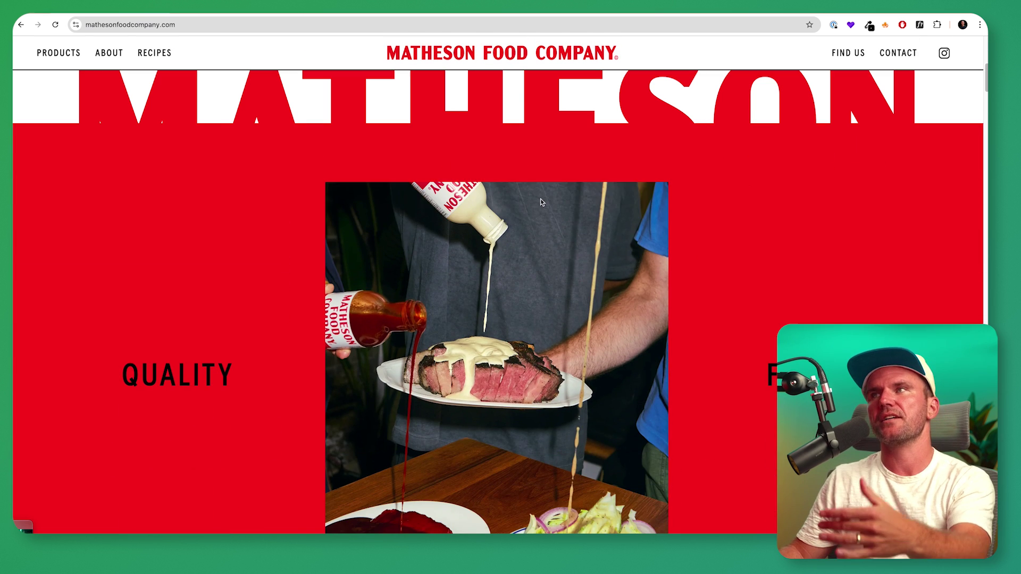
scroll(541, 202, down, 3)
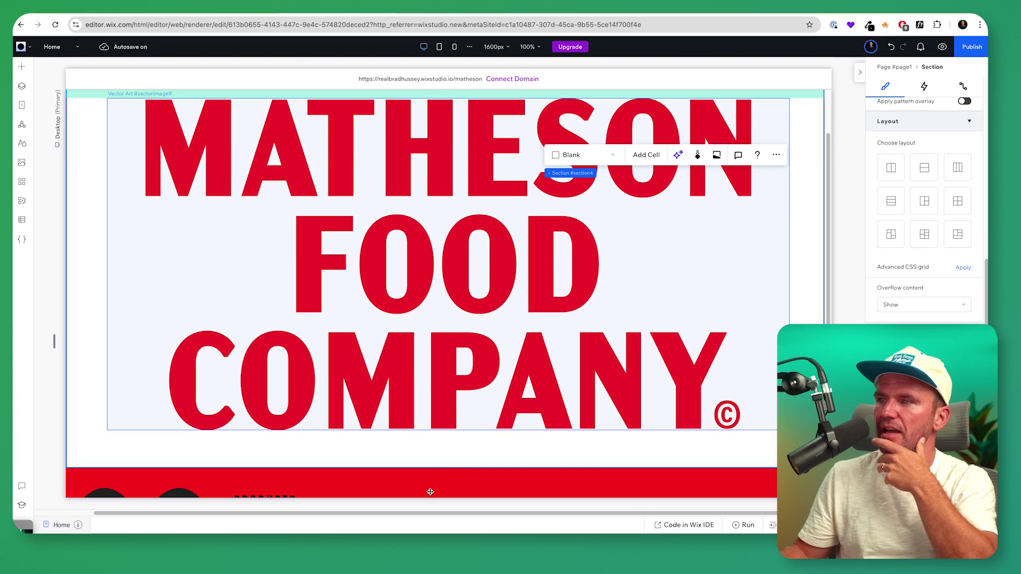
- Add a blank section between the logo section and the footer, and set its height to 1000 px
click(458, 471)
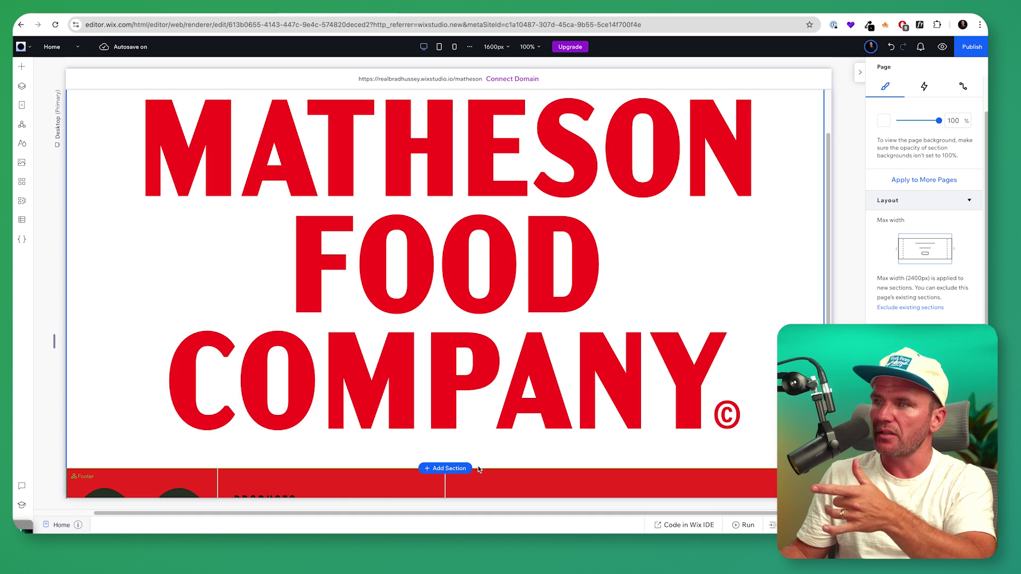
click(450, 468)
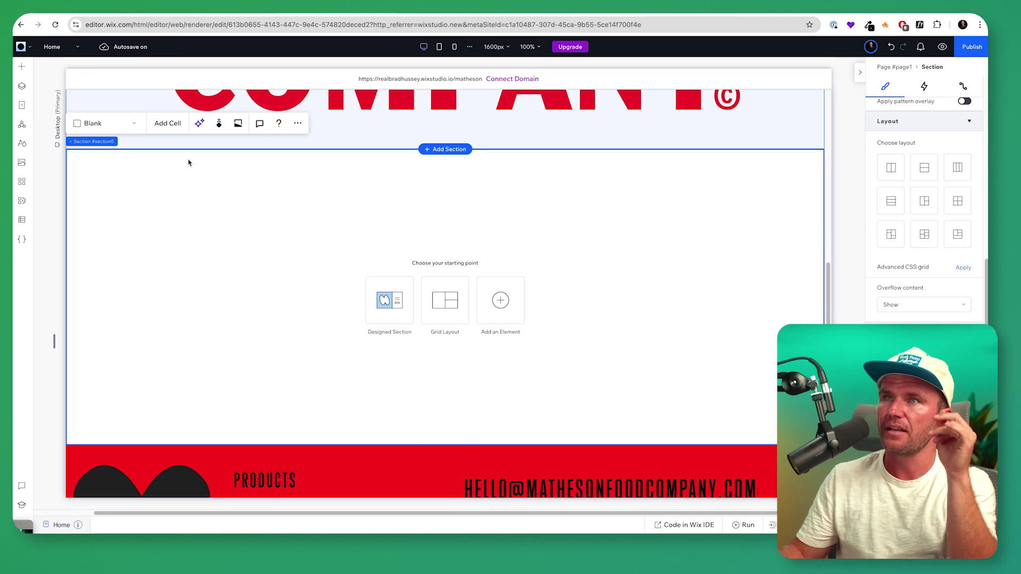
scroll(853, 206, up, 15)
scroll(713, 383, down, 15)
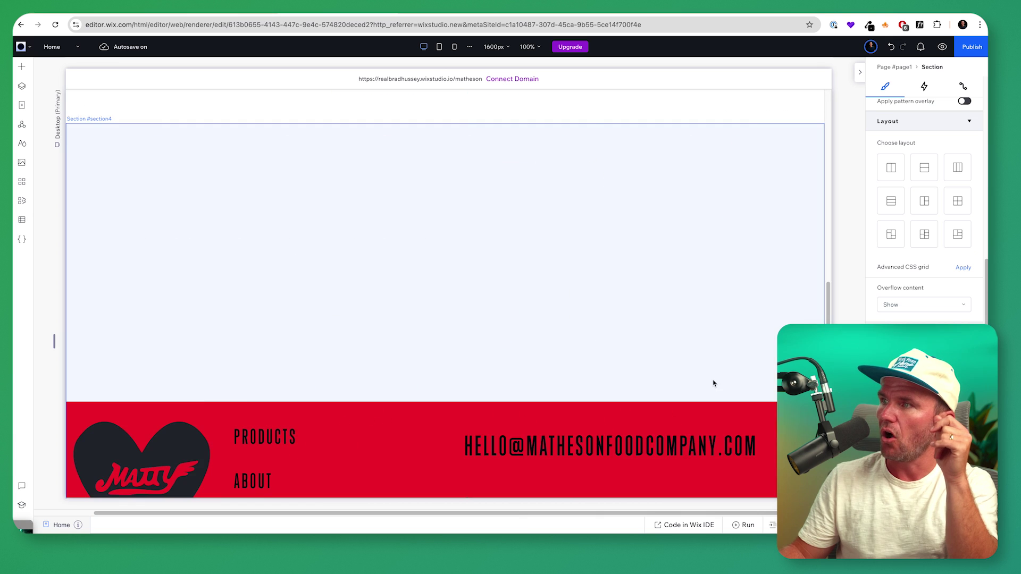
scroll(713, 383, up, 3)
scroll(936, 299, up, 3)
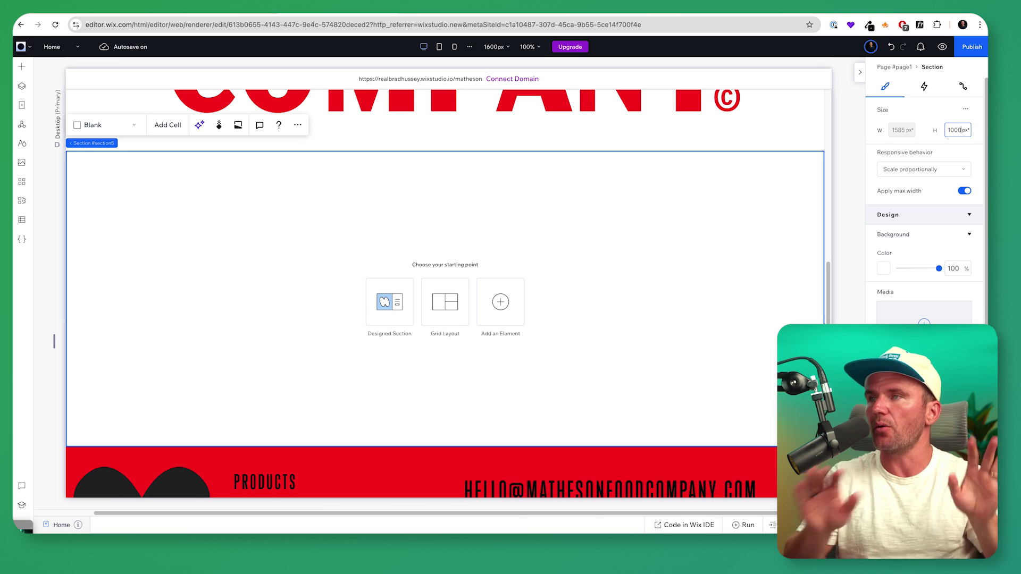
key(Return)
scroll(606, 258, down, 1)
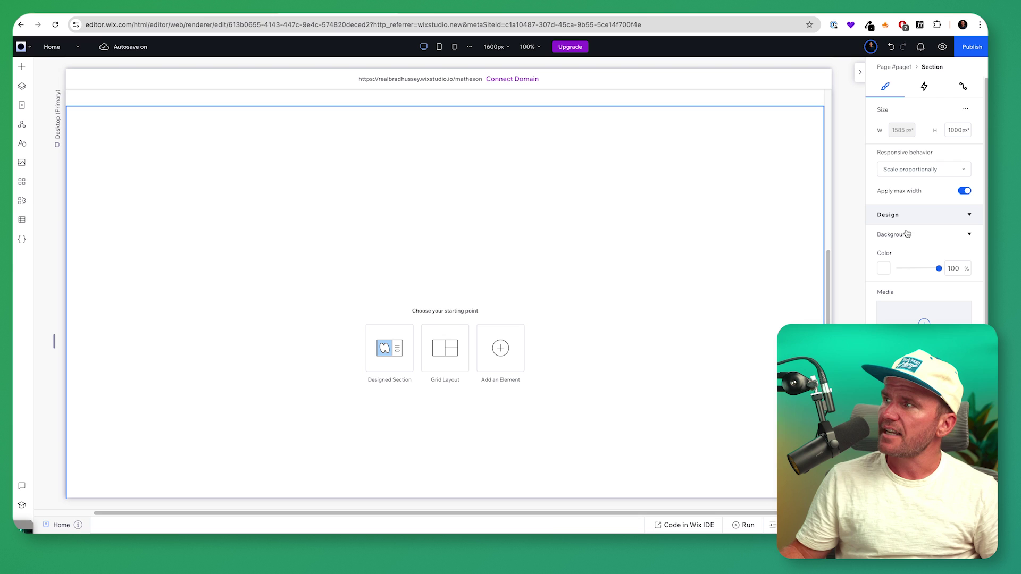
- Set the new section's background color to the site's red
click(883, 269)
click(925, 383)
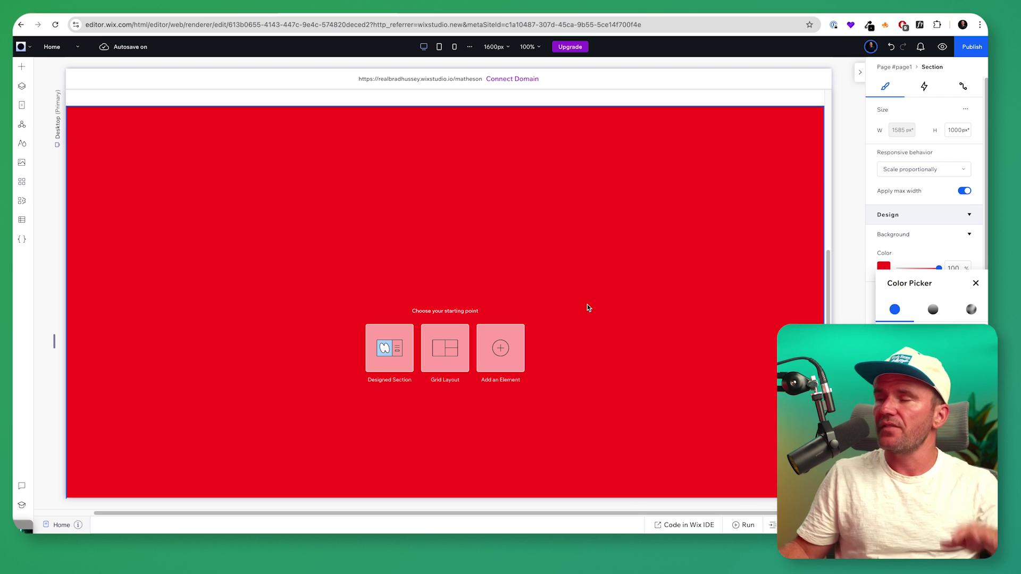
click(976, 283)
scroll(292, 196, down, 1)
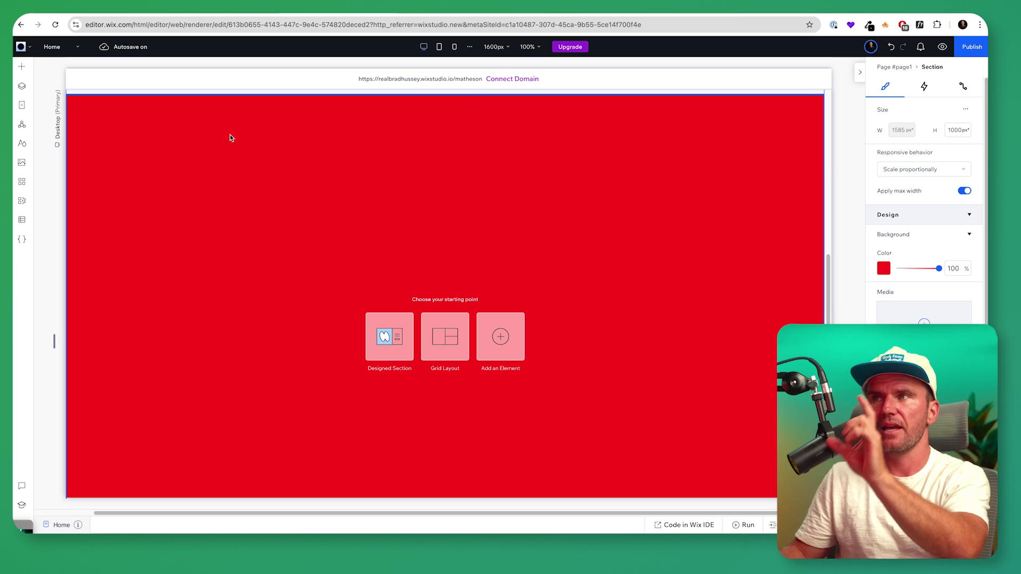
- Add a single-image slideshow Pro Gallery with side arrows and an image title to the red section
click(23, 69)
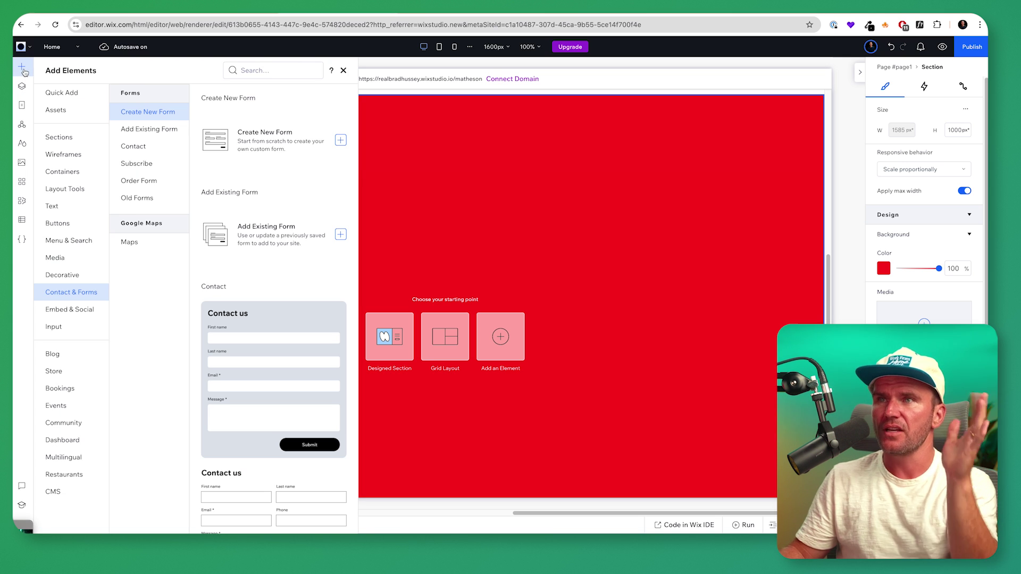
click(58, 259)
click(142, 173)
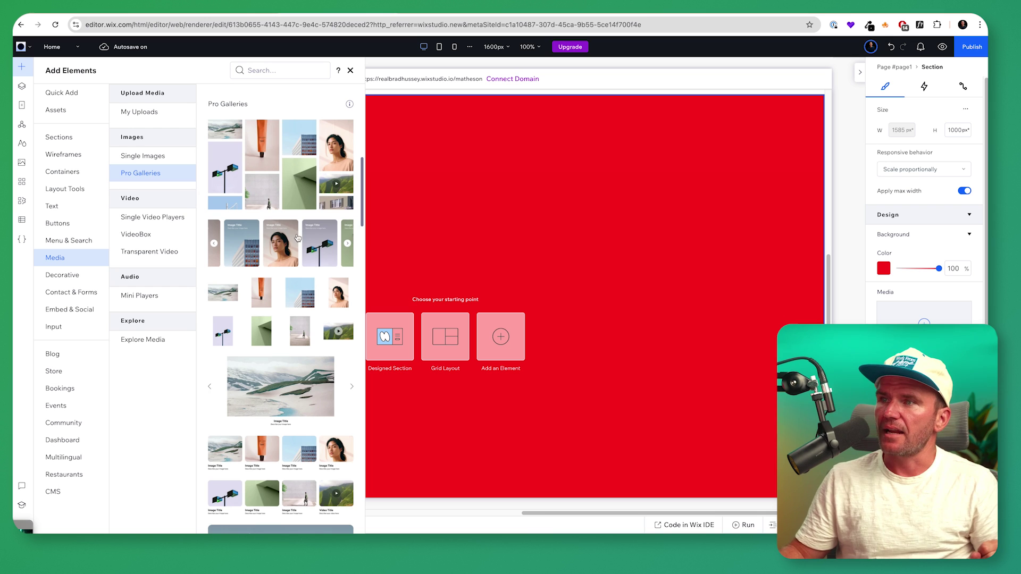
scroll(290, 266, down, 3)
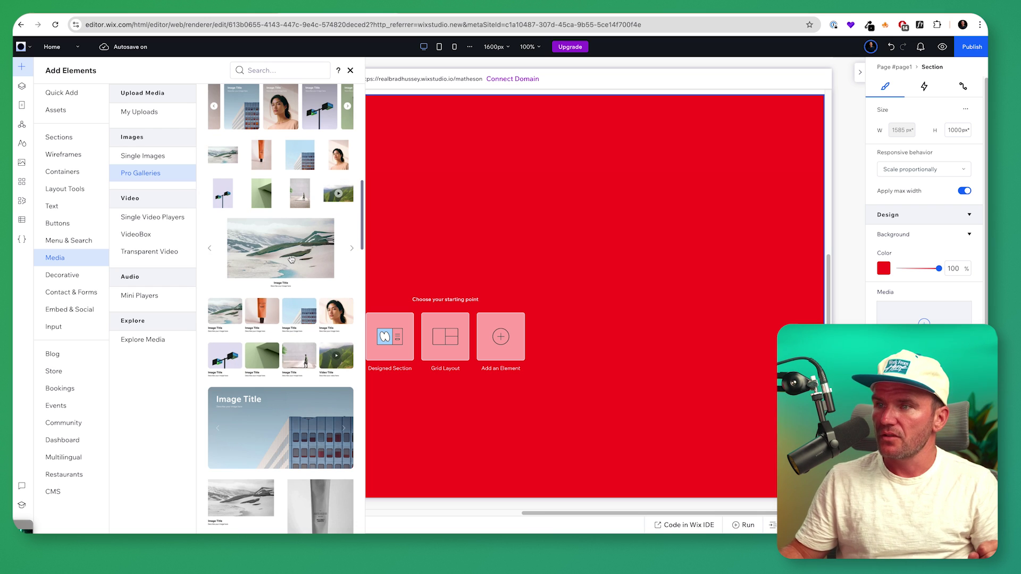
drag(291, 259, 503, 235)
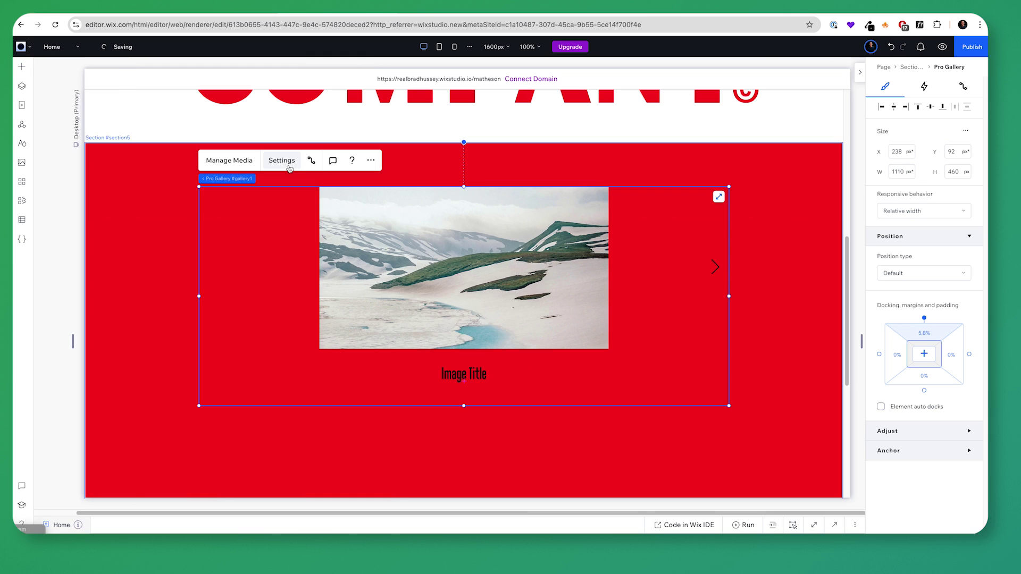
- Adjust the Pro Gallery's slideshow layout so only the image shows, without title or arrows, and narrow the gallery to 848 px
click(288, 161)
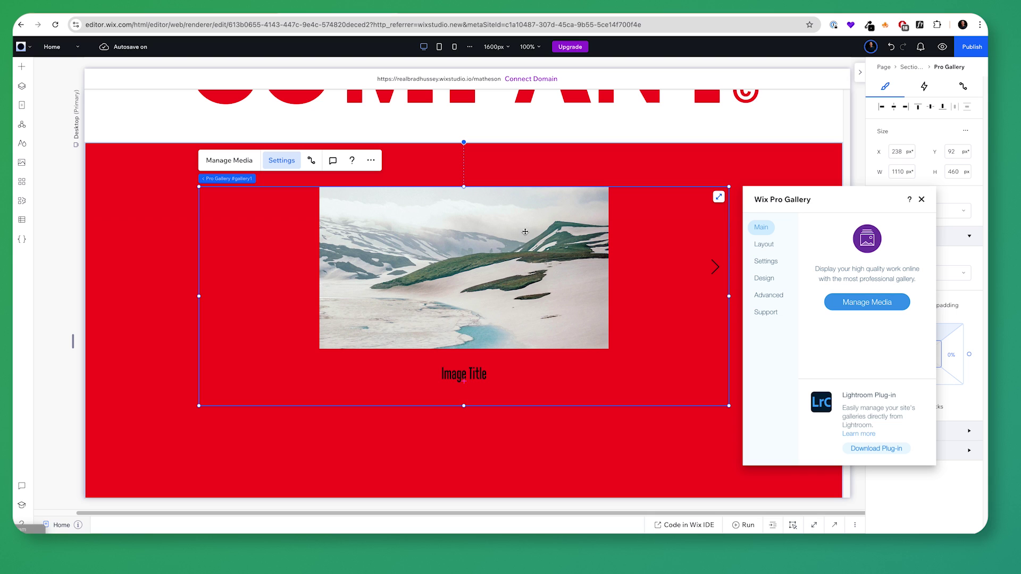
click(762, 246)
click(878, 346)
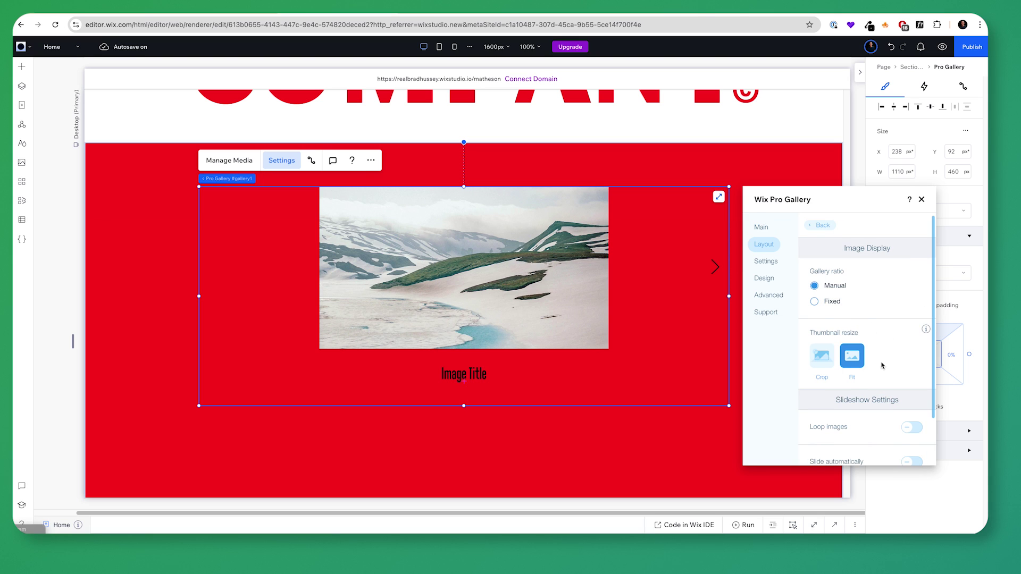
scroll(881, 366, down, 5)
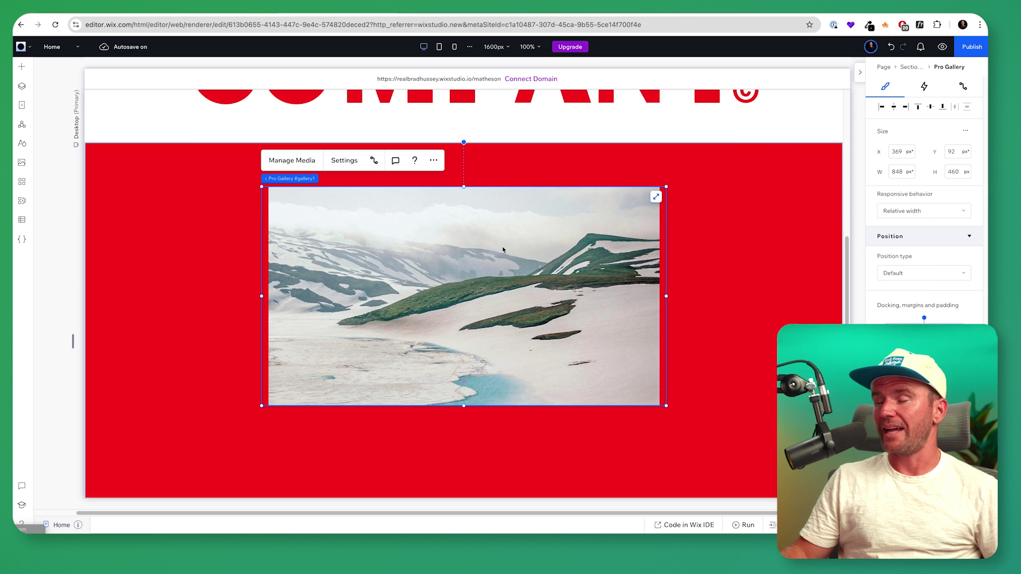
- Delete all of the sample media from the Pro Gallery
double_click(461, 255)
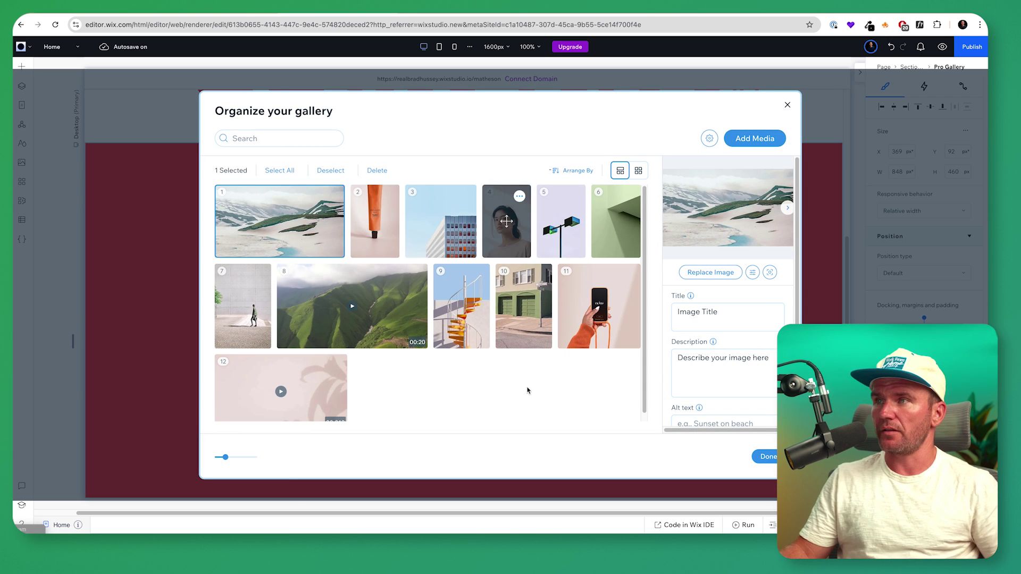
click(279, 170)
click(326, 170)
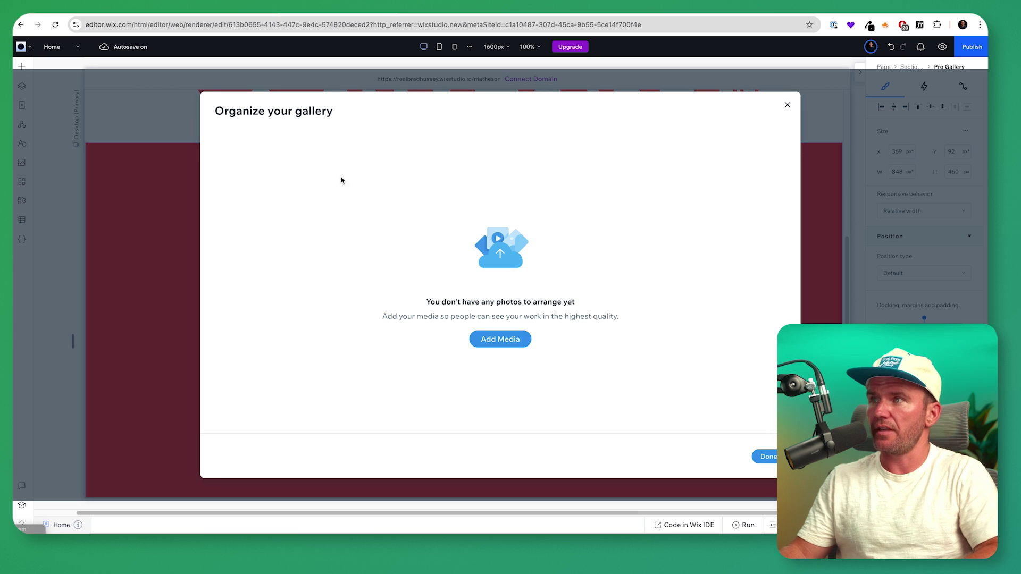
- Add the seven Matheson food photos to the gallery, placing the bearded man's photo second and the woman eating salad third
click(494, 338)
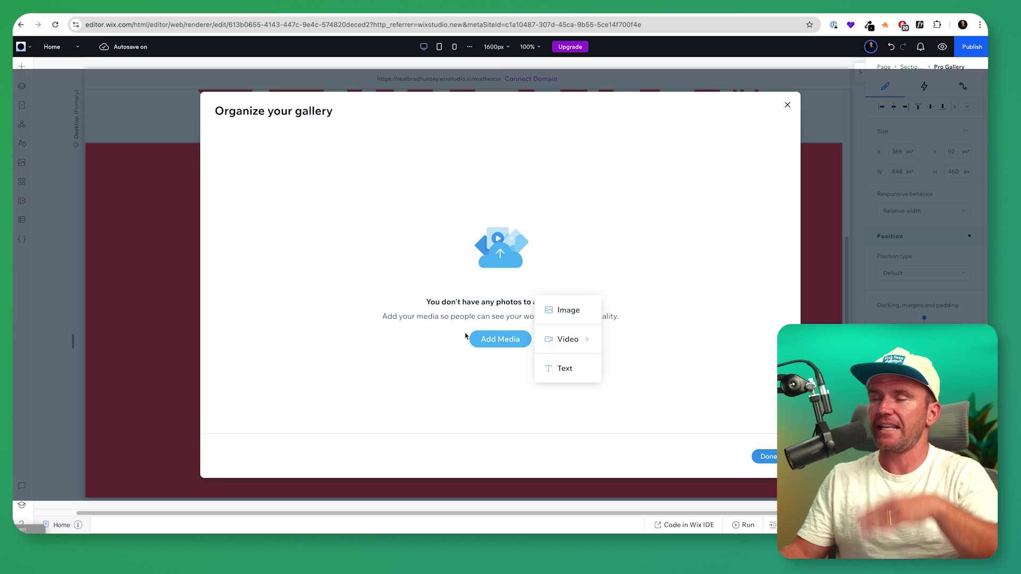
click(564, 310)
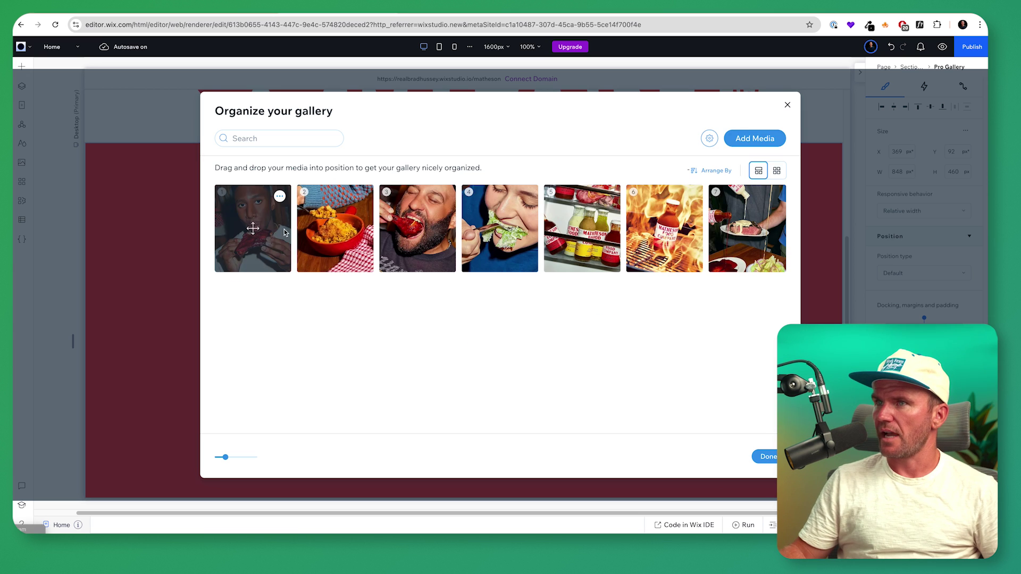
drag(437, 230, 335, 230)
drag(500, 230, 418, 230)
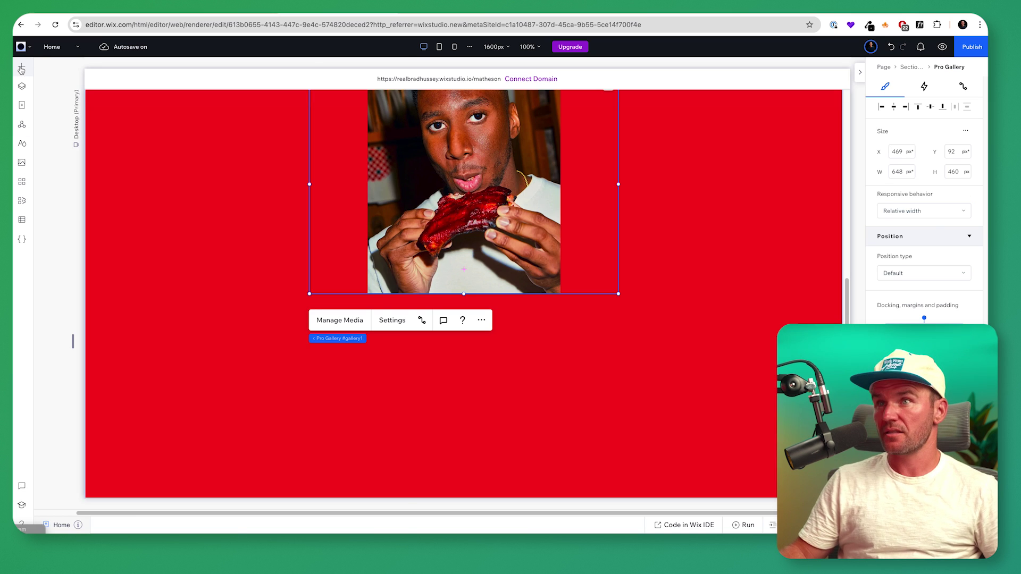
- Insert the saved Pantry Staples text from the Matheson asset library below the gallery in the red section
click(21, 68)
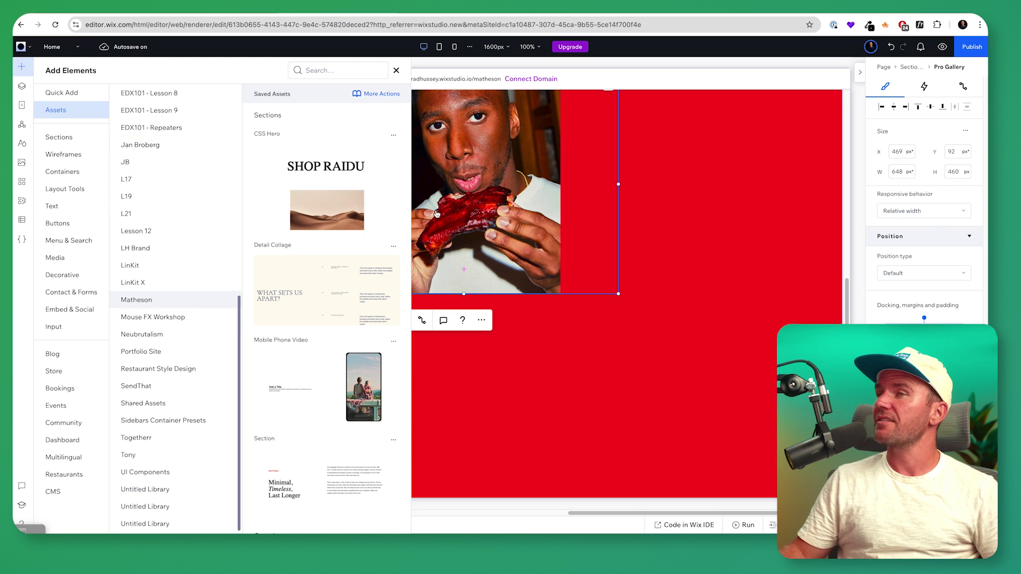
click(136, 300)
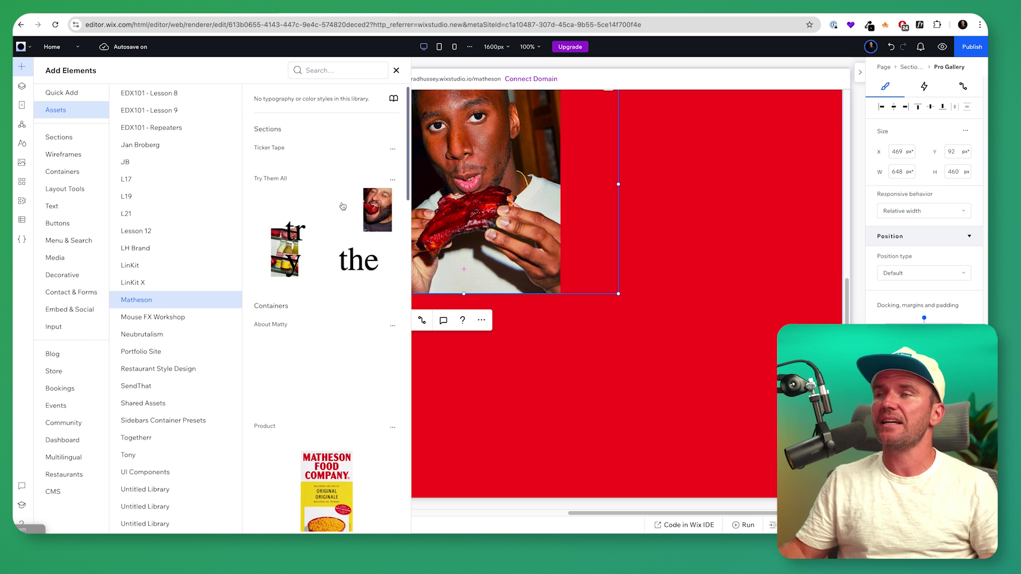
scroll(351, 311, down, 10)
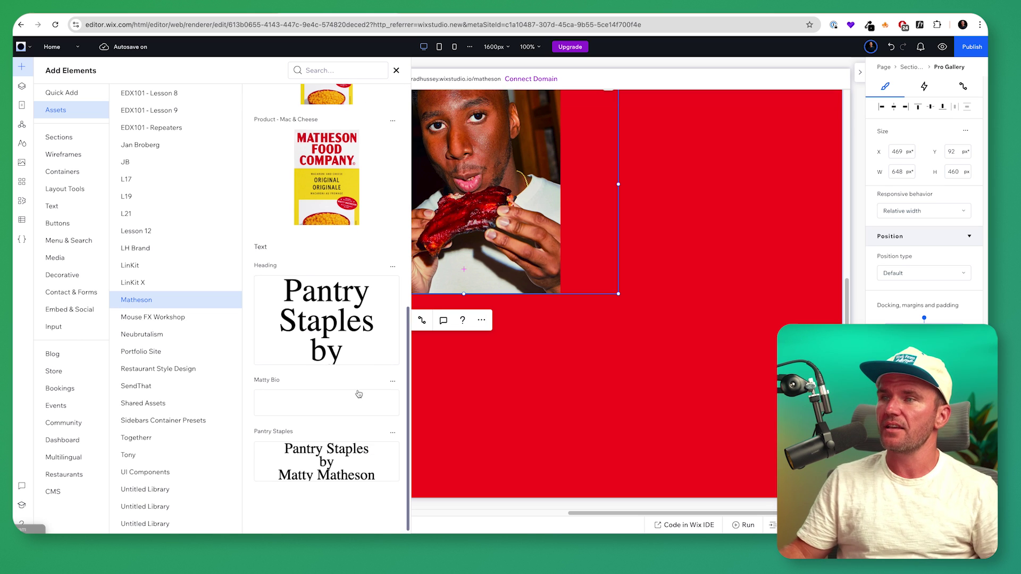
scroll(336, 503, down, 2)
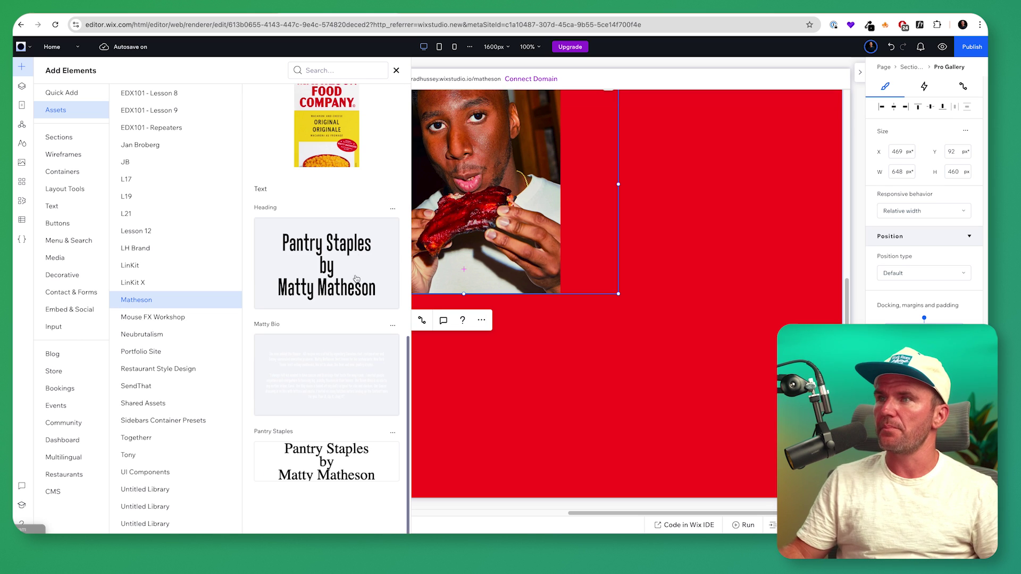
scroll(330, 426, down, 1)
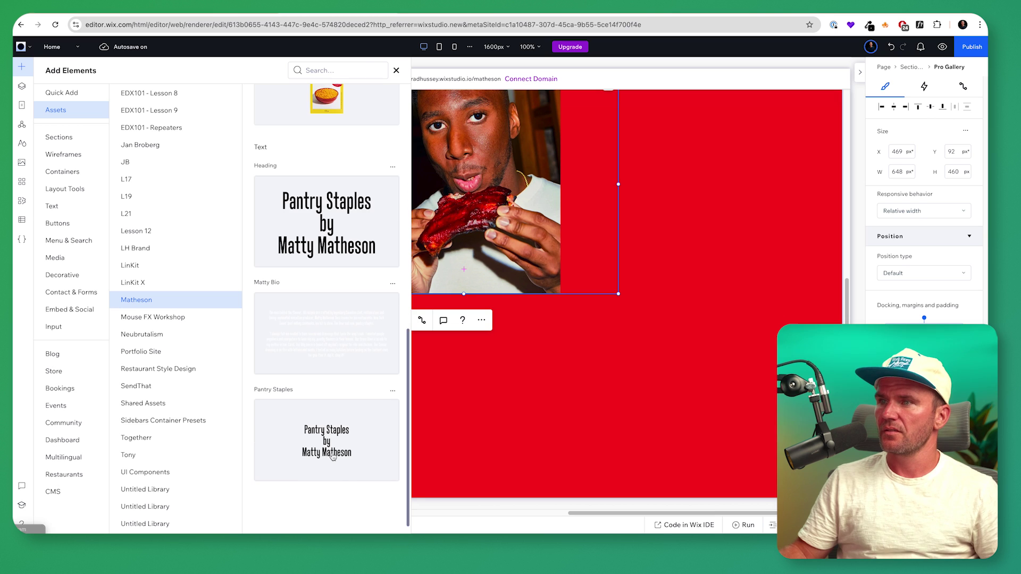
drag(329, 456, 516, 348)
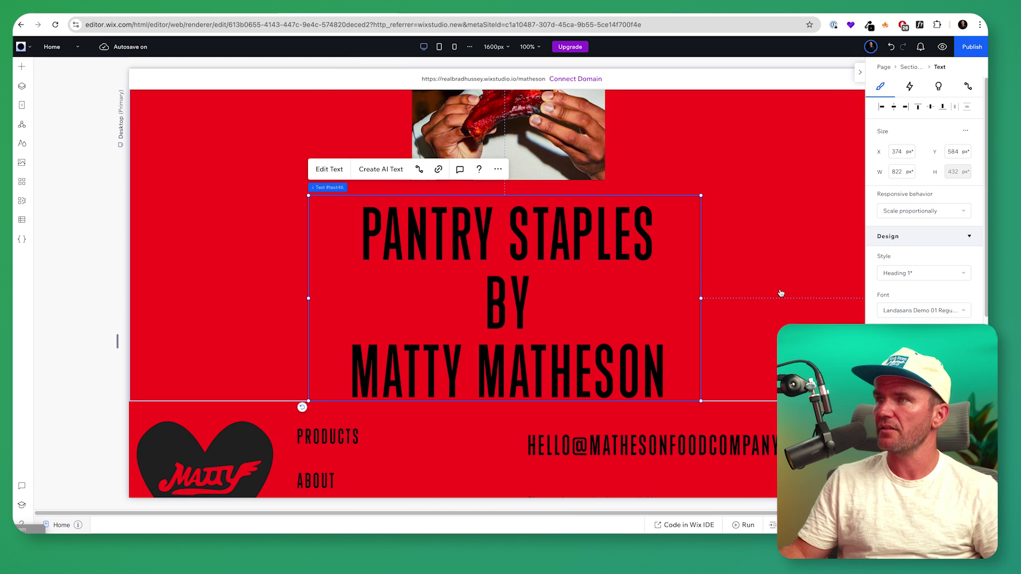
- Combine the gallery and the Pantry Staples heading into a vertical stack and align it to the top of the red section
scroll(521, 262, up, 1)
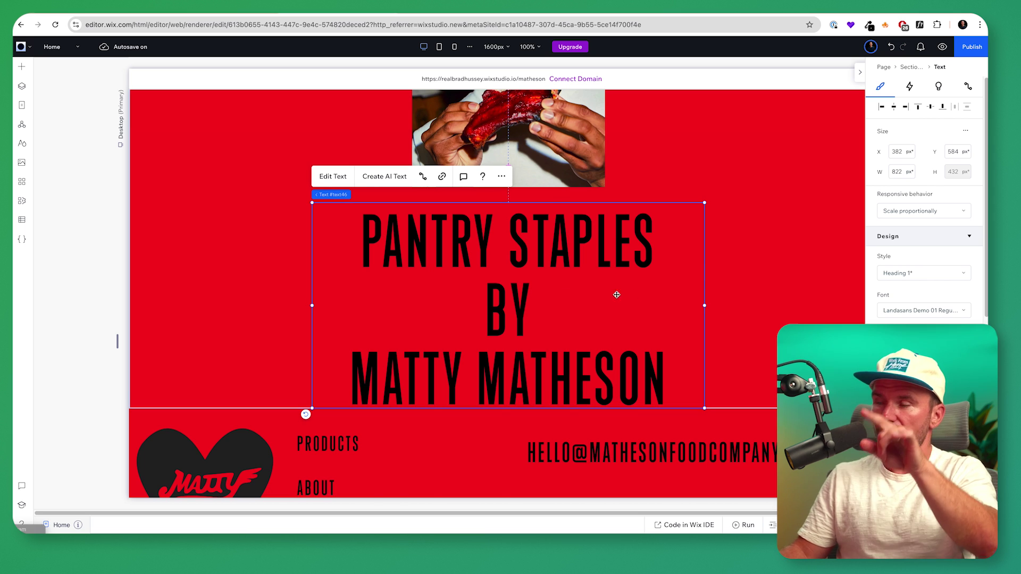
scroll(616, 295, up, 5)
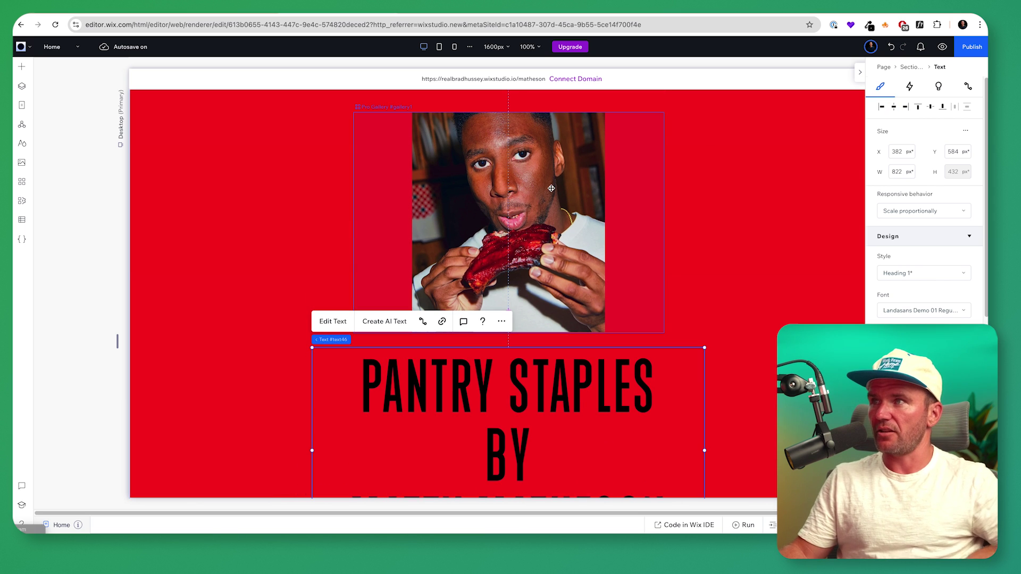
shift+click(552, 188)
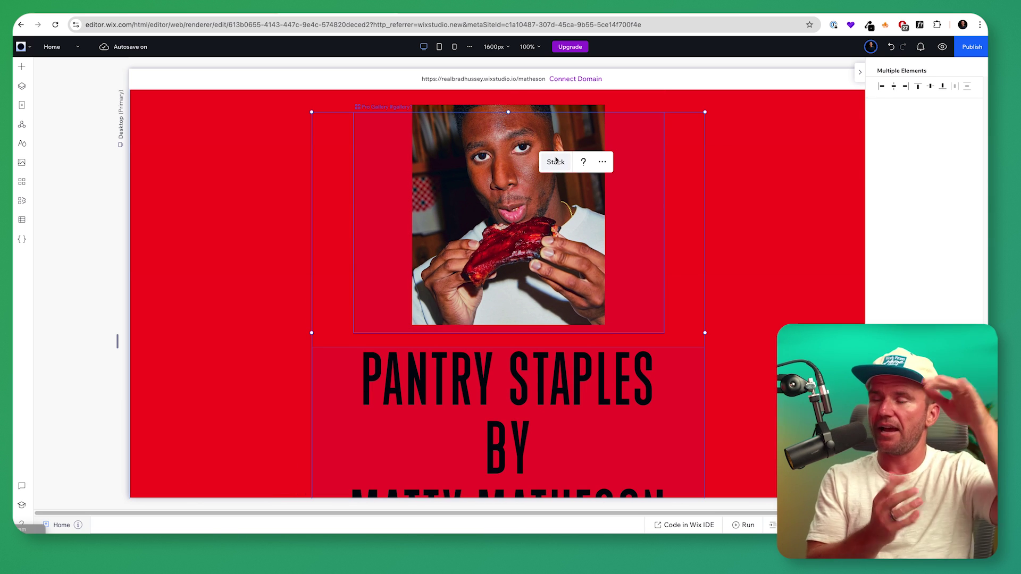
click(556, 161)
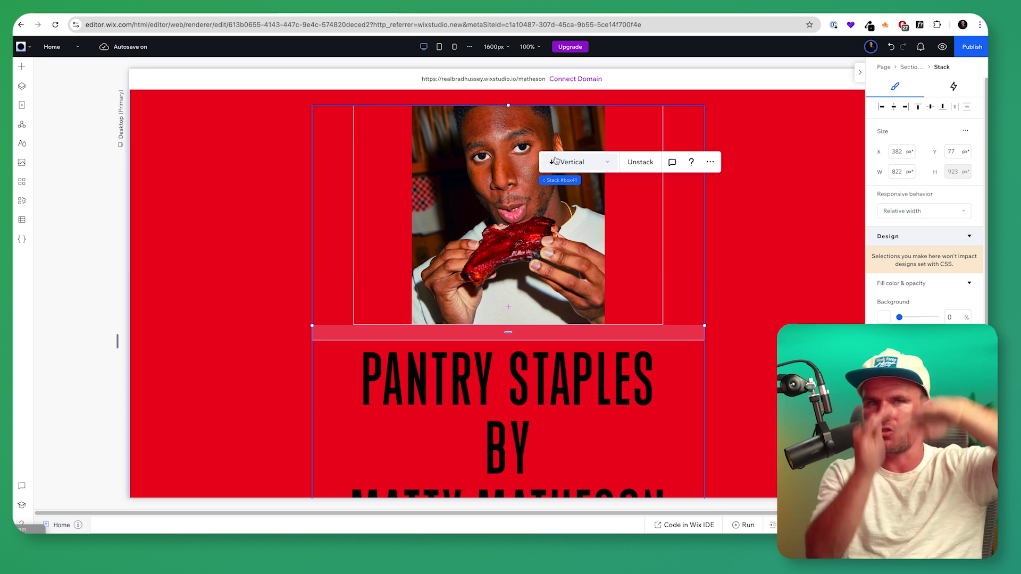
click(919, 107)
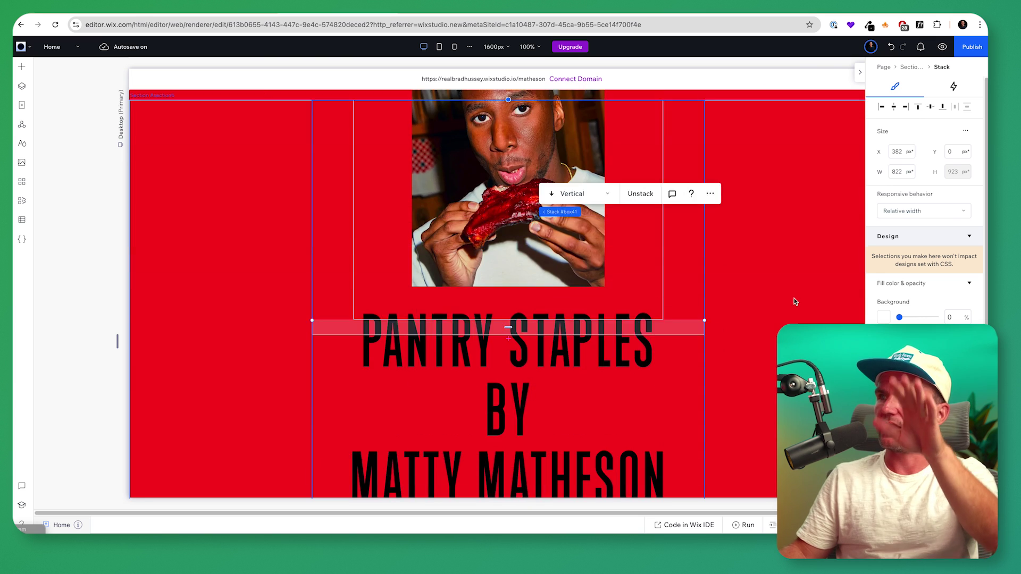
- Reduce the red section's height to 923 px so that it fits the stack
scroll(782, 293, down, 4)
click(530, 324)
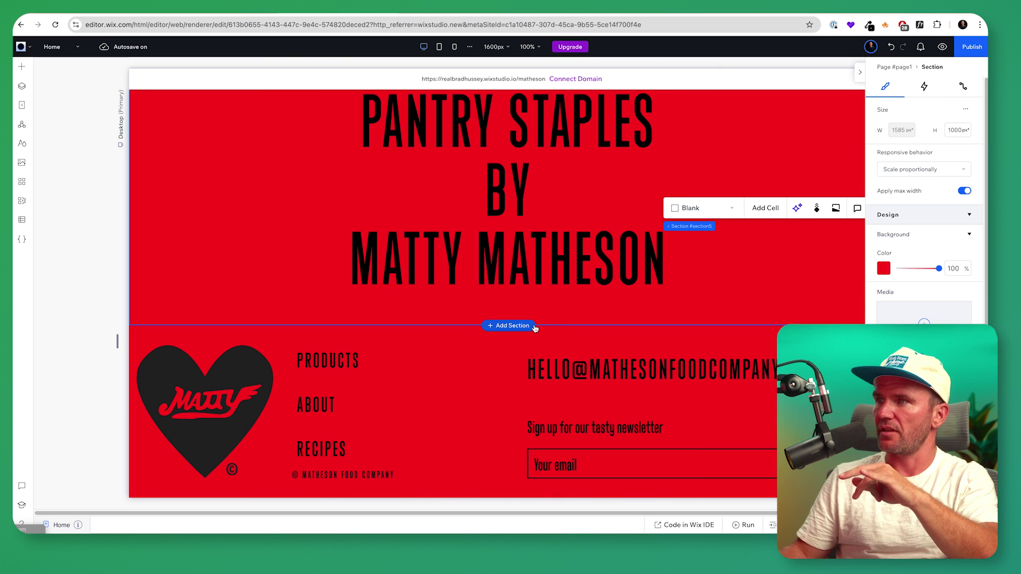
drag(573, 325, 587, 290)
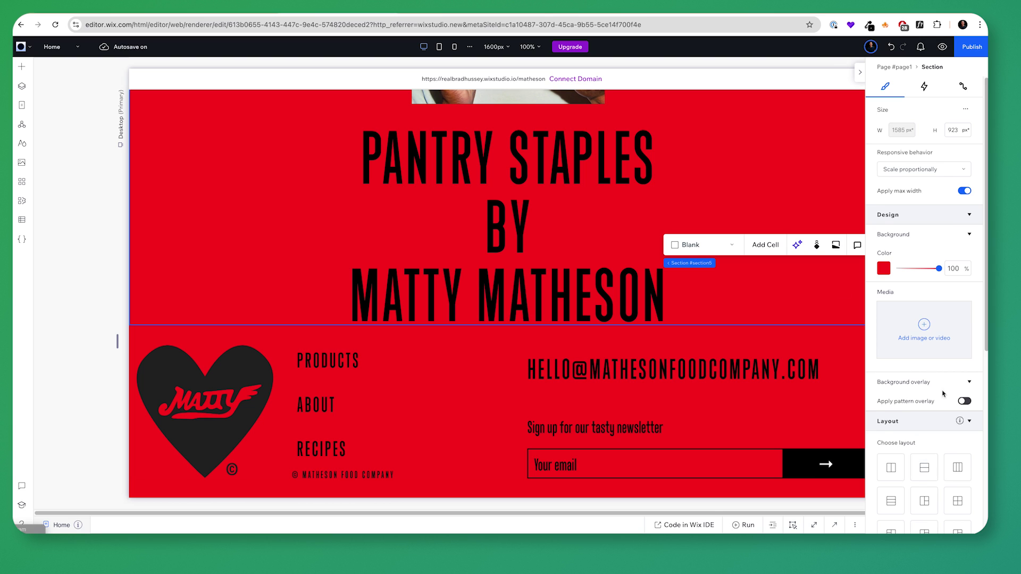
- Set the red section's padding to 5% on all sides
scroll(943, 393, down, 5)
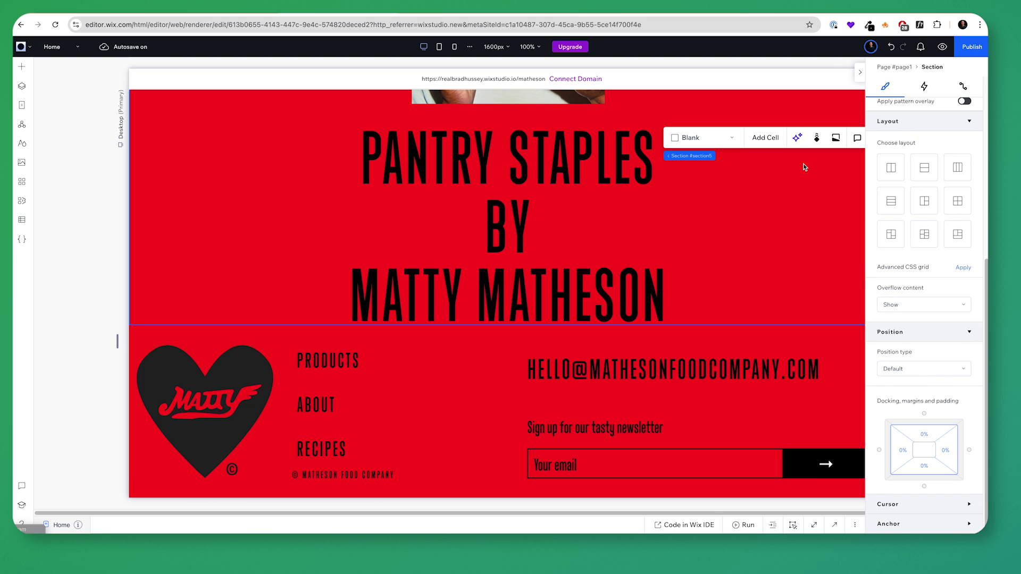
click(923, 433)
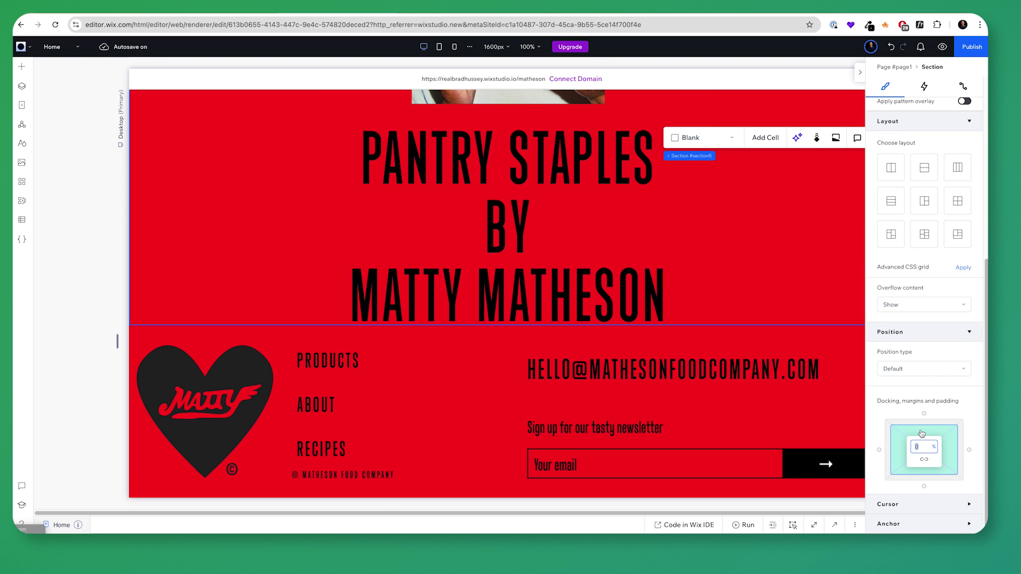
text(5)
key(Return)
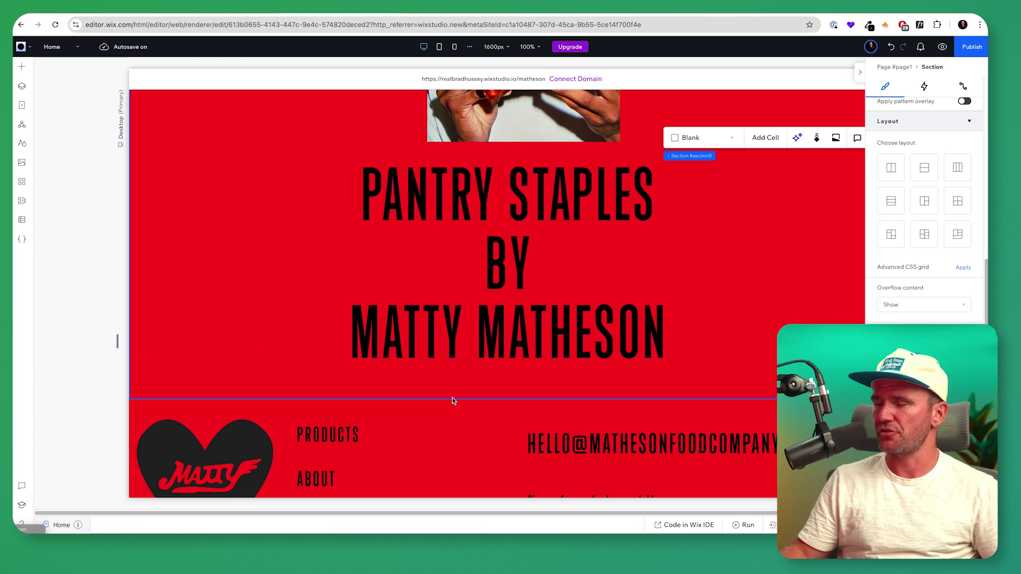
- Set the large logo section's position type to Sticky and make it stick to the top
scroll(662, 349, up, 6)
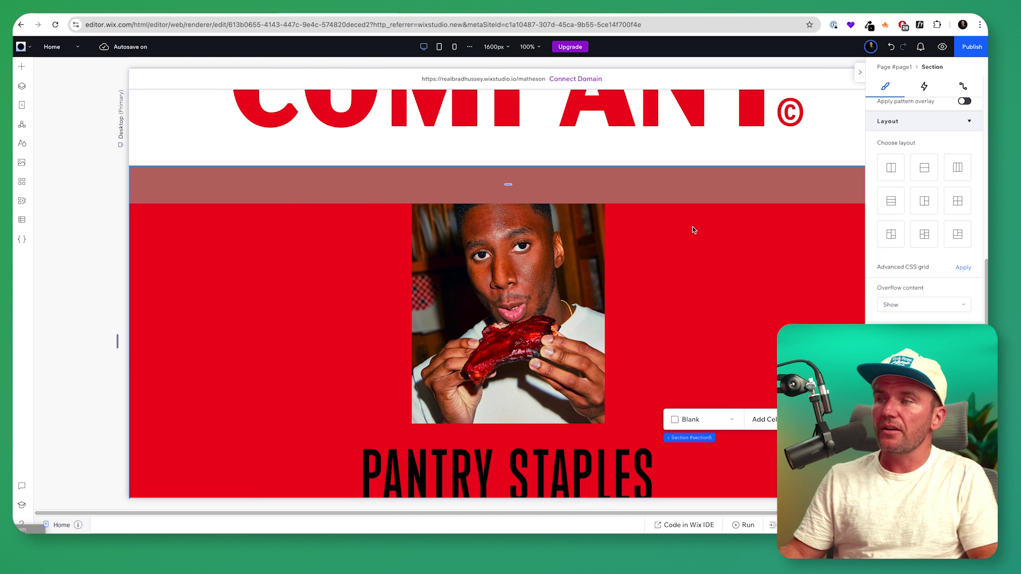
scroll(722, 261, up, 7)
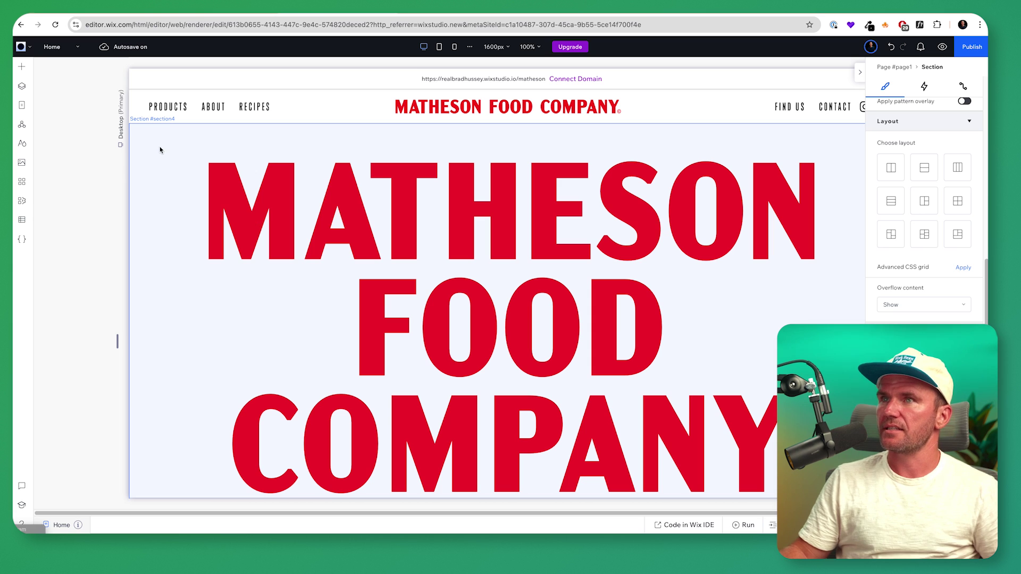
click(160, 150)
scroll(924, 219, up, 5)
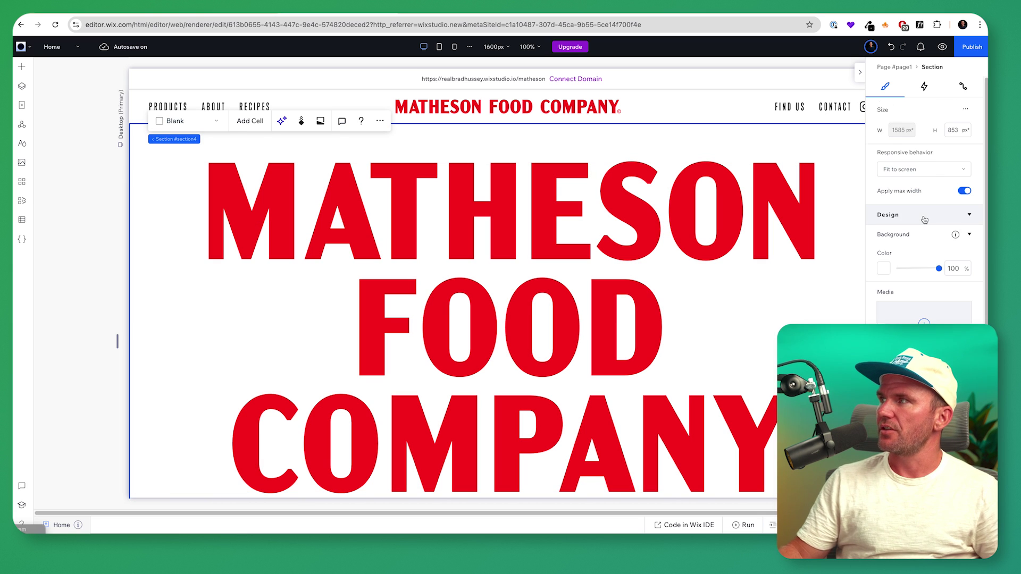
scroll(924, 219, down, 6)
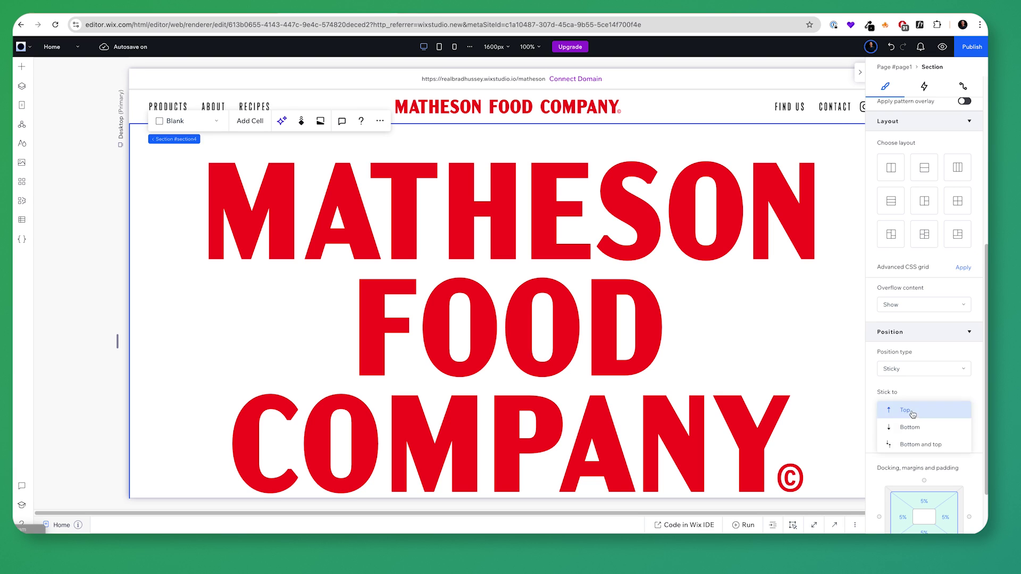
click(913, 413)
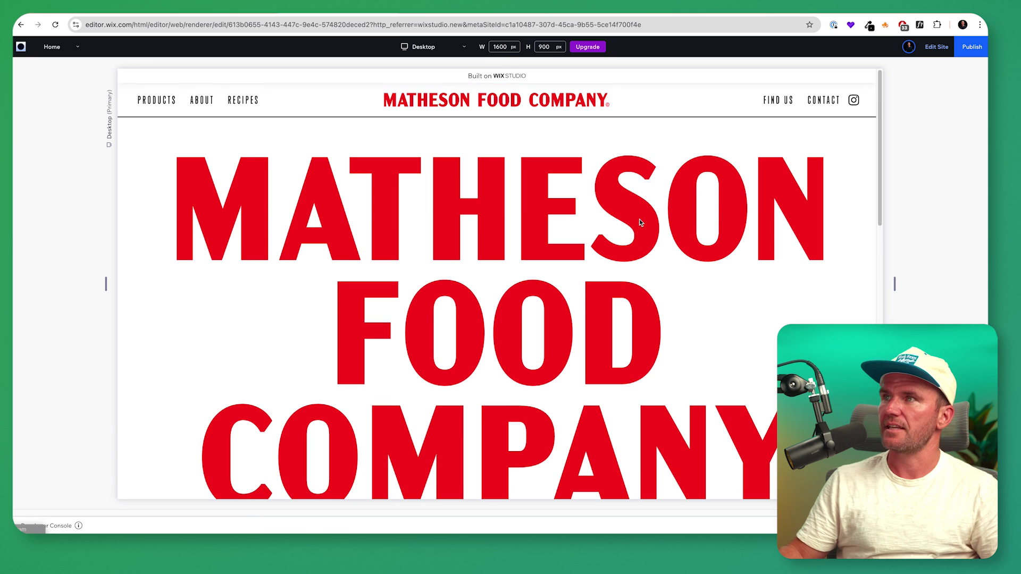
- Preview the page and examine how the red gallery section scrolls over the sticky logo section
scroll(641, 224, down, 5)
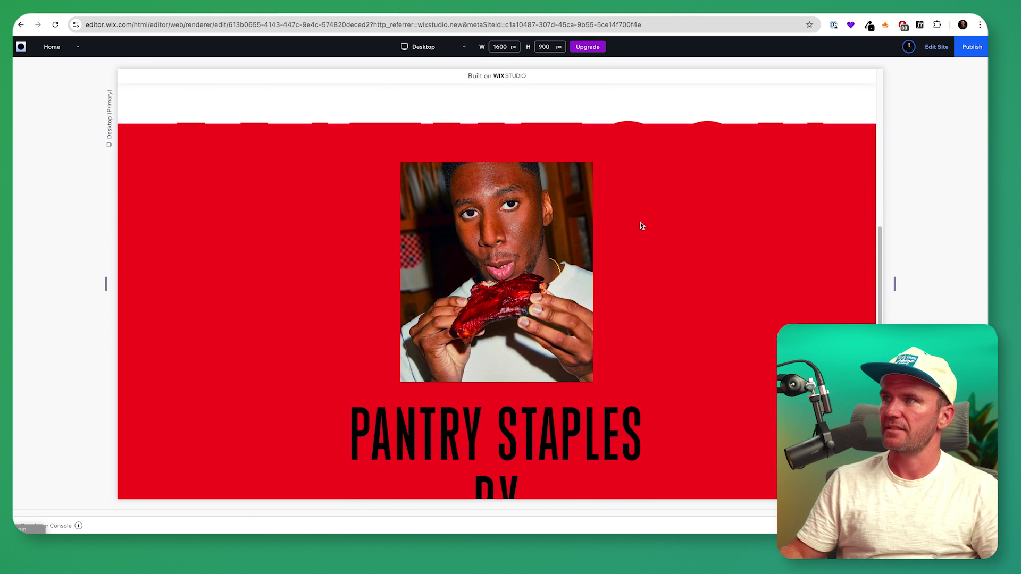
scroll(641, 223, up, 2)
scroll(640, 223, up, 2)
scroll(640, 224, down, 5)
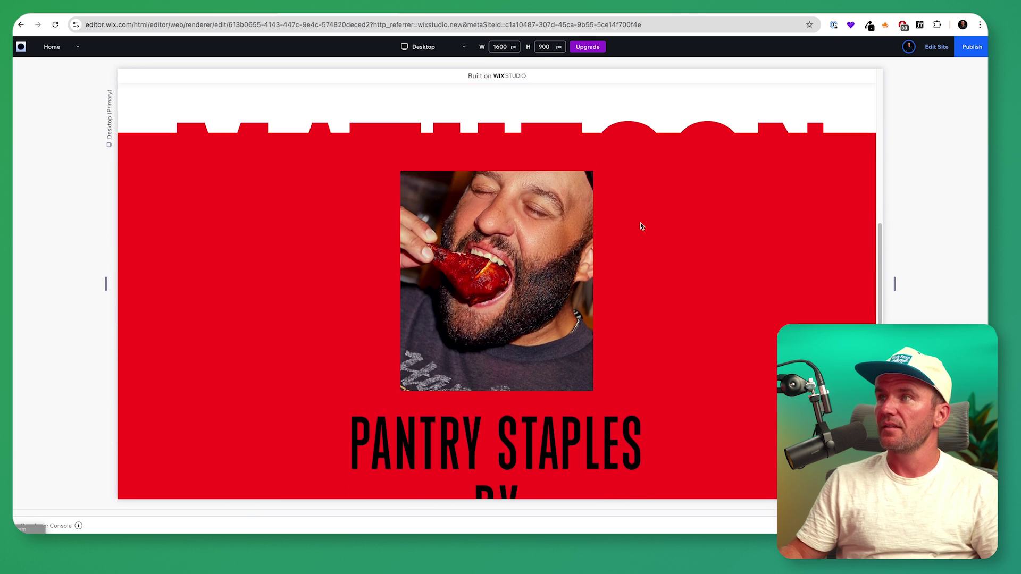
- Compare the scrolling of the previewed red gallery section with the original mathesonfoodcompany.com page
scroll(640, 223, up, 1)
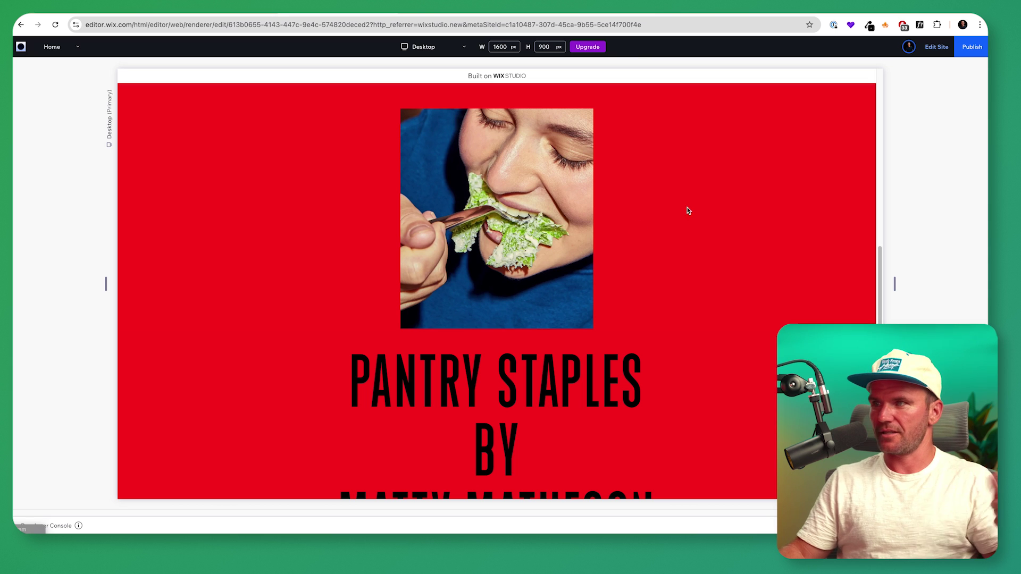
scroll(691, 221, down, 3)
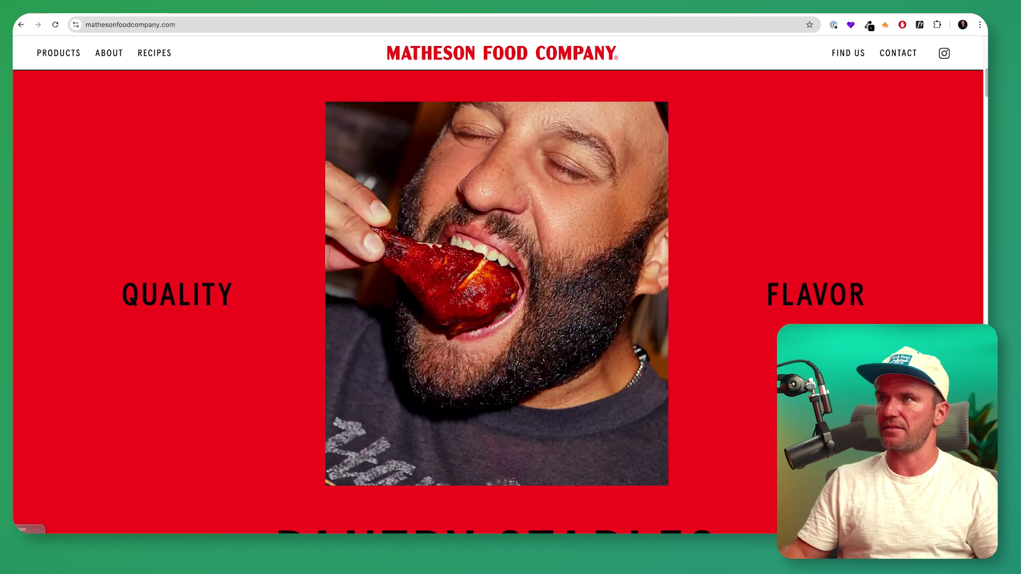
scroll(756, 244, down, 4)
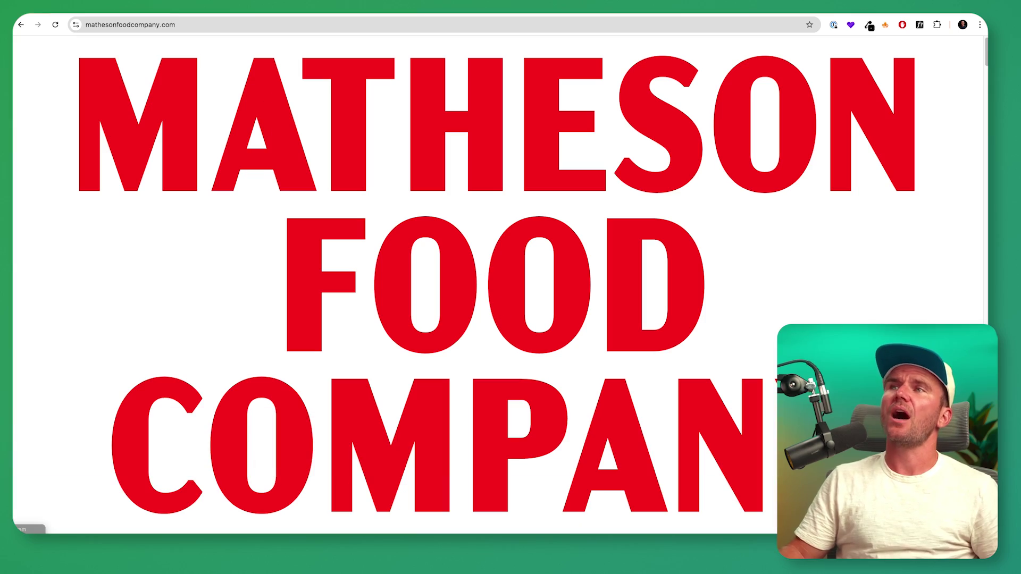
scroll(471, 322, down, 10)
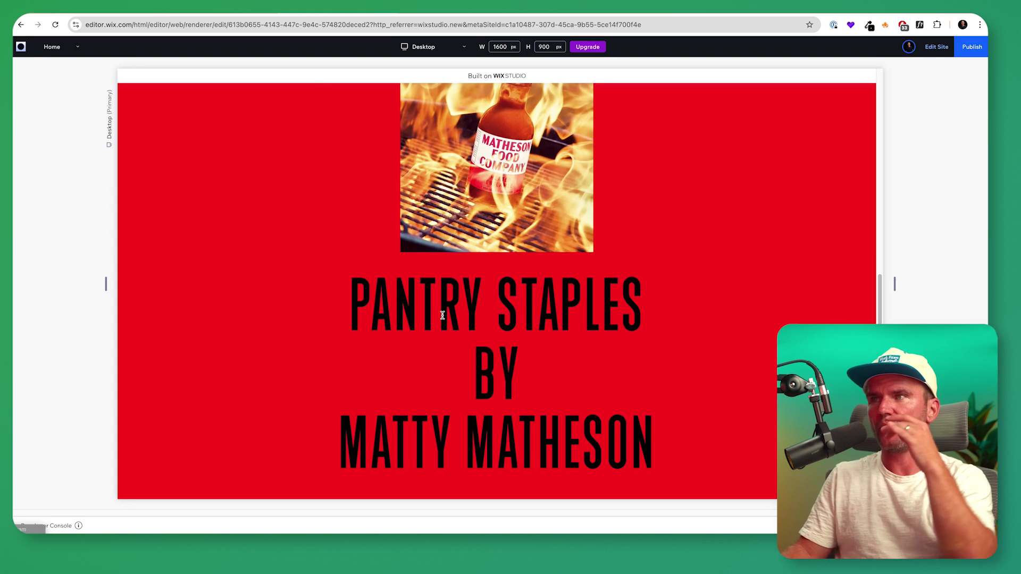
- Inspect the source letter case of the Pantry Staples heading in its text editing mode, leaving the text as it is
double_click(485, 296)
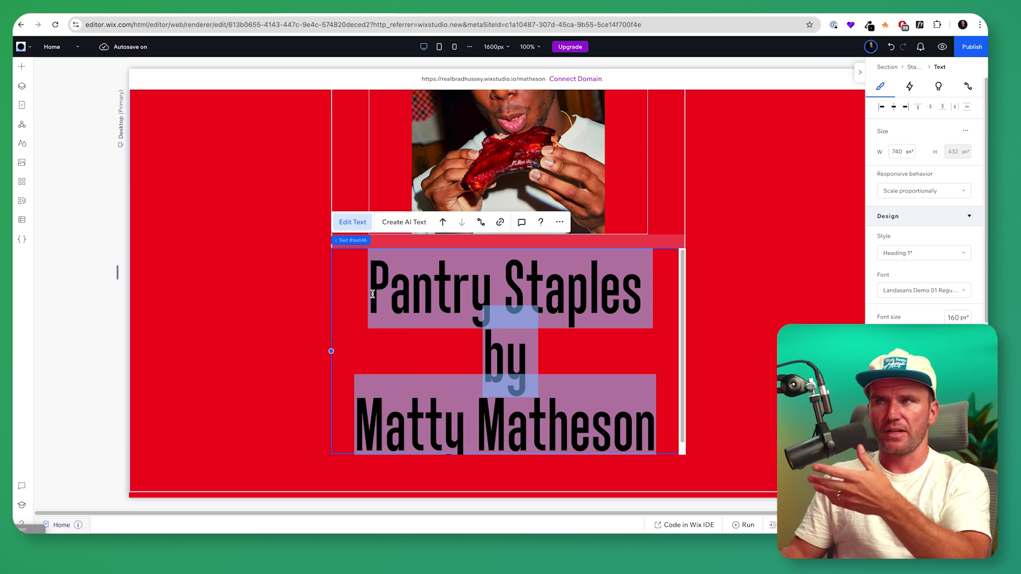
click(420, 292)
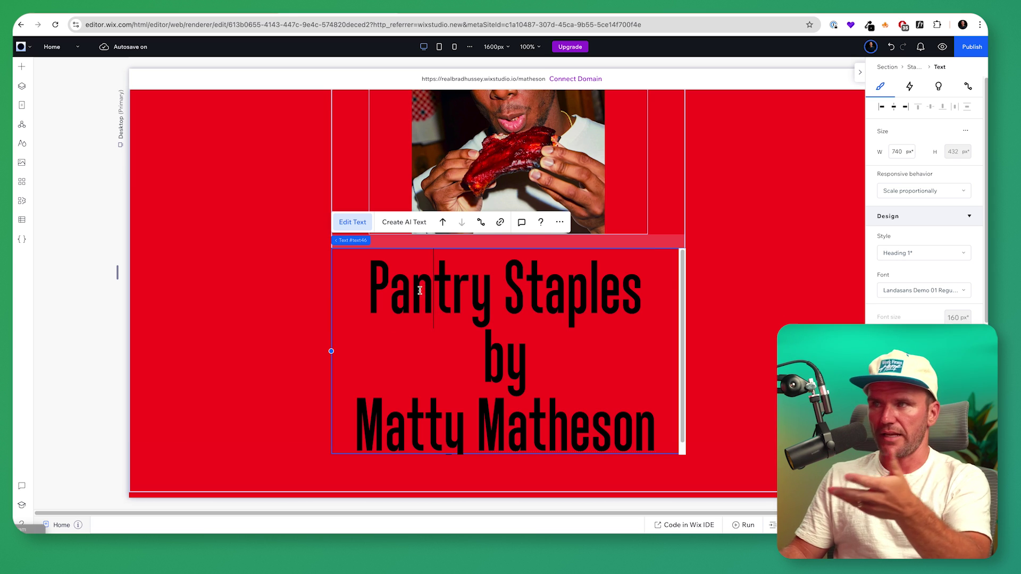
click(740, 312)
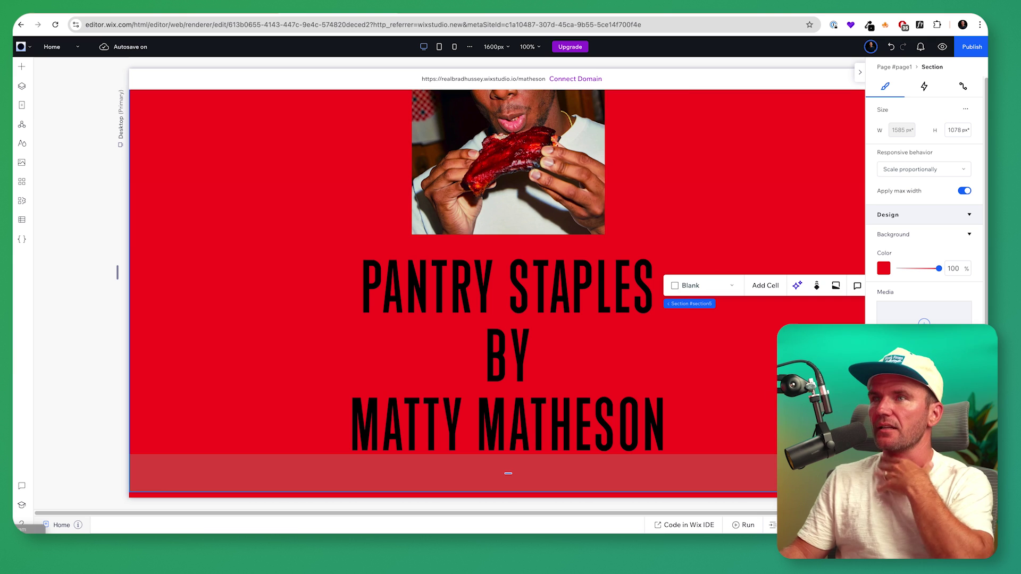
- Open the site's global.css file and enlarge the code editor to show more of the stylesheet
click(23, 242)
click(160, 172)
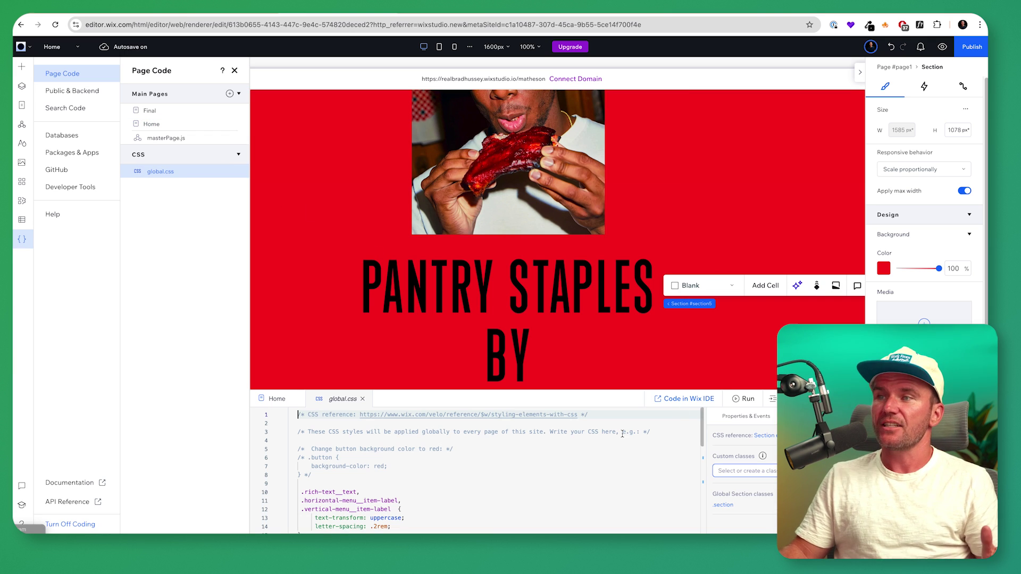
drag(609, 388, 604, 229)
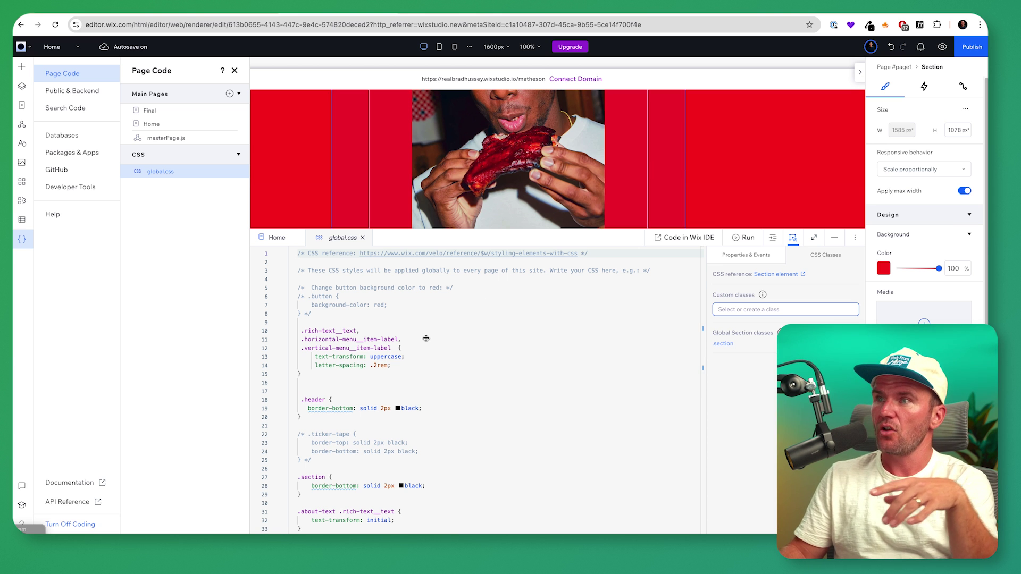
- Examine the global.css rule that applies text-transform and letter-spacing to the rich text and the horizontal and vertical menu labels
double_click(353, 331)
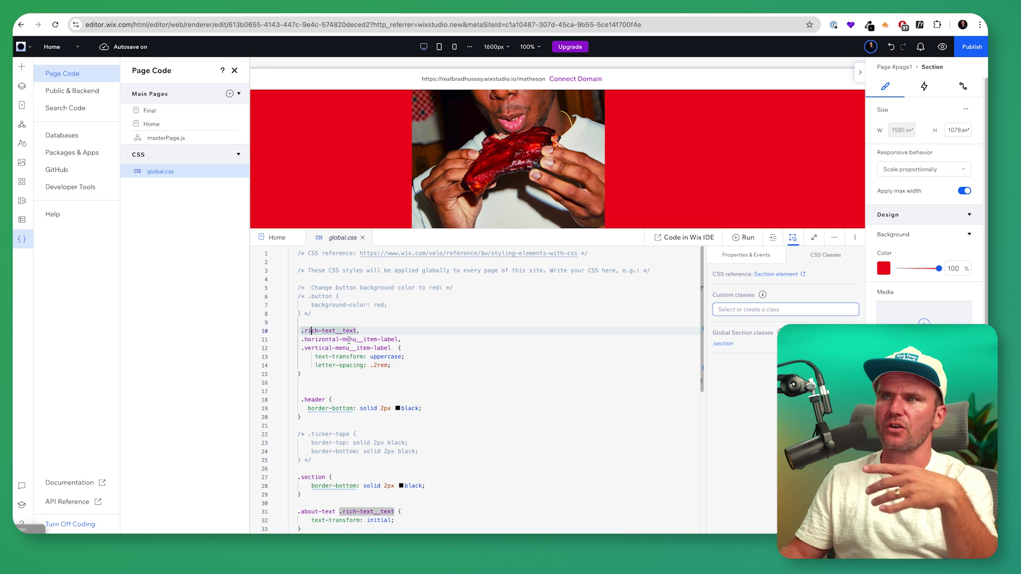
double_click(385, 338)
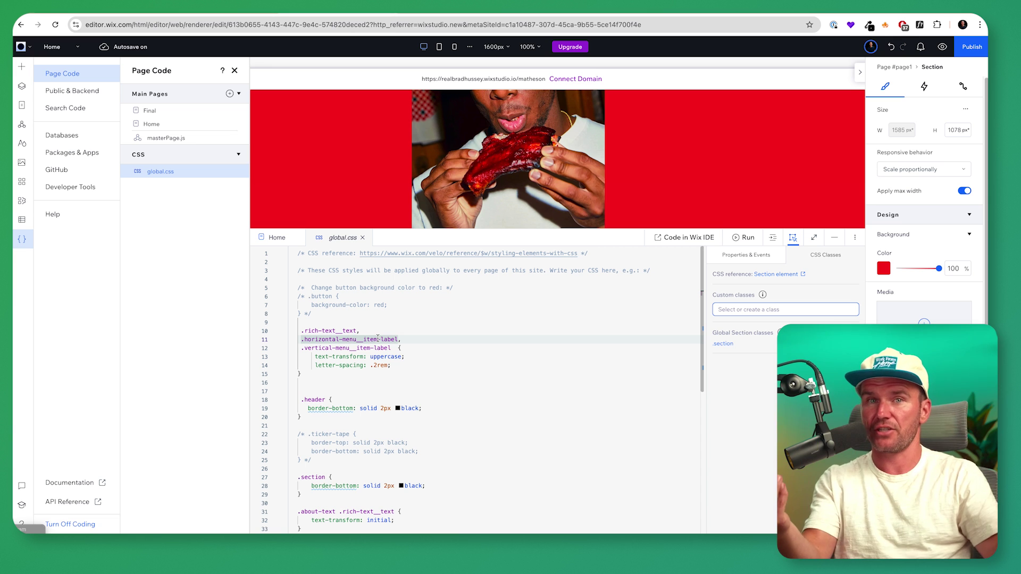
double_click(377, 349)
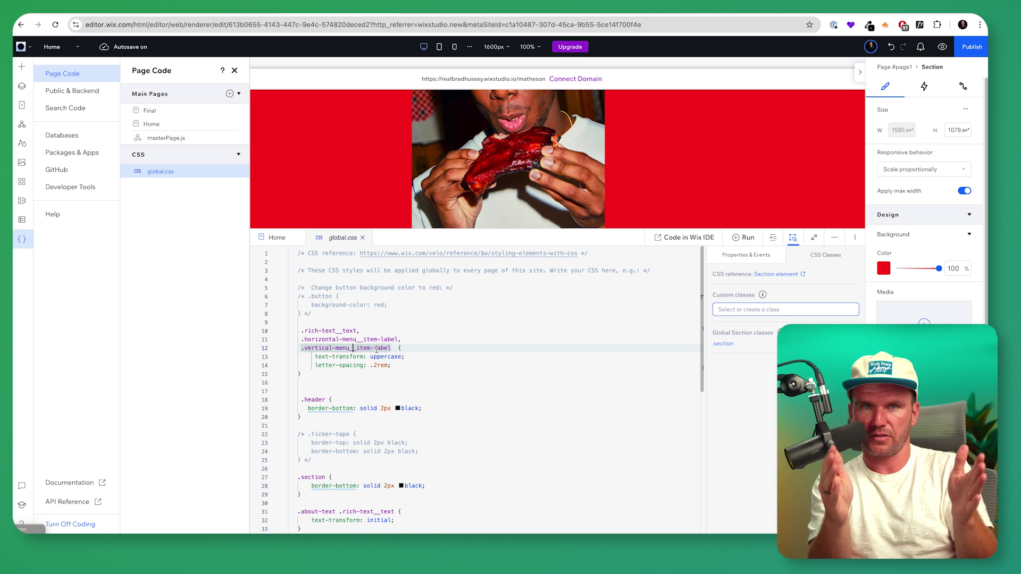
double_click(338, 357)
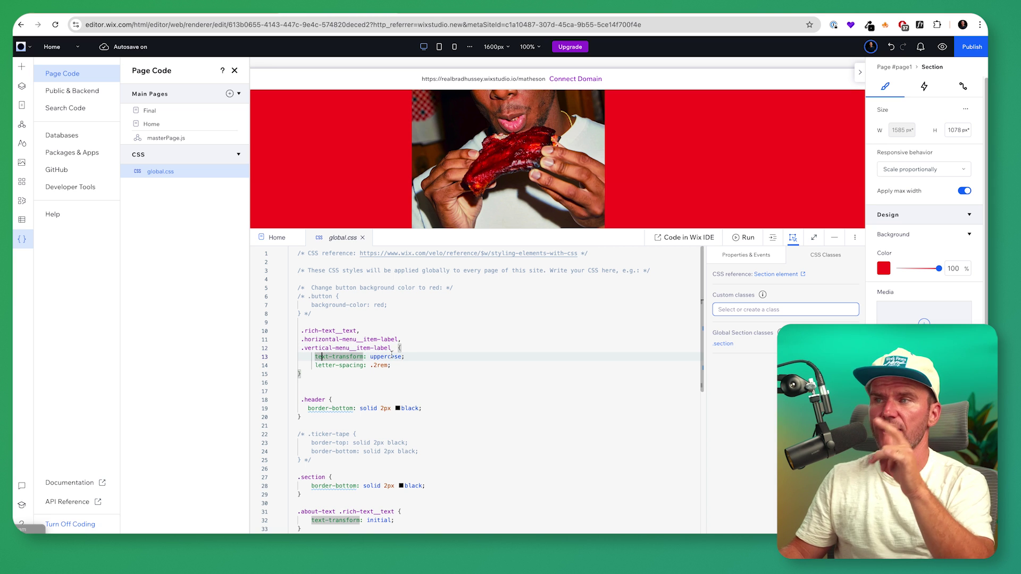
double_click(390, 357)
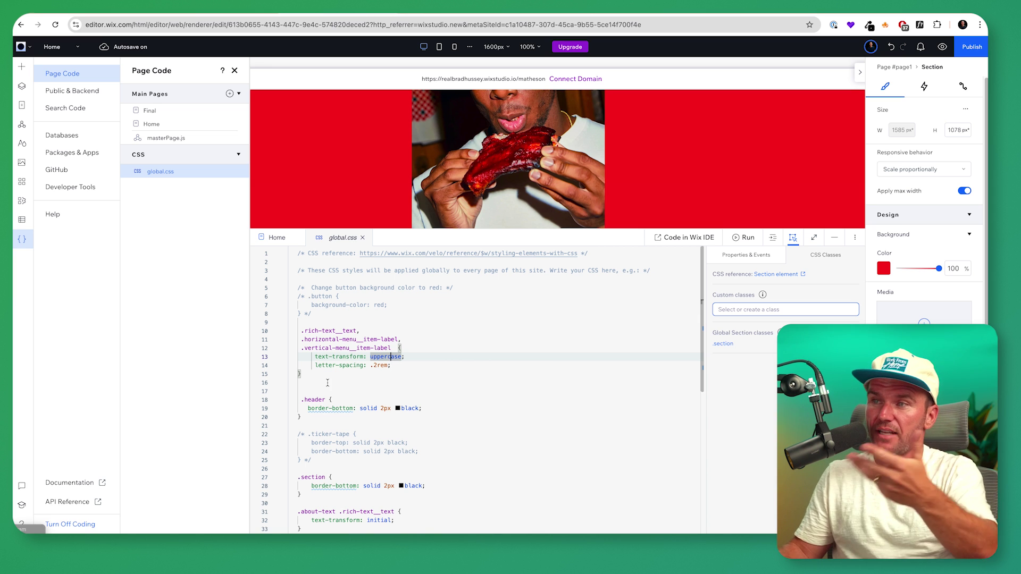
- Comment out the uppercase and letter-spacing rule in global.css and preview the header, heading and footer text without it
drag(324, 381, 299, 332)
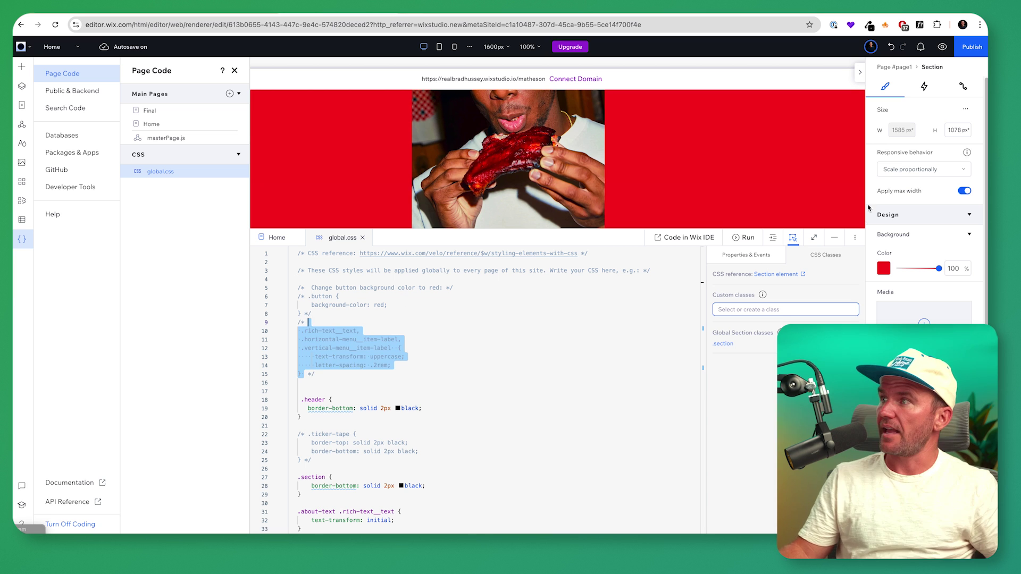
click(834, 237)
key(ctrl+p)
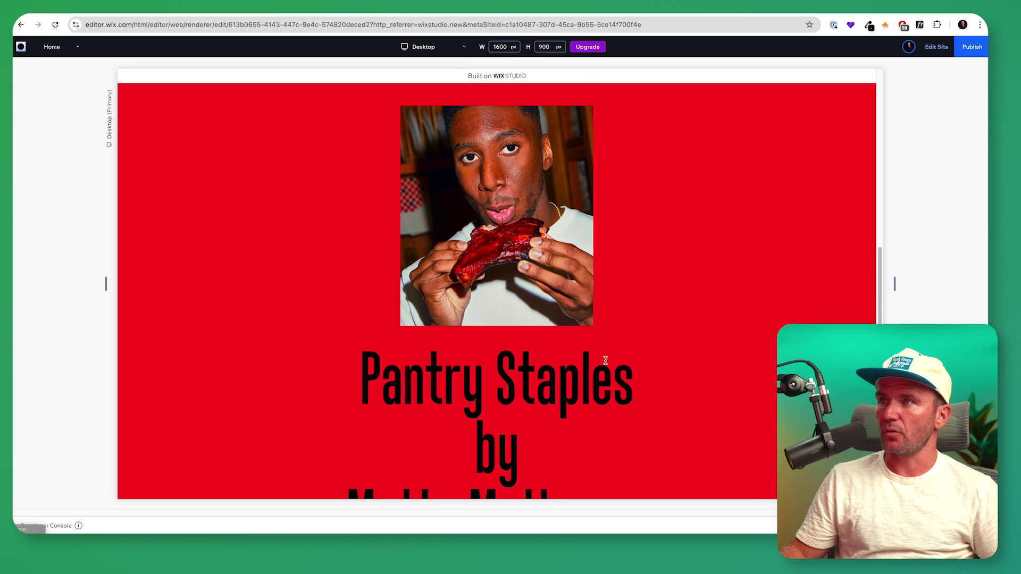
scroll(606, 341, up, 10)
scroll(589, 386, up, 2)
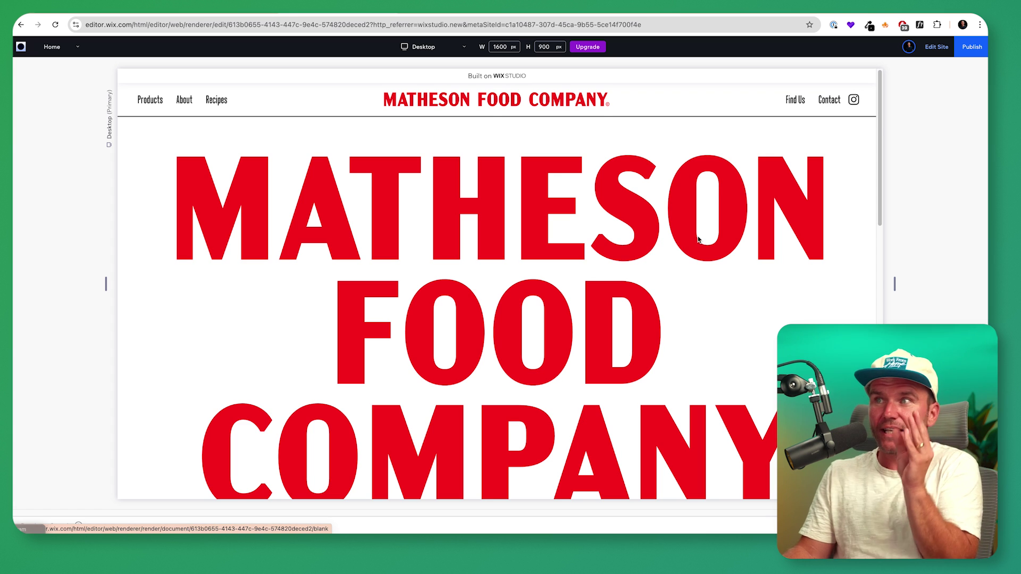
scroll(699, 239, down, 10)
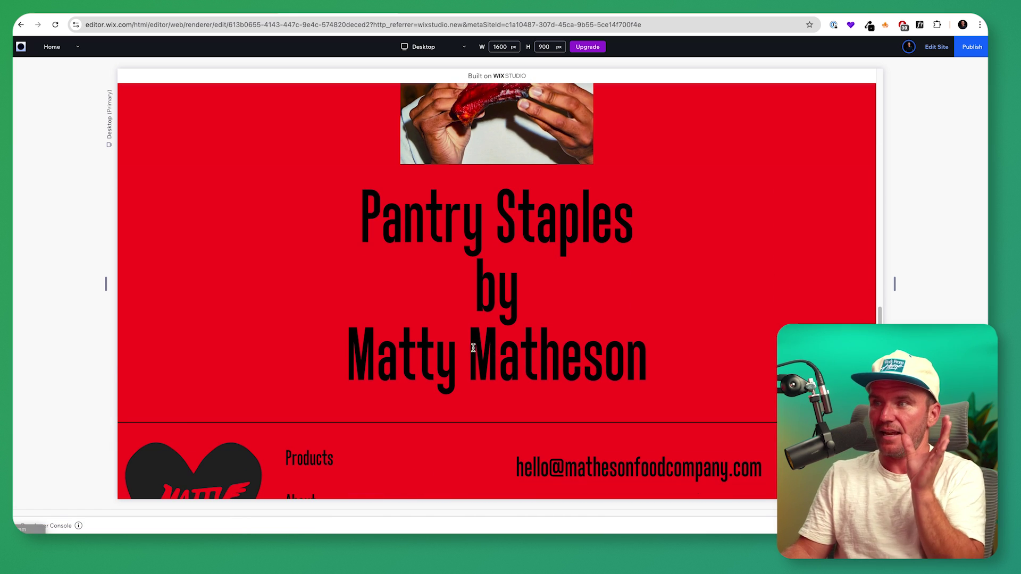
scroll(339, 431, down, 2)
scroll(615, 408, down, 1)
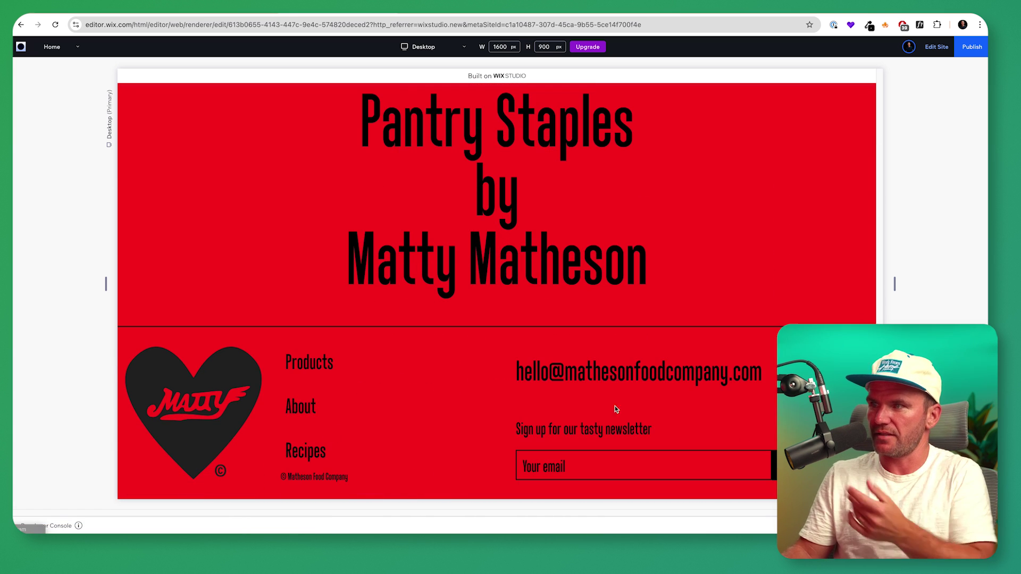
scroll(697, 356, up, 3)
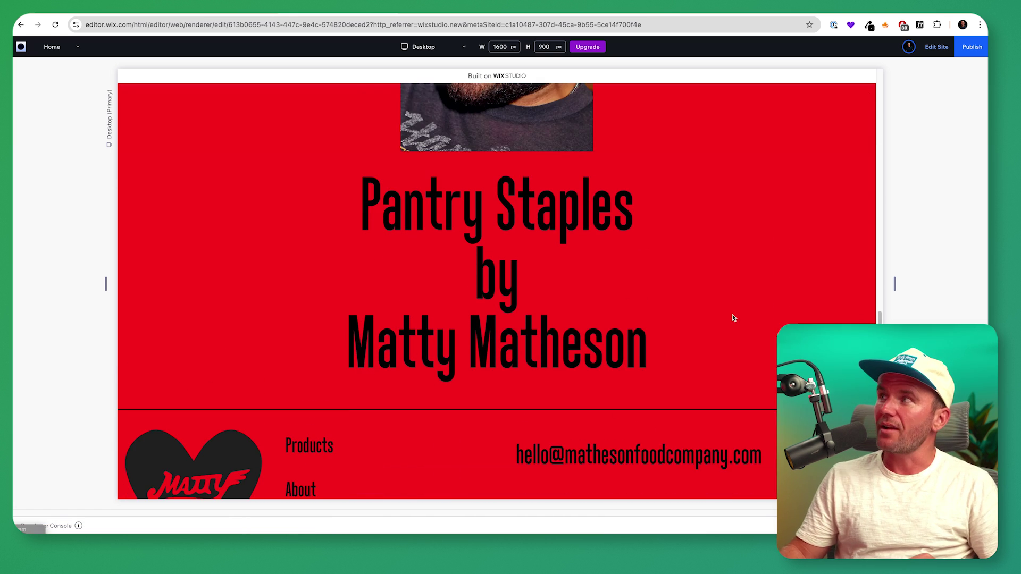
- Restore the commented-out text rule in global.css and preview the header, heading and footer text again
click(932, 48)
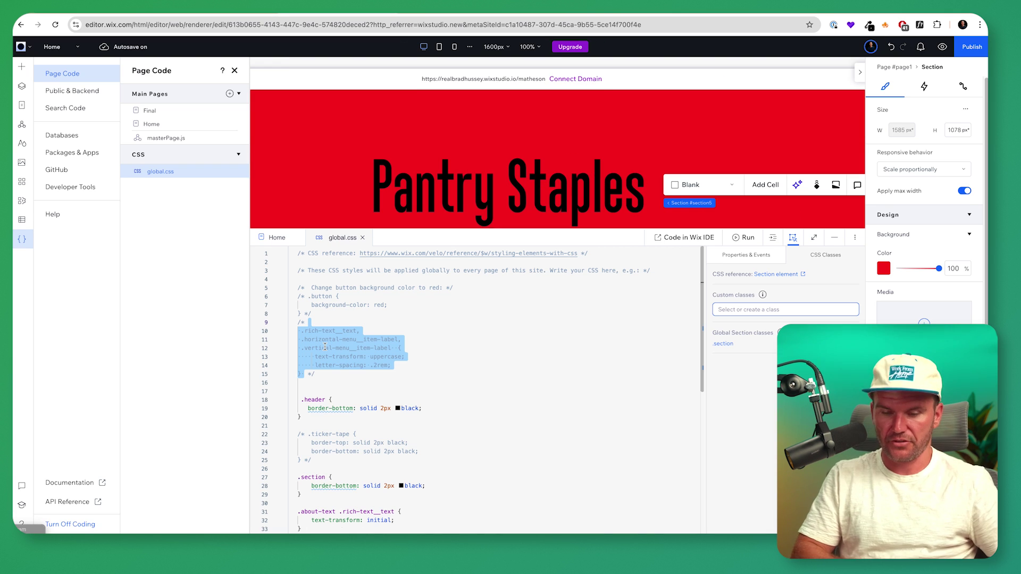
click(942, 47)
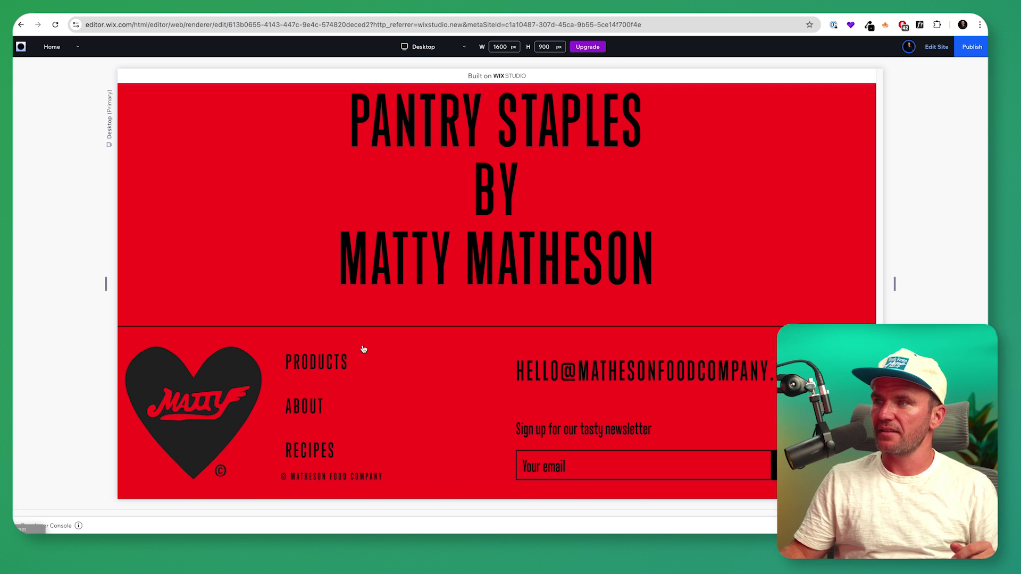
scroll(513, 322, up, 15)
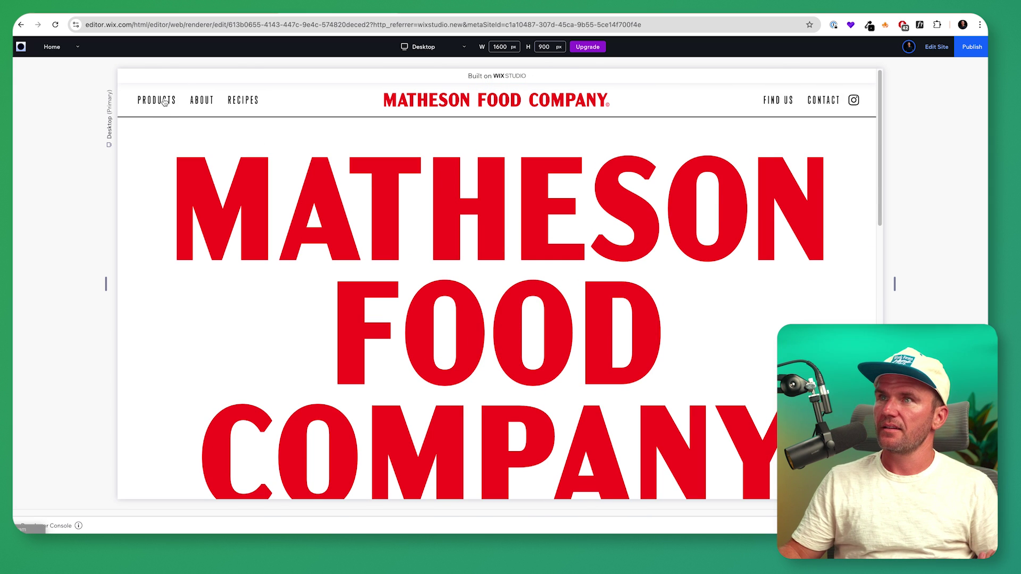
scroll(633, 290, down, 3)
scroll(642, 300, down, 5)
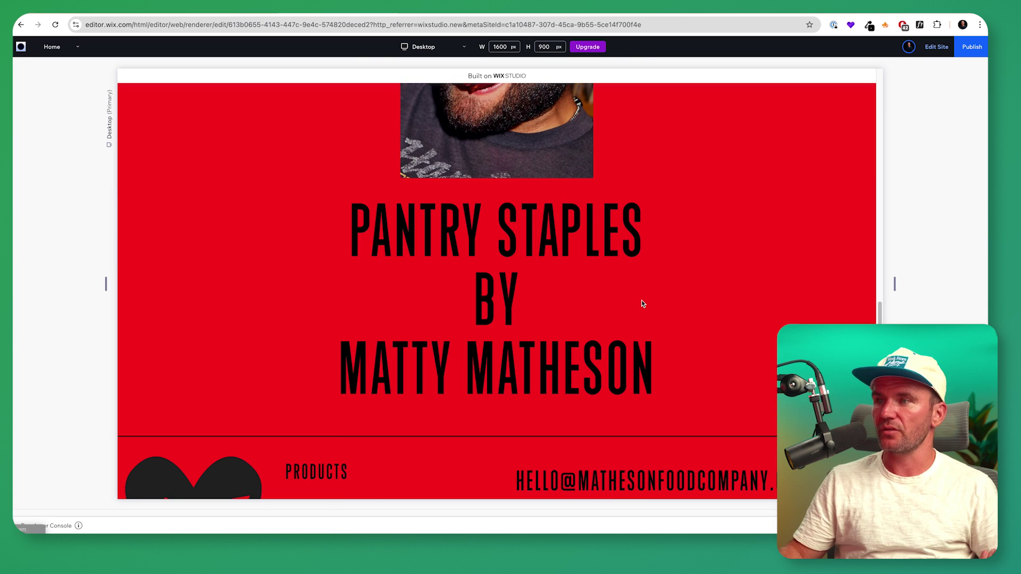
click(937, 47)
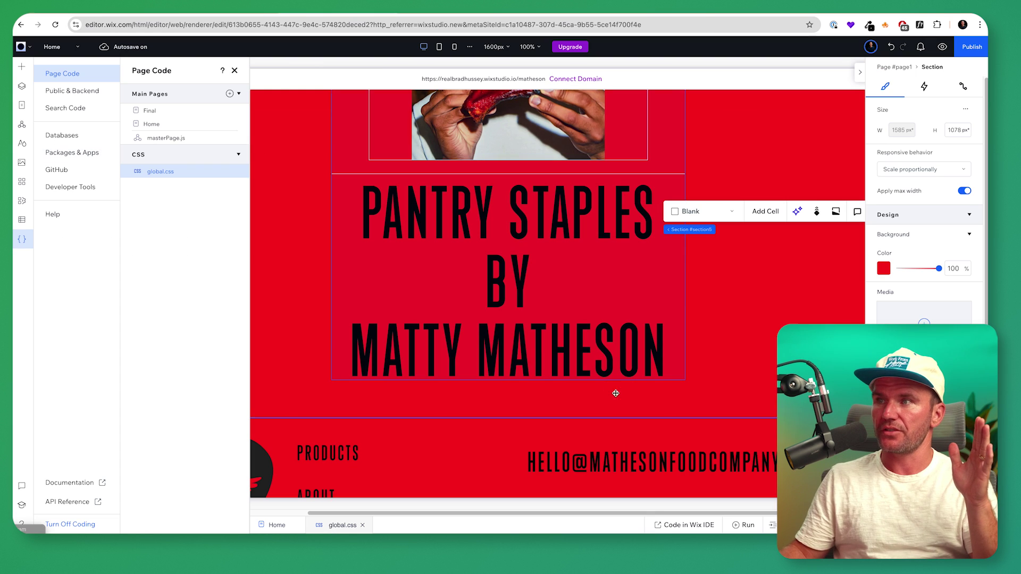
- Add the Ticker Tape section from the Matheson asset library between the red section and the footer
click(22, 67)
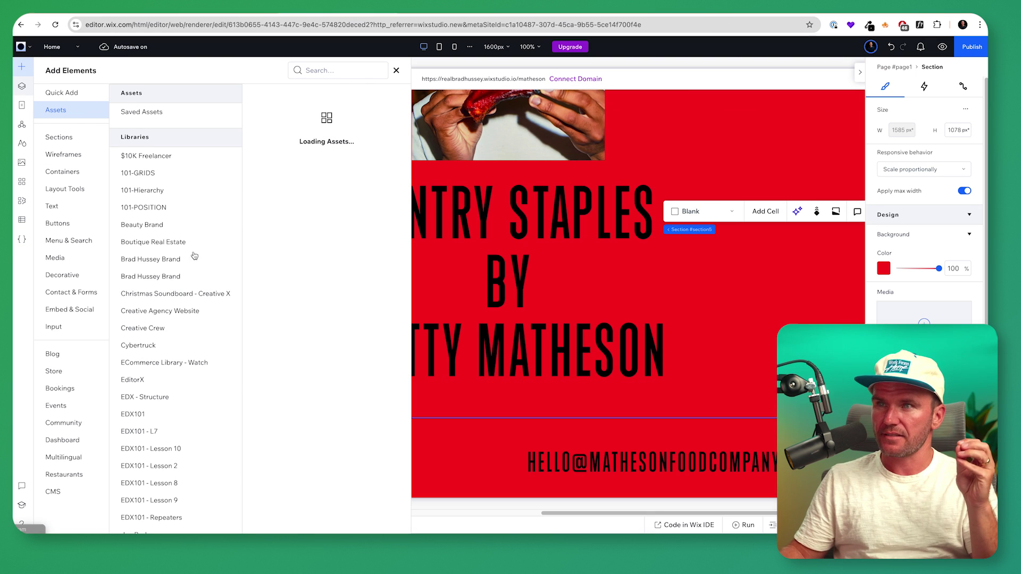
scroll(337, 384, up, 10)
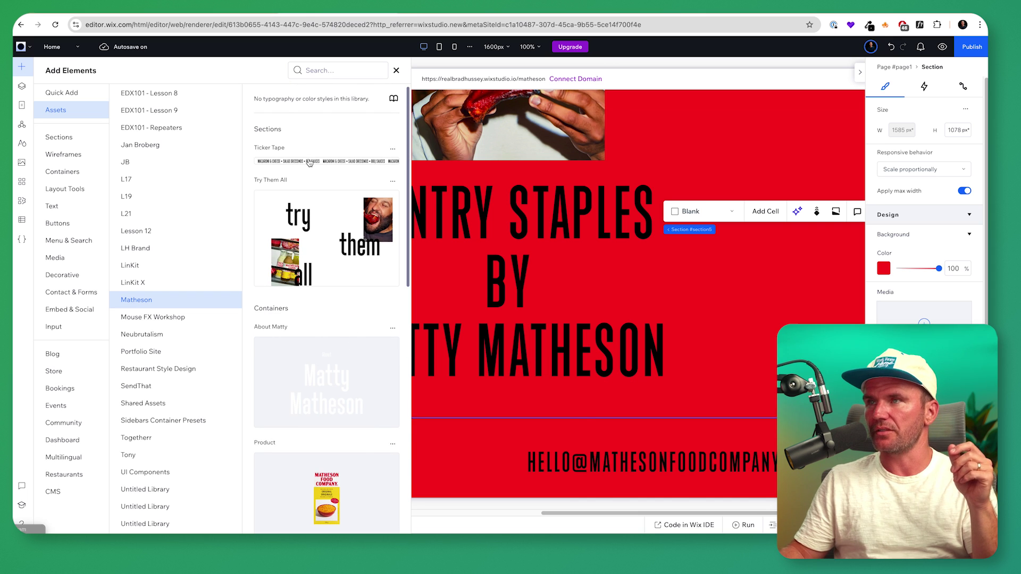
click(309, 163)
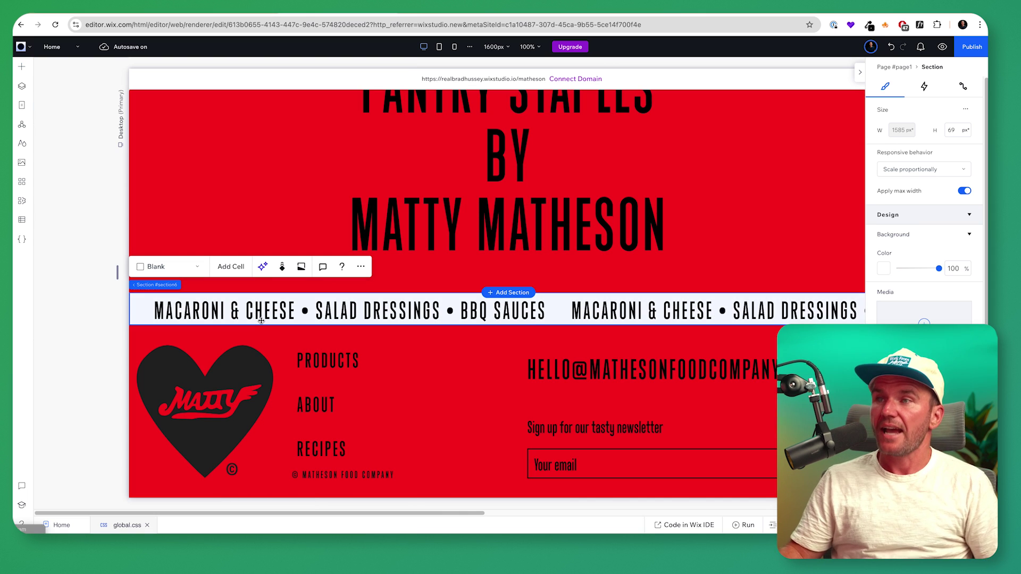
- Examine how far the ticker text extends past the page edge and the overflow content setting of its parent section
click(343, 311)
click(942, 47)
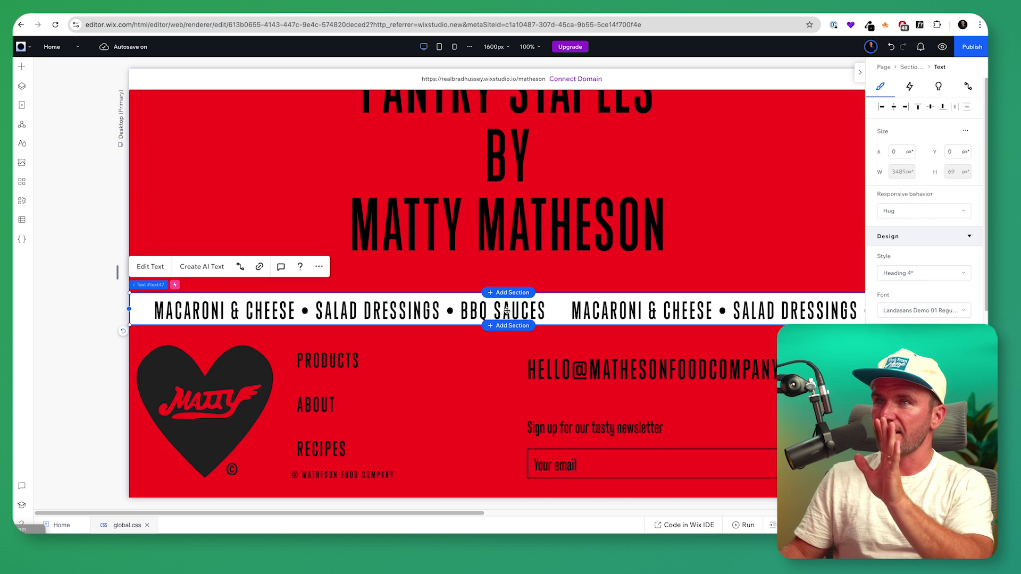
scroll(238, 308, right, 10)
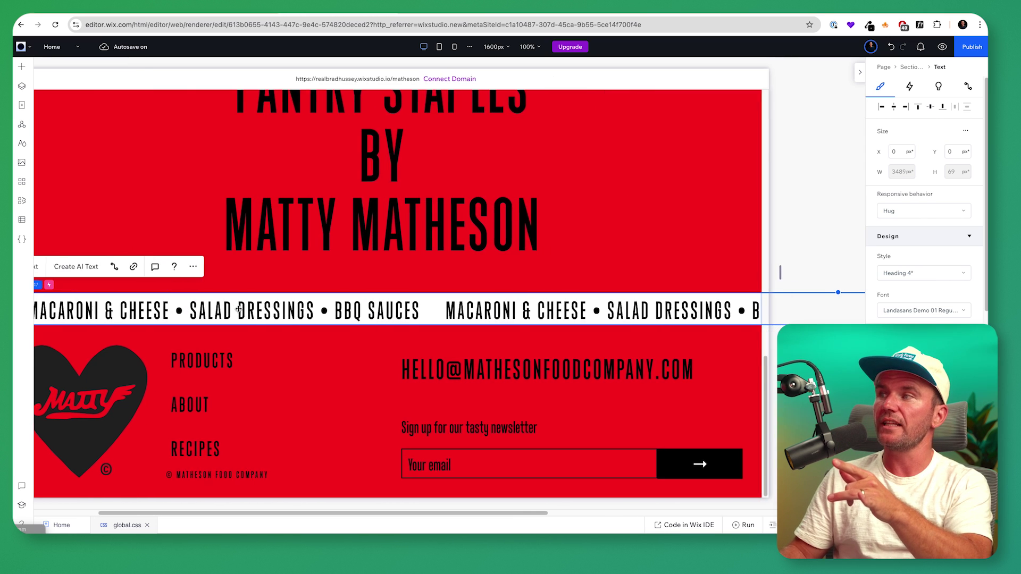
scroll(238, 308, right, 15)
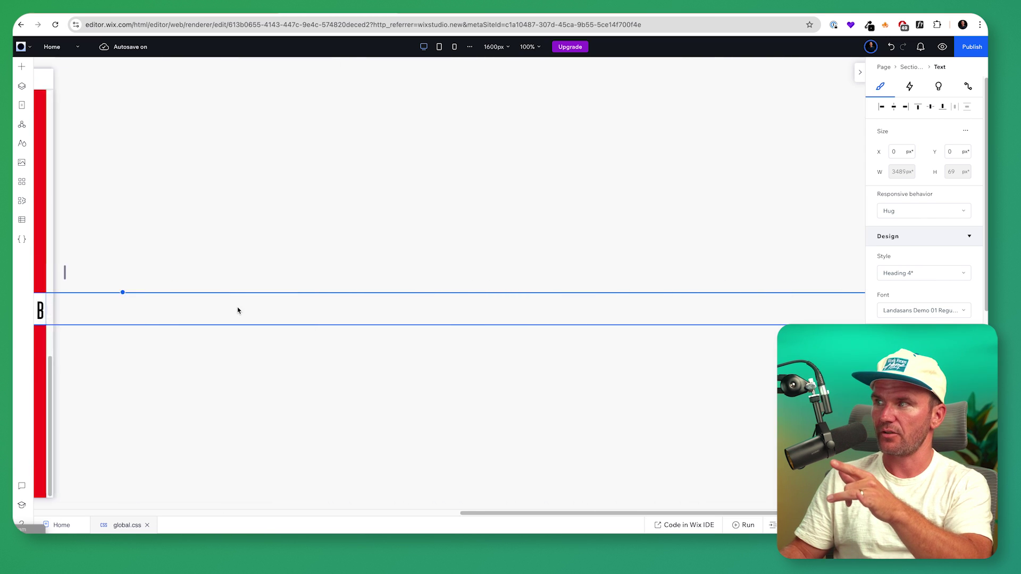
scroll(326, 399, left, 15)
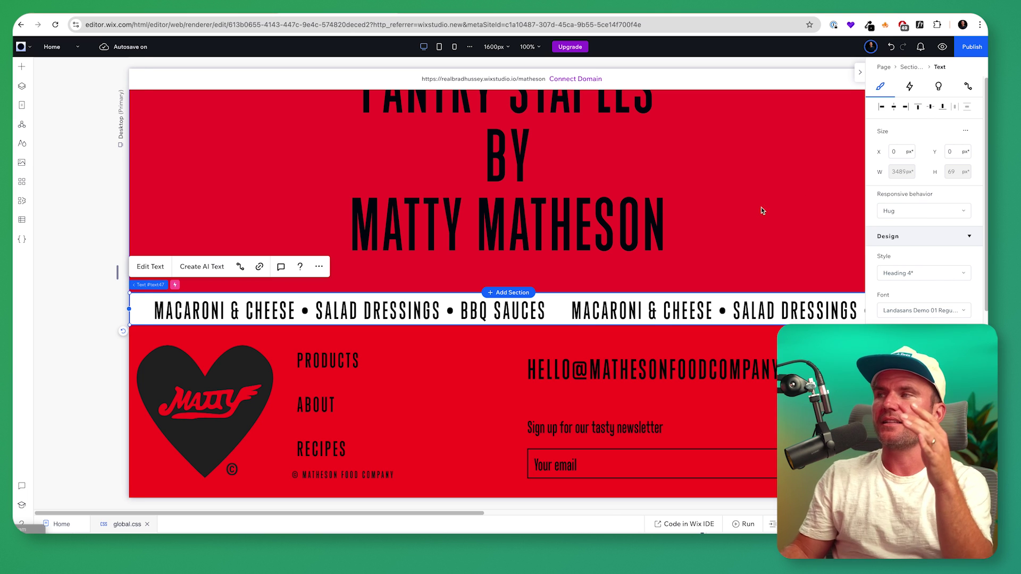
scroll(650, 271, right, 5)
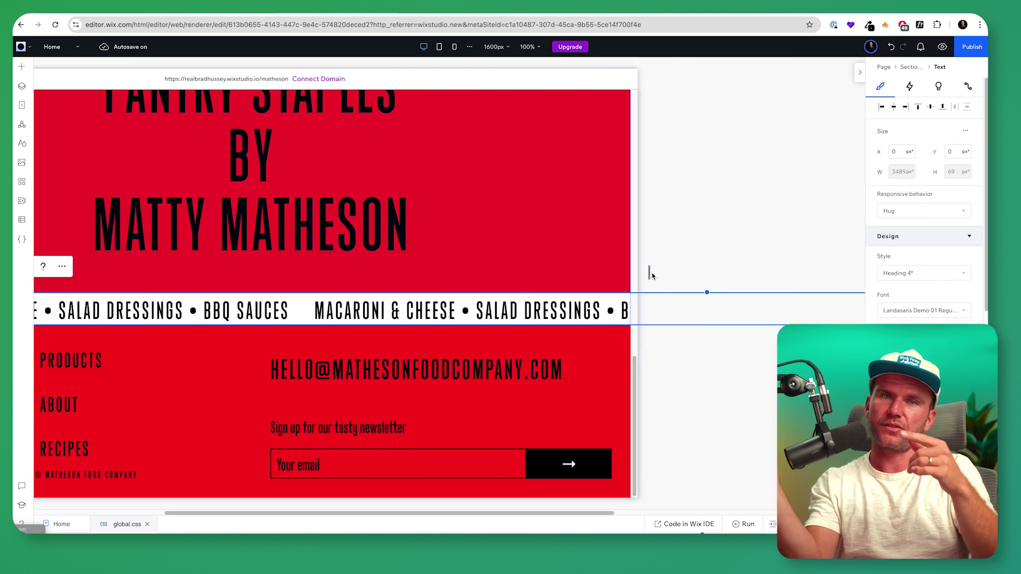
scroll(652, 276, left, 5)
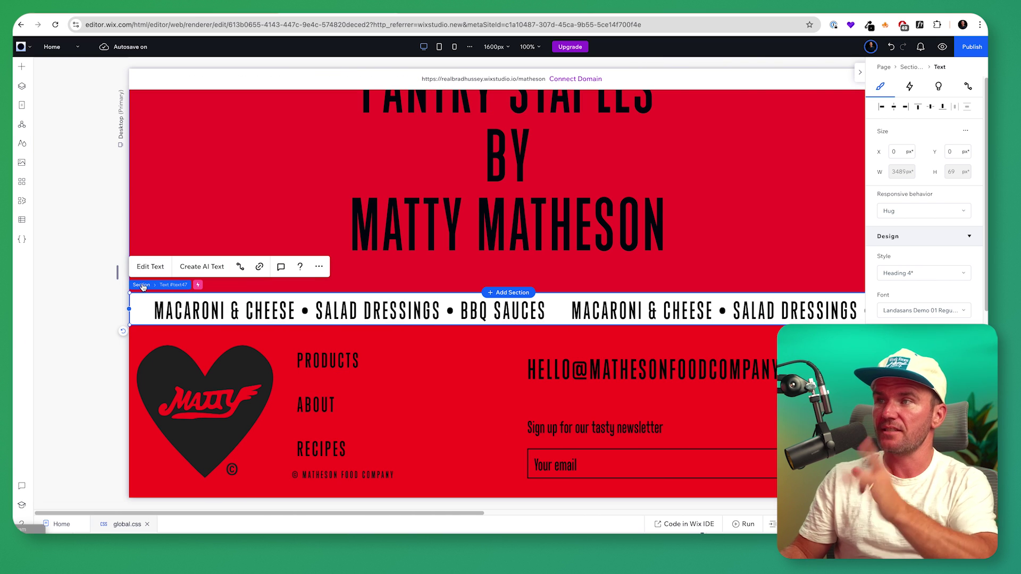
click(141, 286)
scroll(938, 309, down, 5)
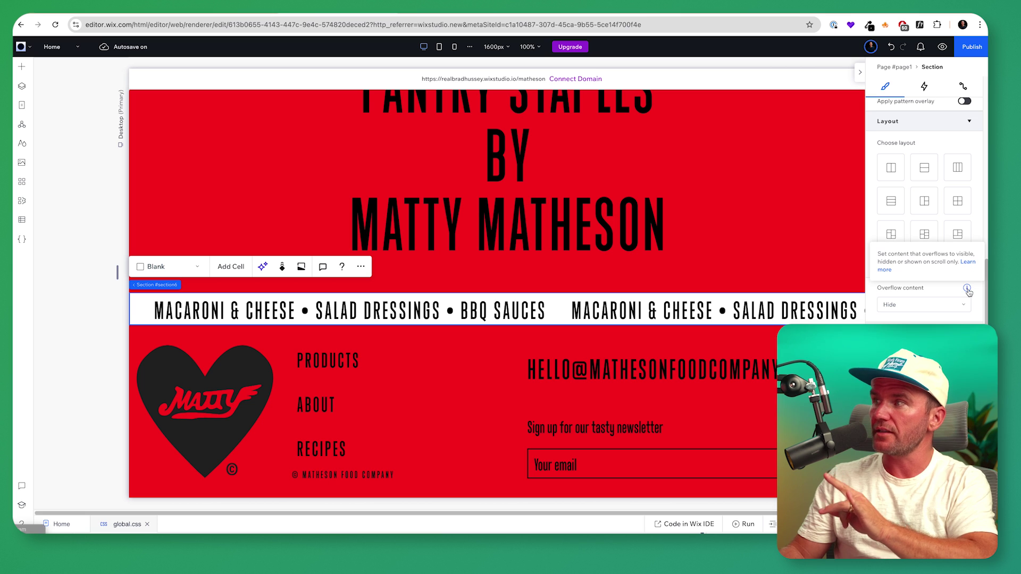
- Try the Show option for the ticker section's overflow content
click(954, 302)
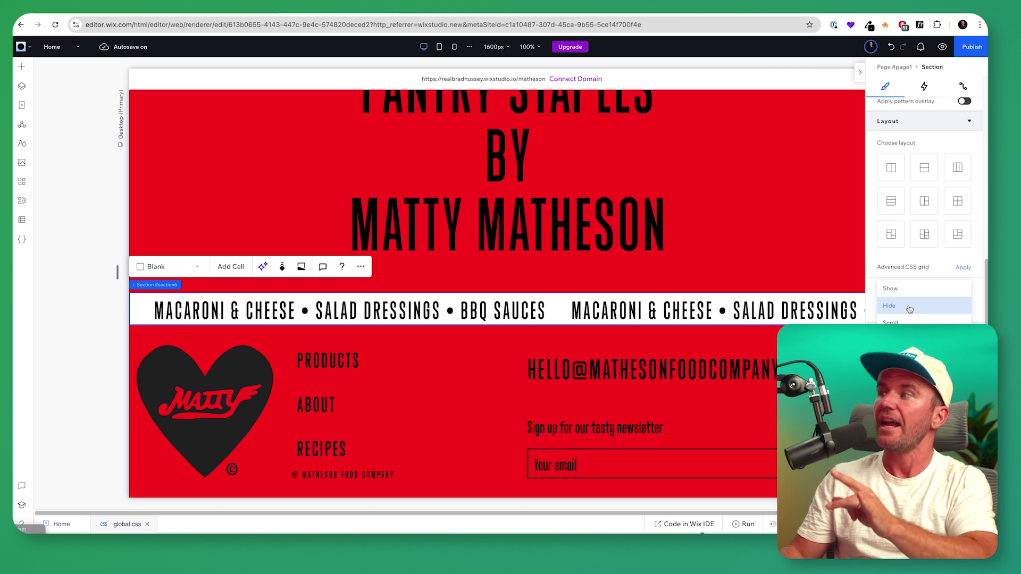
click(906, 290)
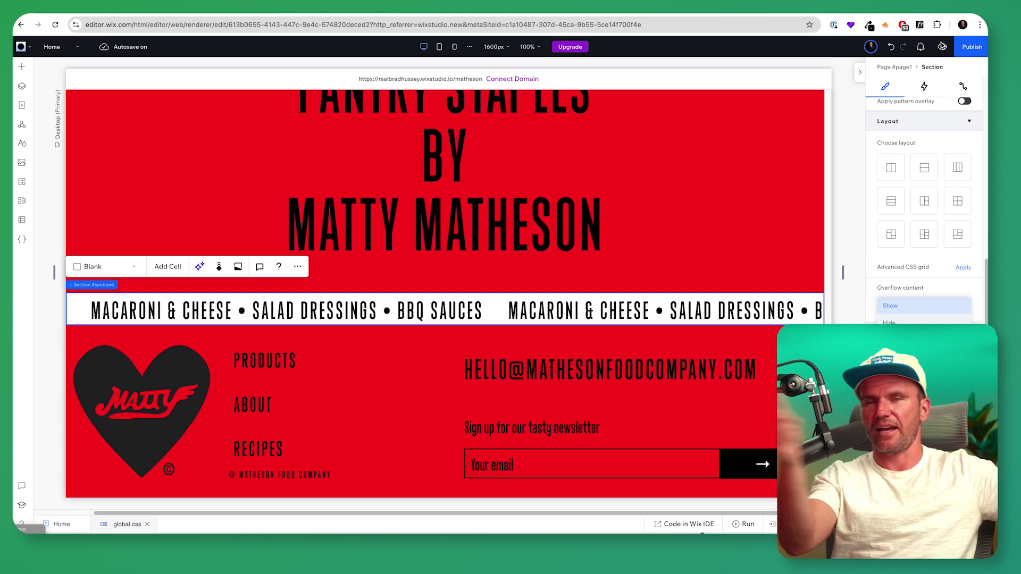
- Examine the ticker text's Cross loop animation settings for direction, duration and repeat delay
click(353, 307)
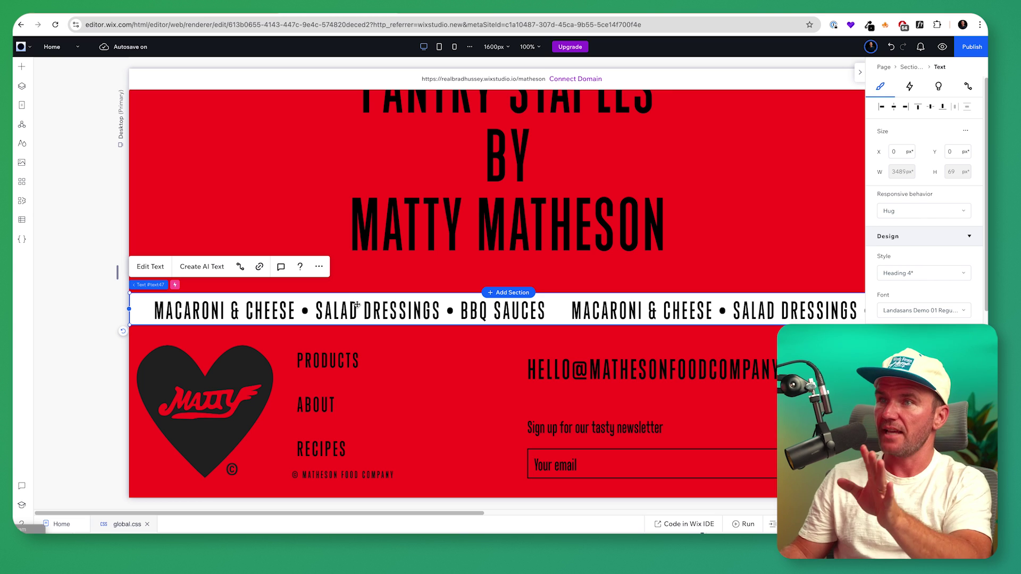
click(917, 89)
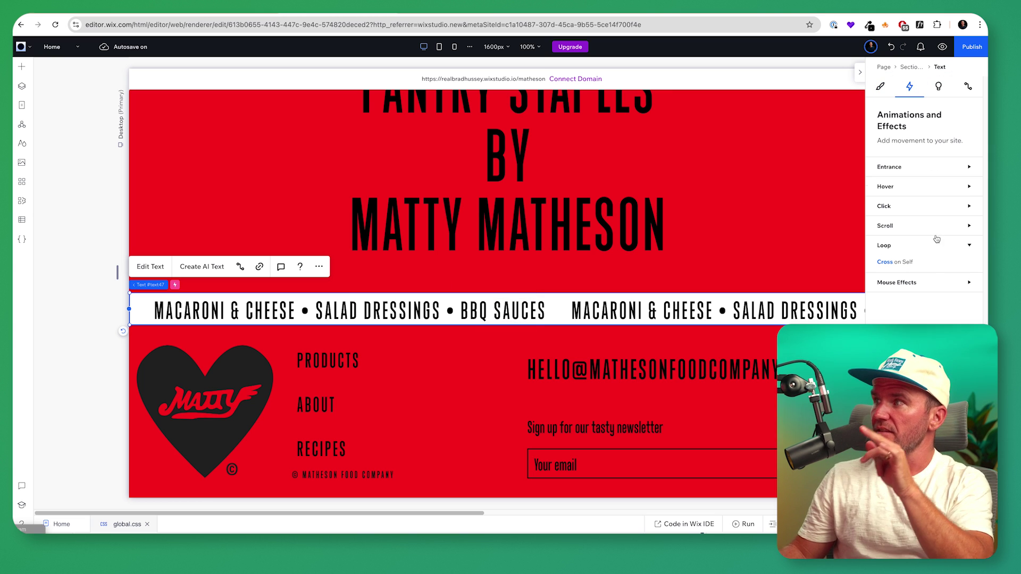
click(891, 261)
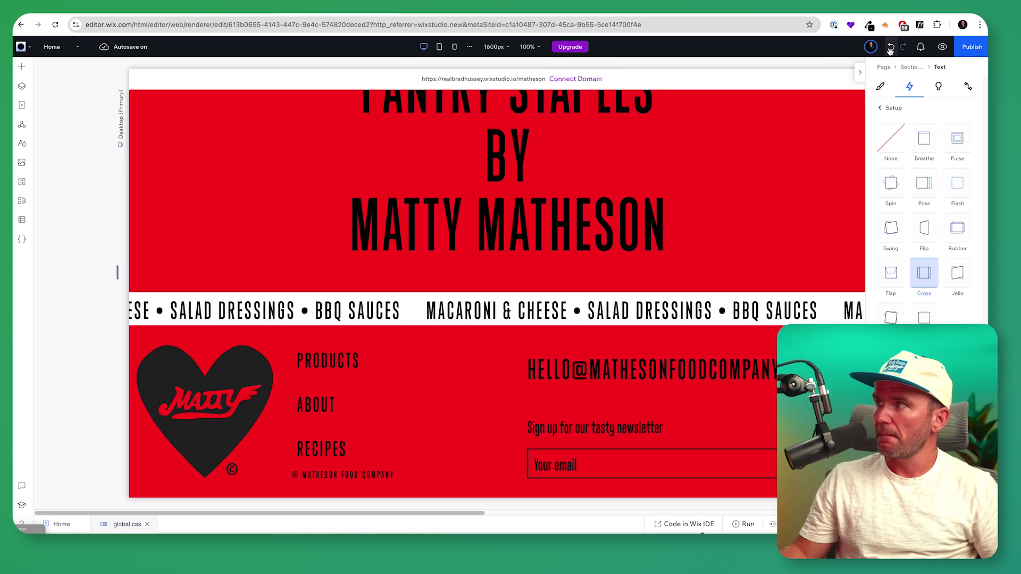
click(891, 273)
key(super+z)
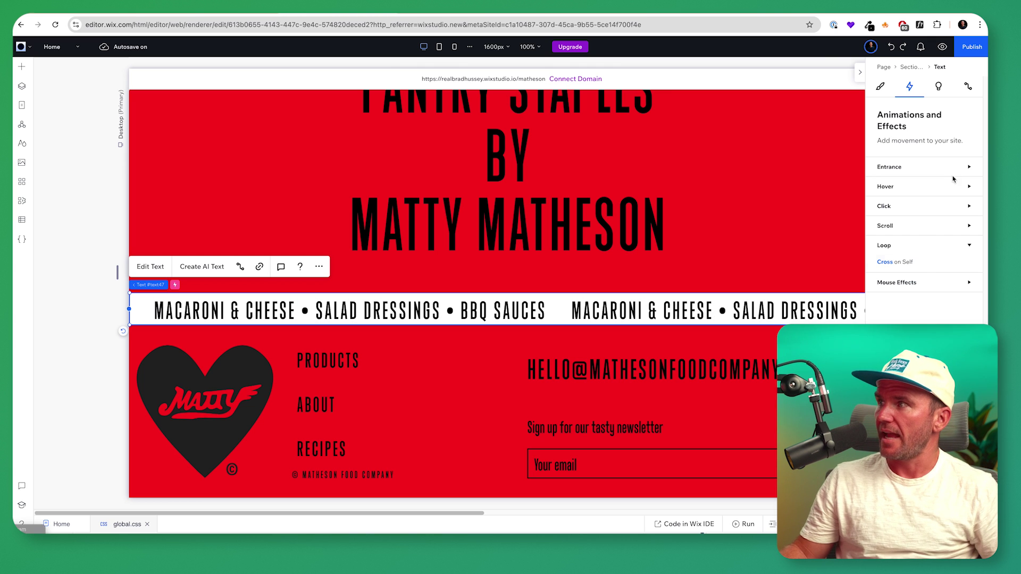
click(889, 264)
click(924, 273)
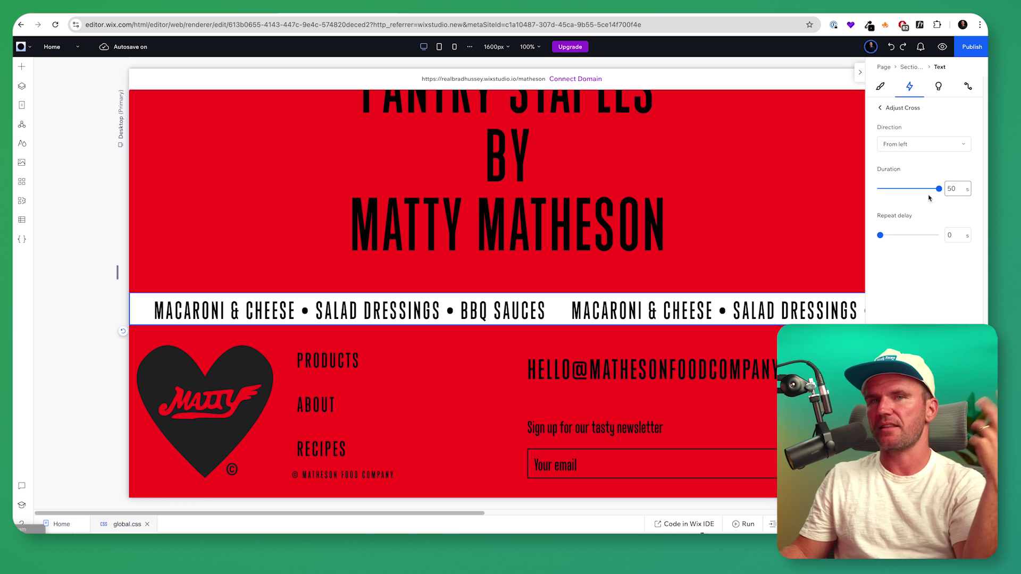
- Switch to the mathesonfoodcompany.com reference site and examine the product grid below the ticker and its hover effects
click(530, 314)
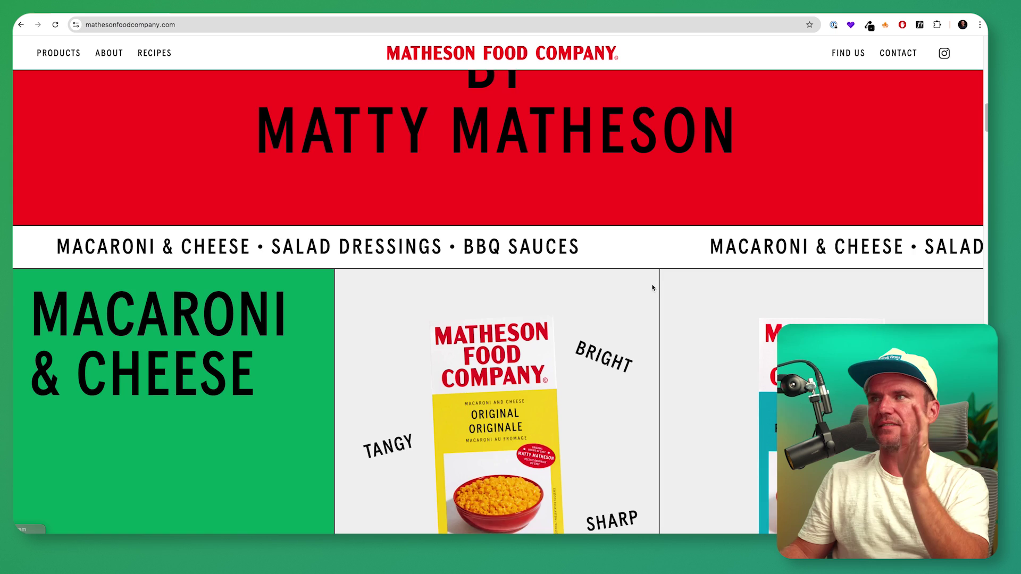
scroll(652, 288, down, 2)
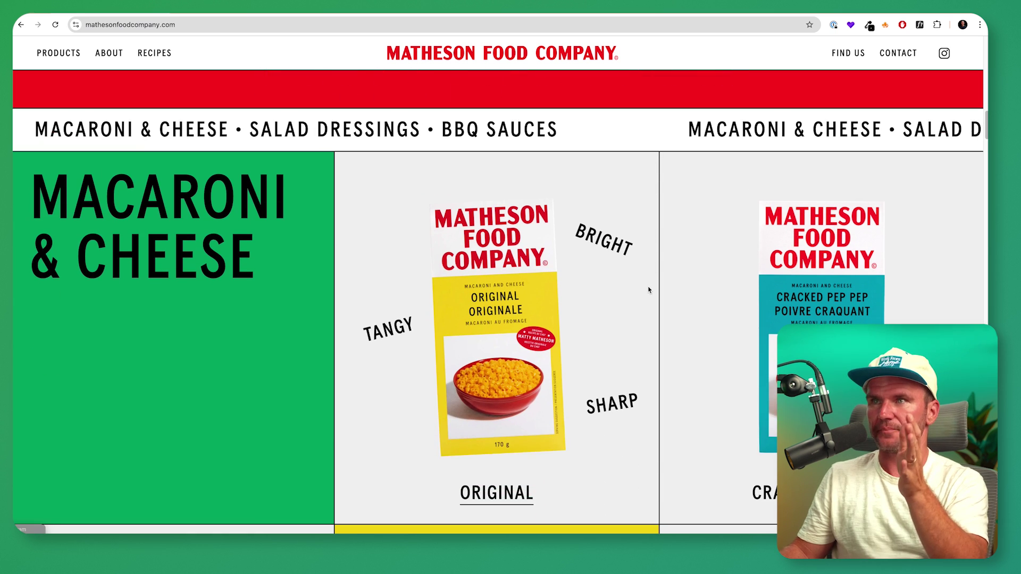
scroll(649, 290, down, 1)
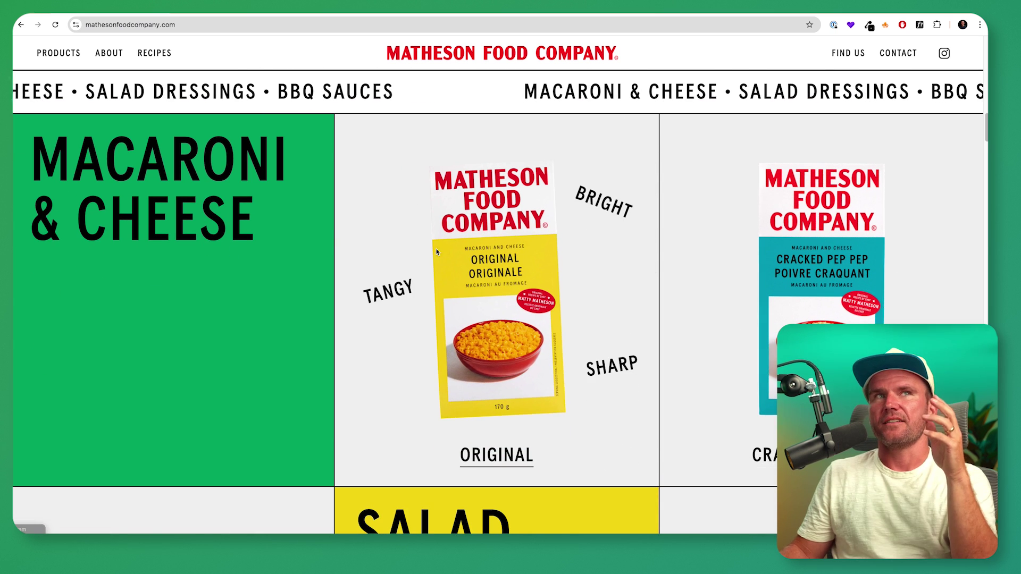
scroll(437, 252, down, 2)
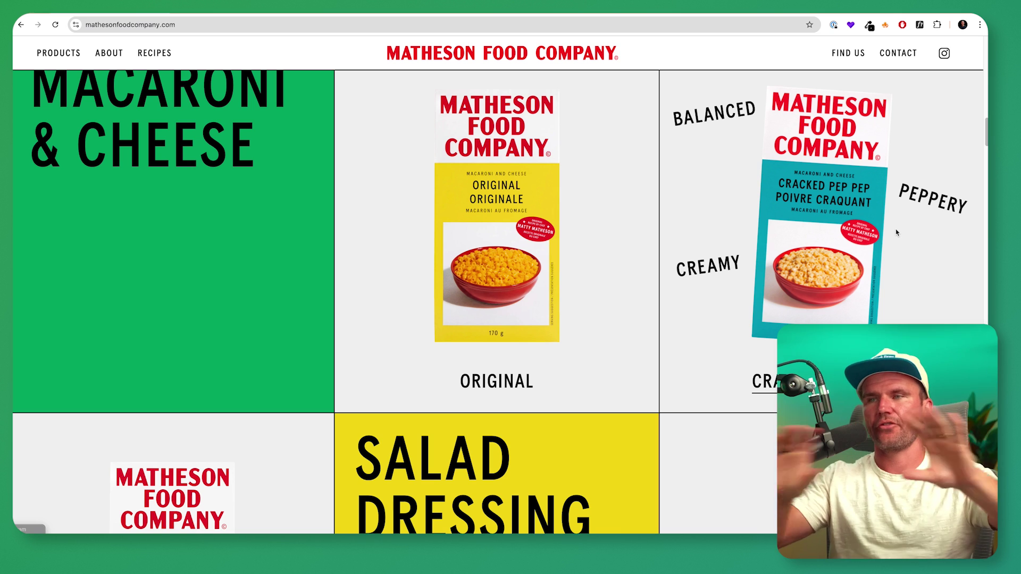
scroll(896, 232, up, 2)
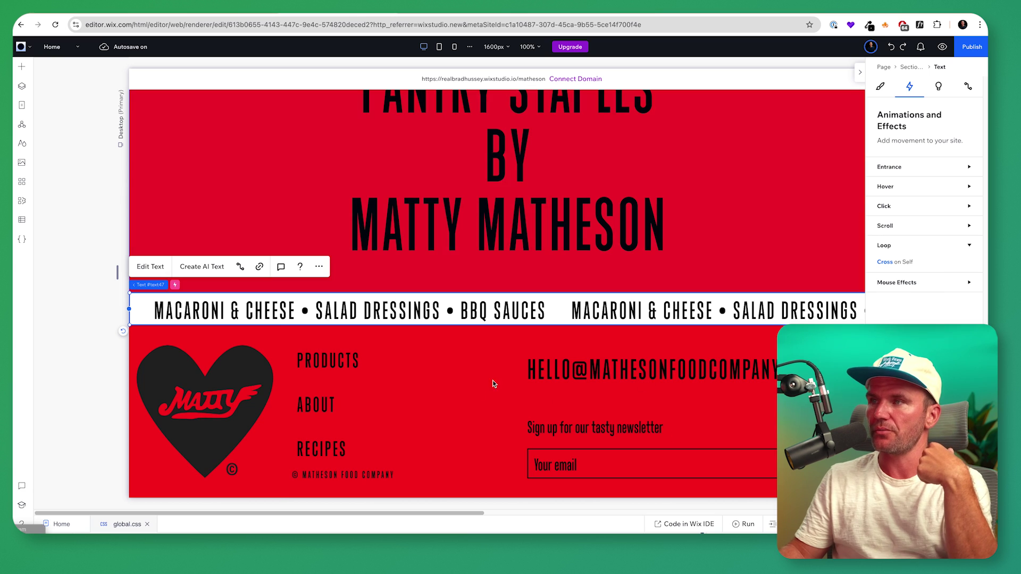
- Add a new section below the ticker tape and divide it into three equal columns
click(531, 326)
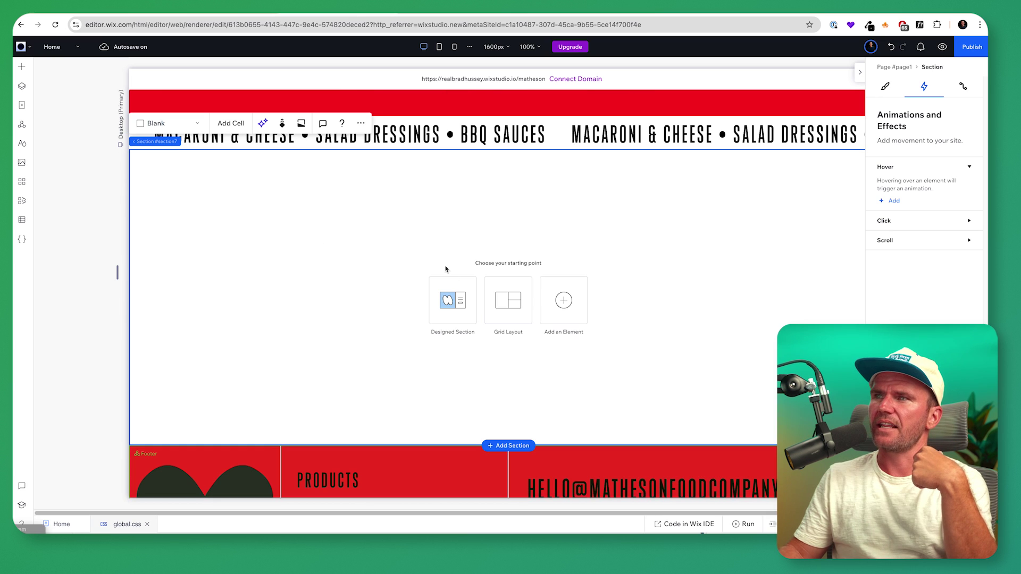
click(514, 303)
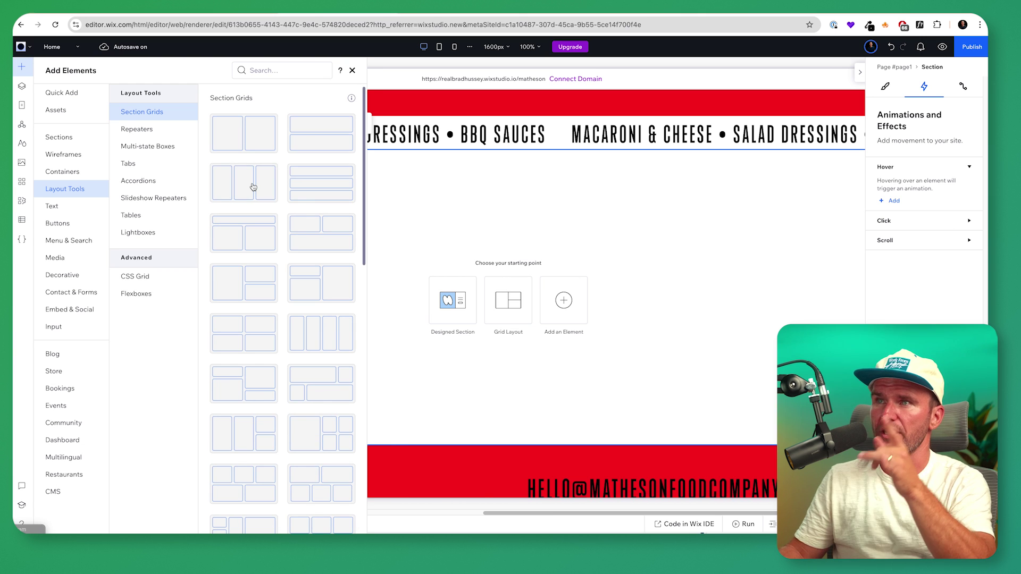
click(253, 187)
- Fill the first cell of the three-column section with green
click(182, 193)
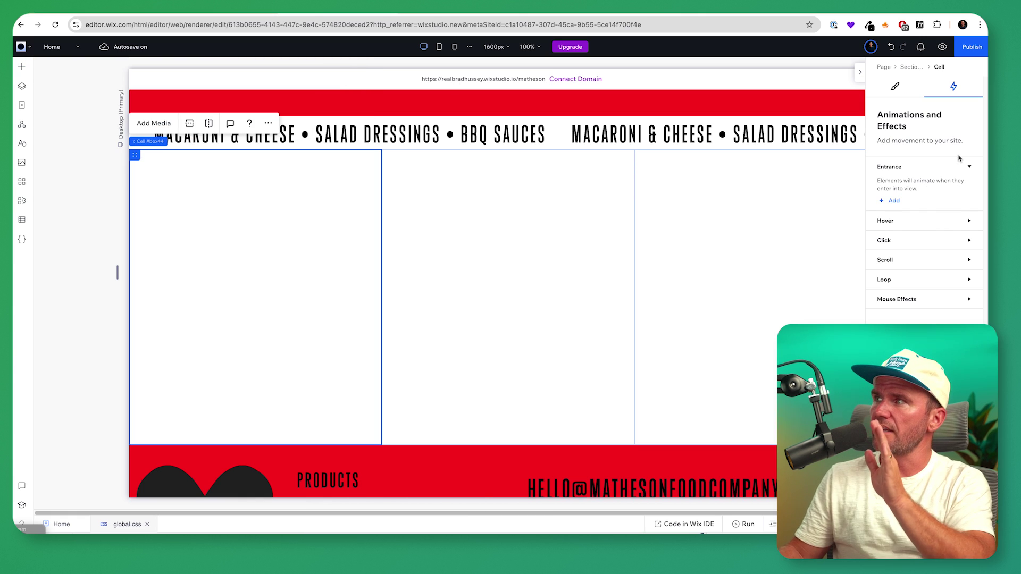
click(896, 87)
click(884, 300)
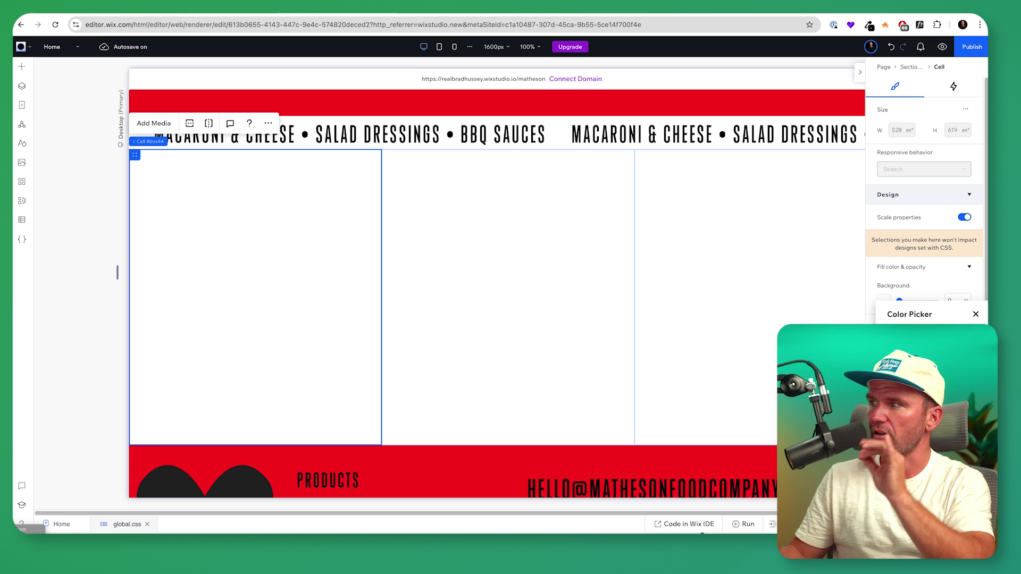
key(Escape)
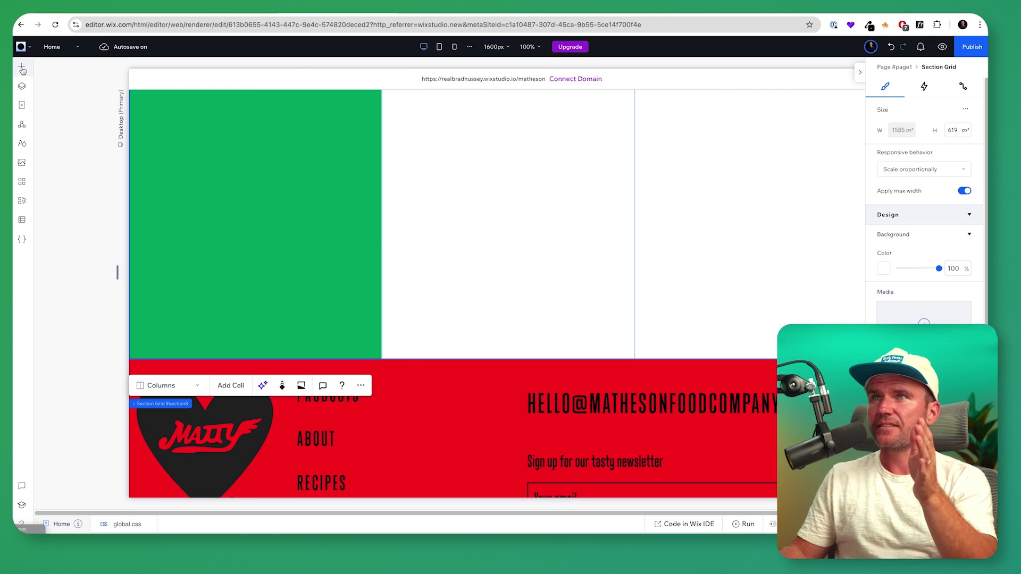
- Add the Cell Title text from the Matheson library to the green cell and narrow it to 528 px
click(23, 71)
scroll(175, 319, down, 10)
click(136, 299)
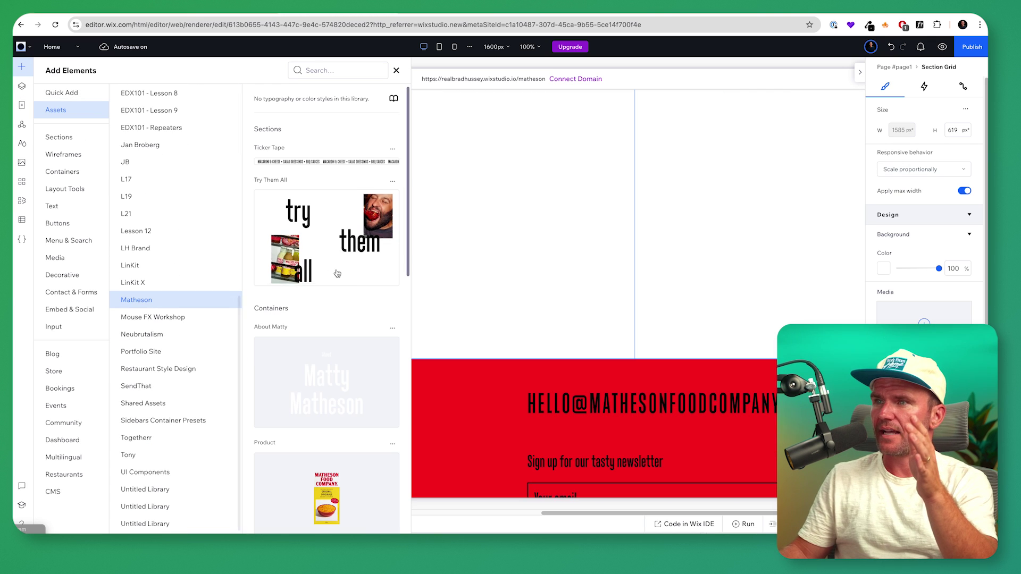
scroll(344, 362, down, 5)
drag(279, 112, 239, 186)
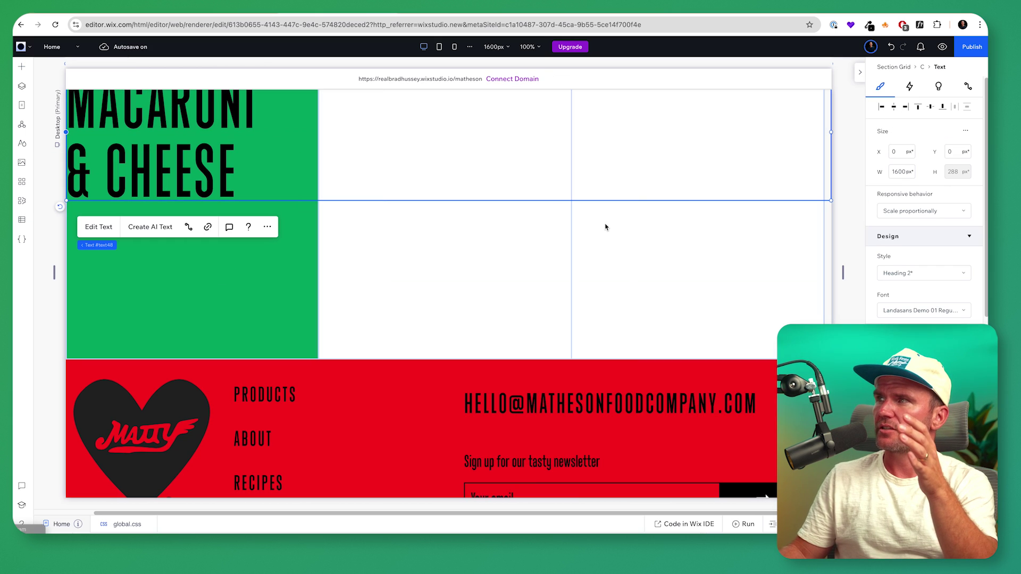
drag(710, 142, 319, 154)
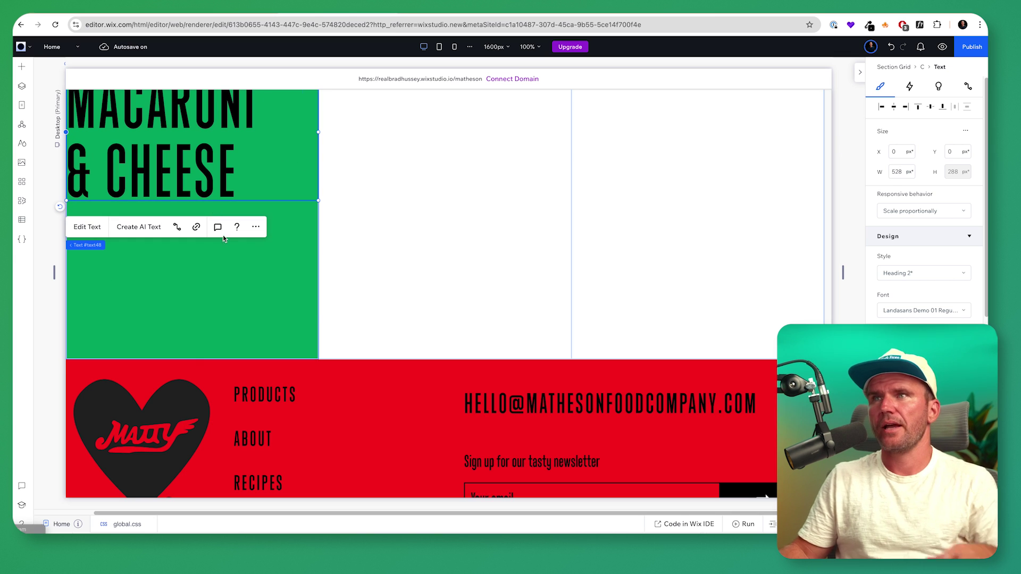
- Set the green cell's padding to 5% on all sides
scroll(222, 235, up, 4)
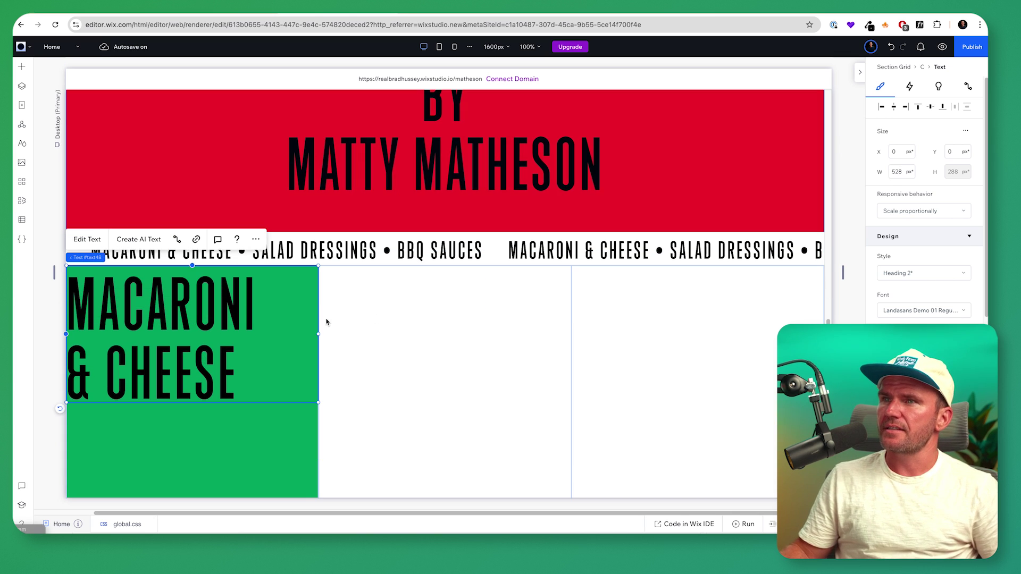
click(275, 446)
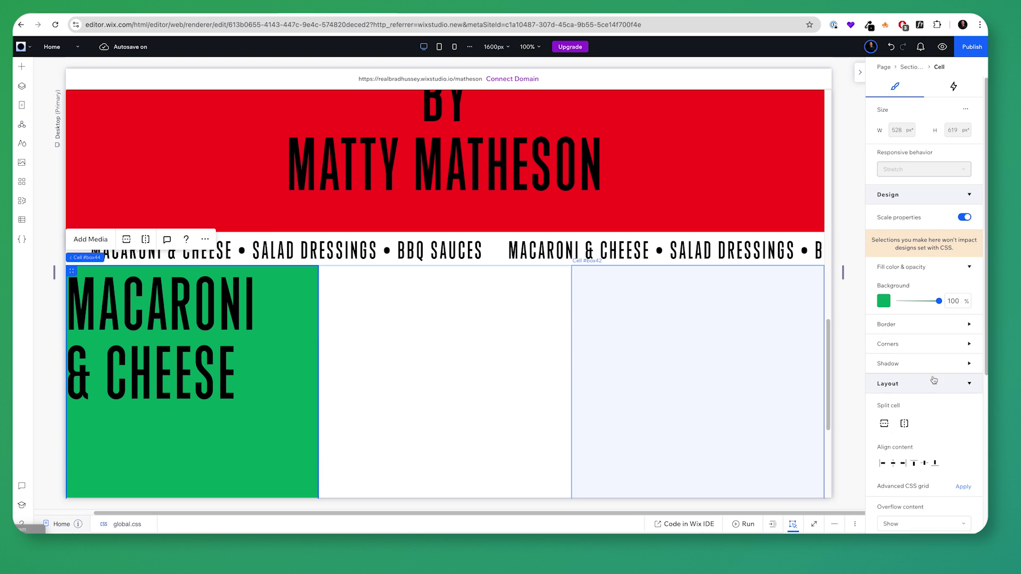
scroll(925, 372, down, 5)
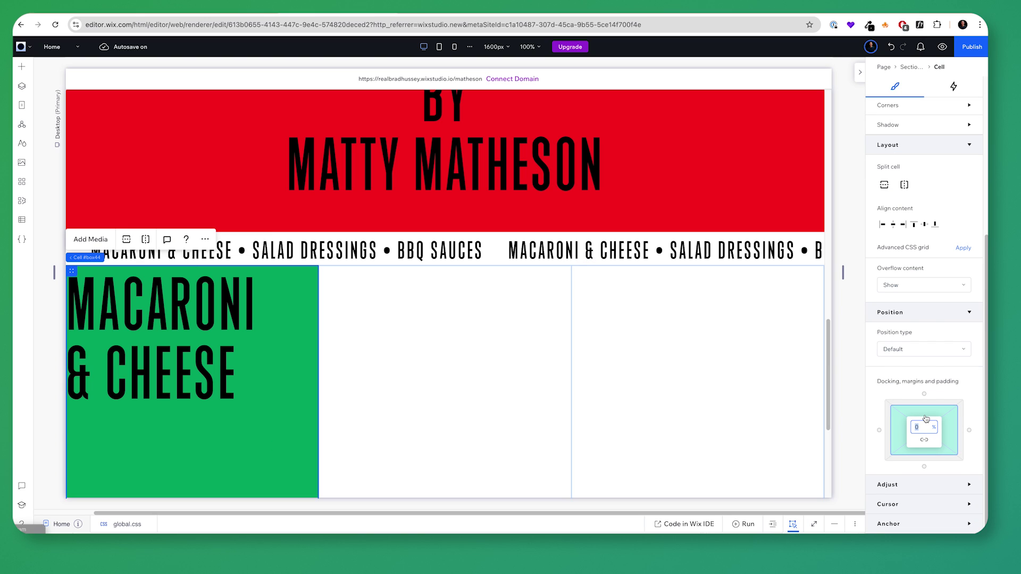
key(Return)
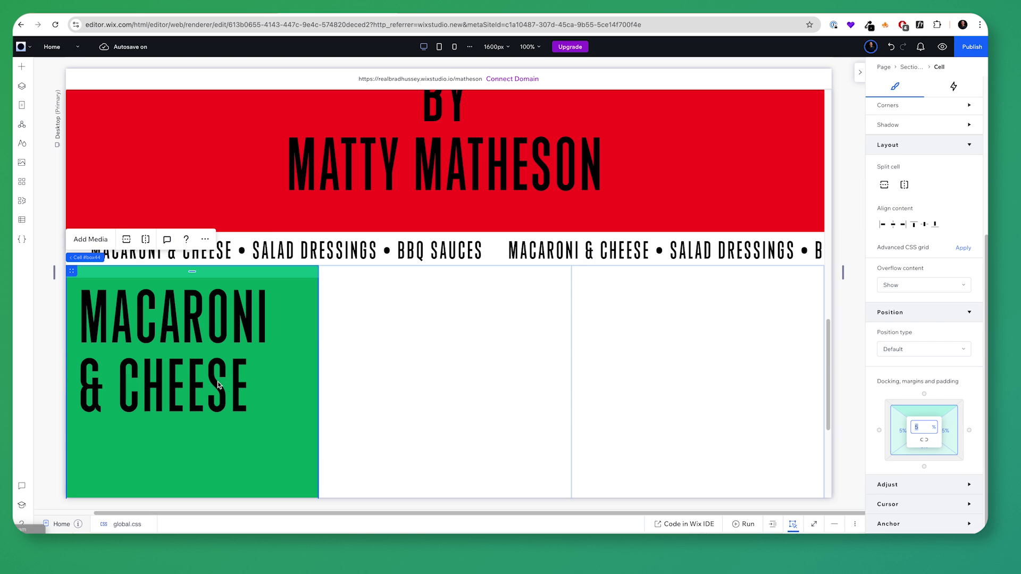
click(225, 355)
scroll(441, 325, down, 3)
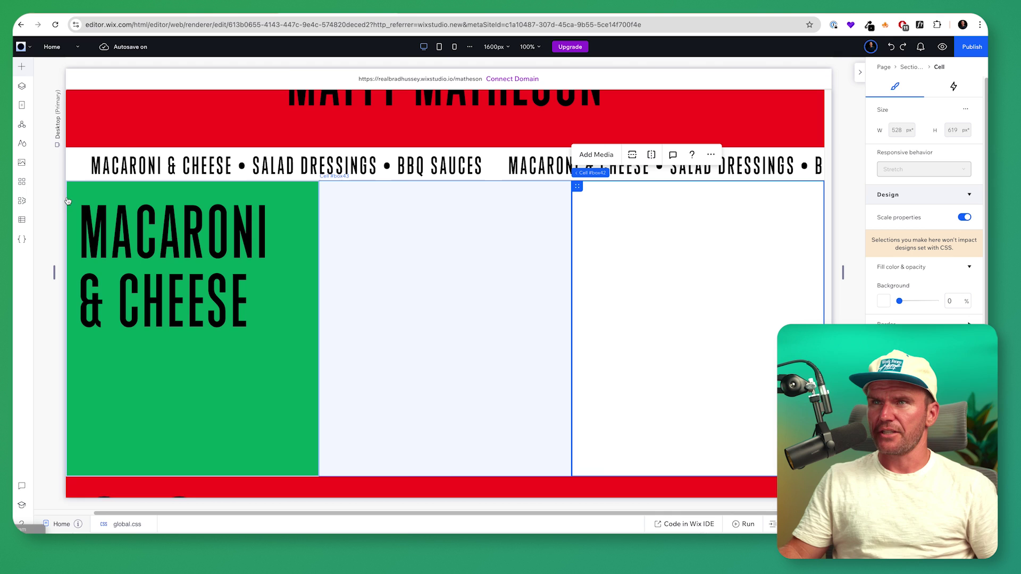
- Place mac-cheese.jpeg from the site files in the middle cell, with a centred MAC & CHEESE caption beneath it
click(22, 67)
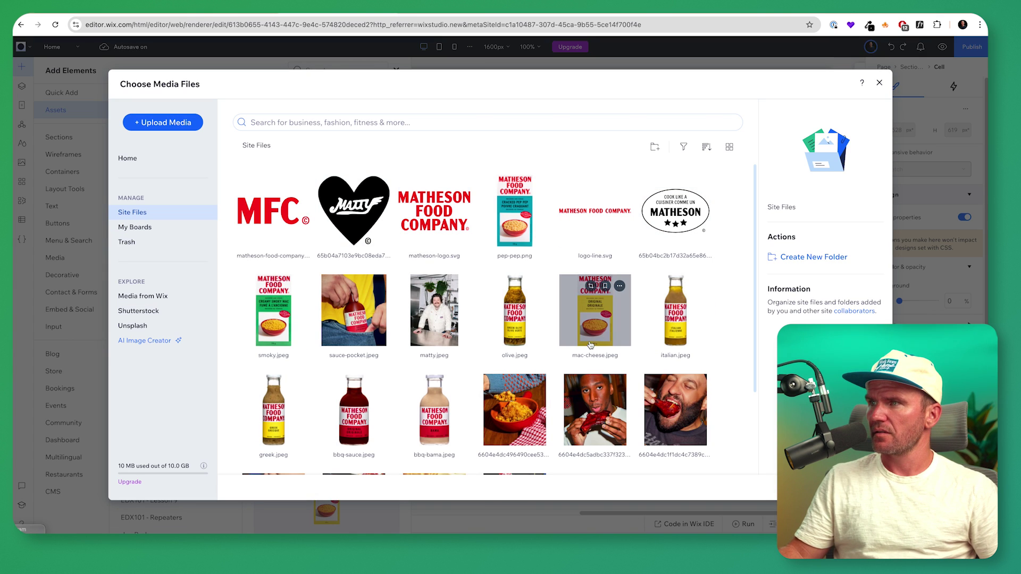
drag(598, 344, 570, 223)
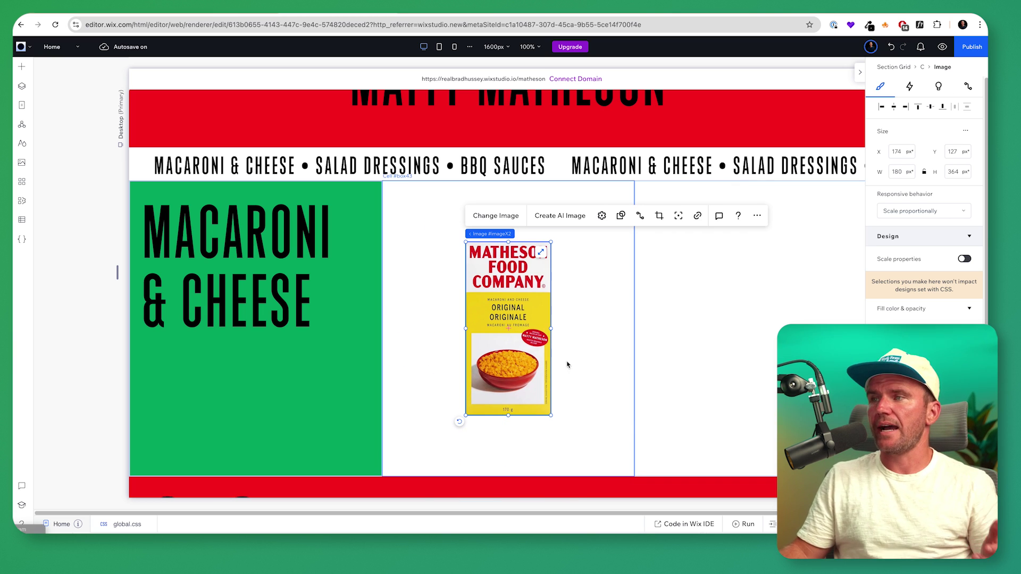
right_click(485, 367)
click(604, 466)
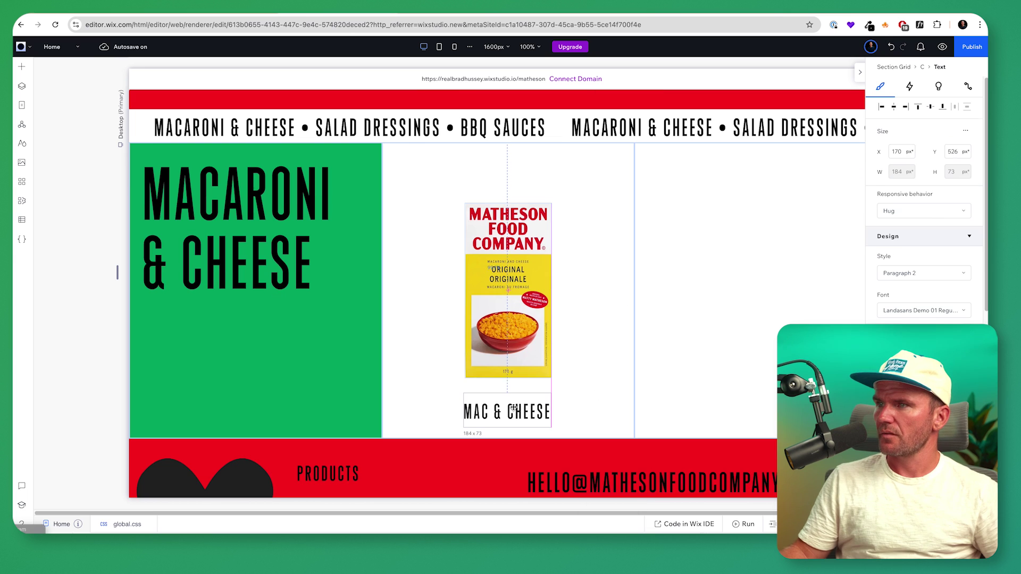
drag(513, 408, 514, 402)
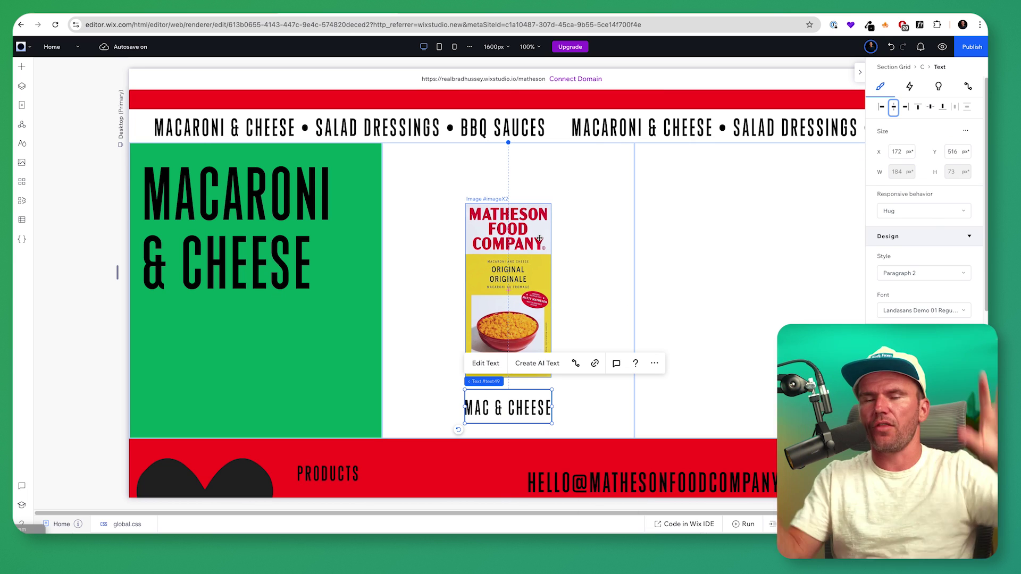
- Add the words TANGY, BRIGHT and SHARP around the product image and tilt each one slightly
click(654, 363)
click(681, 145)
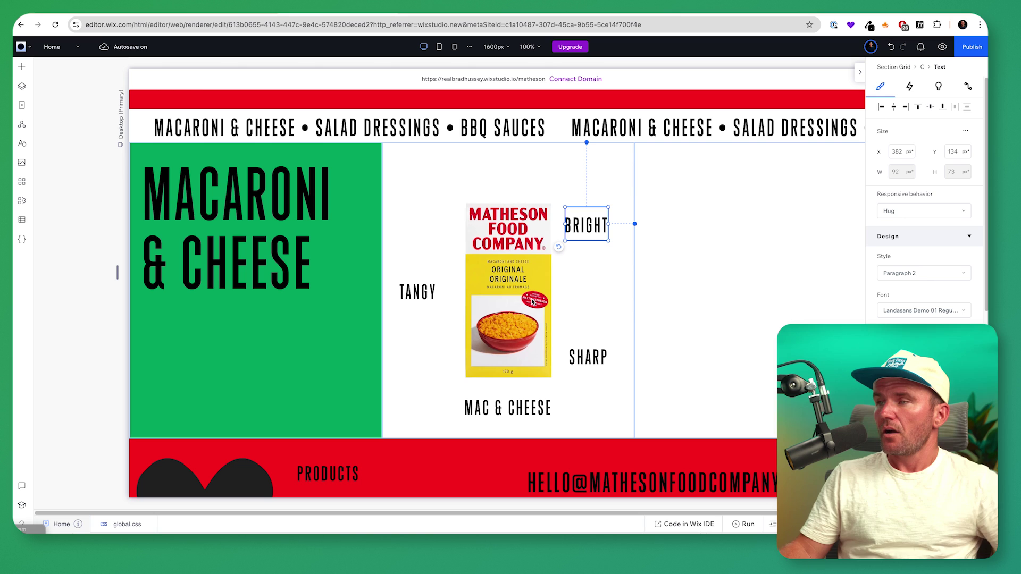
click(586, 225)
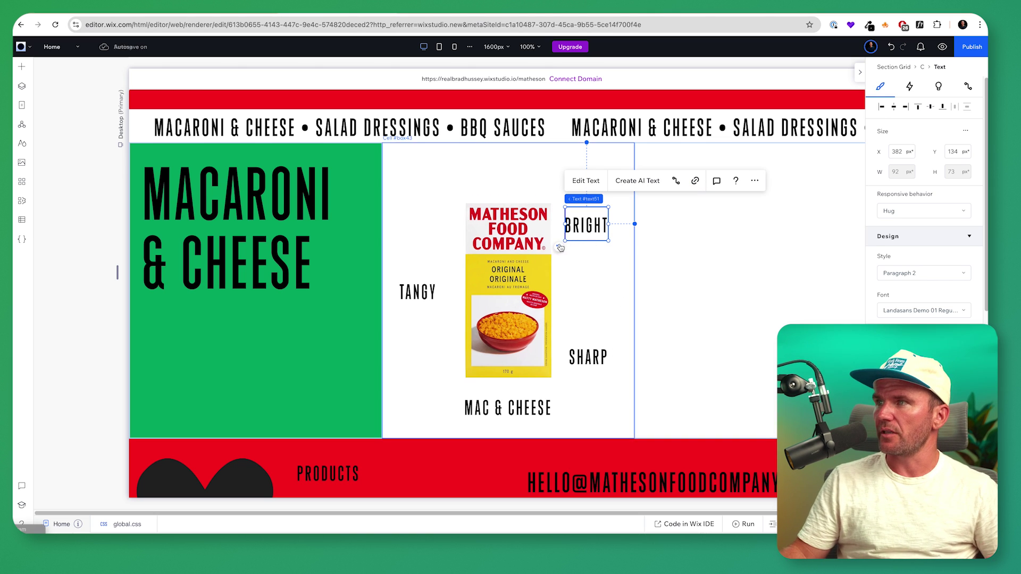
drag(558, 247, 566, 253)
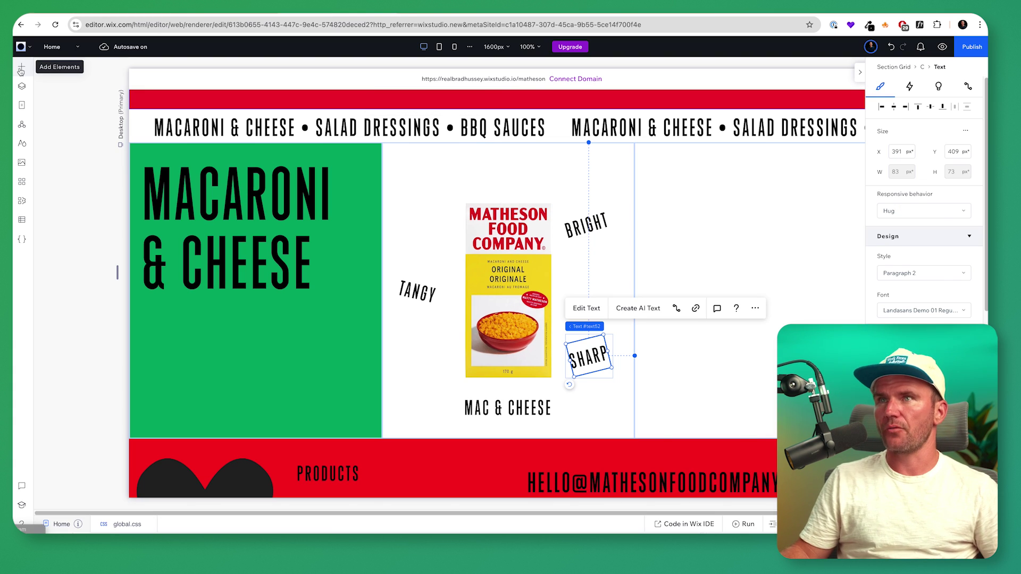
- Add a solid horizontal line under the MAC & CHEESE caption and narrow it to 184 px, centred below the text
click(22, 69)
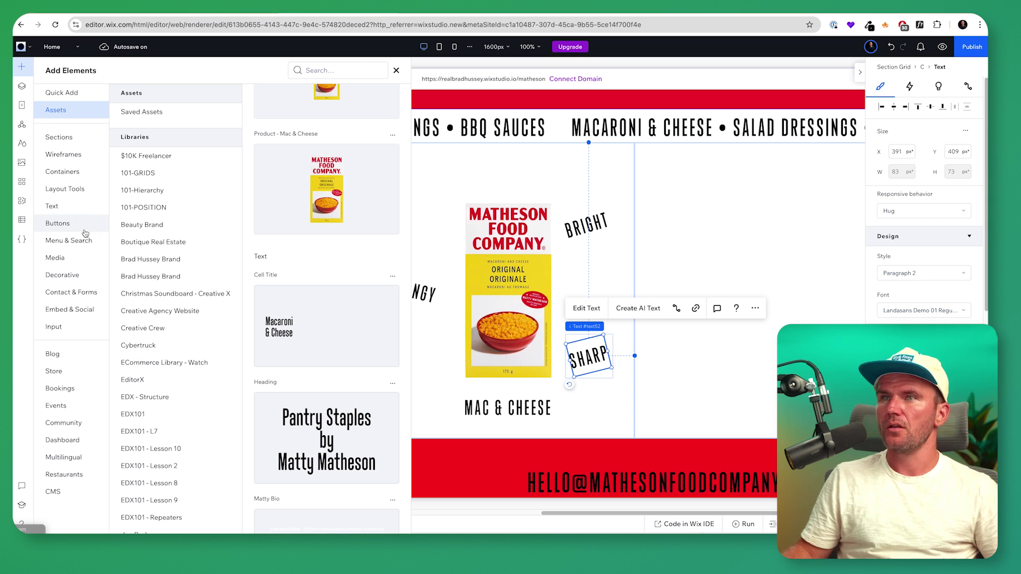
click(84, 275)
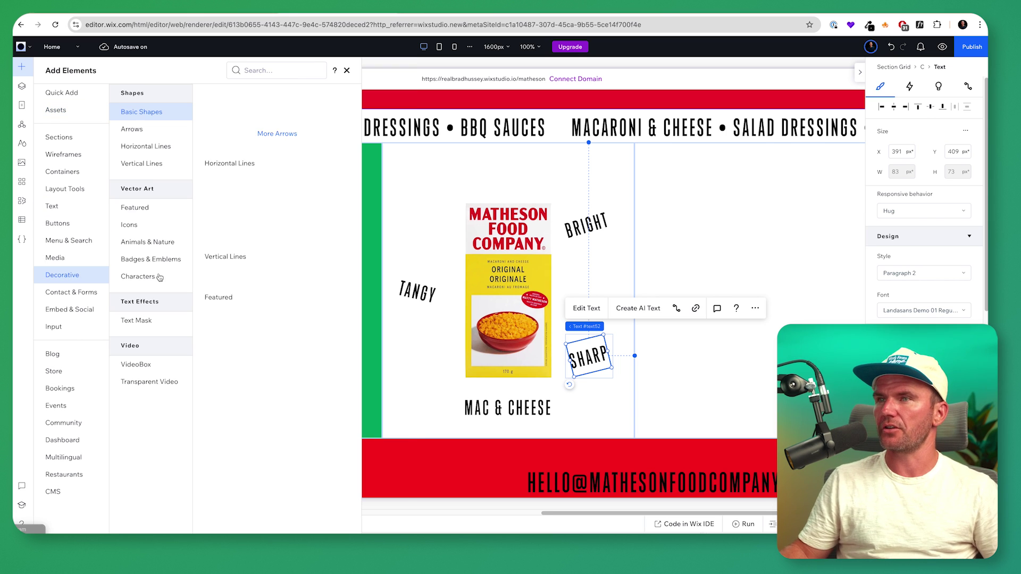
click(160, 146)
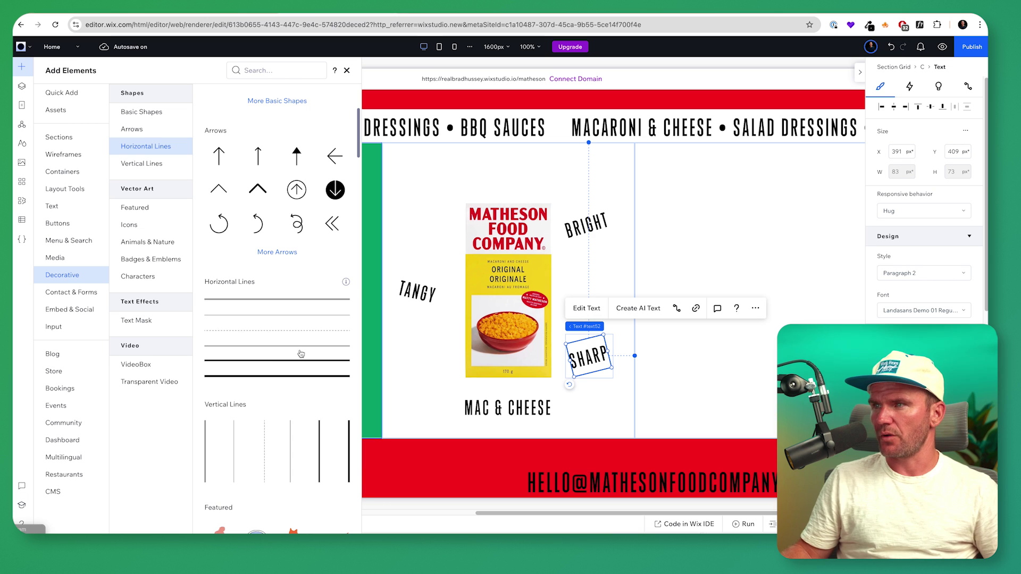
drag(301, 353, 506, 426)
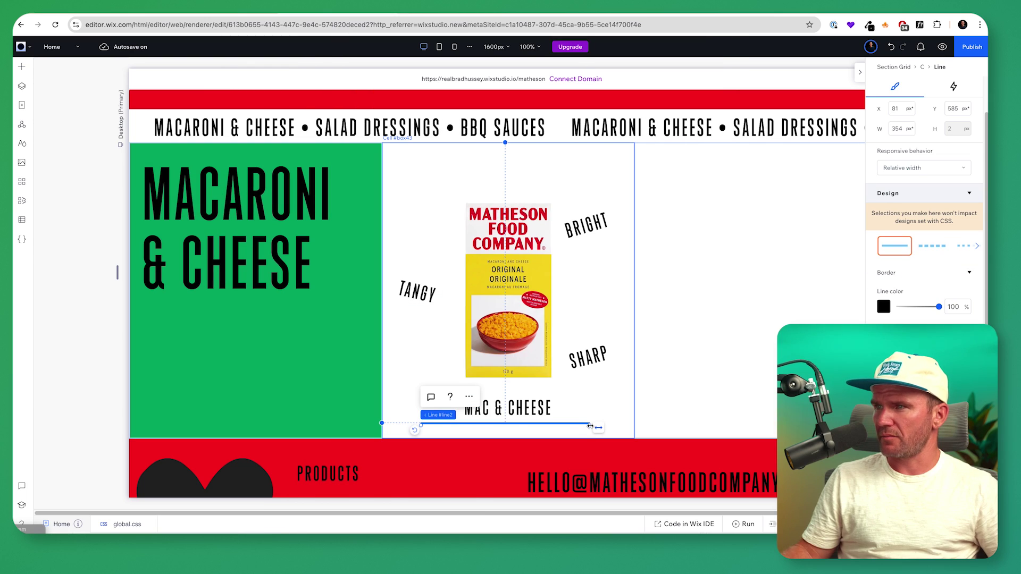
drag(590, 426, 552, 425)
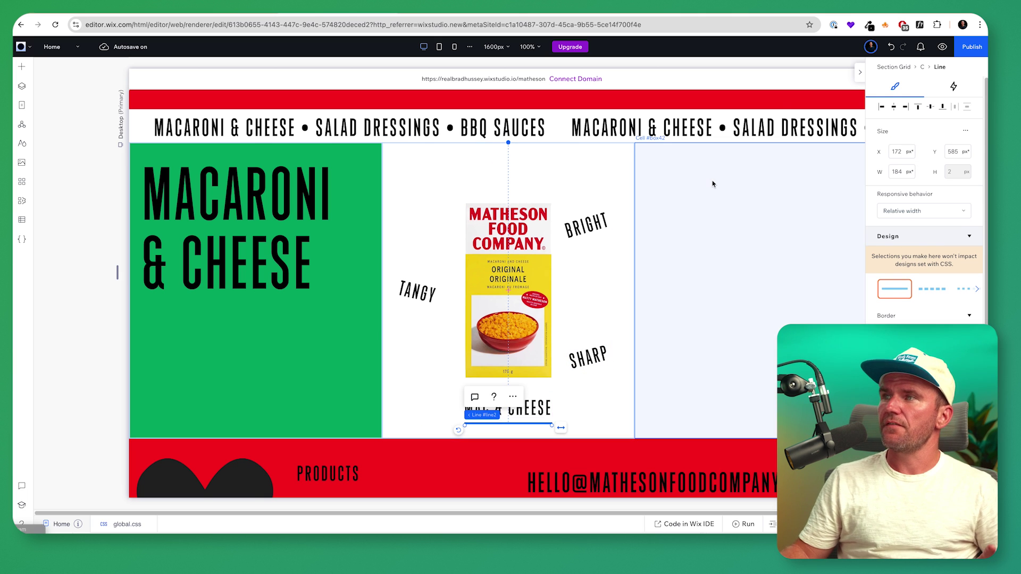
click(696, 225)
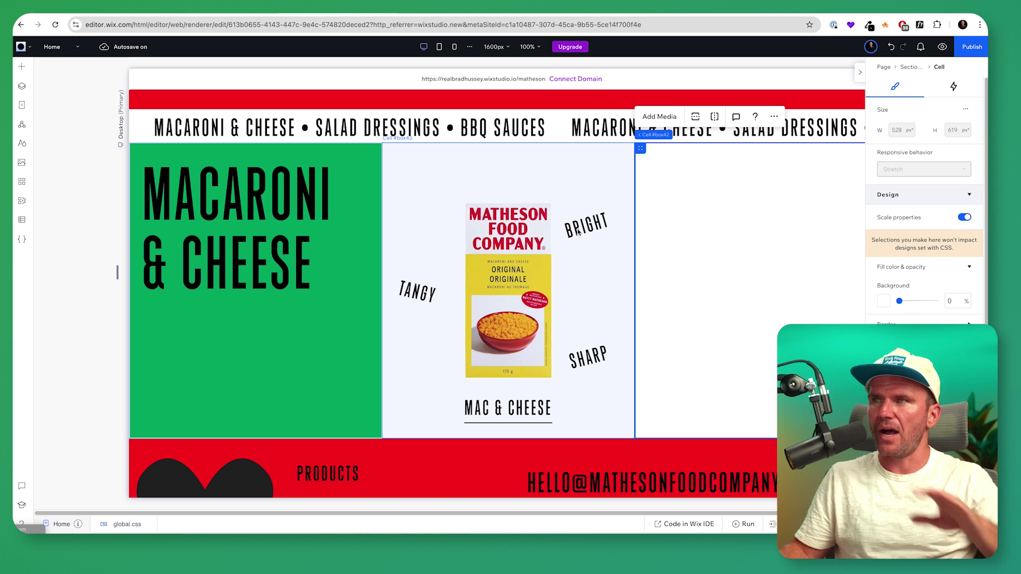
- Group the product image, the three tilted words, the caption and its underline in a container, centred horizontally and vertically in the cell
click(422, 297)
click(421, 296)
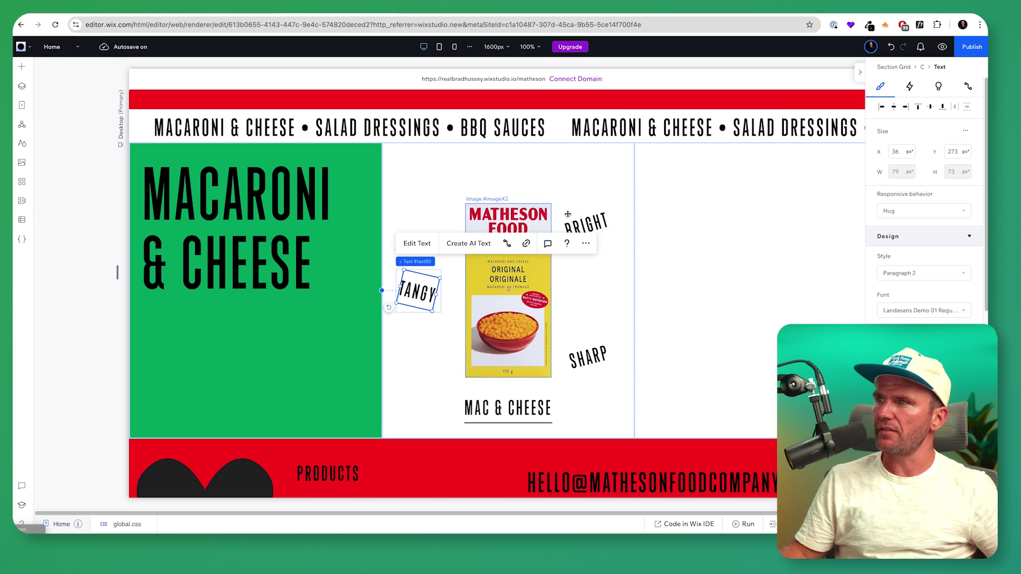
shift+click(508, 319)
shift+click(585, 223)
shift+click(588, 357)
shift+click(507, 412)
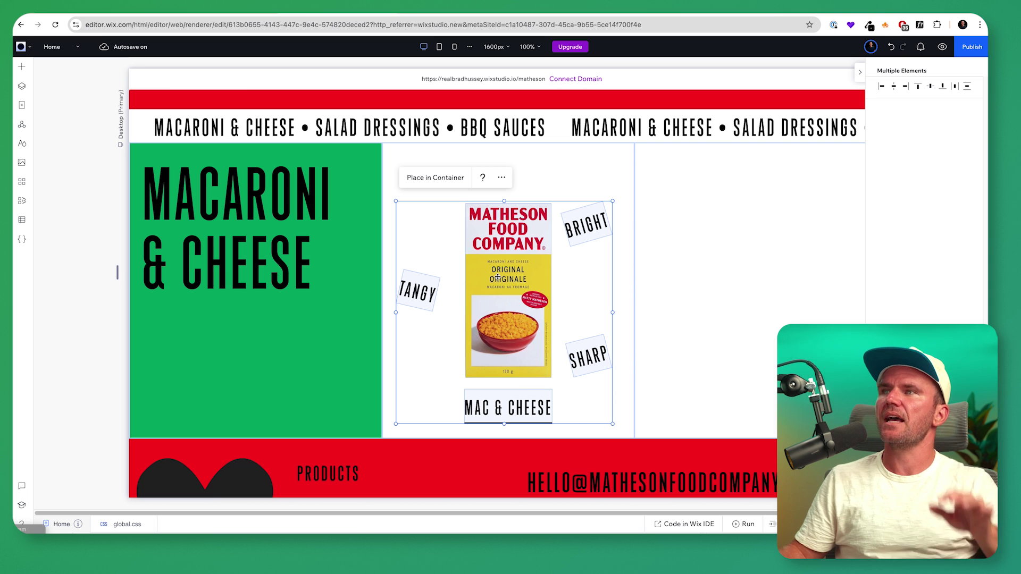
click(444, 183)
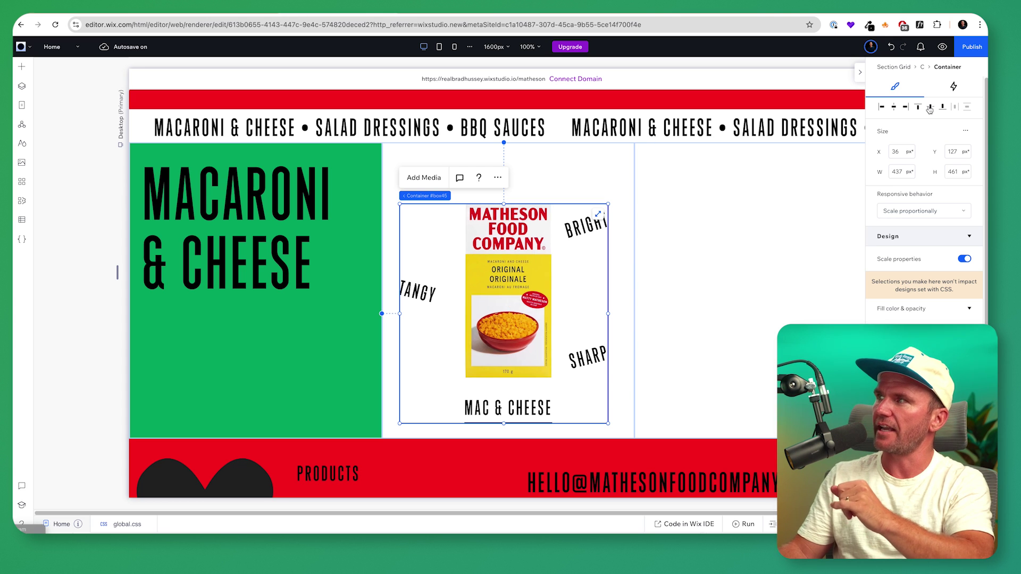
click(894, 108)
click(894, 108)
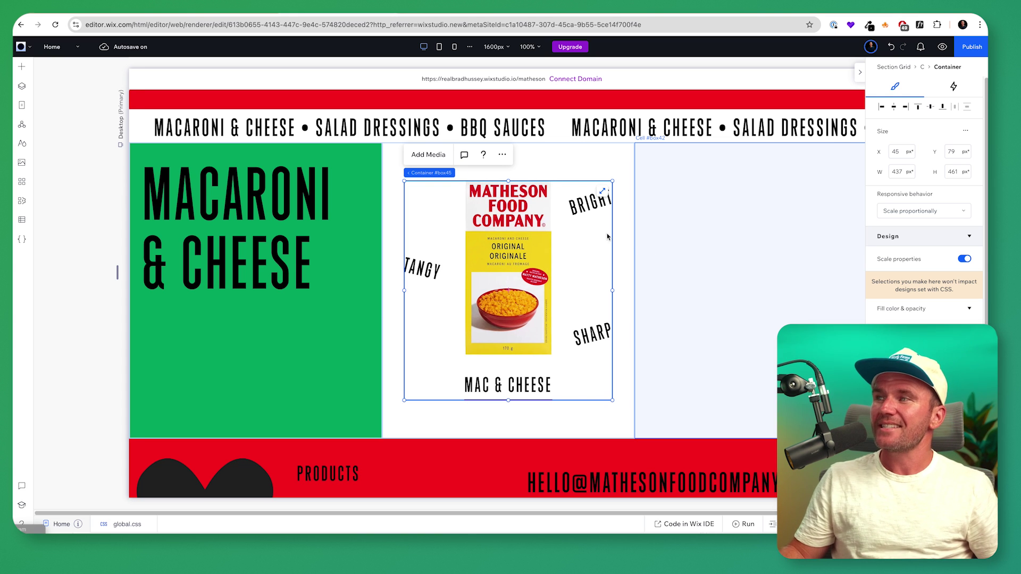
scroll(608, 237, right, 2)
key(Escape)
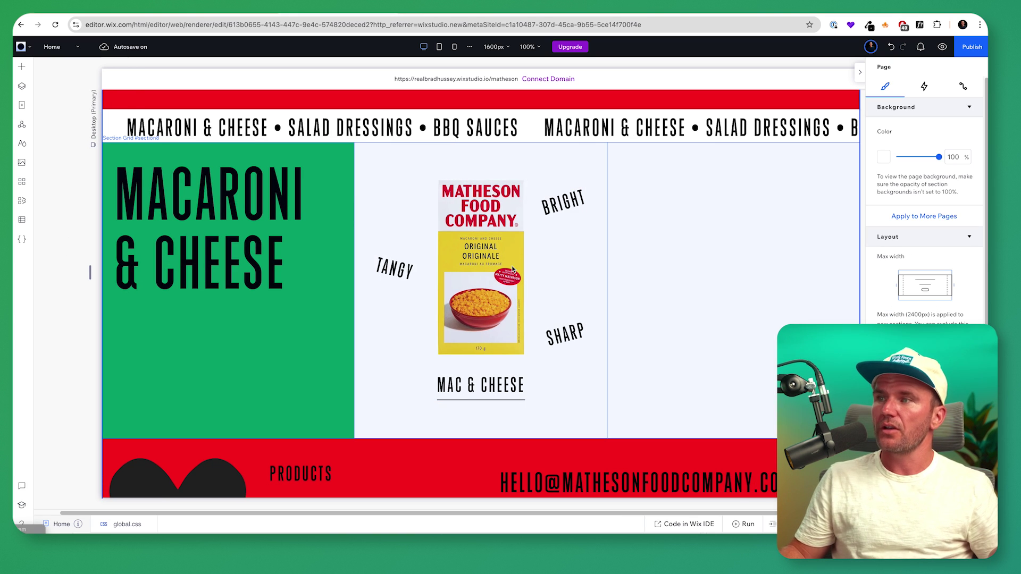
- Add a Rotate hover animation to the mac and cheese product image
click(505, 284)
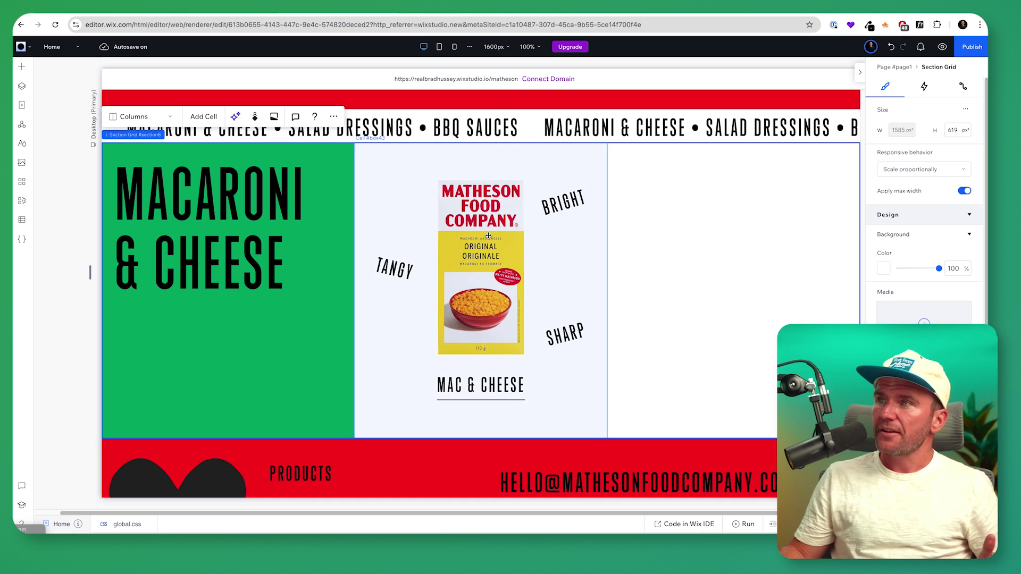
click(505, 283)
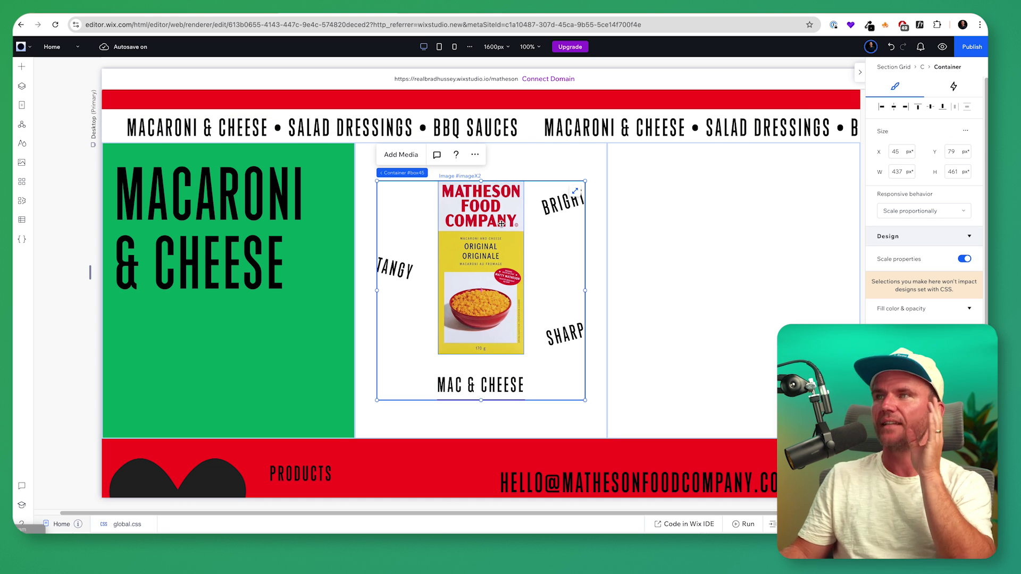
click(498, 231)
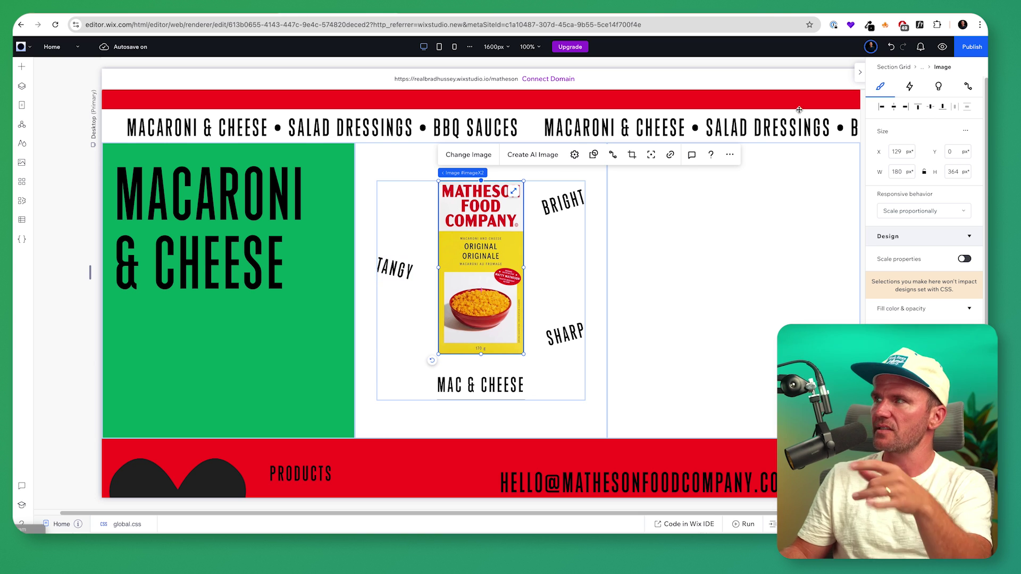
click(910, 87)
click(894, 222)
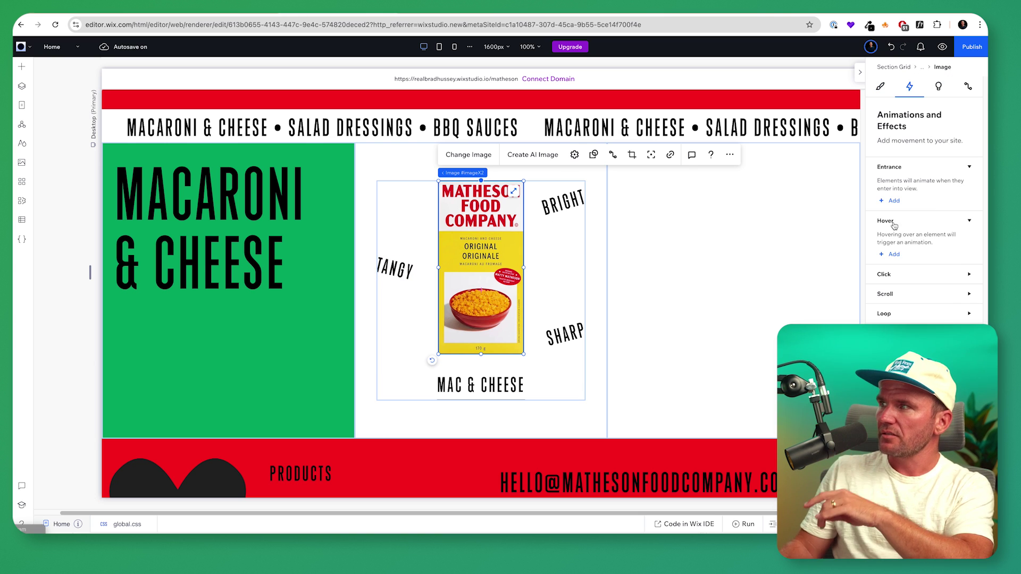
click(895, 260)
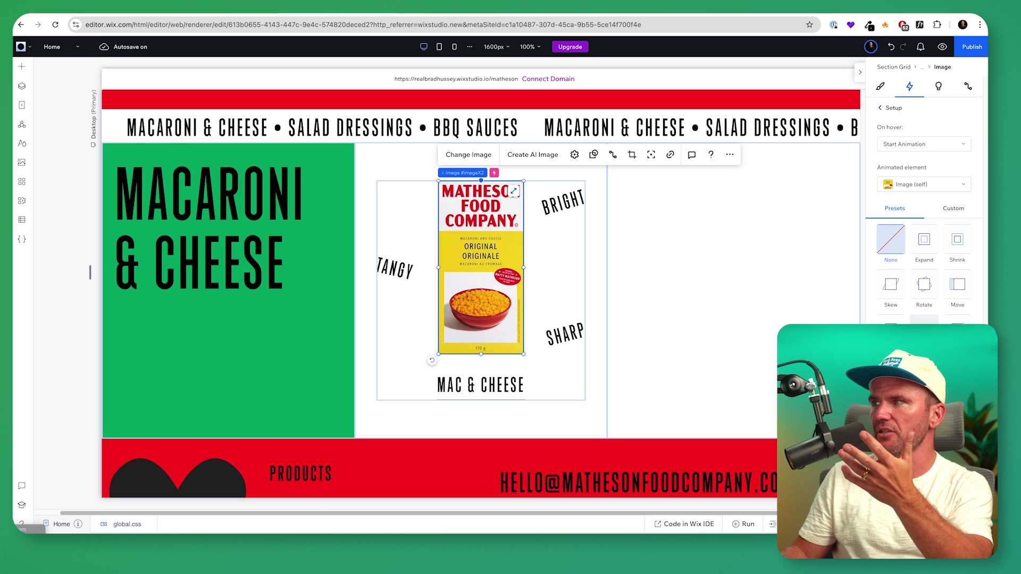
click(926, 288)
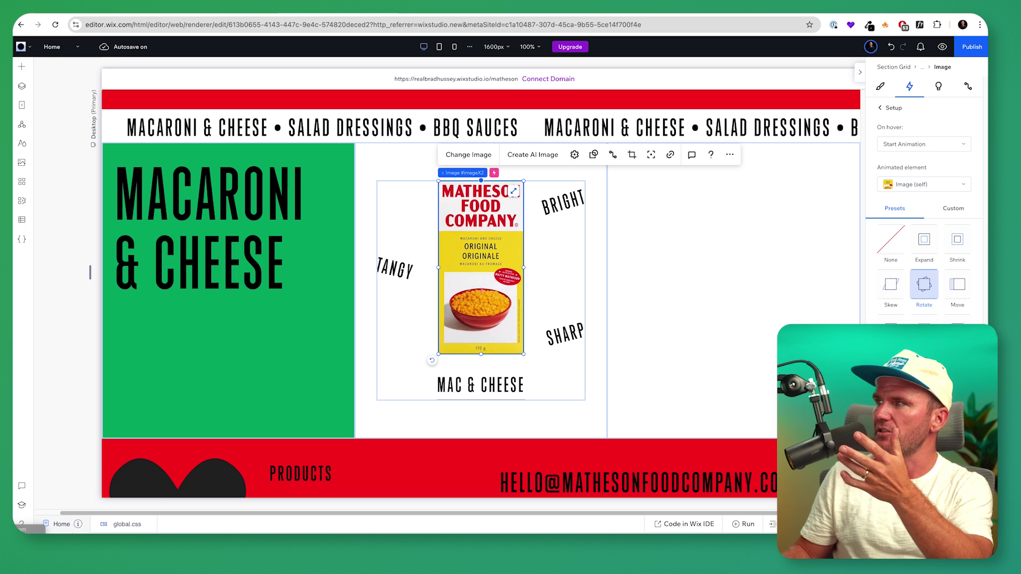
click(933, 253)
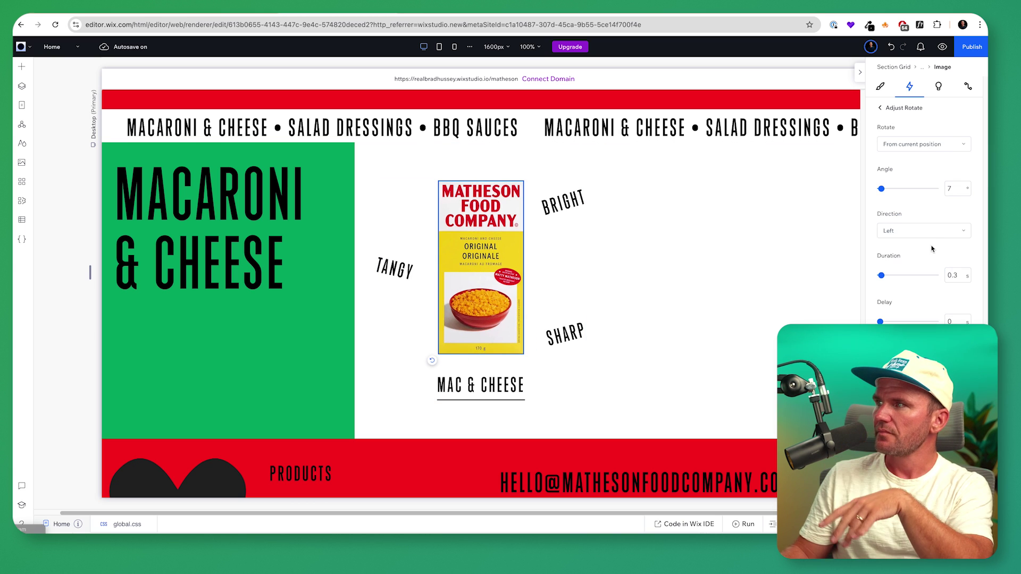
- Set the image's hover rotation to an angle of 4° and a duration of 0.1 s
click(956, 188)
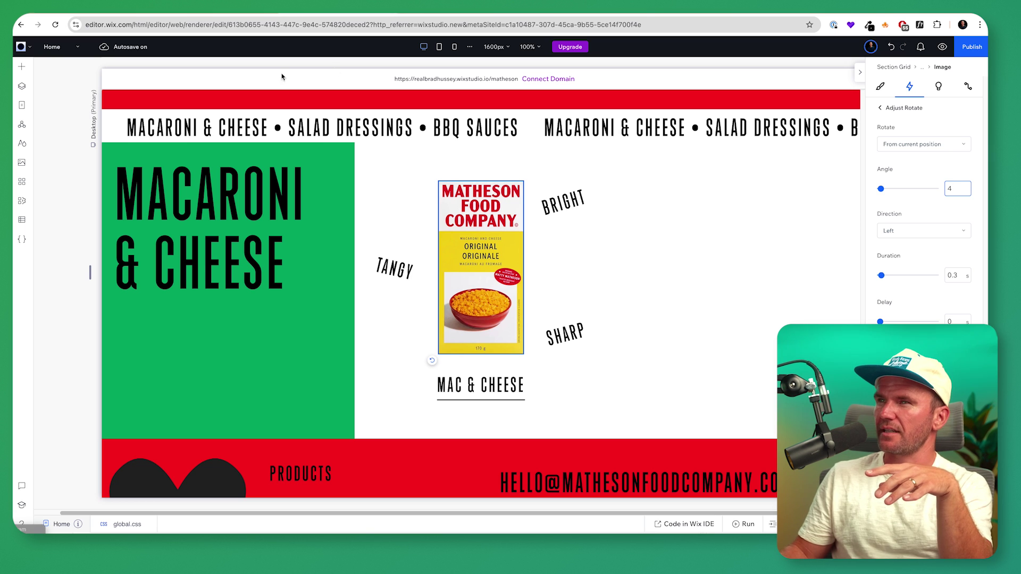
text(4)
key(Return)
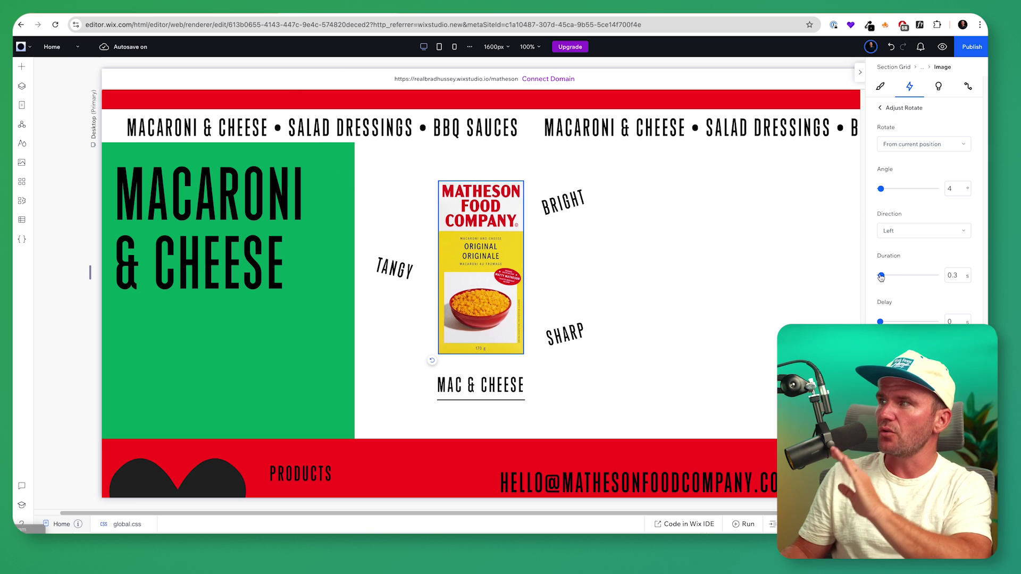
drag(880, 276, 939, 275)
click(962, 274)
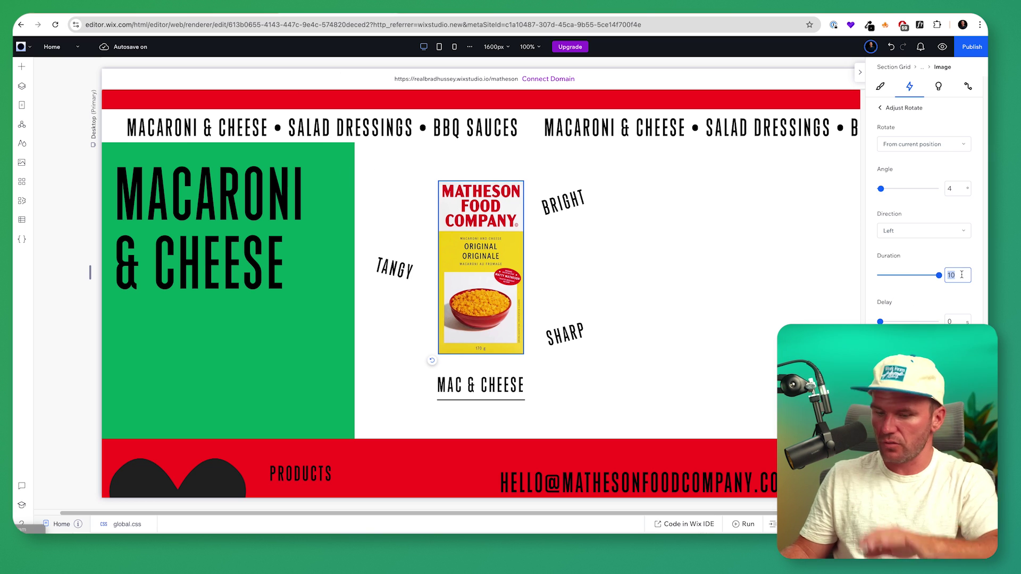
text(0.1)
key(Return)
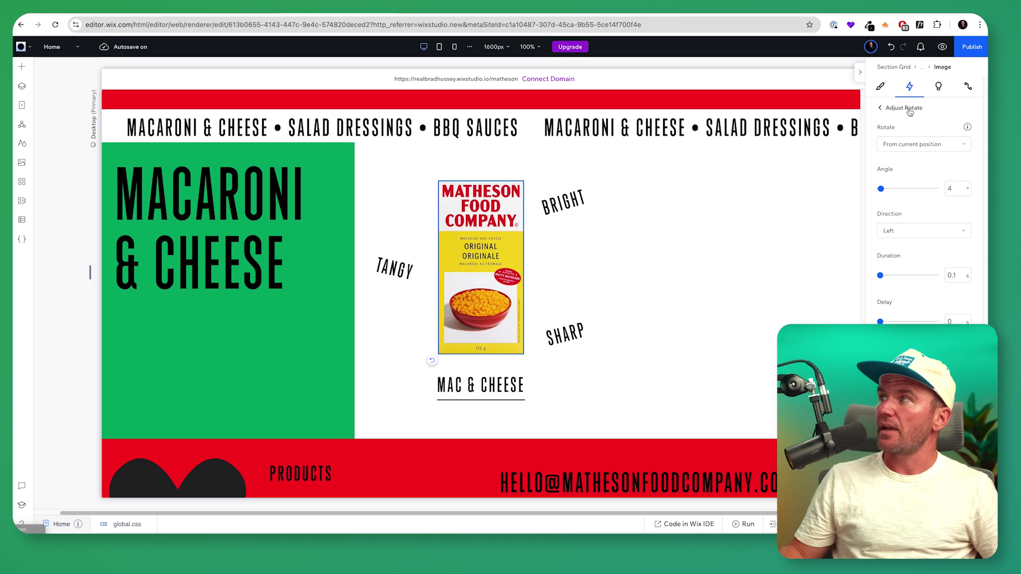
click(881, 108)
click(882, 108)
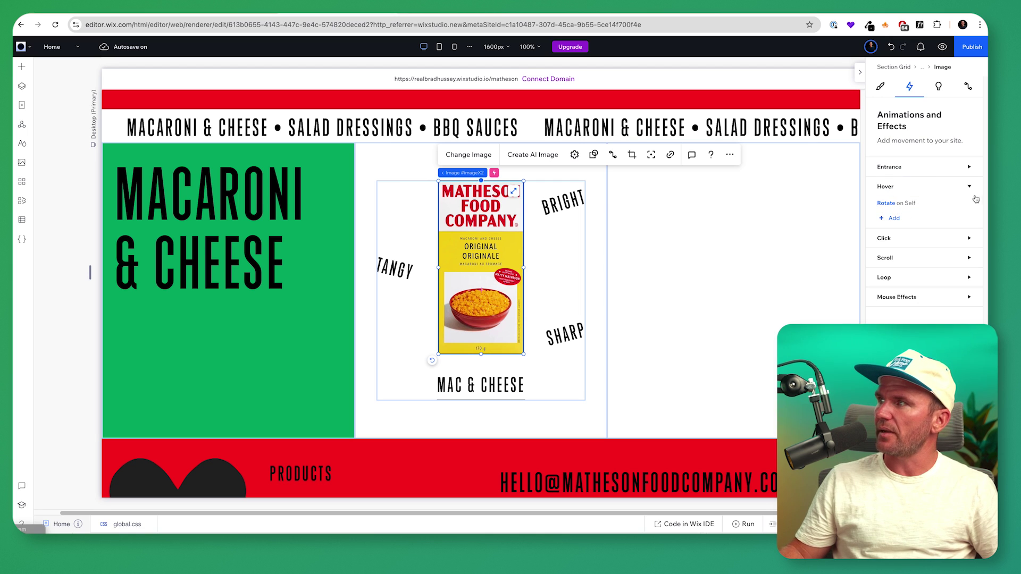
click(895, 219)
click(930, 185)
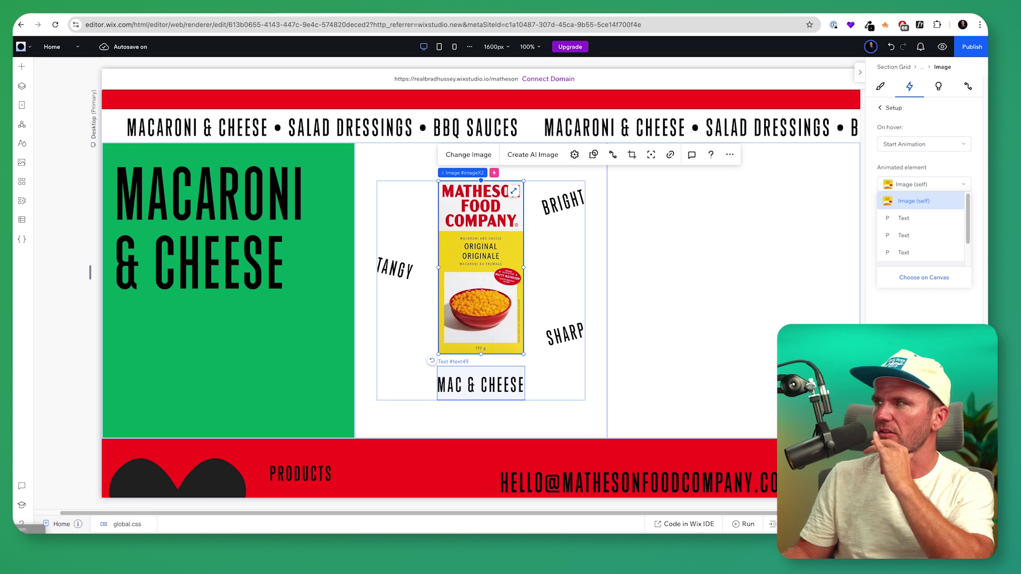
click(481, 384)
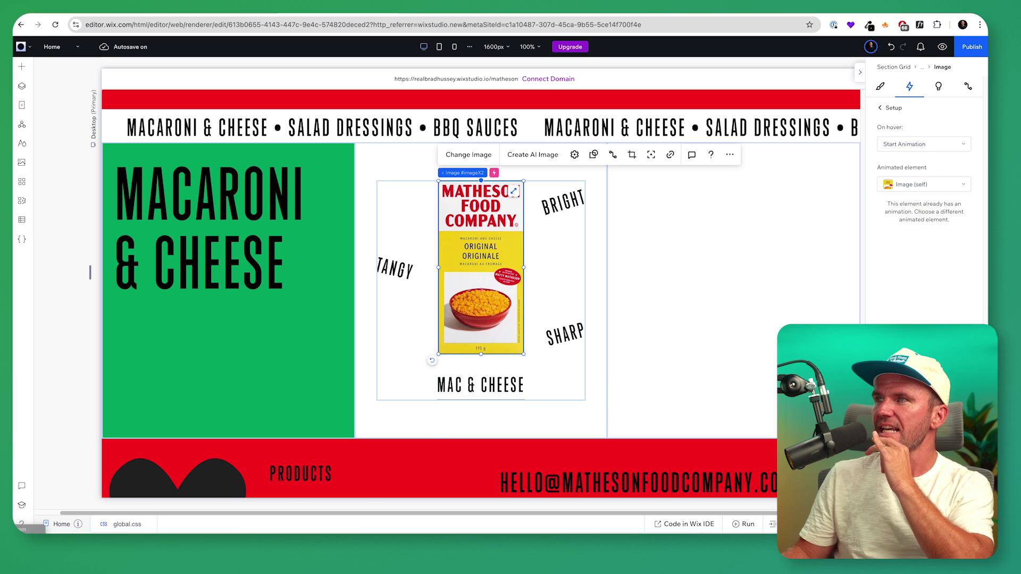
- Place the words BRIGHT, TANGY and SHARP together with the caption's underline in a nested container of their own
click(562, 202)
shift+click(377, 273)
shift+click(565, 334)
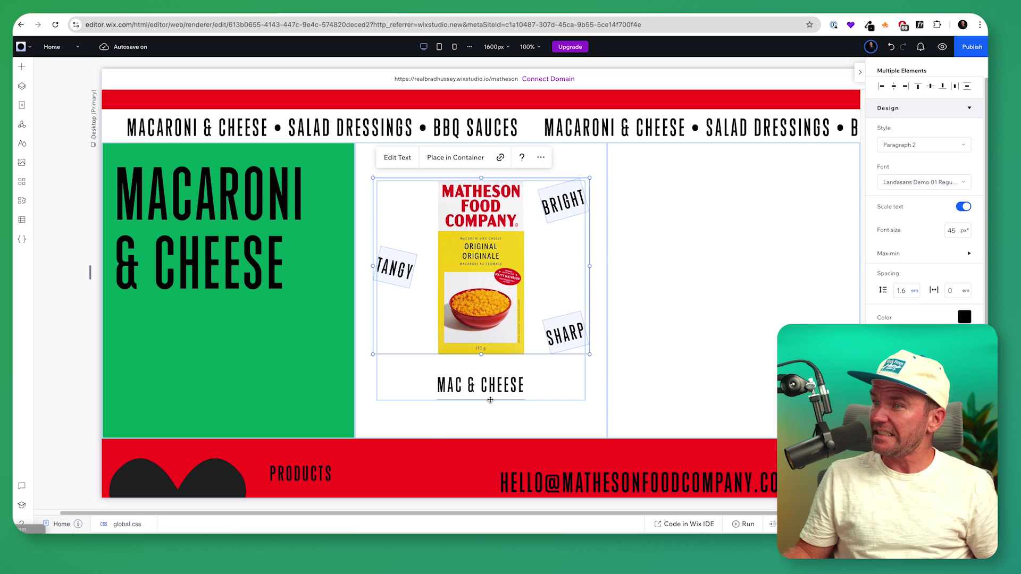
click(22, 86)
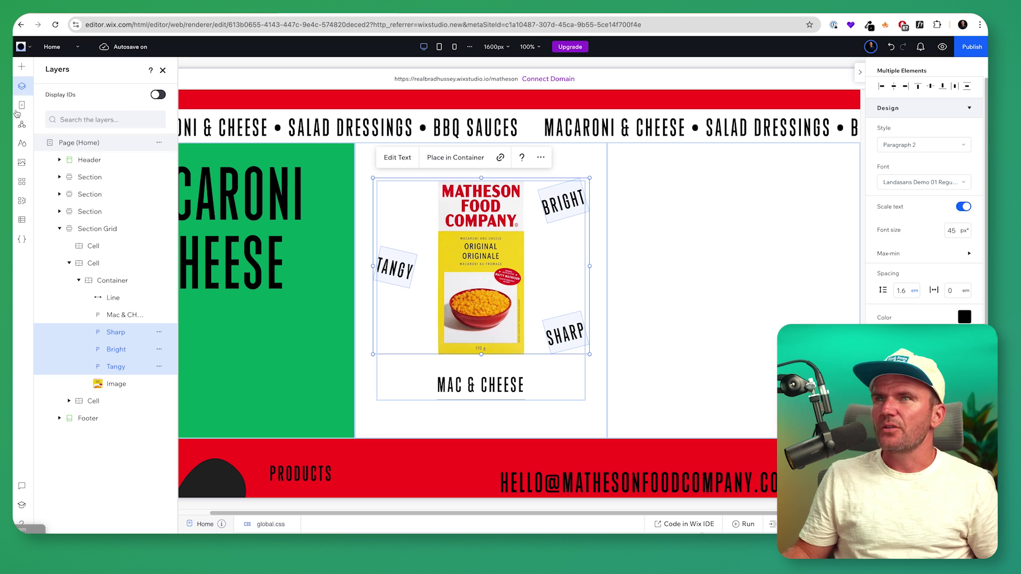
shift+click(126, 297)
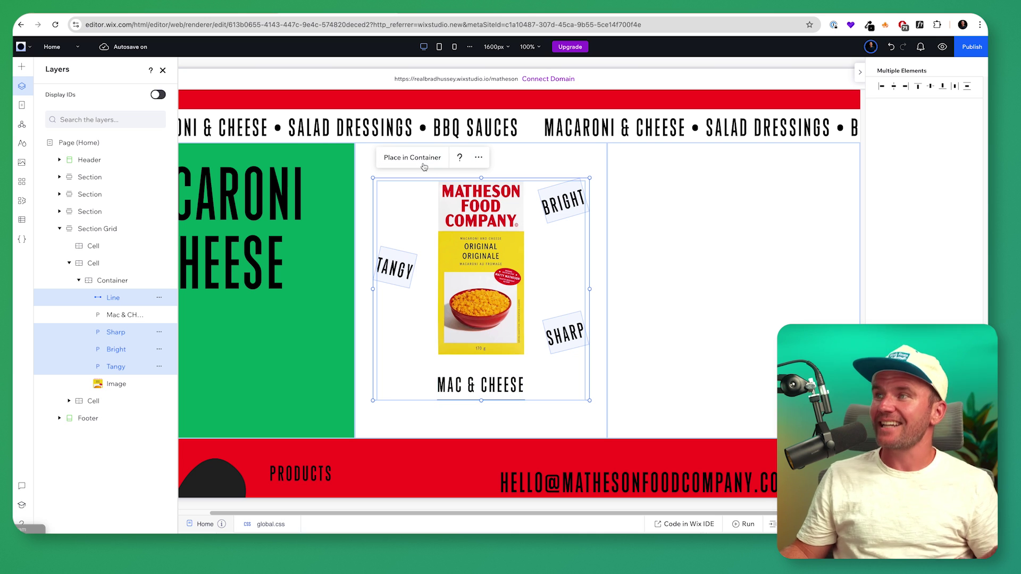
key(Escape)
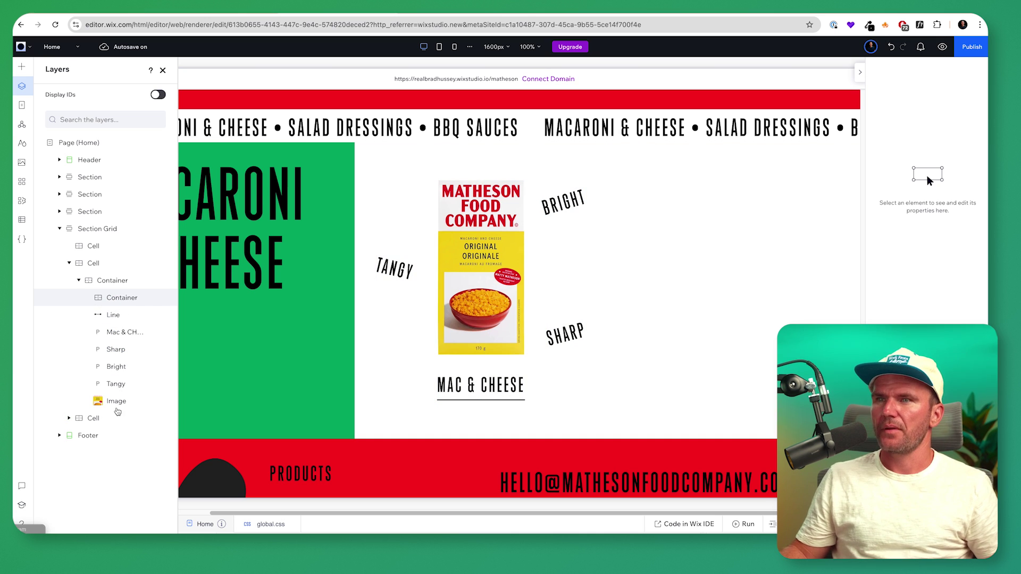
- Add a second hover effect to the product image that applies Appear to the nested container, and preview the page
click(484, 210)
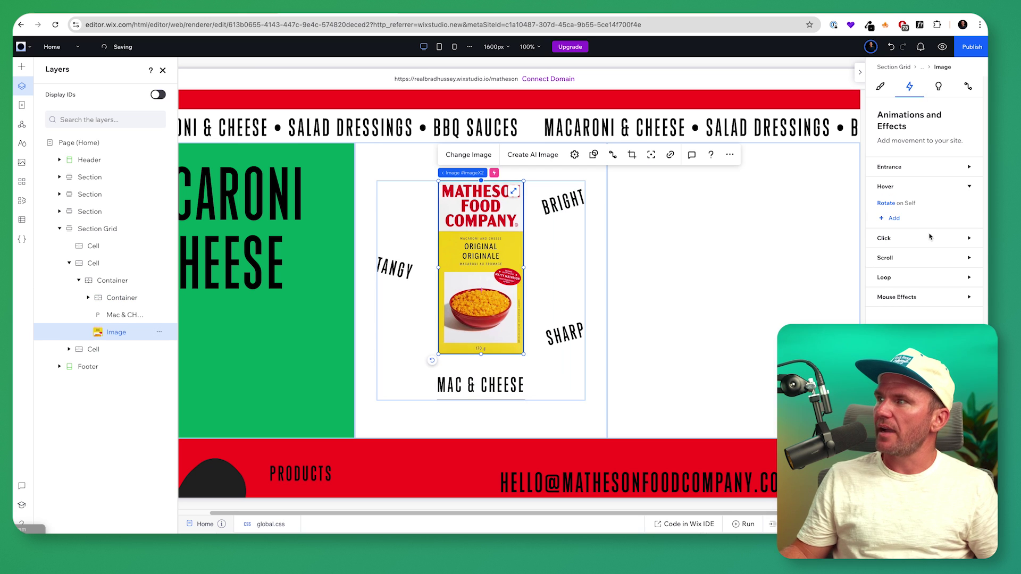
click(895, 218)
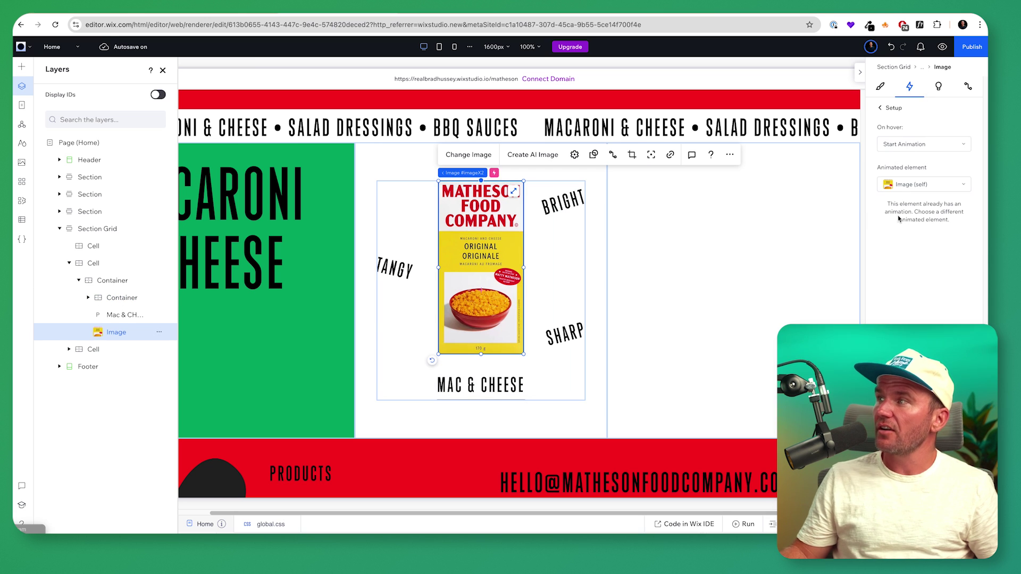
click(938, 186)
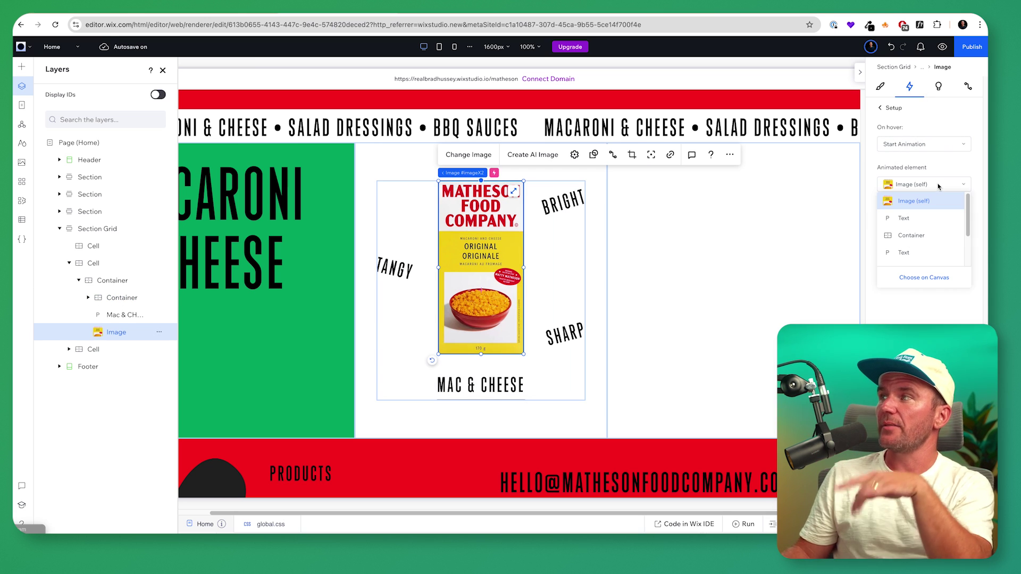
click(919, 234)
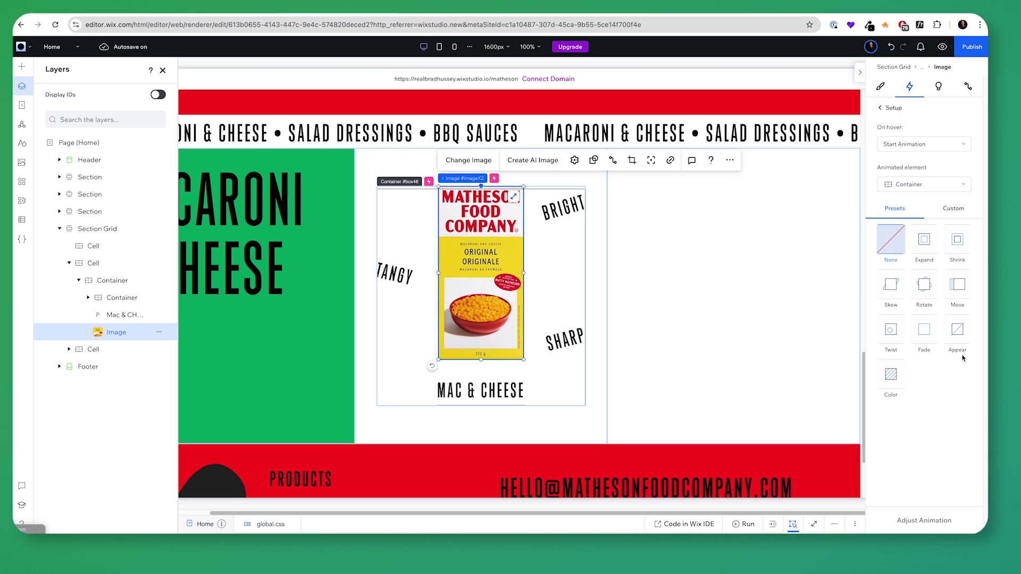
click(961, 339)
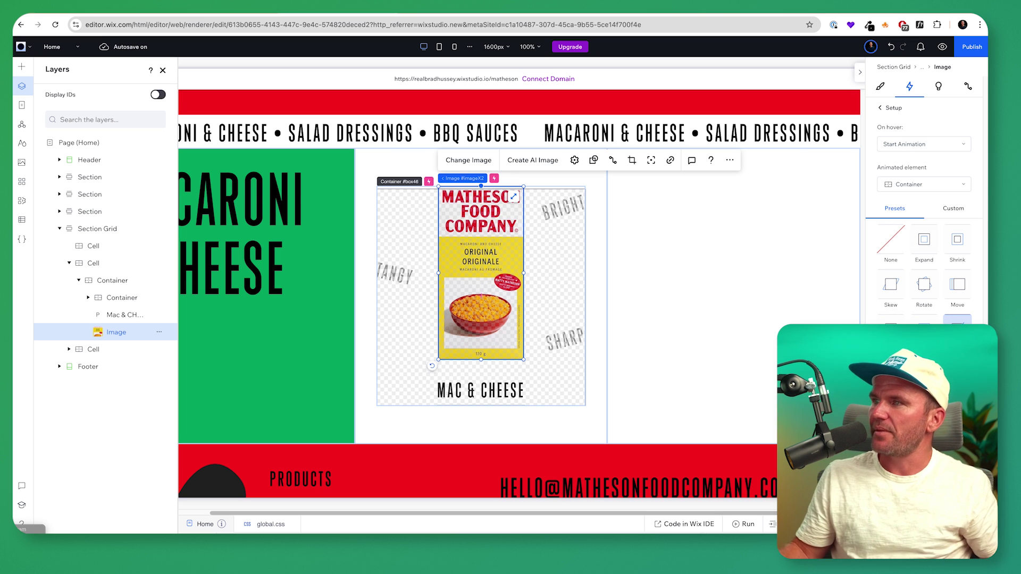
click(952, 47)
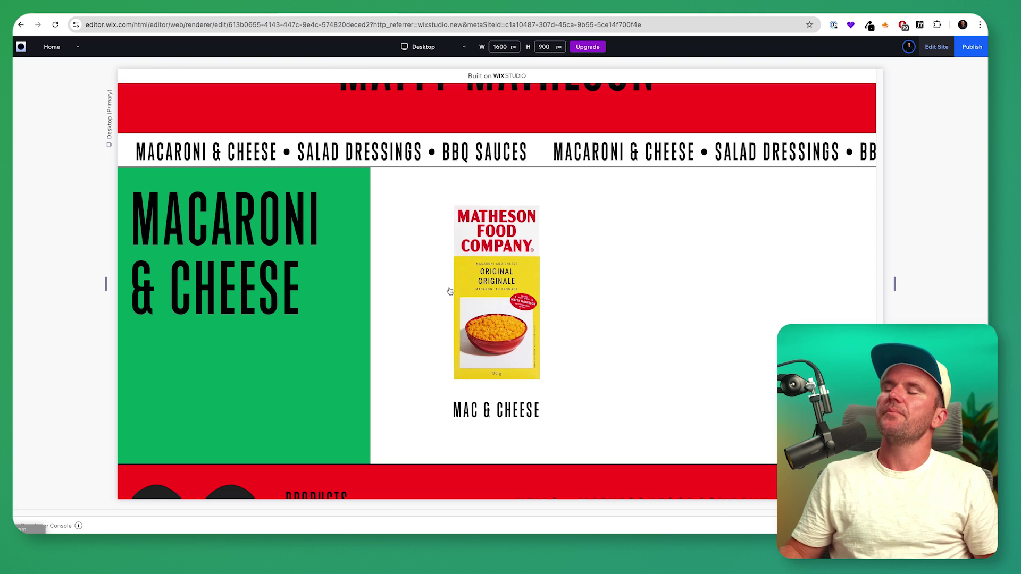
- Move the product image above the nested container in the layer order and test its hover effects in preview
click(936, 47)
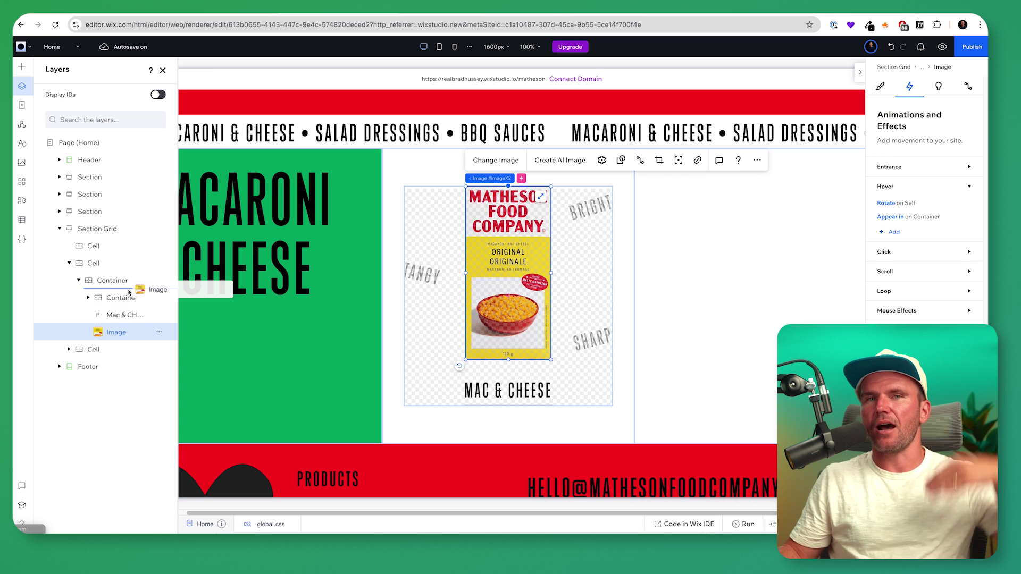
drag(128, 292, 130, 292)
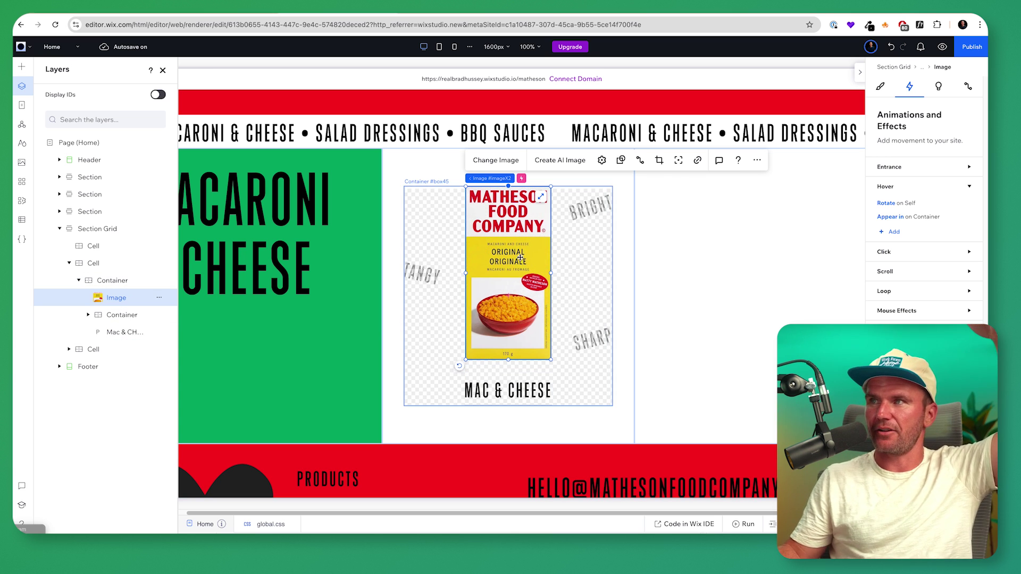
click(942, 48)
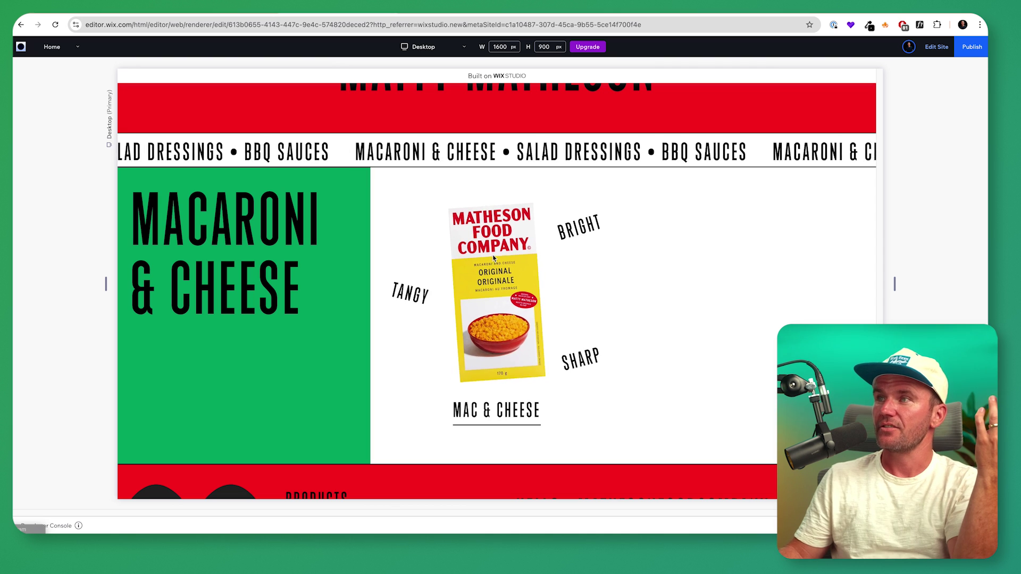
click(937, 47)
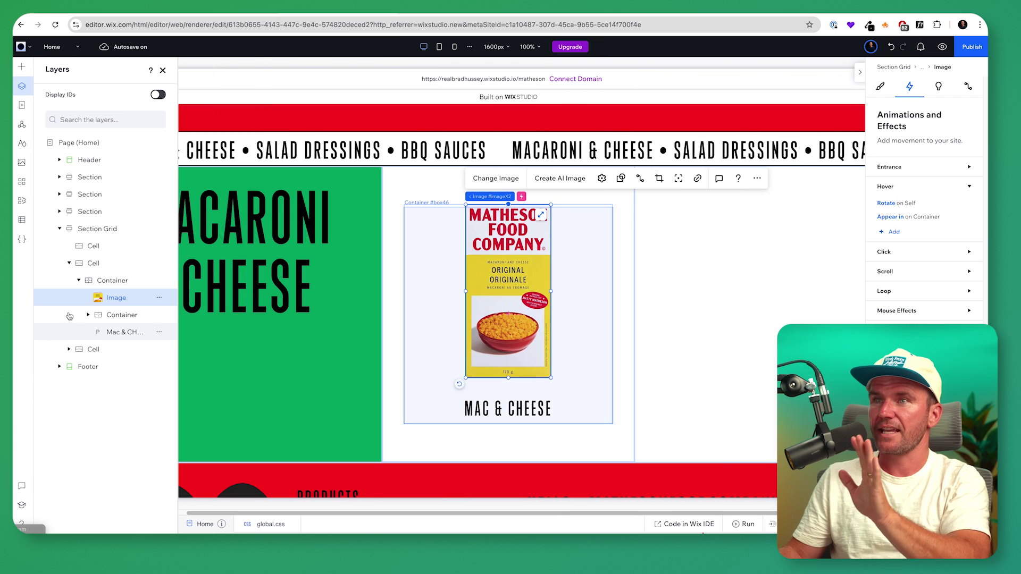
click(112, 281)
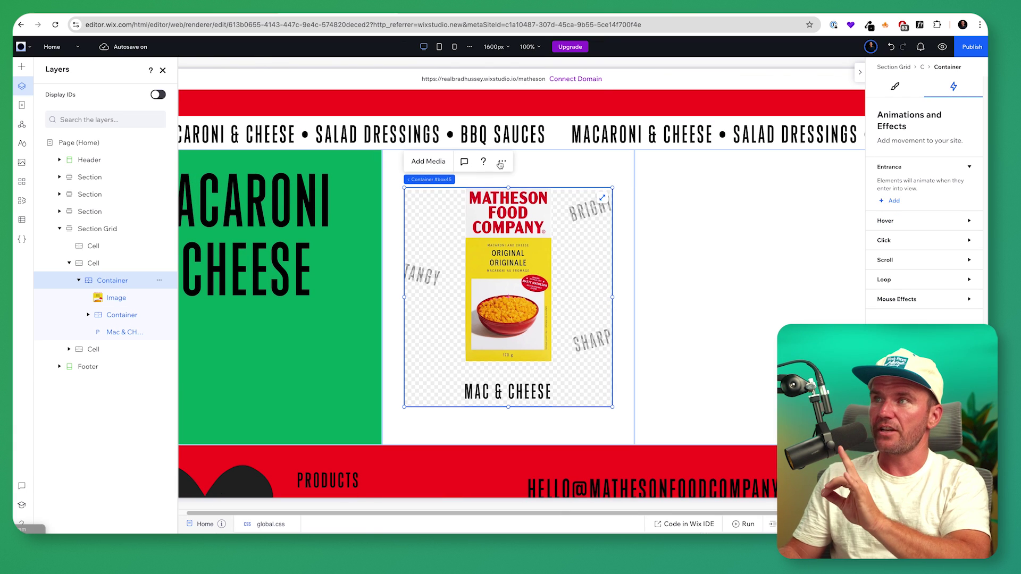
click(501, 162)
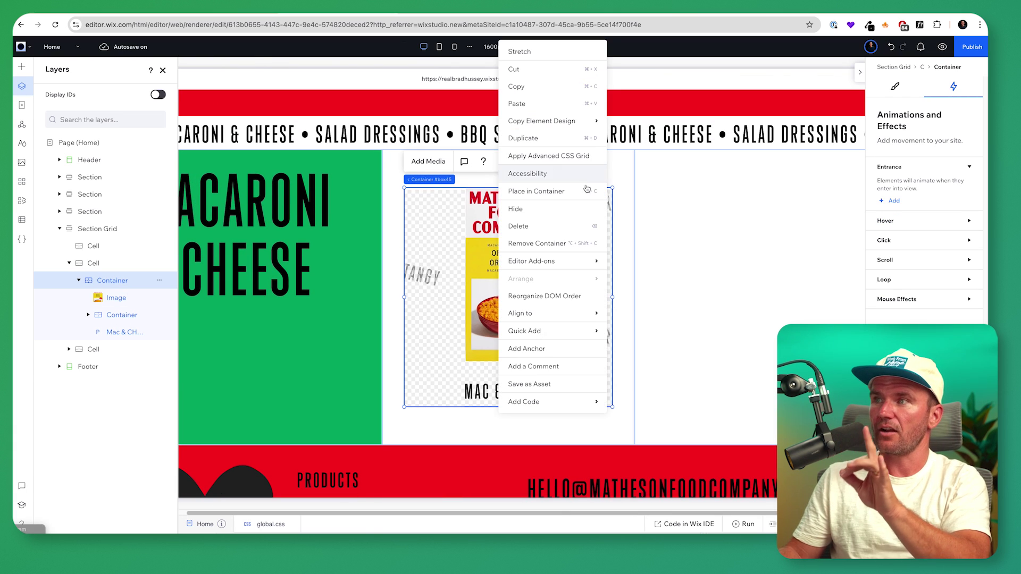
click(541, 385)
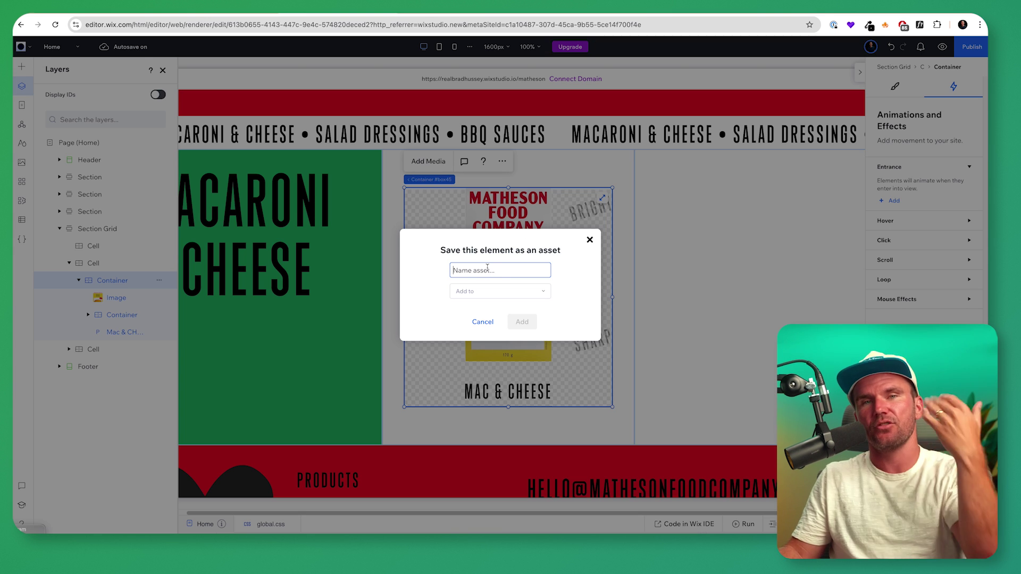
click(482, 322)
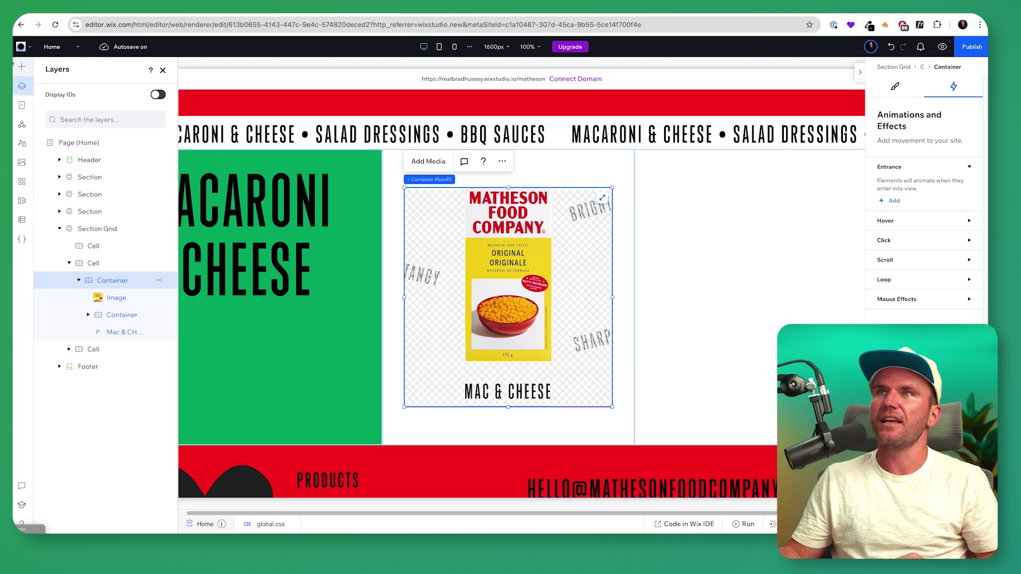
- Place the saved product asset from the Matheson library in both white cells of the section grid, stretched to fill them
key(a)
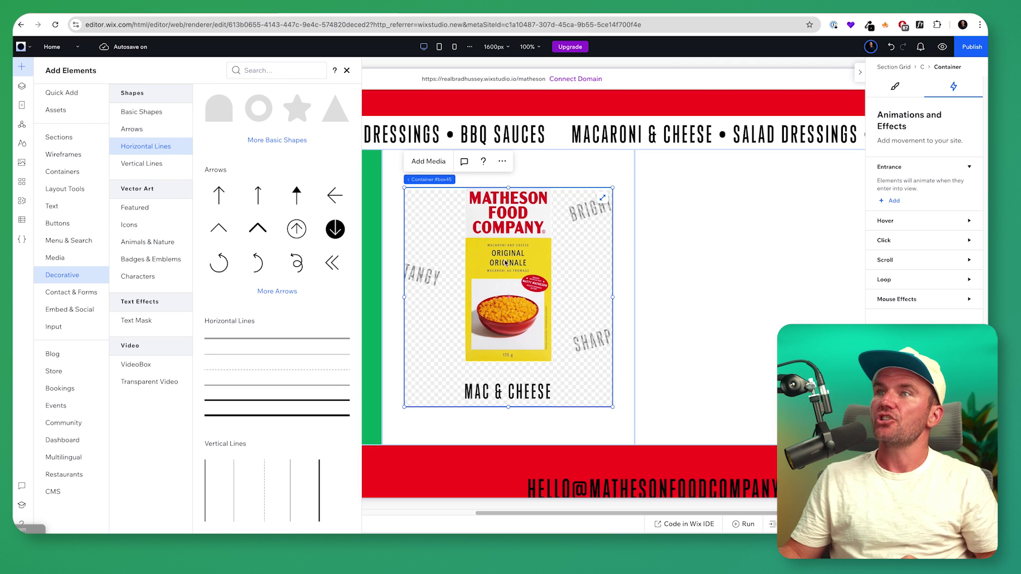
click(56, 110)
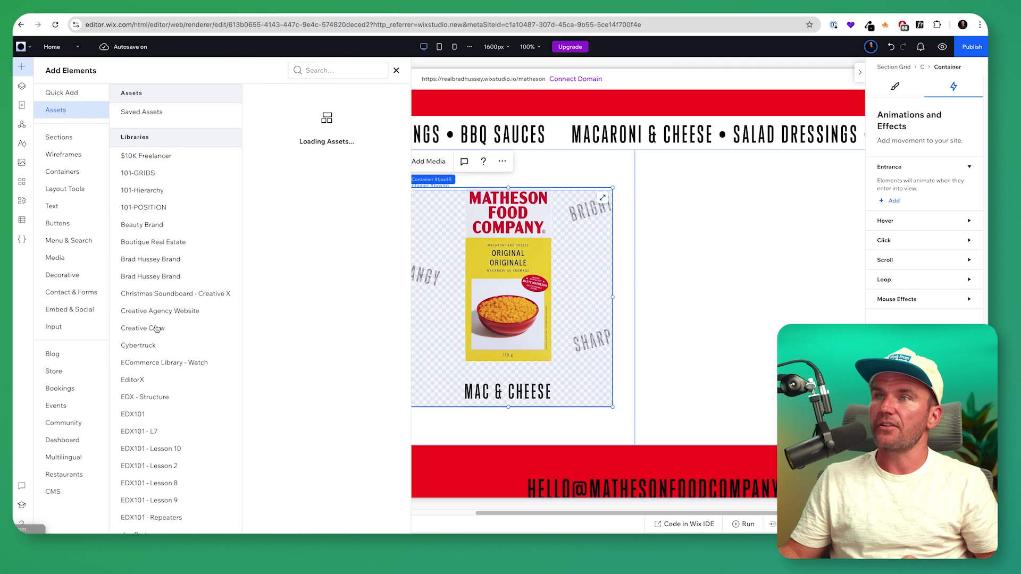
scroll(381, 101, up, 3)
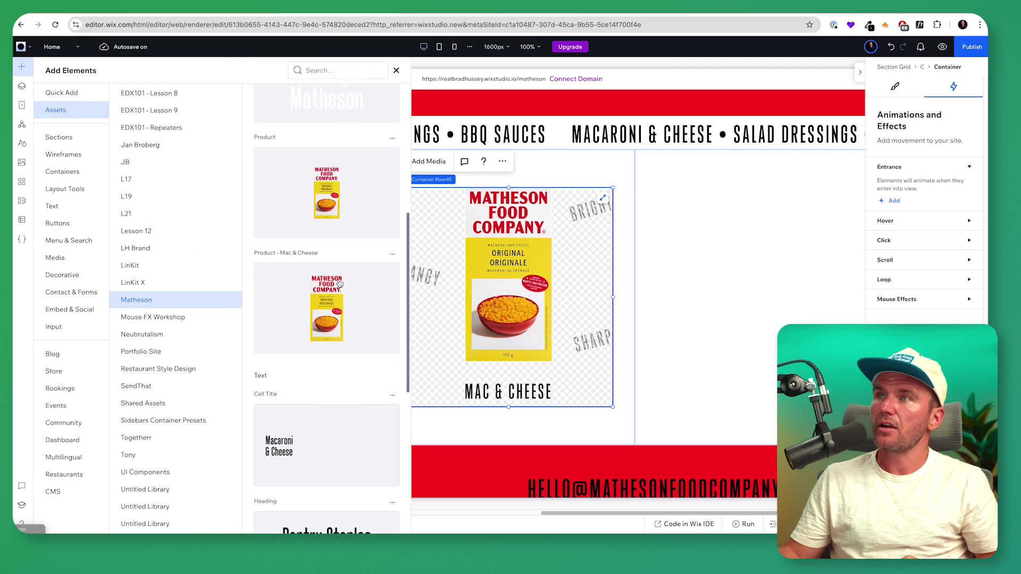
scroll(340, 319, up, 1)
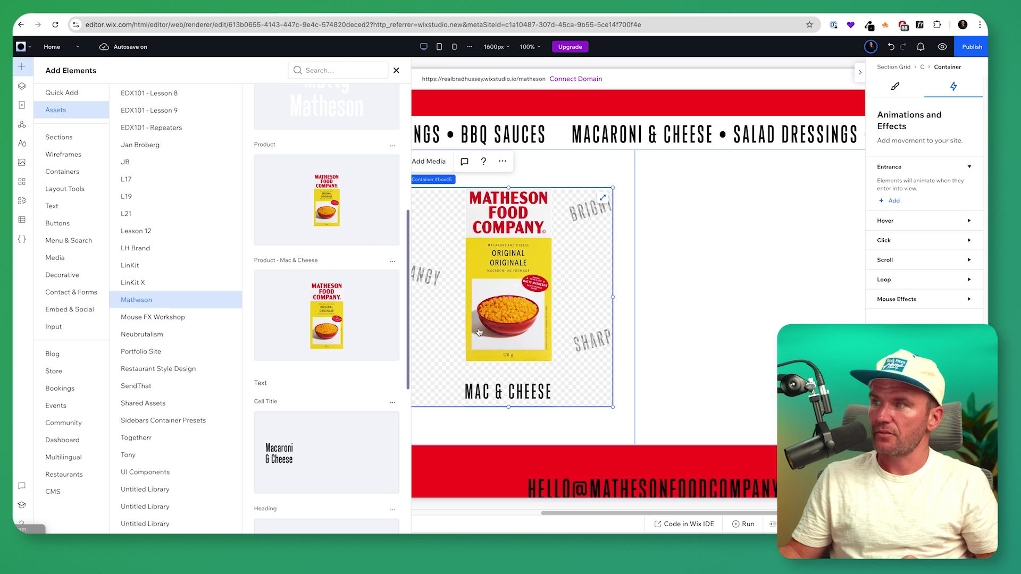
scroll(585, 319, right, 2)
click(703, 280)
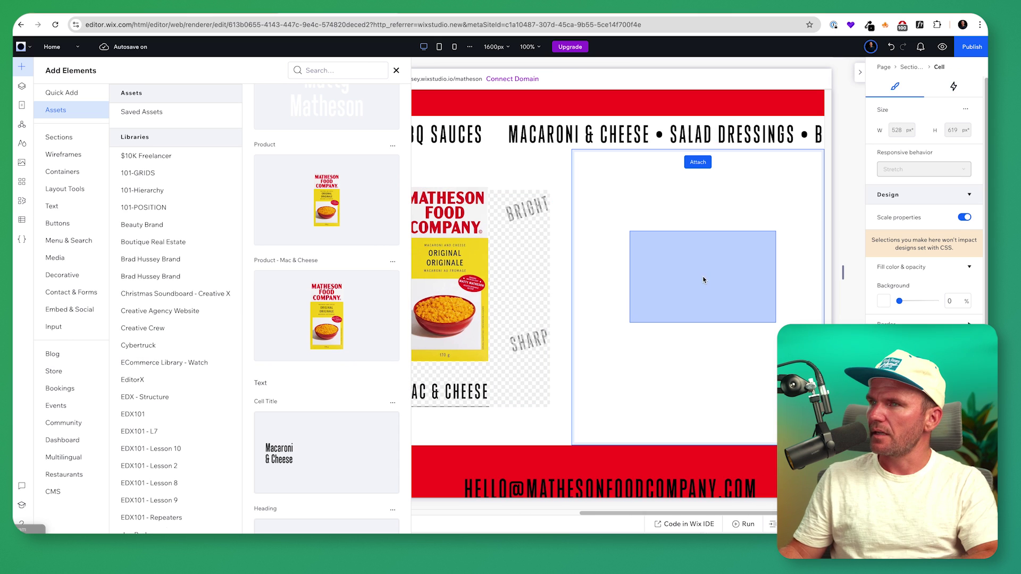
click(396, 70)
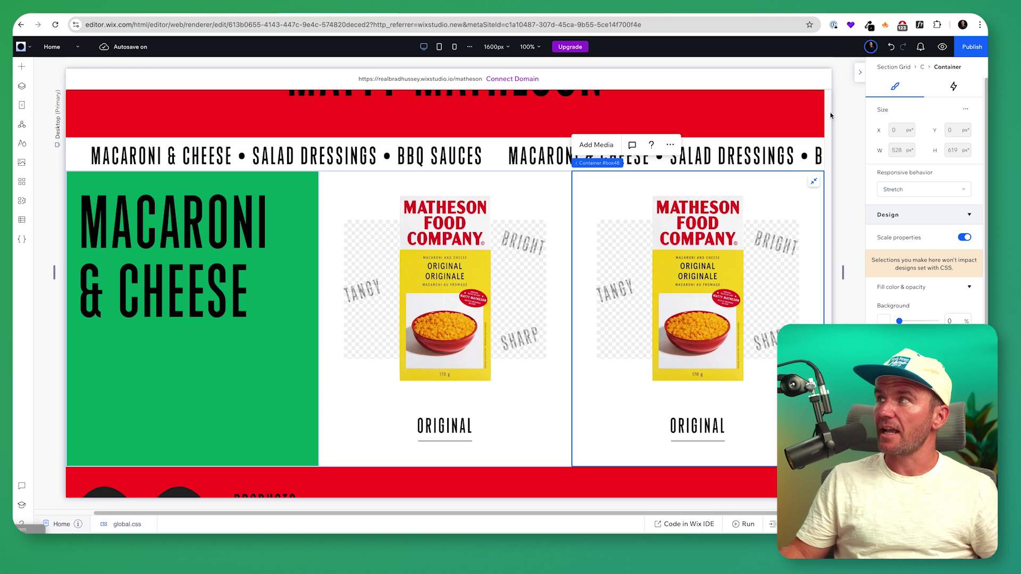
- Preview the product hover effects and compare the grid with the original product grid on mathesonfoodcompany.com
click(942, 48)
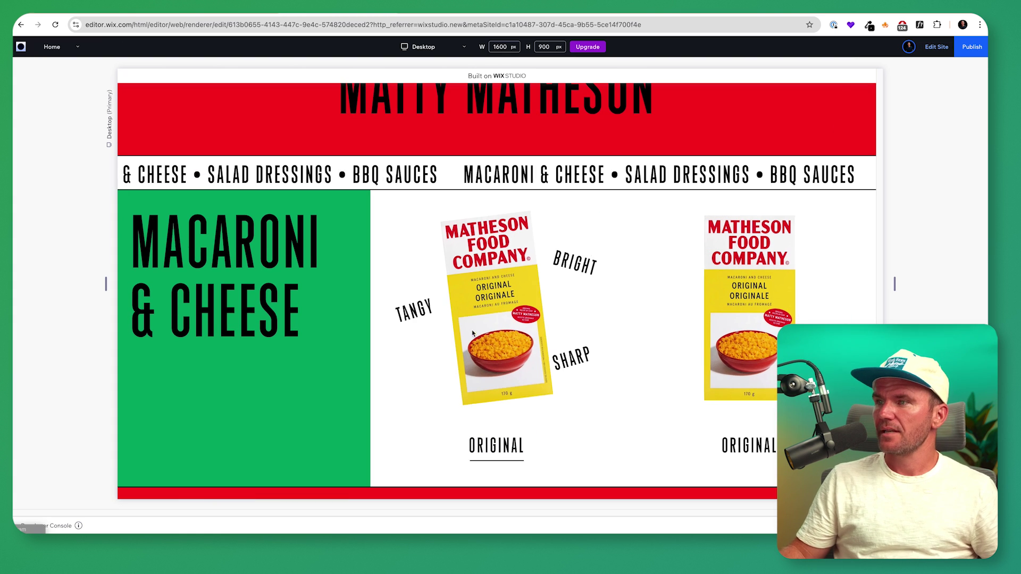
click(937, 49)
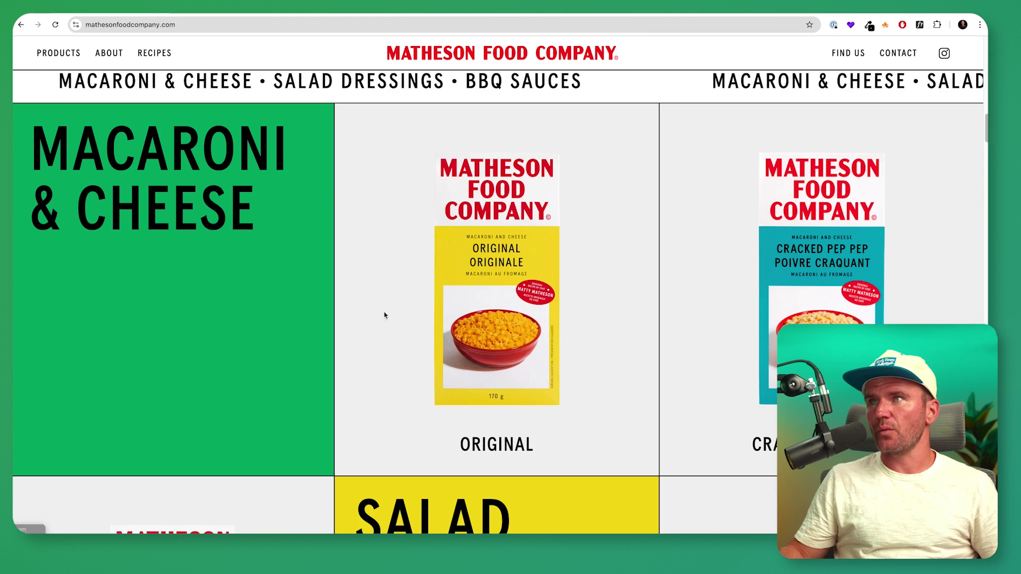
scroll(383, 315, up, 3)
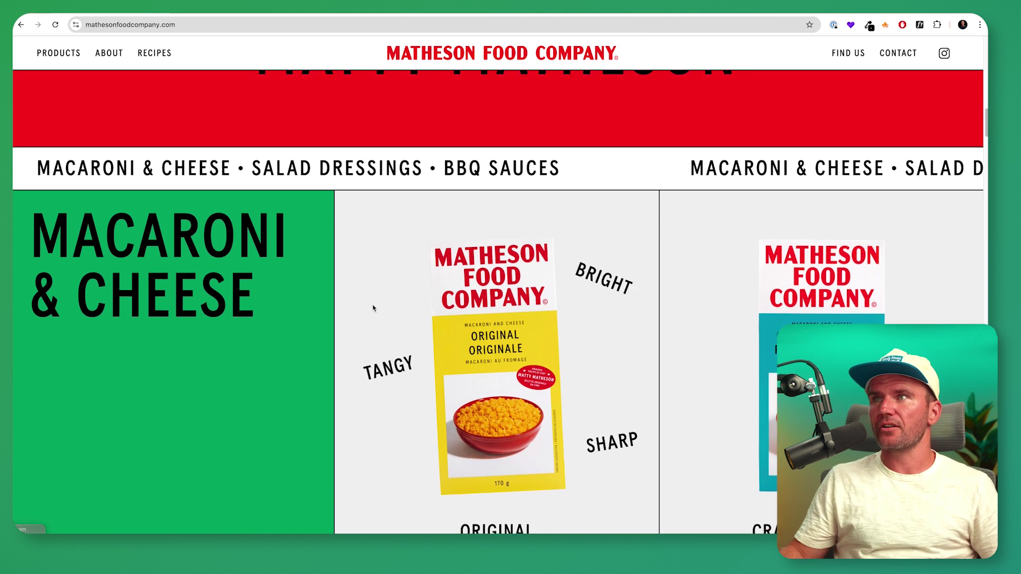
scroll(342, 236, down, 2)
scroll(341, 236, down, 1)
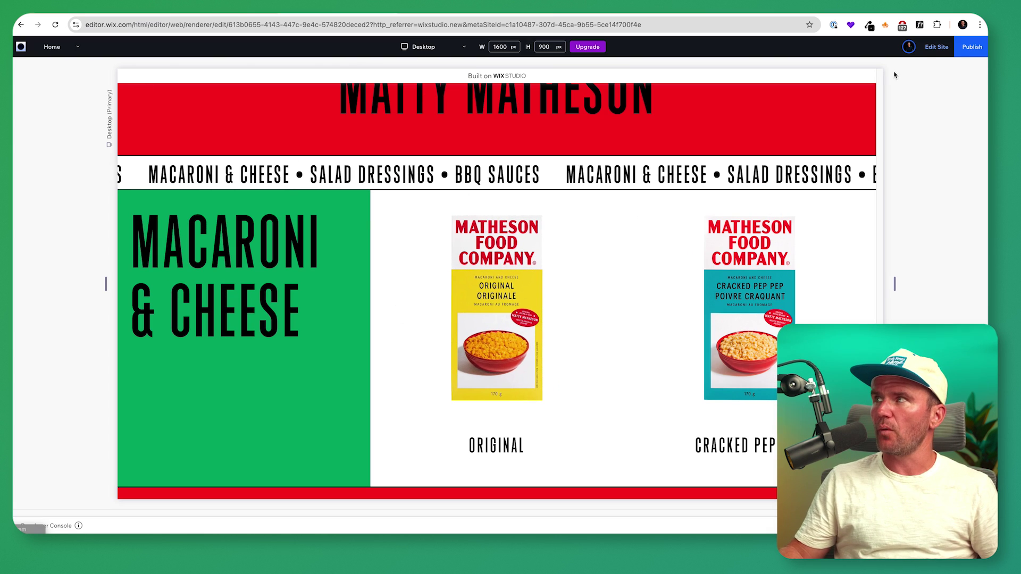
click(937, 47)
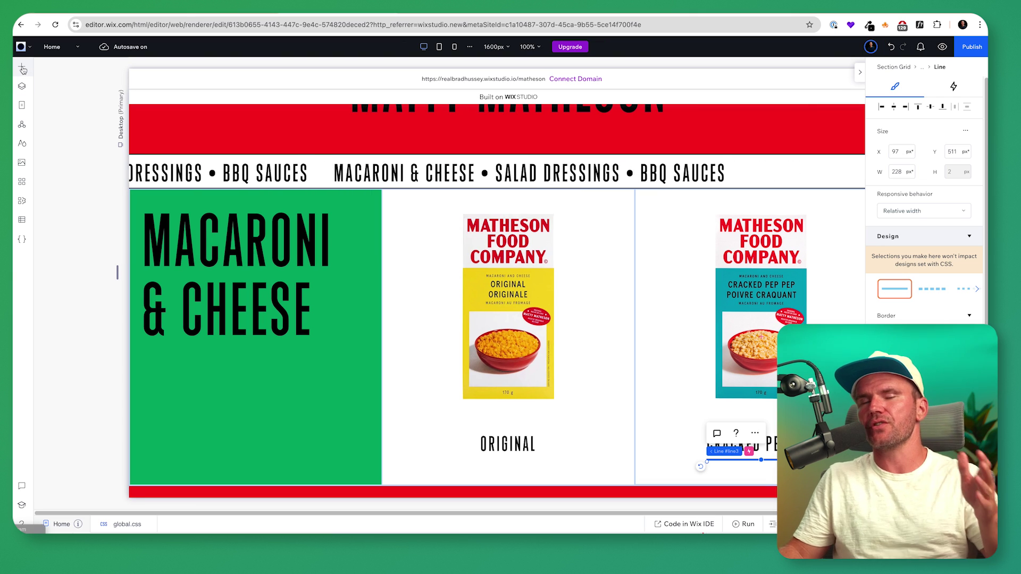
- Add a solid vertical line about 351 px tall to the Original product's cell and duplicate it
click(22, 67)
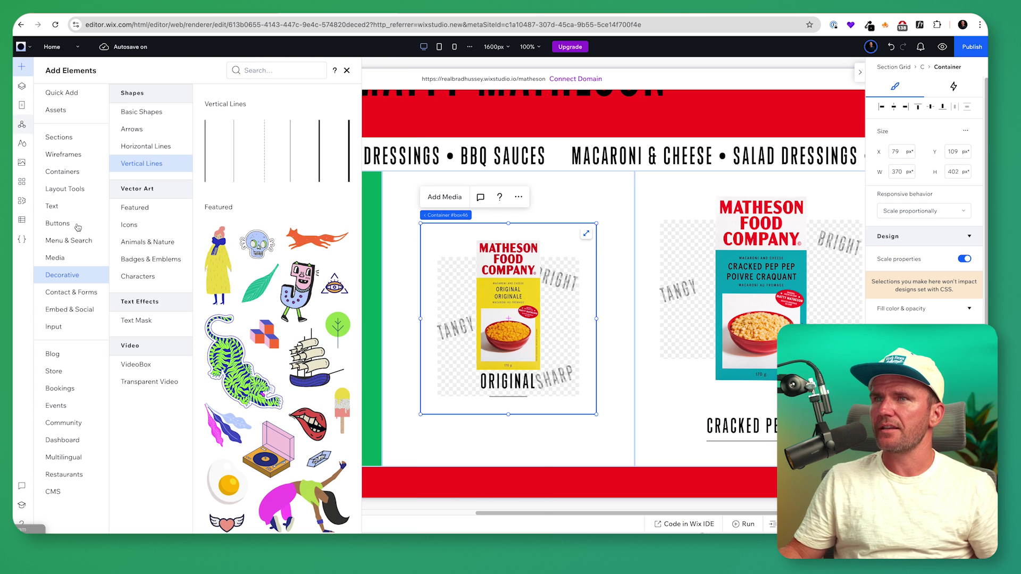
drag(205, 151, 397, 285)
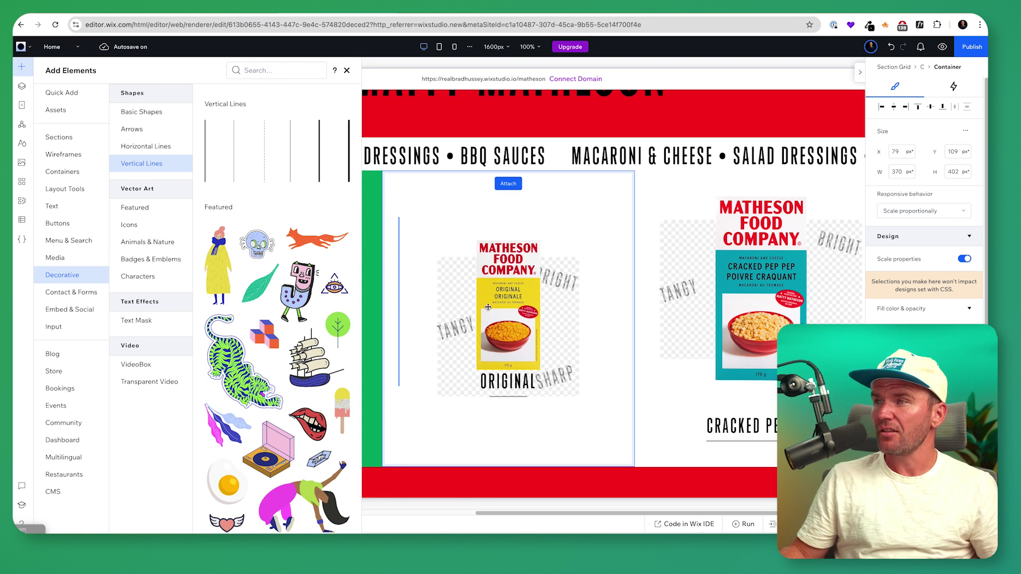
drag(489, 307, 488, 306)
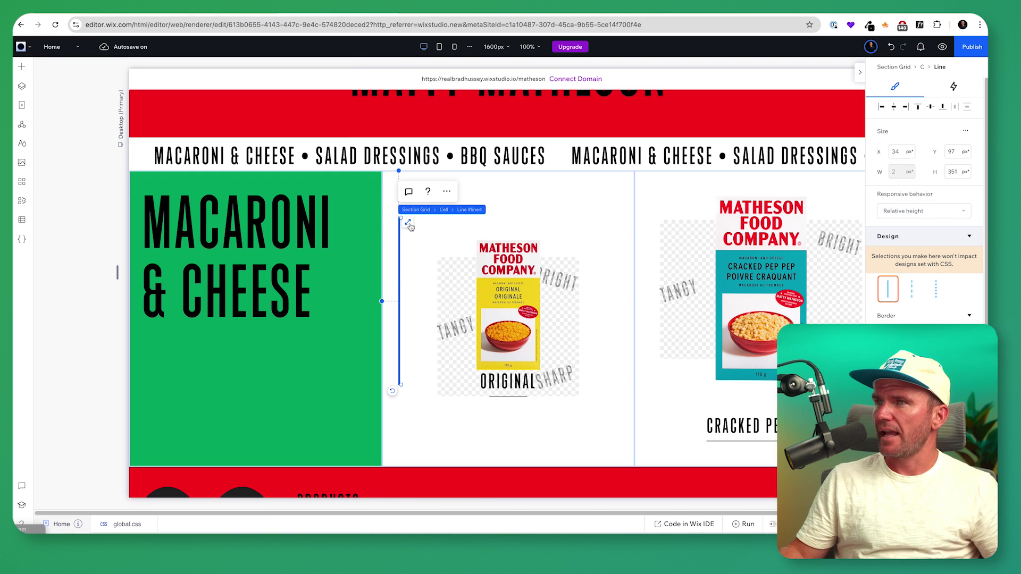
click(453, 194)
click(487, 268)
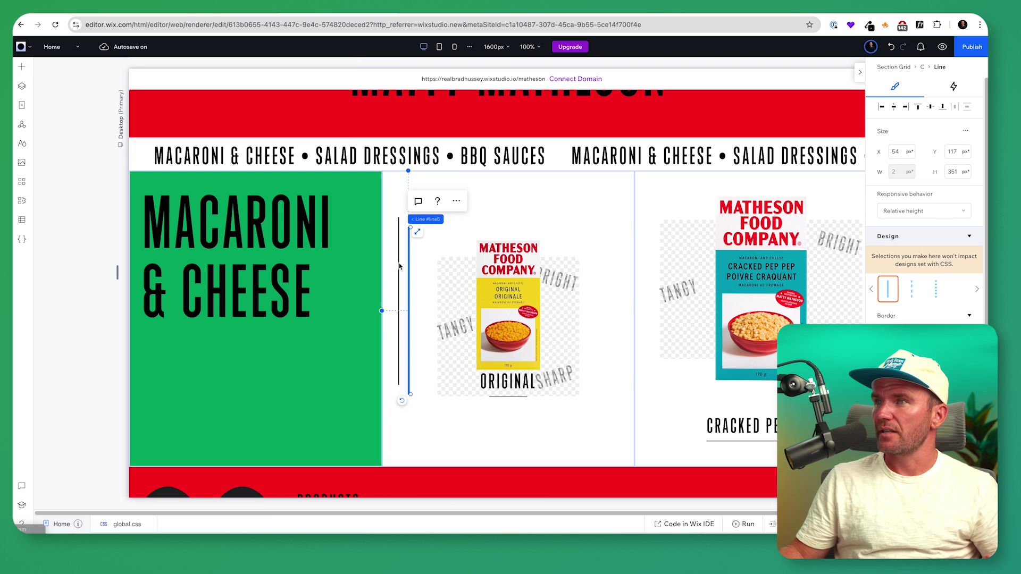
- Set one vertical line along the cell's left edge and the duplicate along its right edge, stretched to the cell's height
click(399, 260)
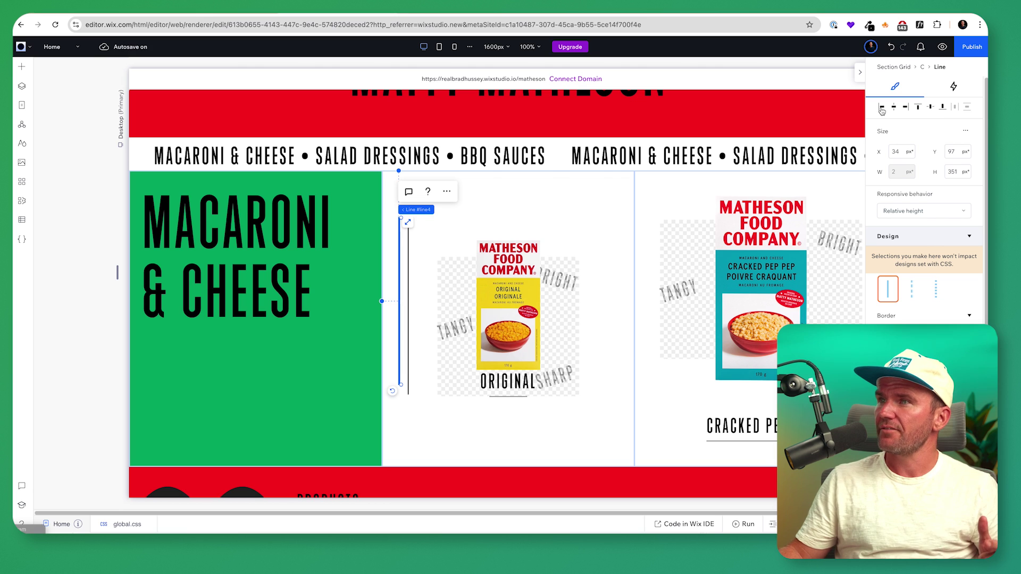
click(409, 250)
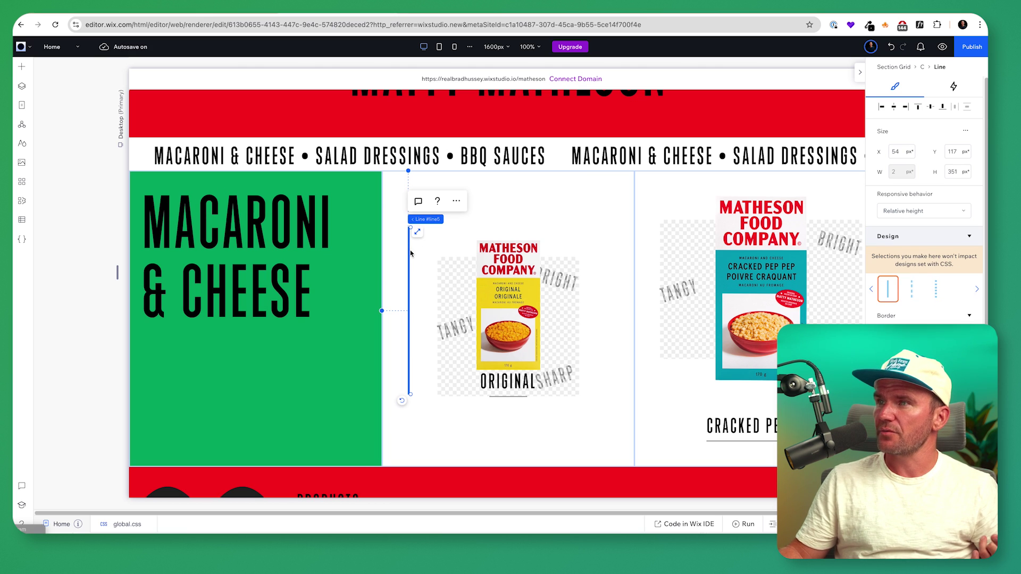
drag(417, 232, 644, 235)
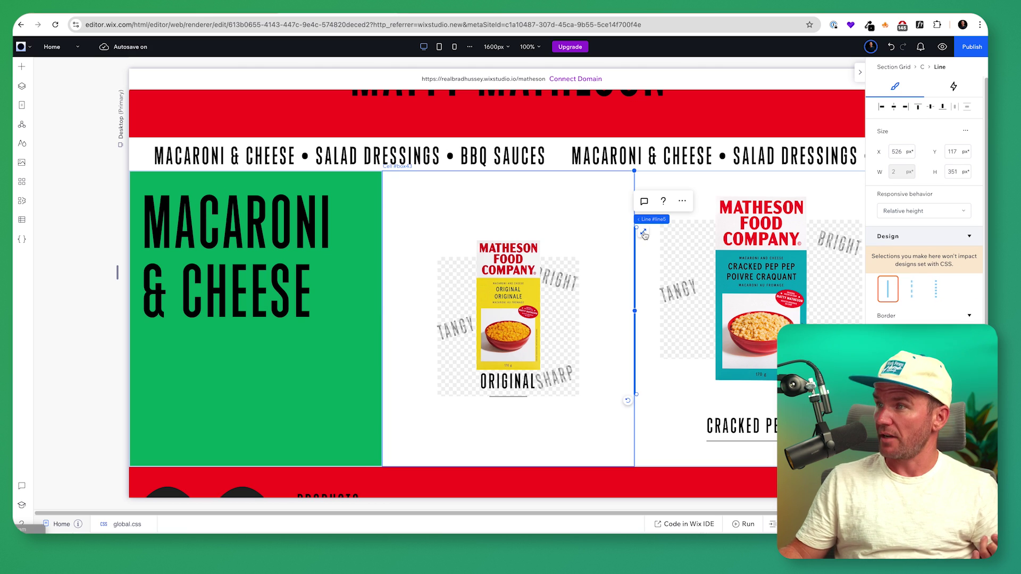
- Stretch the Original product container to fill its cell again and preview the page
click(525, 277)
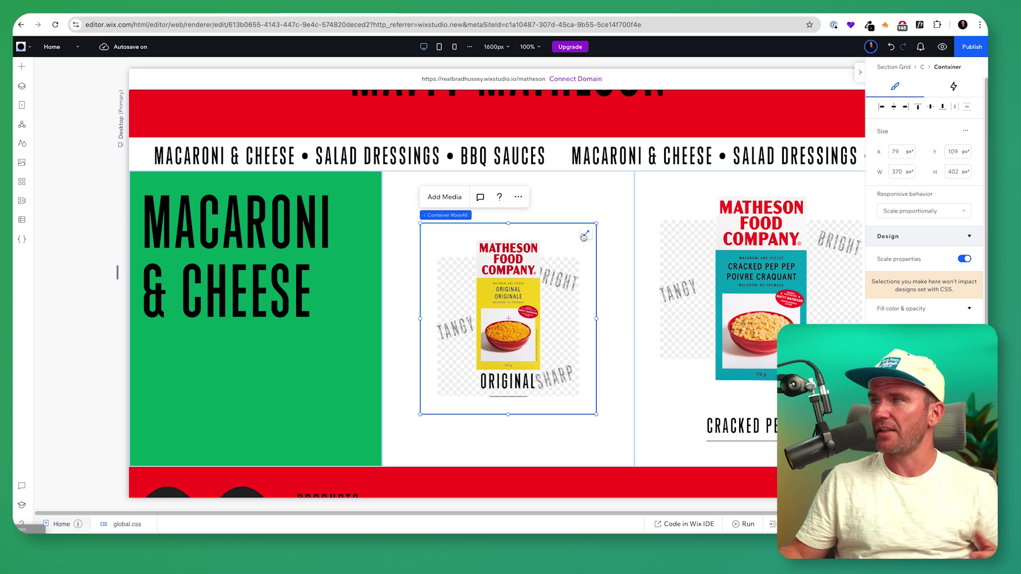
click(584, 236)
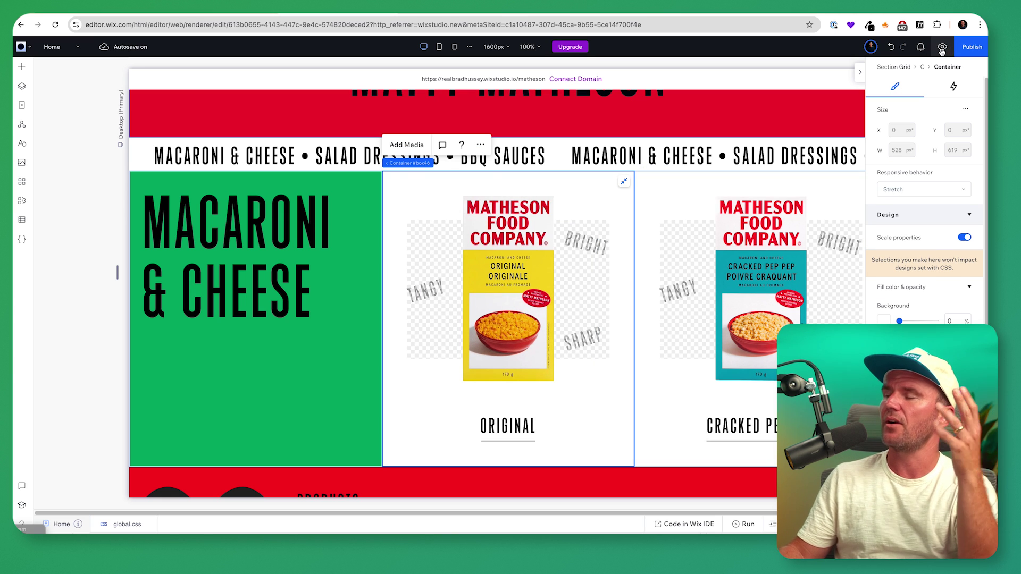
key(ctrl+p)
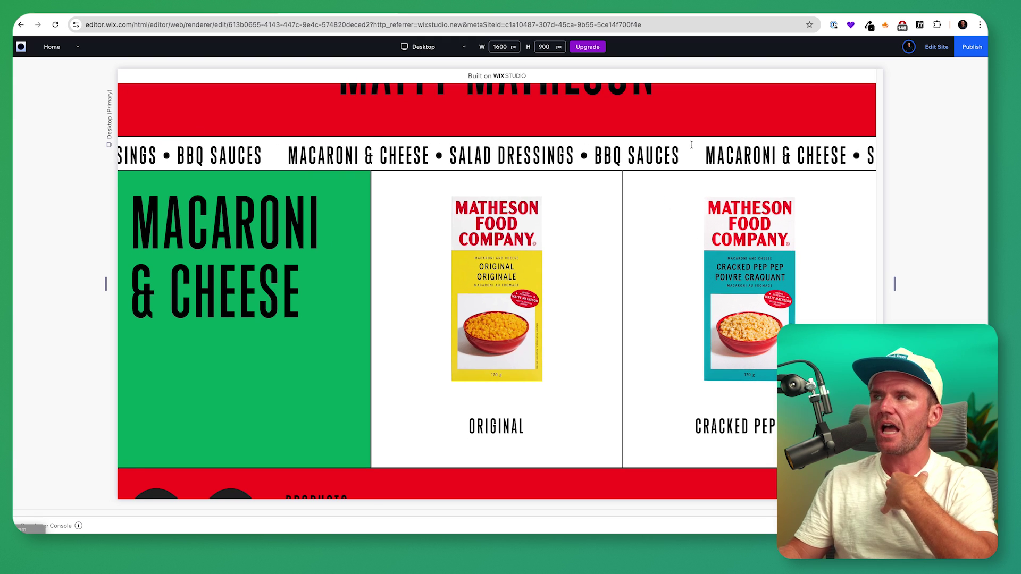
- Examine the .section border-bottom rule in global.css and close the code editor
scroll(378, 417, down, 5)
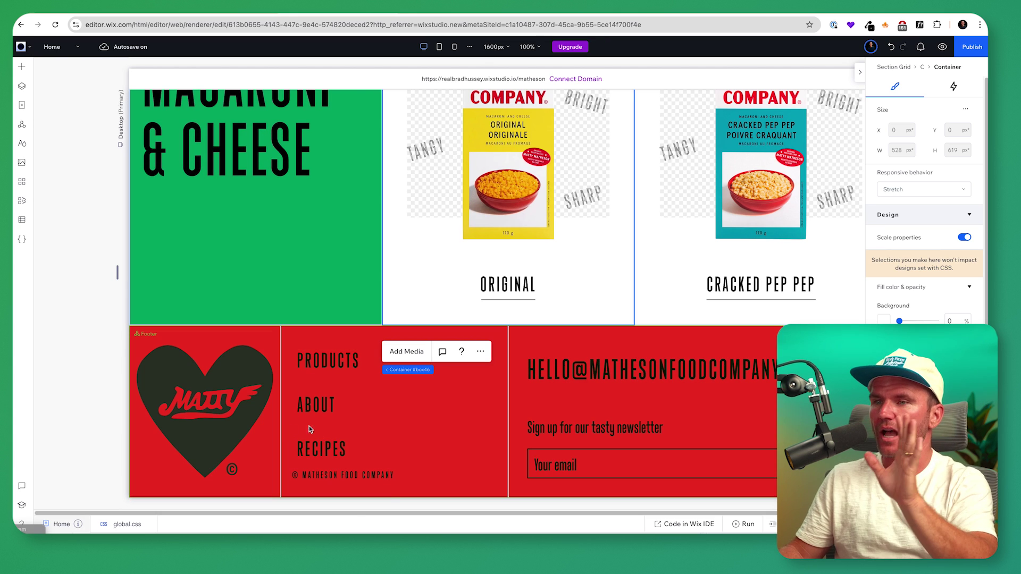
click(127, 524)
scroll(101, 391, down, 2)
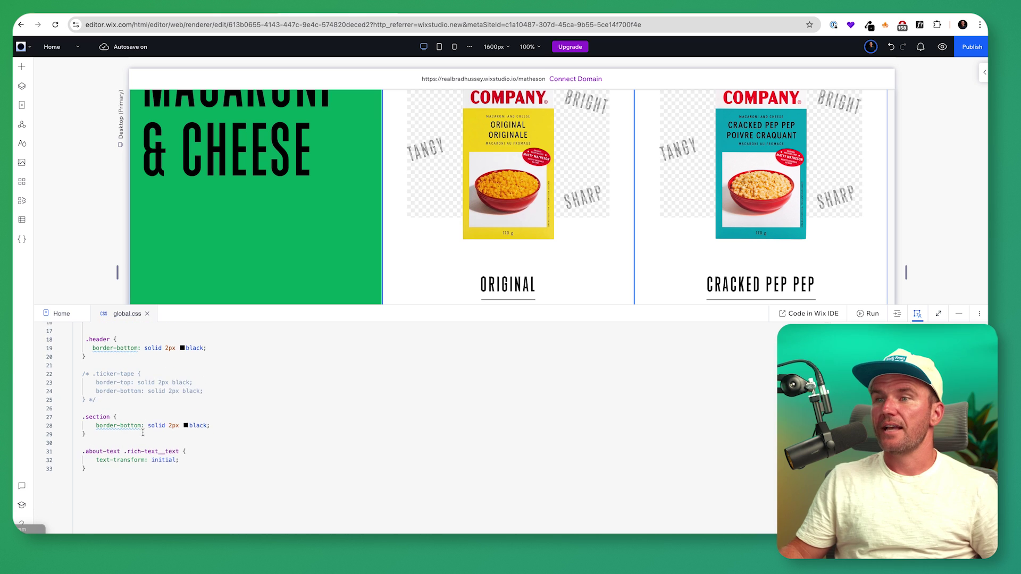
click(96, 401)
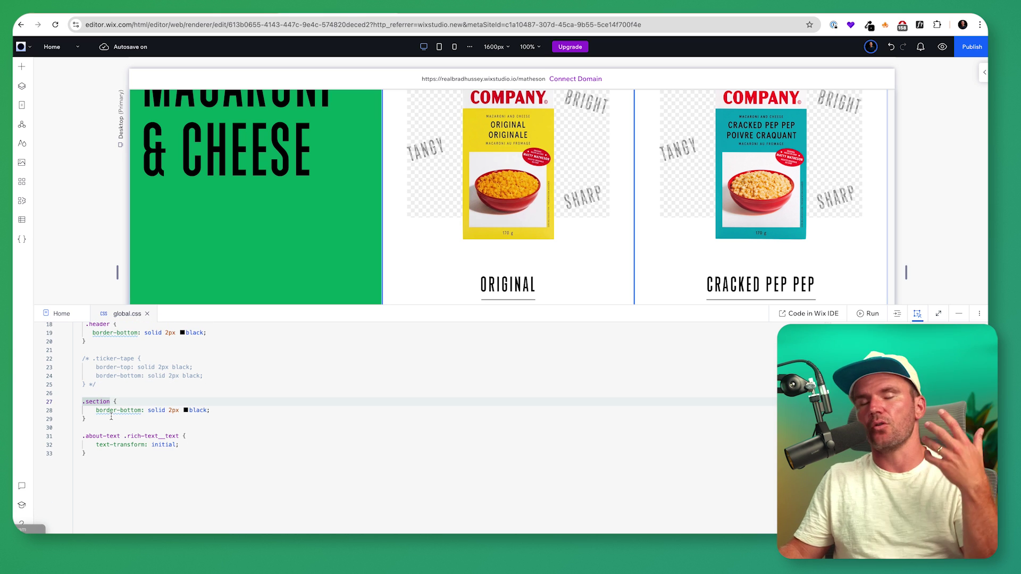
click(181, 410)
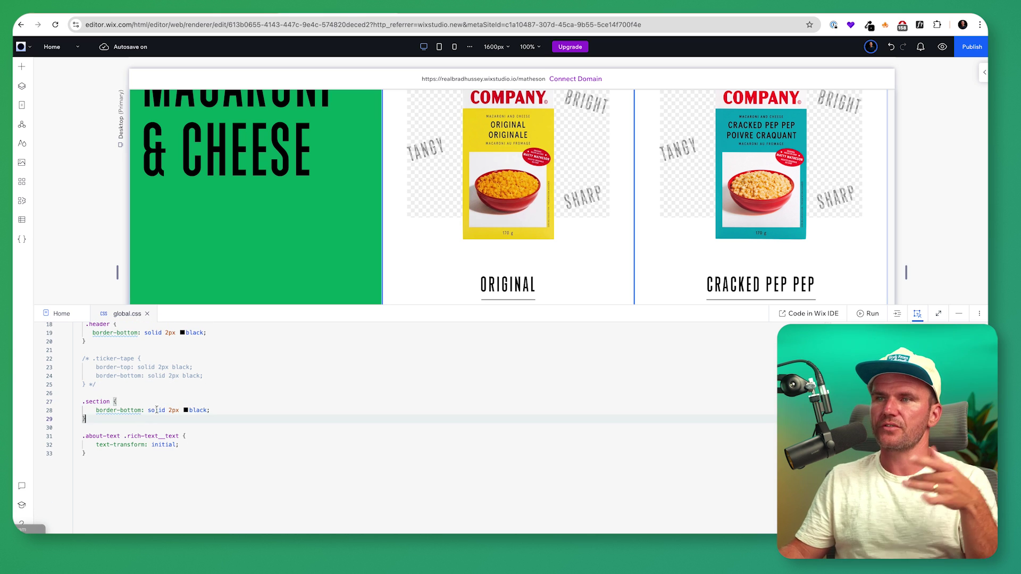
click(959, 314)
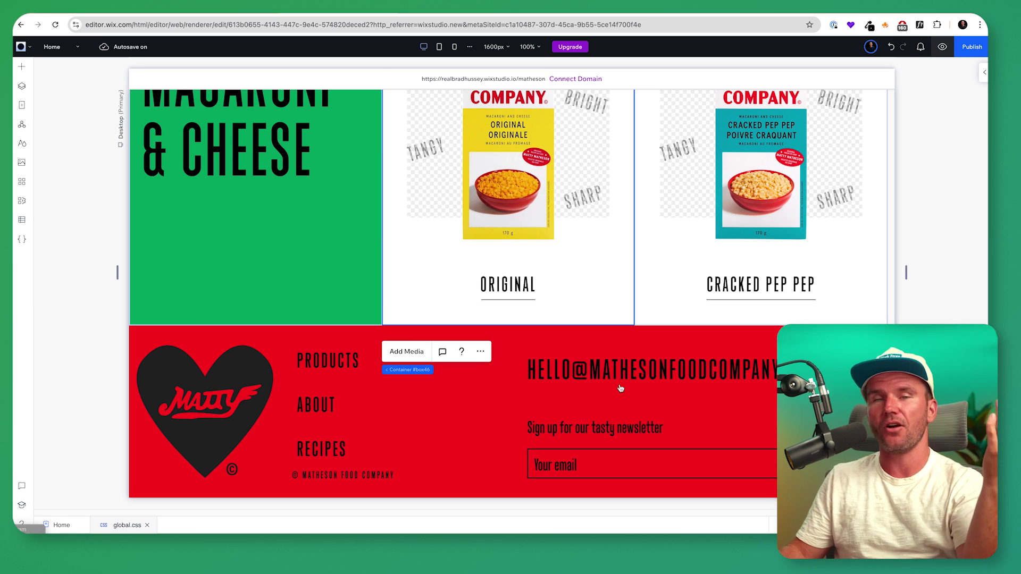
- Preview the home page and check the hero, red section, ticker tape, product grid and footer in turn
key(super+shift+p)
scroll(502, 270, up, 10)
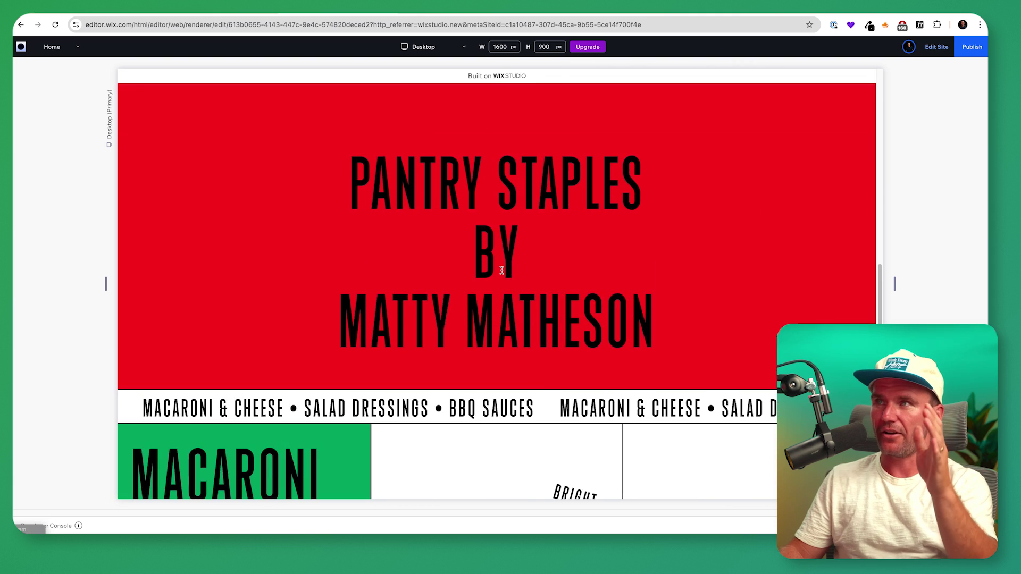
scroll(502, 270, up, 10)
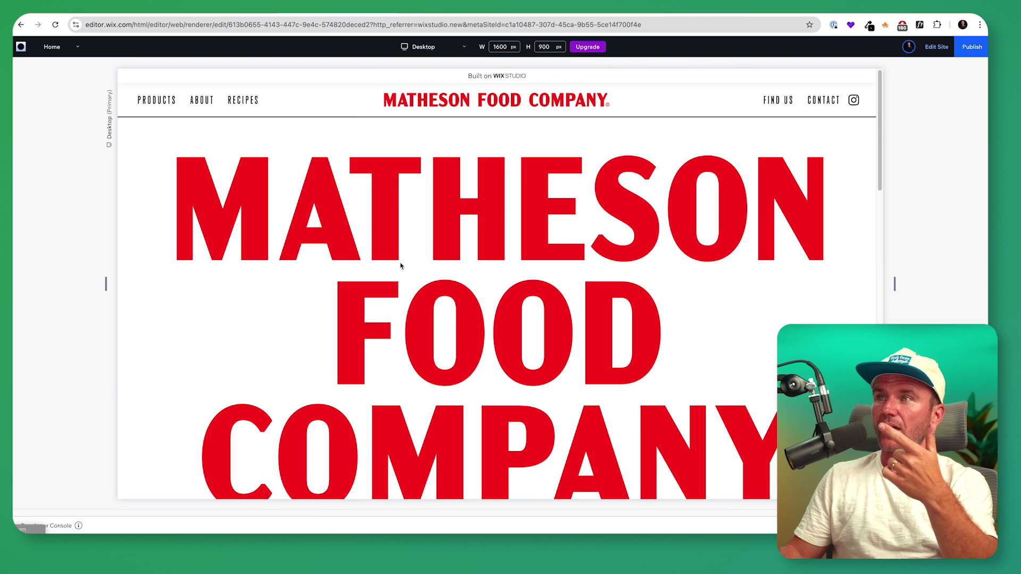
scroll(399, 229, down, 3)
scroll(804, 271, down, 2)
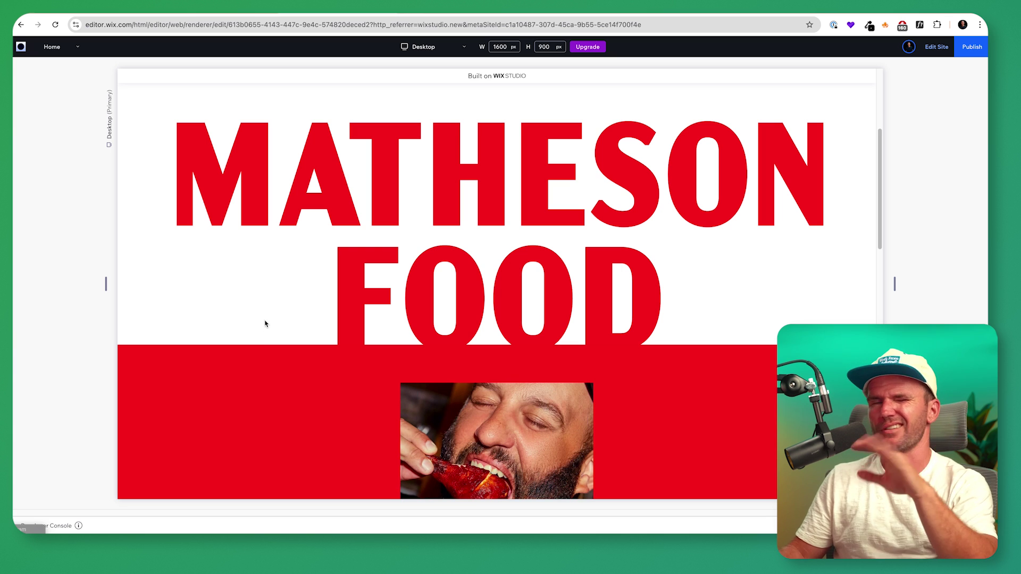
scroll(276, 266, down, 10)
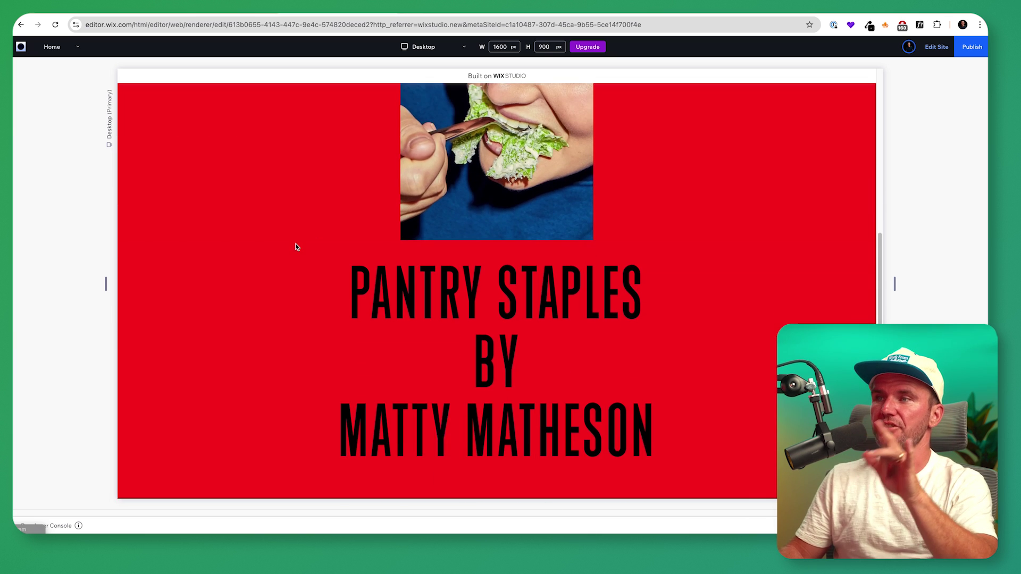
scroll(252, 377, down, 1)
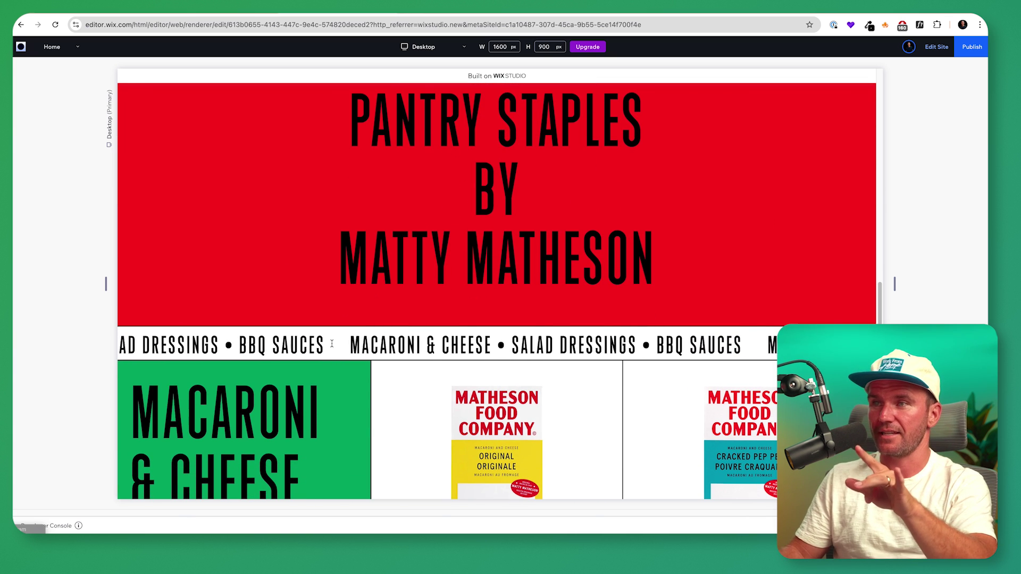
scroll(330, 351, down, 4)
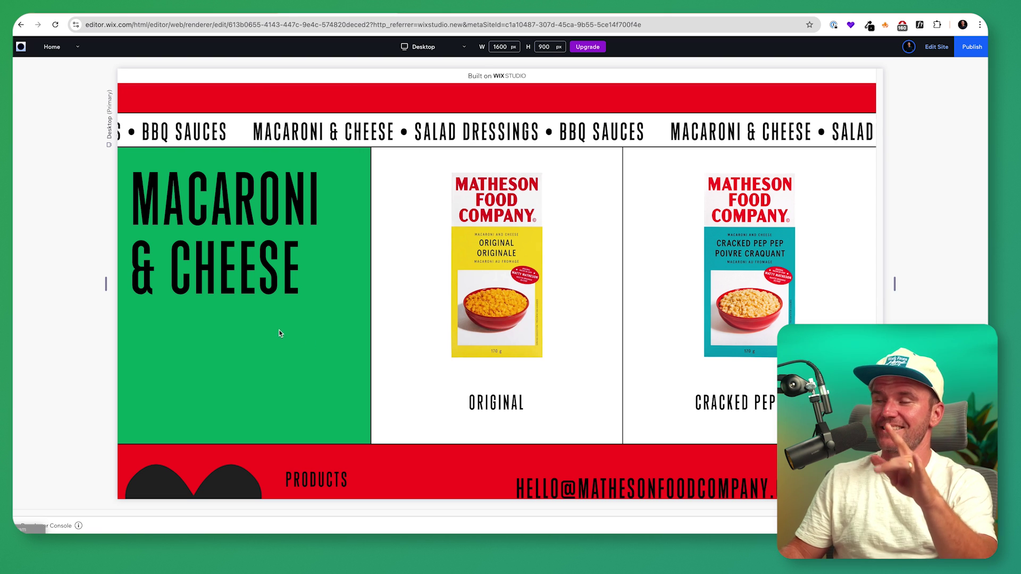
scroll(317, 369, down, 2)
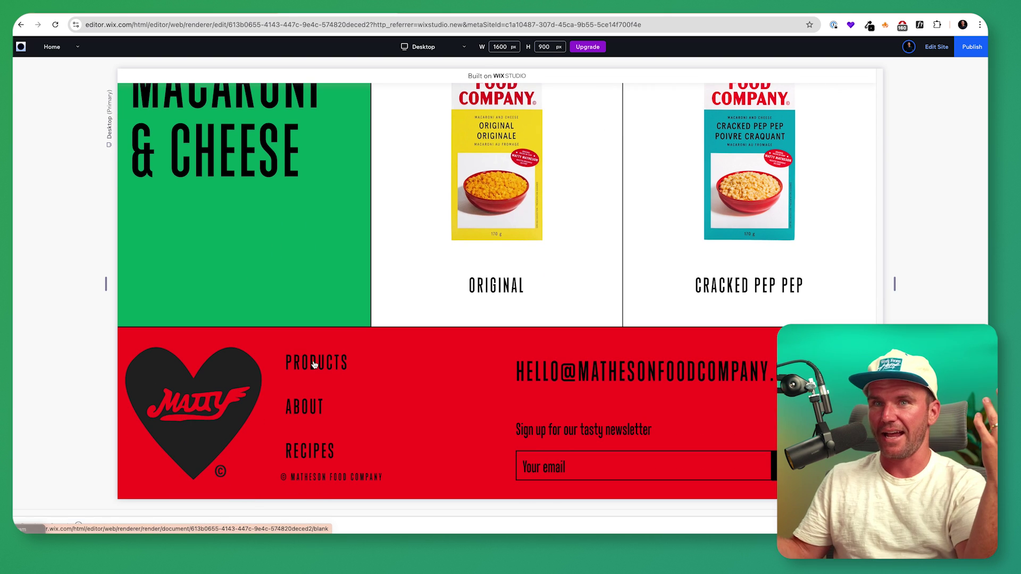
scroll(404, 308, up, 3)
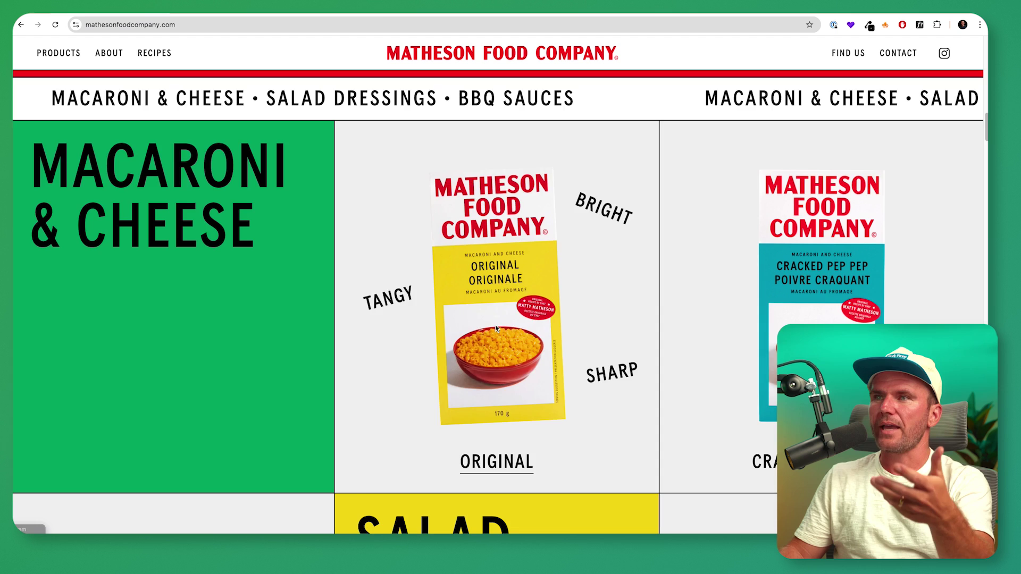
- Examine the product grid and the About Matty Matheson section with its photo and text columns on the live mathesonfoodcompany.com site
scroll(495, 324, down, 4)
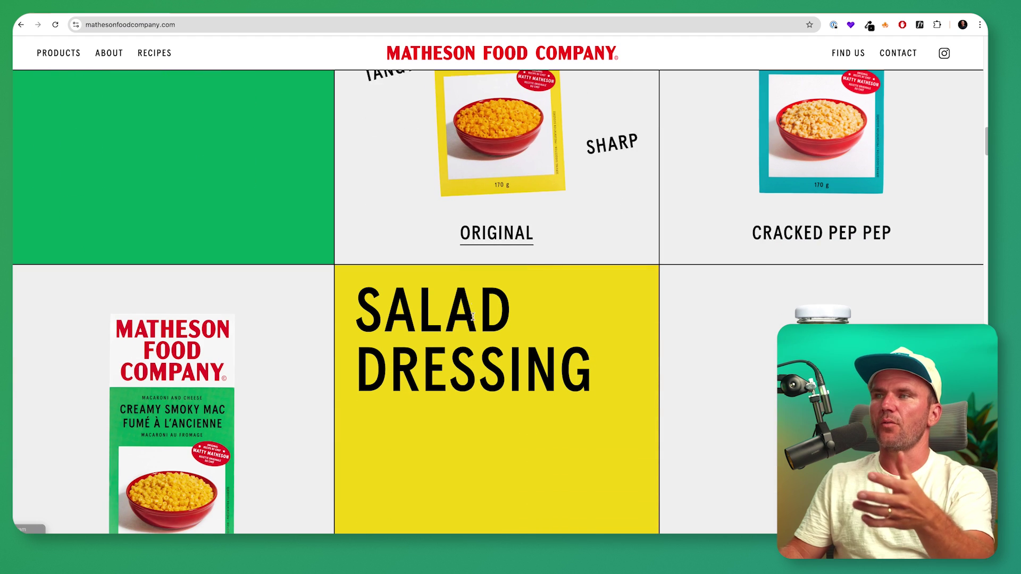
scroll(486, 381, down, 2)
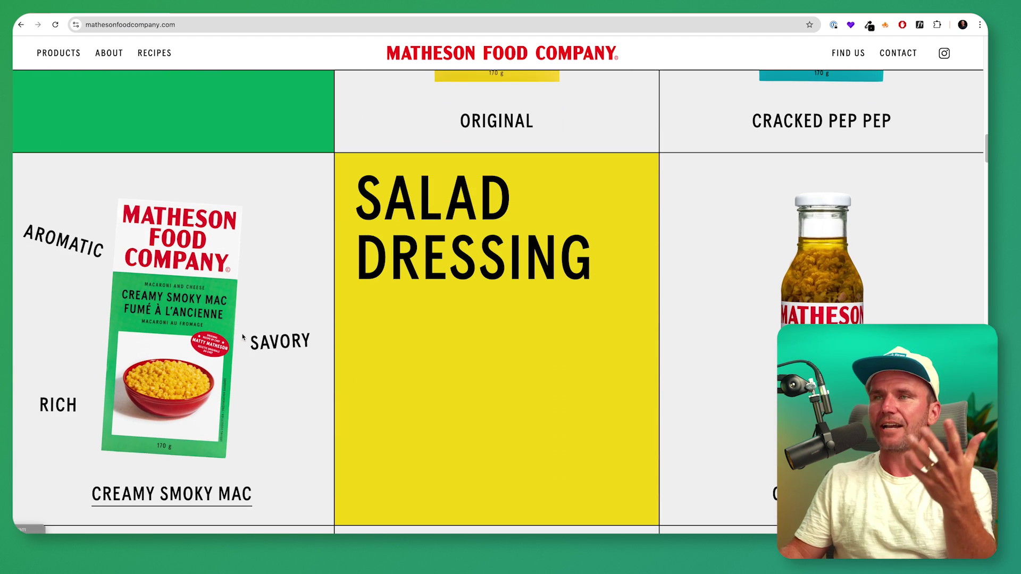
scroll(499, 262, down, 3)
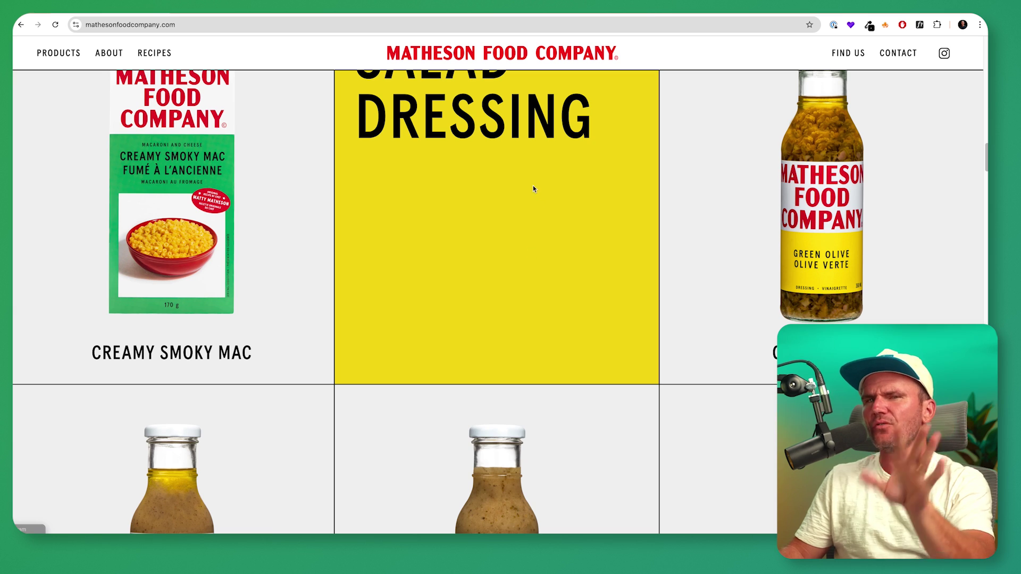
scroll(516, 256, down, 5)
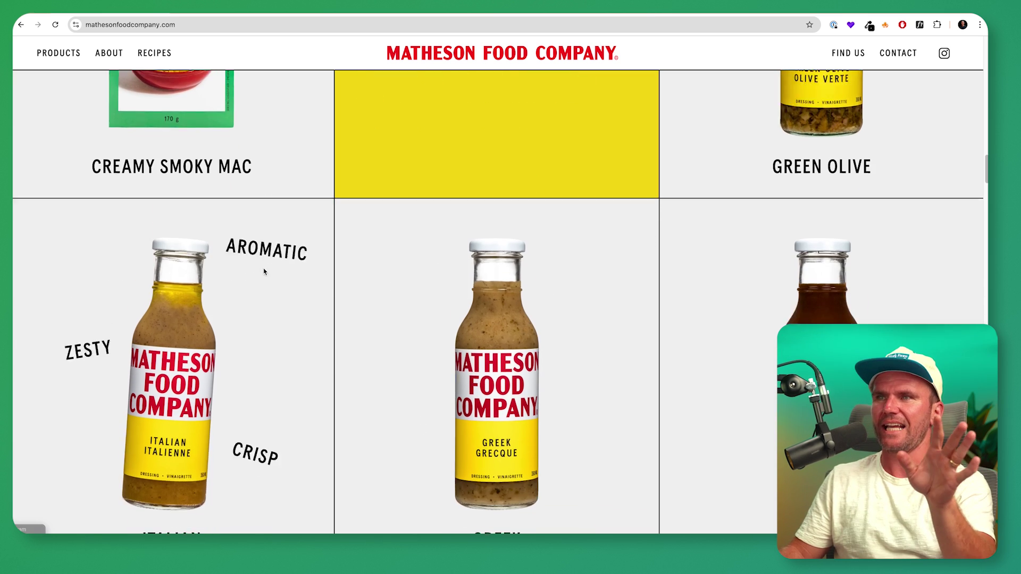
scroll(431, 286, down, 12)
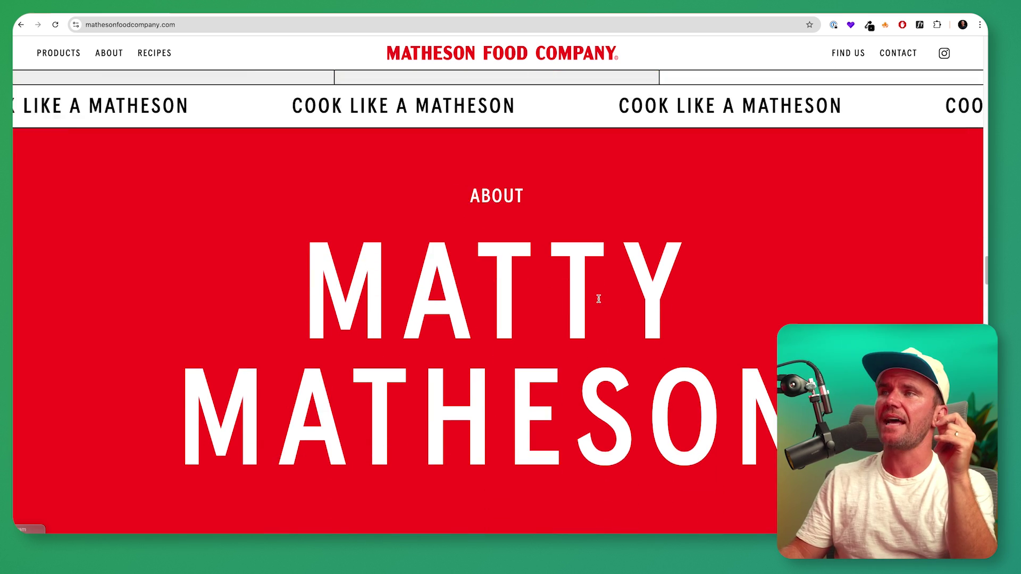
scroll(536, 267, down, 10)
scroll(542, 304, up, 8)
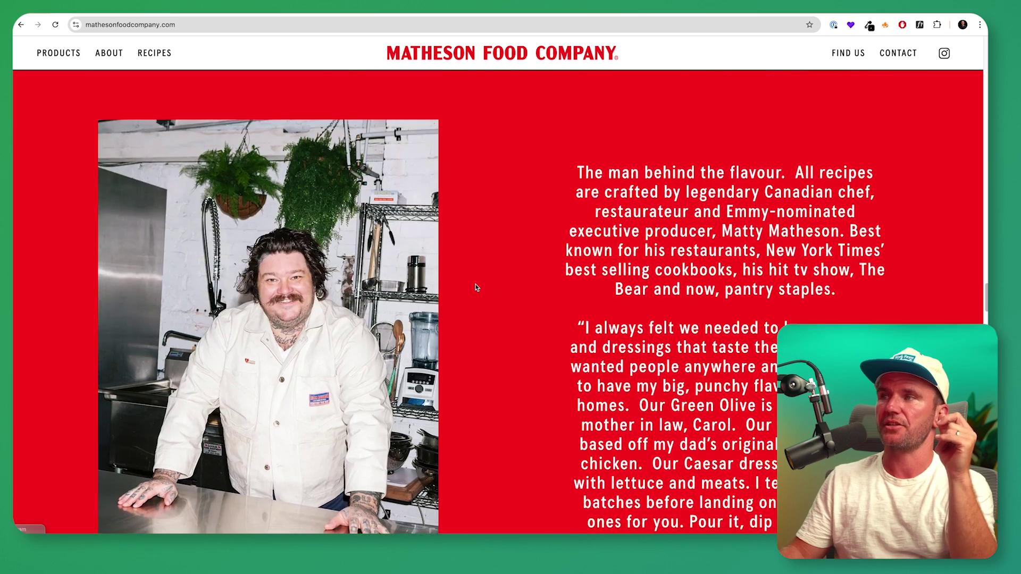
scroll(495, 292, up, 4)
scroll(565, 227, down, 2)
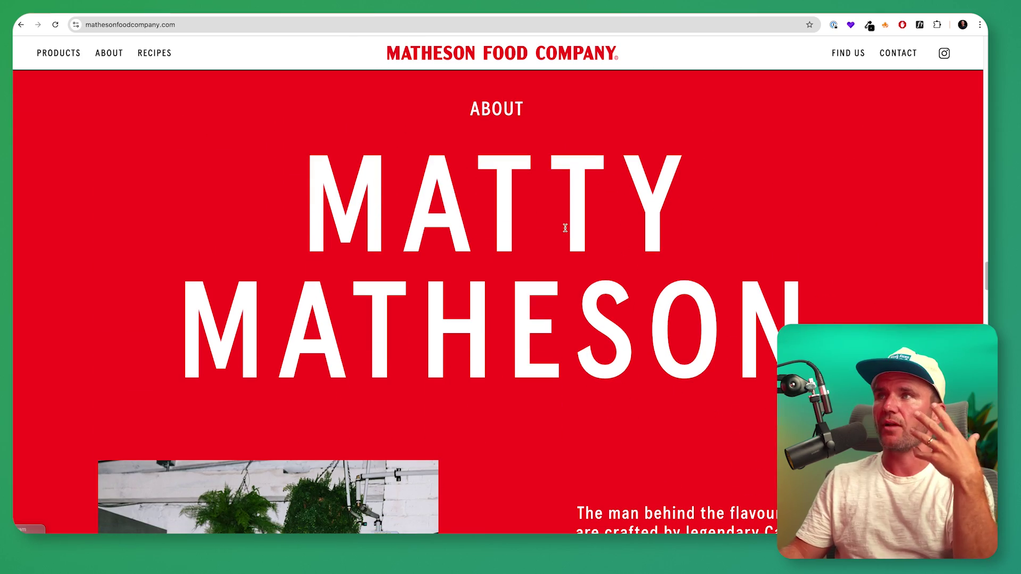
scroll(603, 216, down, 6)
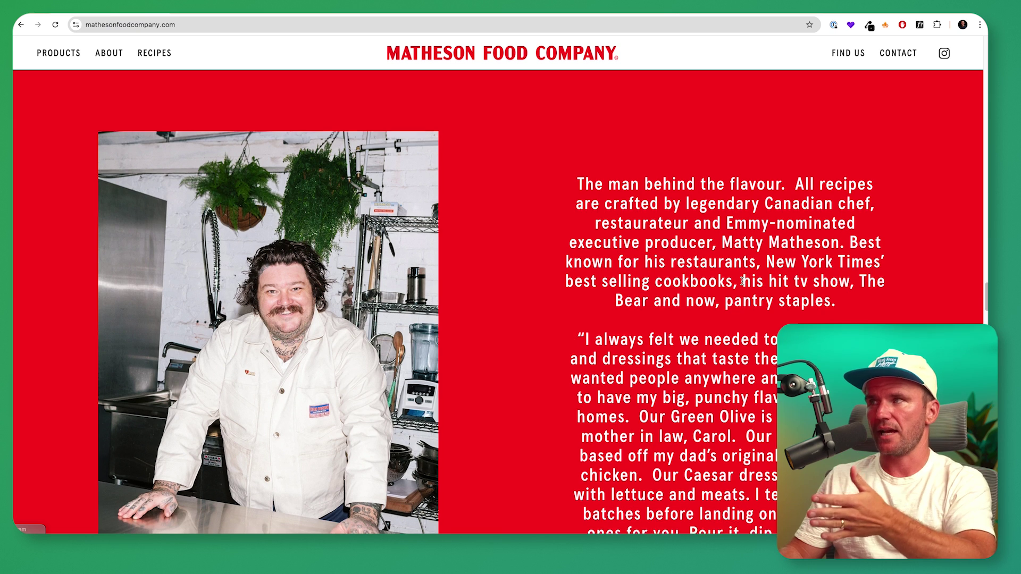
scroll(741, 281, down, 2)
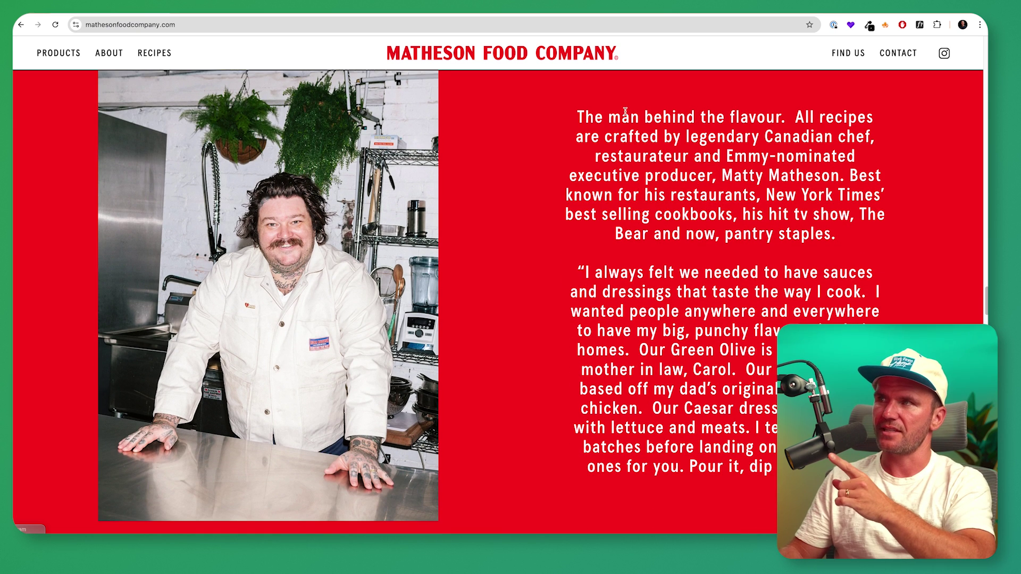
drag(625, 112, 761, 400)
click(761, 400)
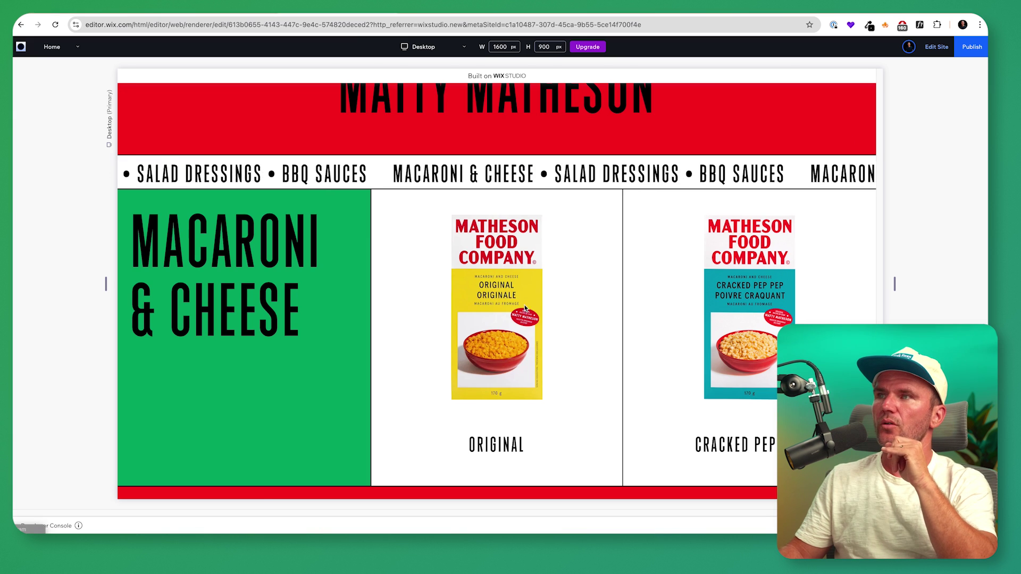
- Add a blank section between the product grid and the footer, set its height to 1000 px and its background to red
scroll(503, 401, down, 2)
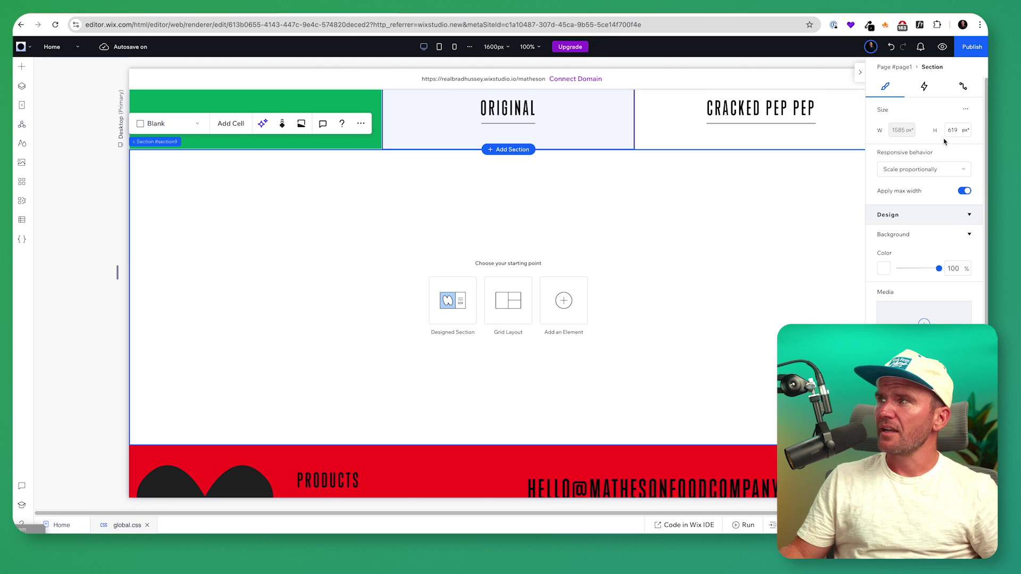
double_click(958, 130)
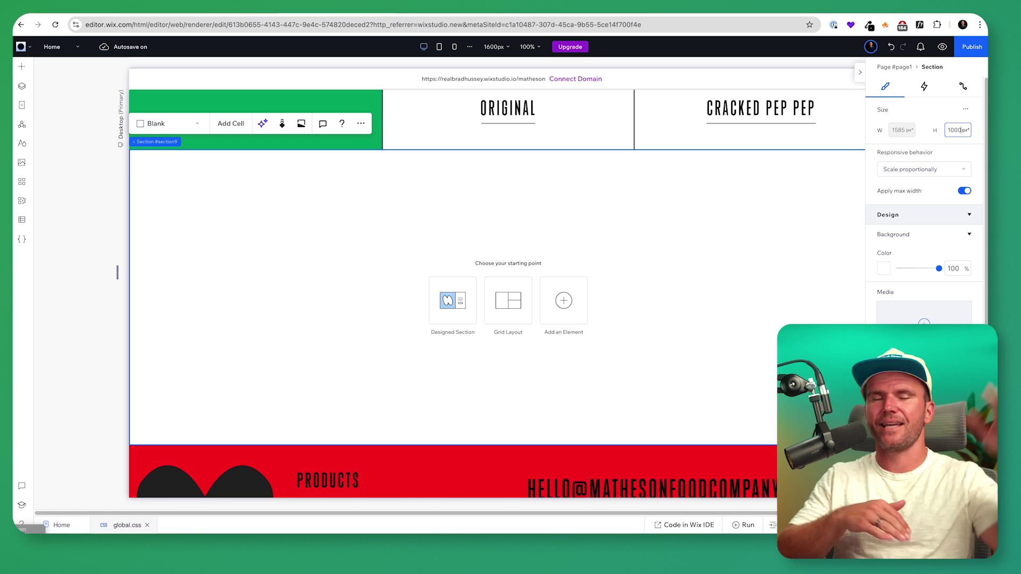
key(Return)
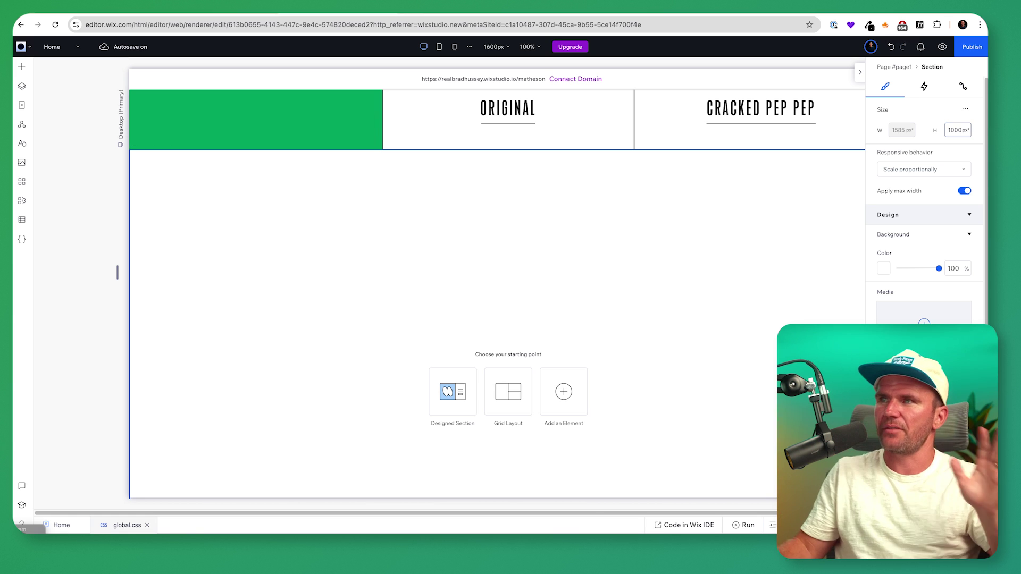
scroll(650, 232, down, 1)
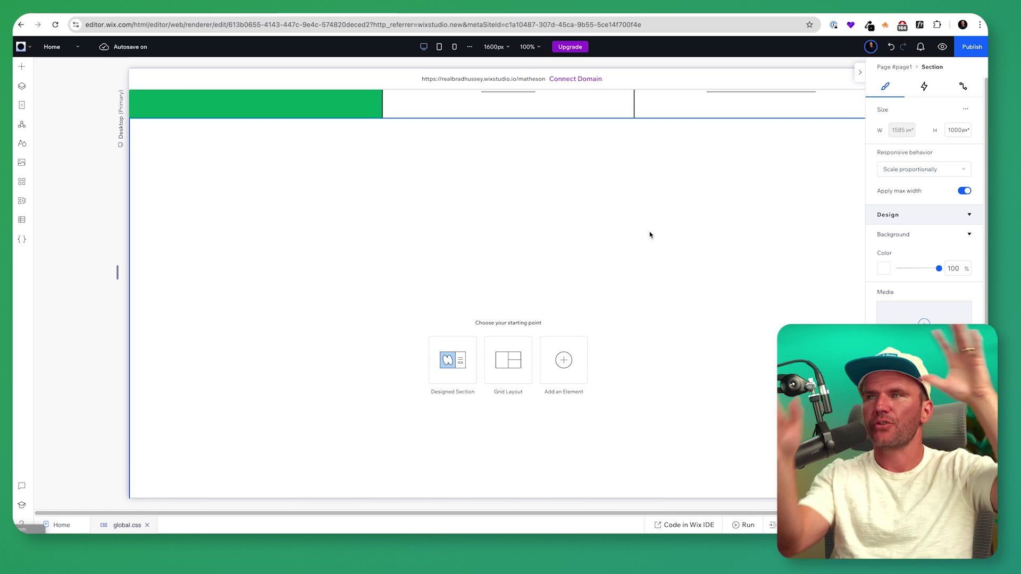
scroll(646, 237, down, 2)
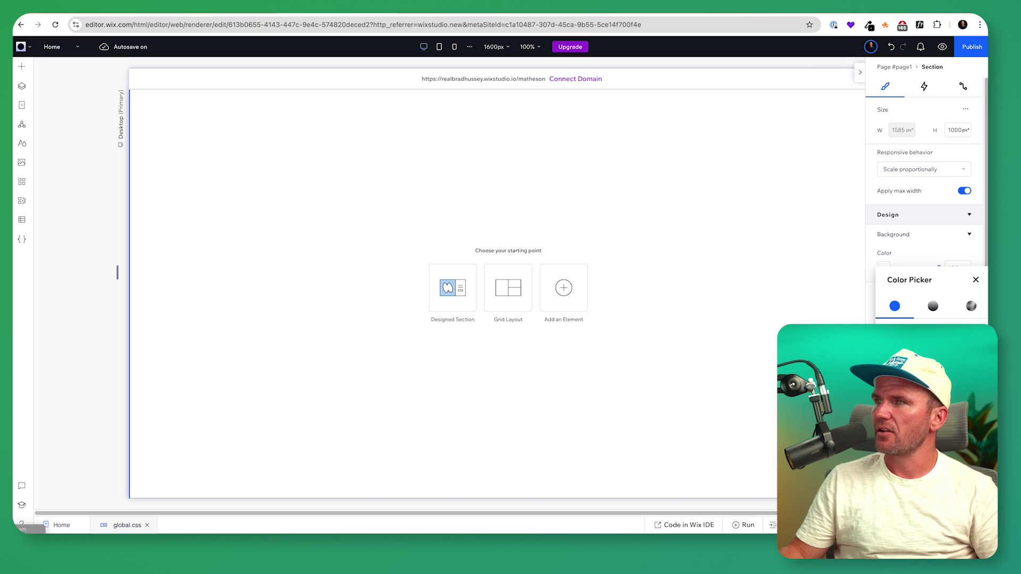
click(925, 375)
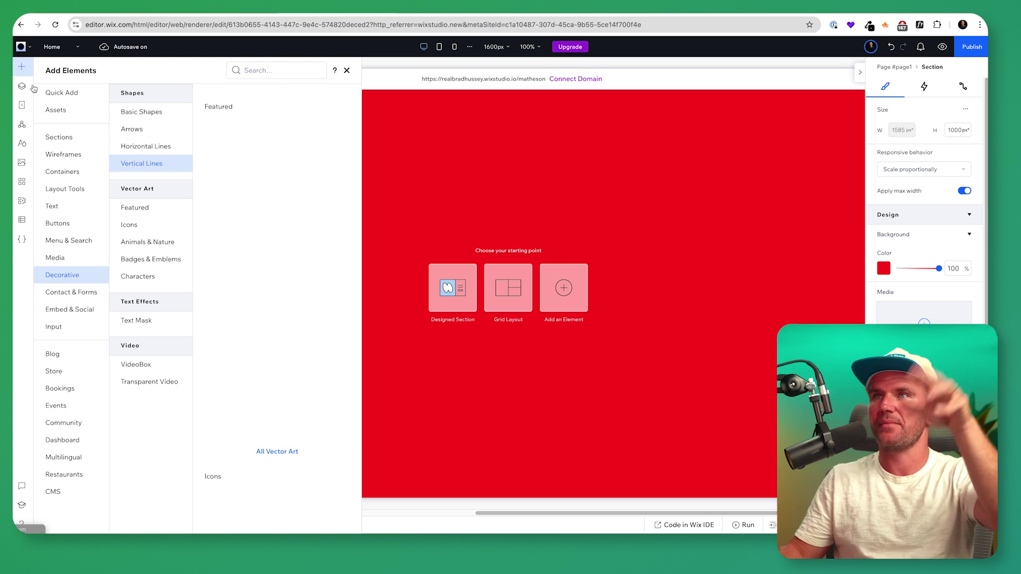
- Insert the ABOUT and MATTY MATHESON headings from the saved assets and place them as a vertical stack at the top of the new red section
click(56, 110)
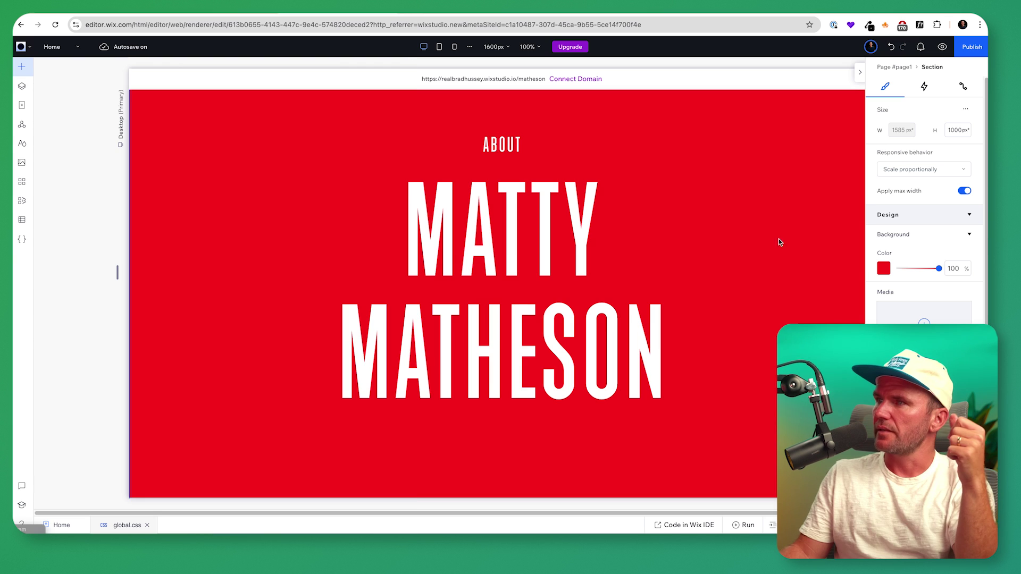
click(738, 218)
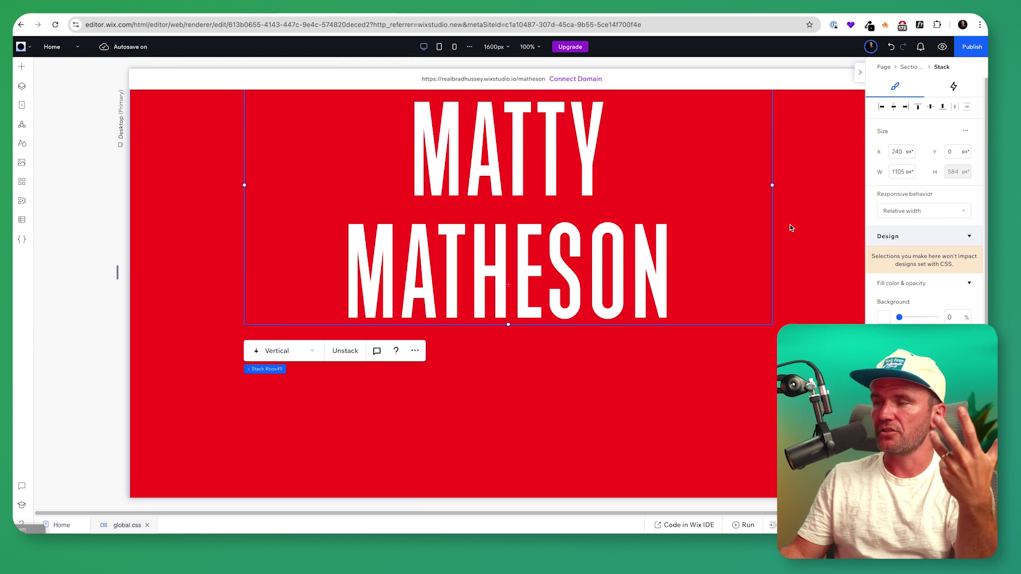
scroll(763, 346, up, 3)
scroll(582, 271, down, 5)
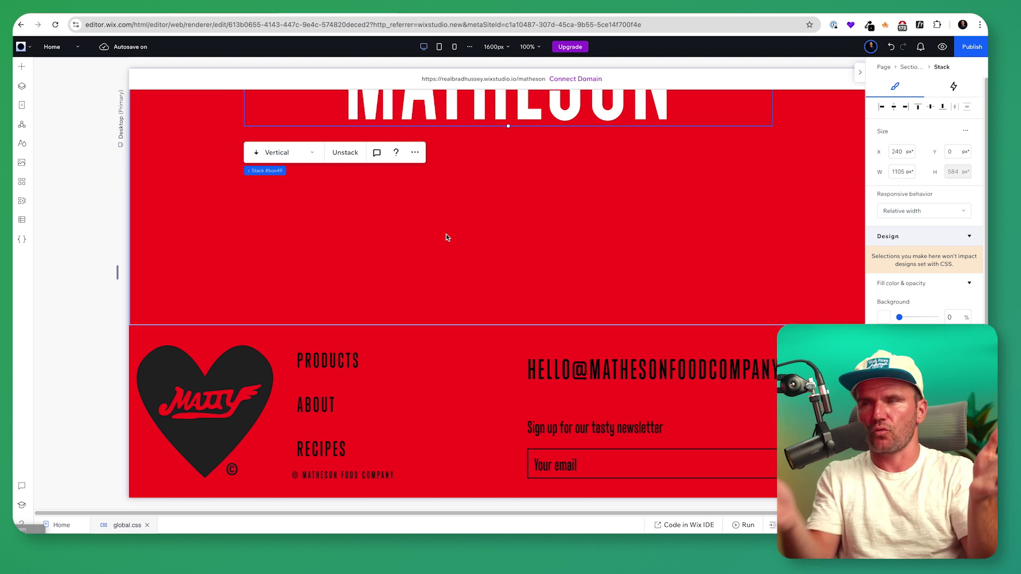
- Add a cell below the heading in the red section and raise the row divider to just beneath MATTY MATHESON
scroll(462, 239, up, 2)
click(361, 287)
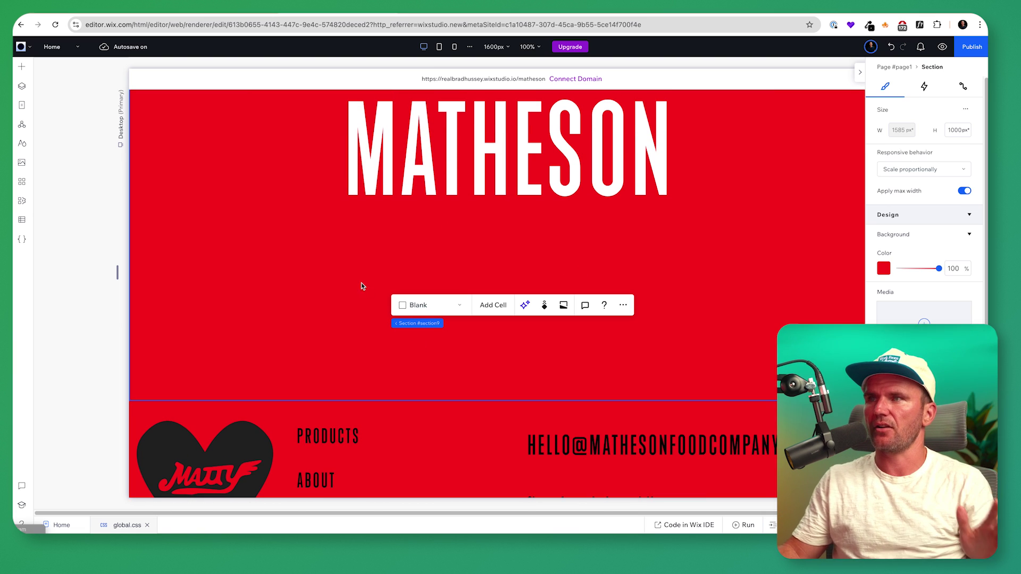
click(497, 308)
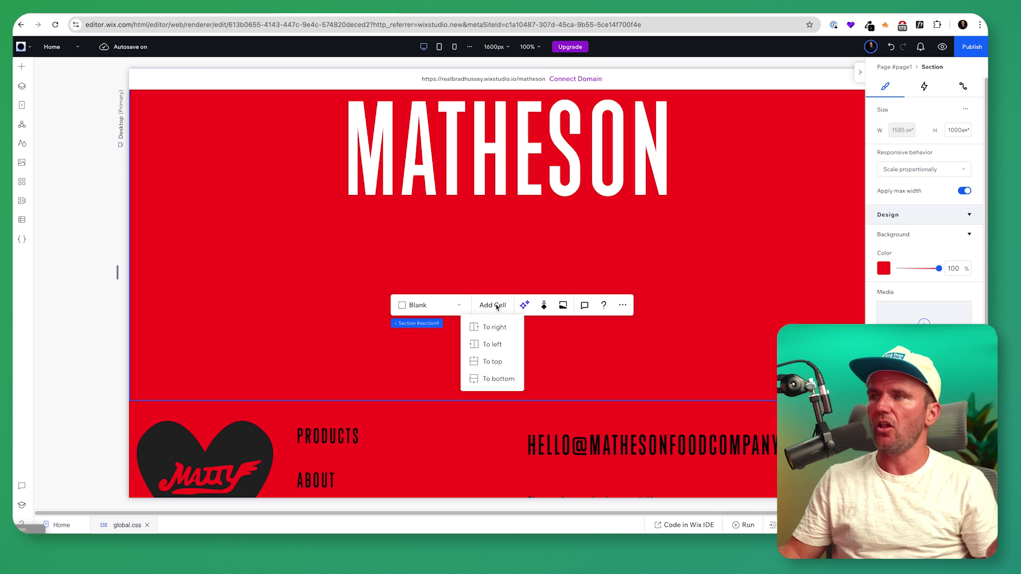
click(542, 243)
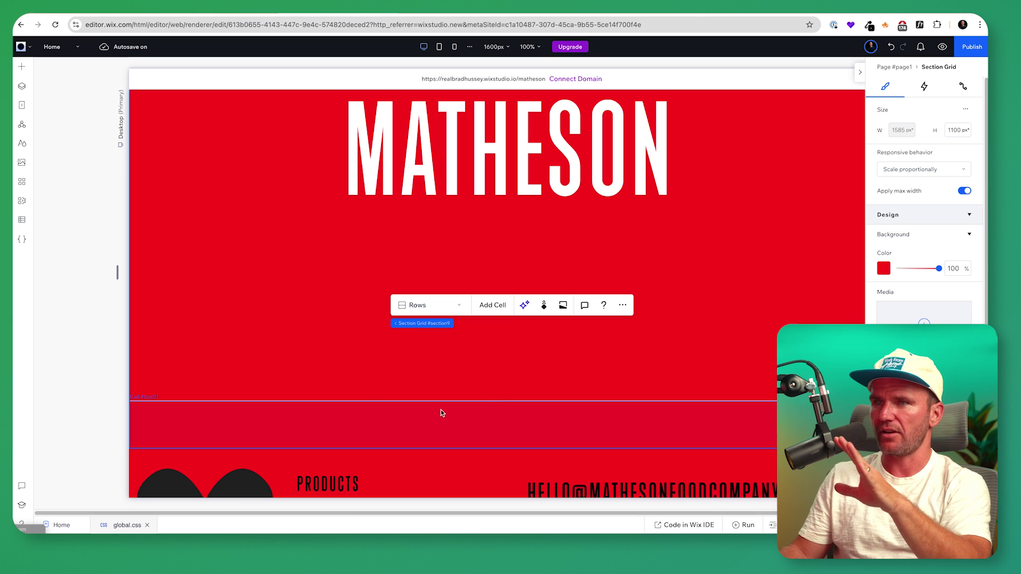
drag(484, 401, 488, 183)
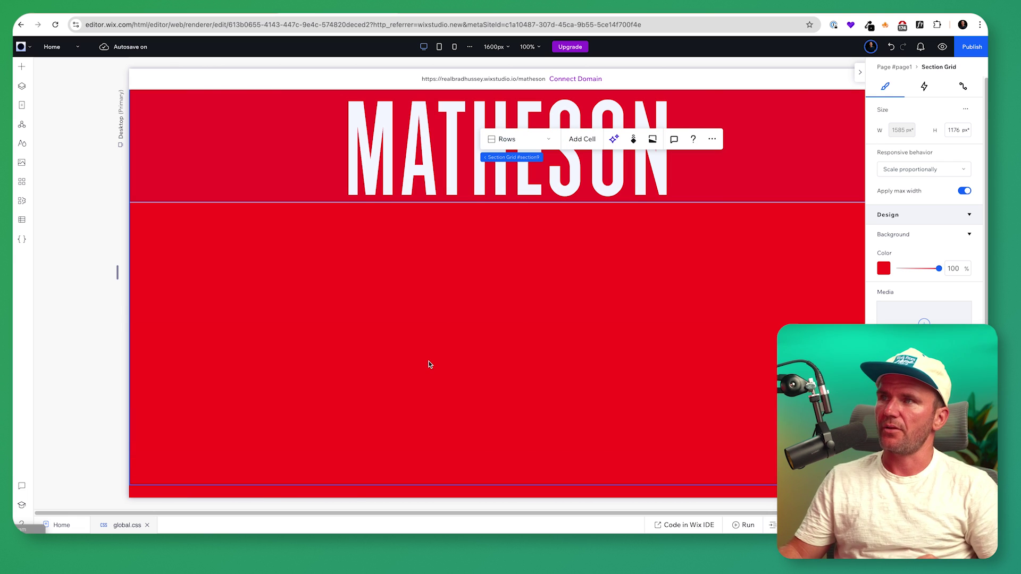
scroll(436, 341, up, 5)
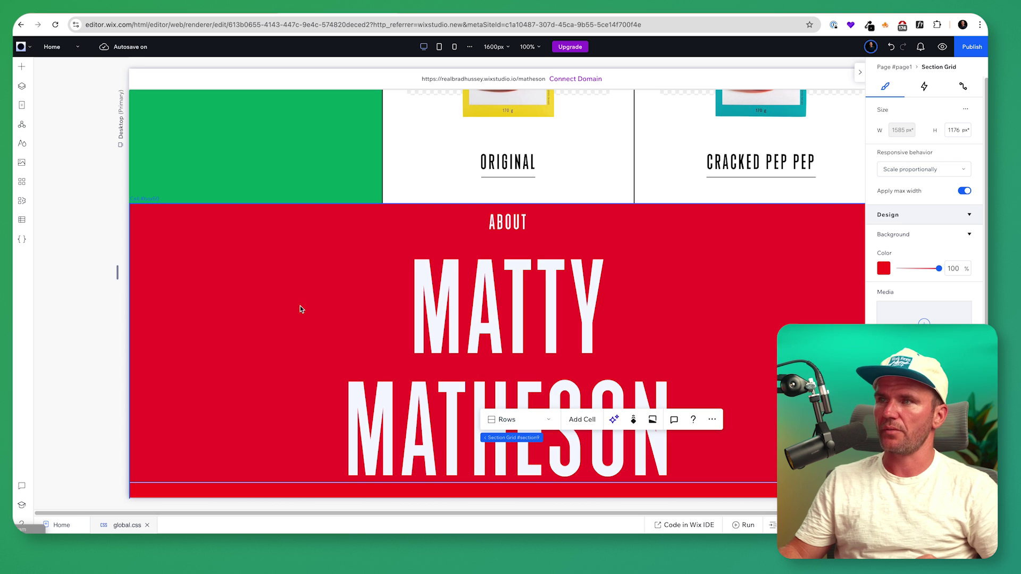
scroll(300, 307, down, 4)
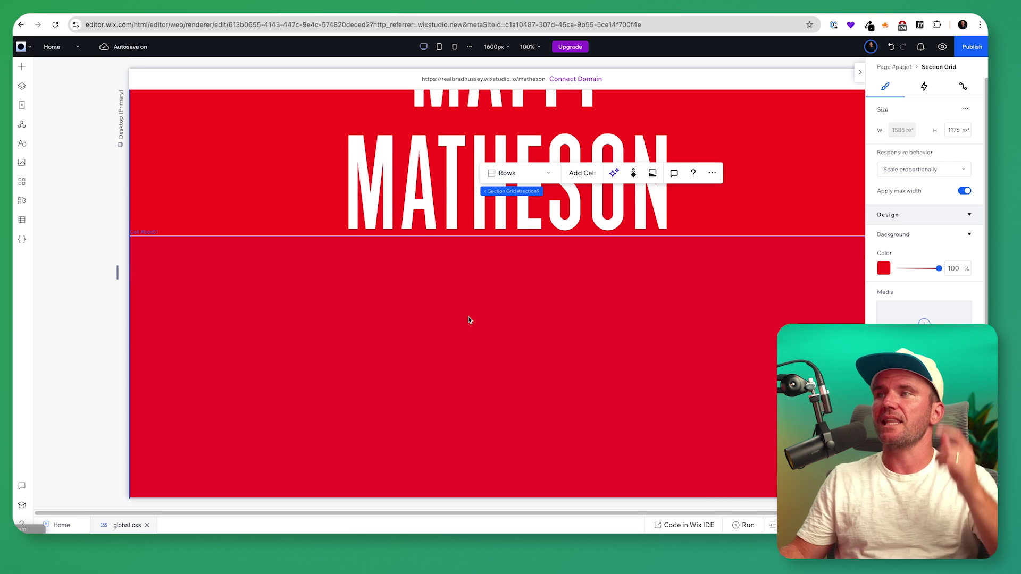
- Split the red section's lower cell into two equal side-by-side columns
click(468, 317)
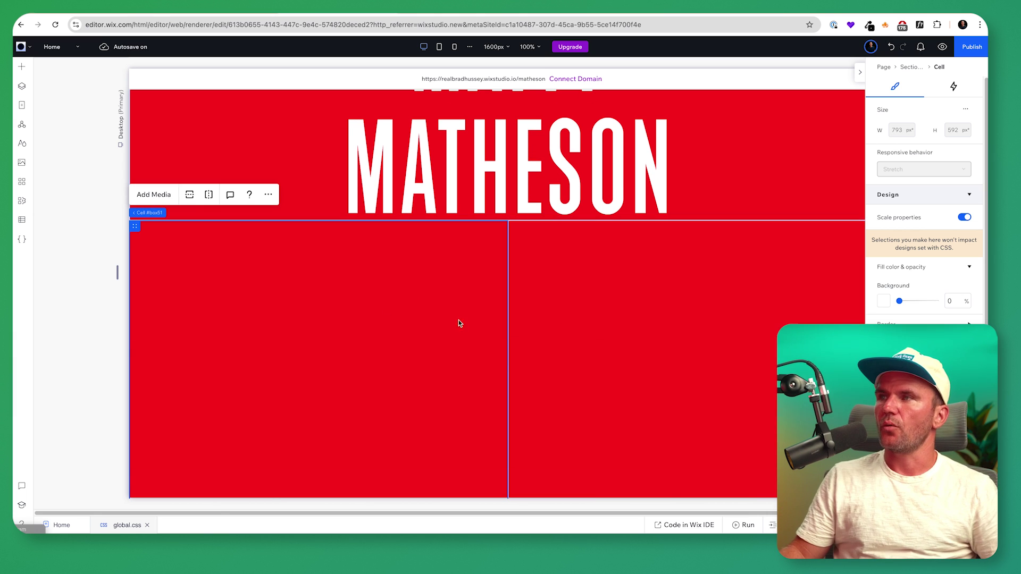
scroll(591, 326, down, 3)
scroll(607, 315, up, 2)
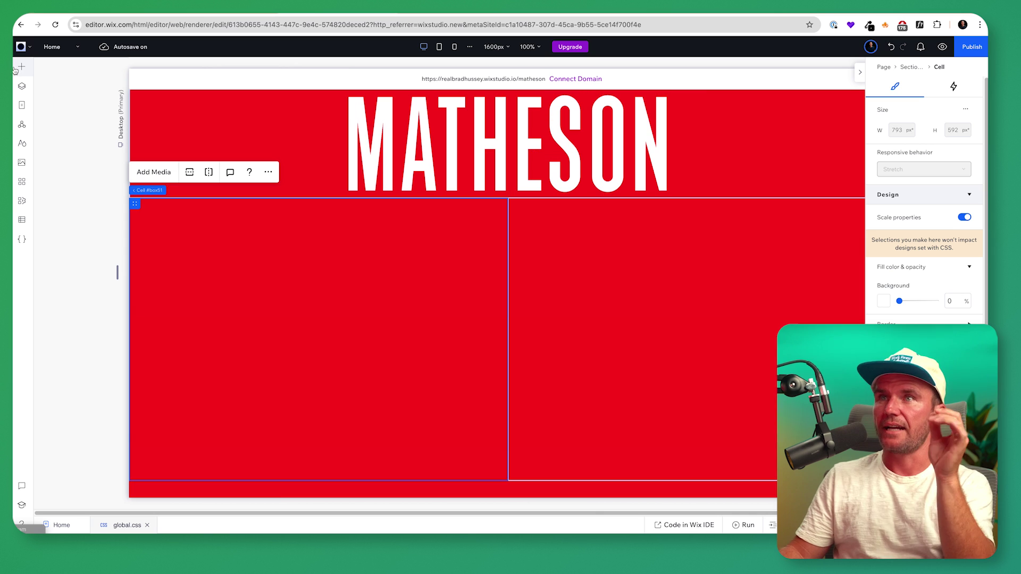
- Add the matty.jpeg photo from the site files and place it in the left cell below the MATTY MATHESON heading
click(21, 66)
click(21, 162)
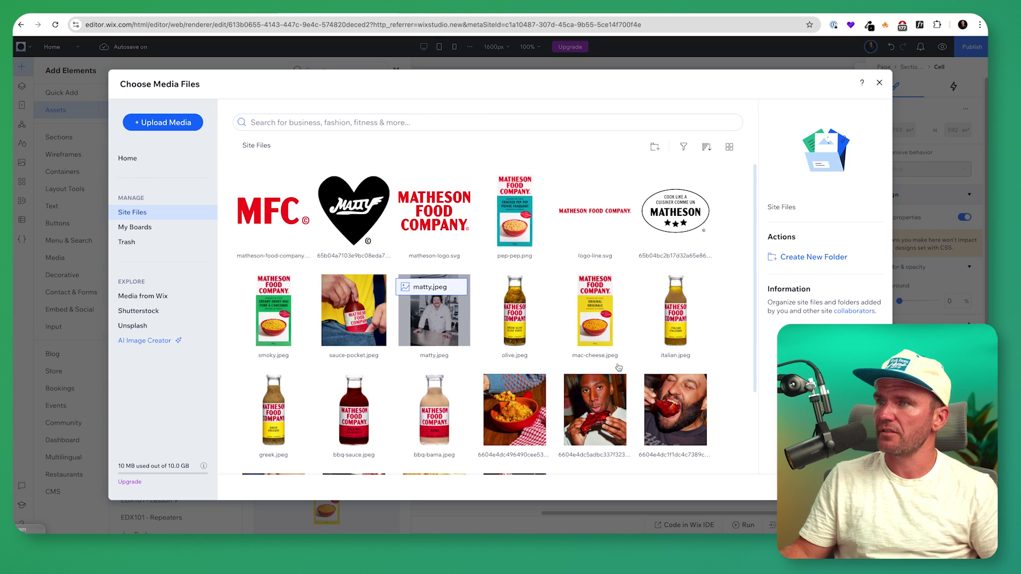
click(444, 326)
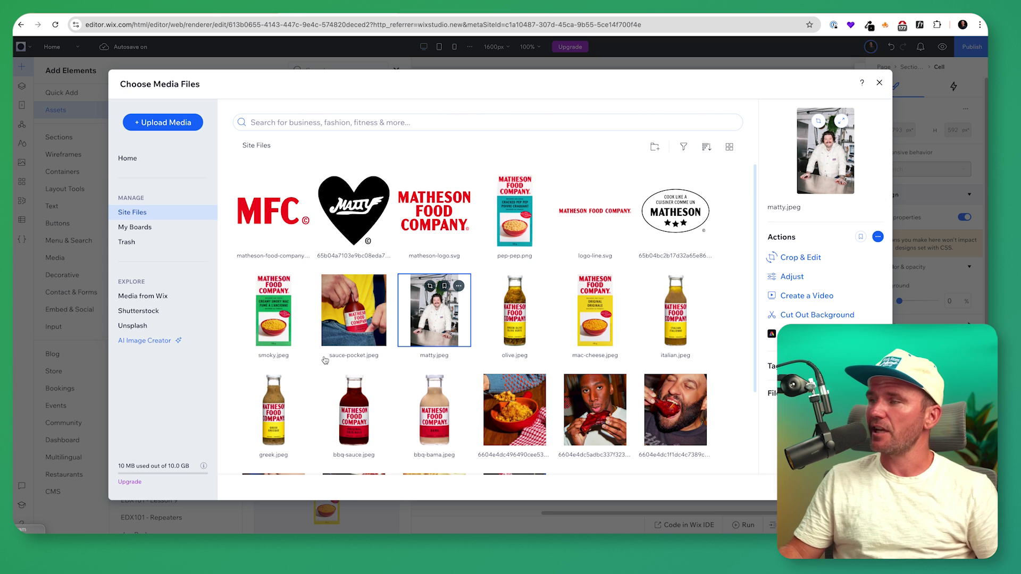
key(Escape)
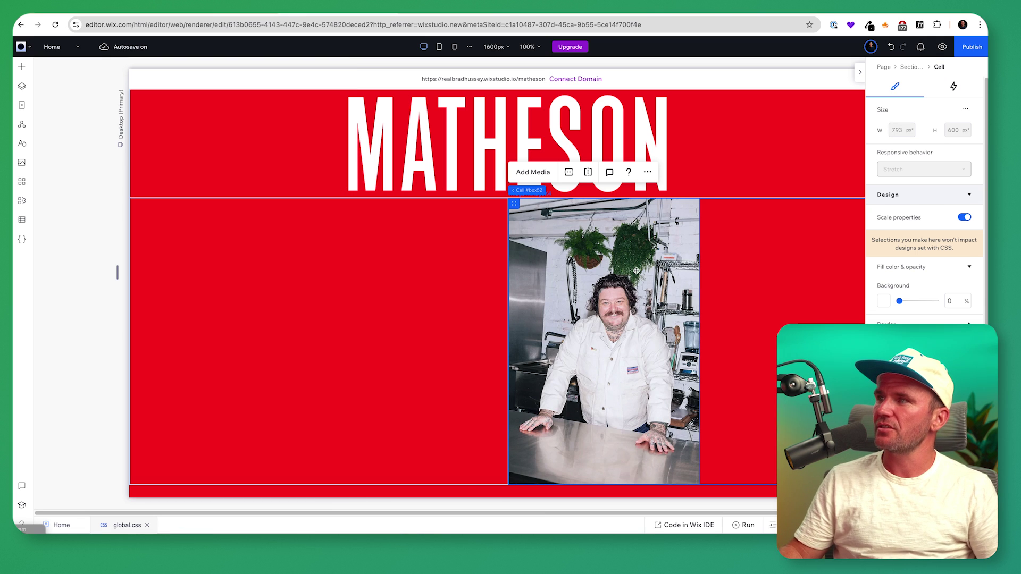
drag(637, 271, 437, 269)
scroll(577, 347, down, 3)
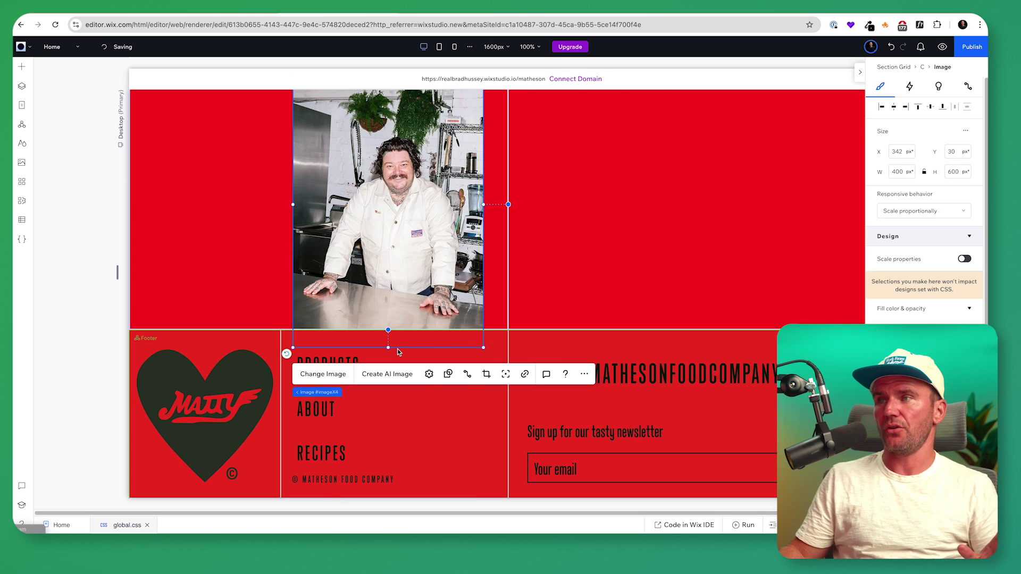
scroll(398, 352, up, 2)
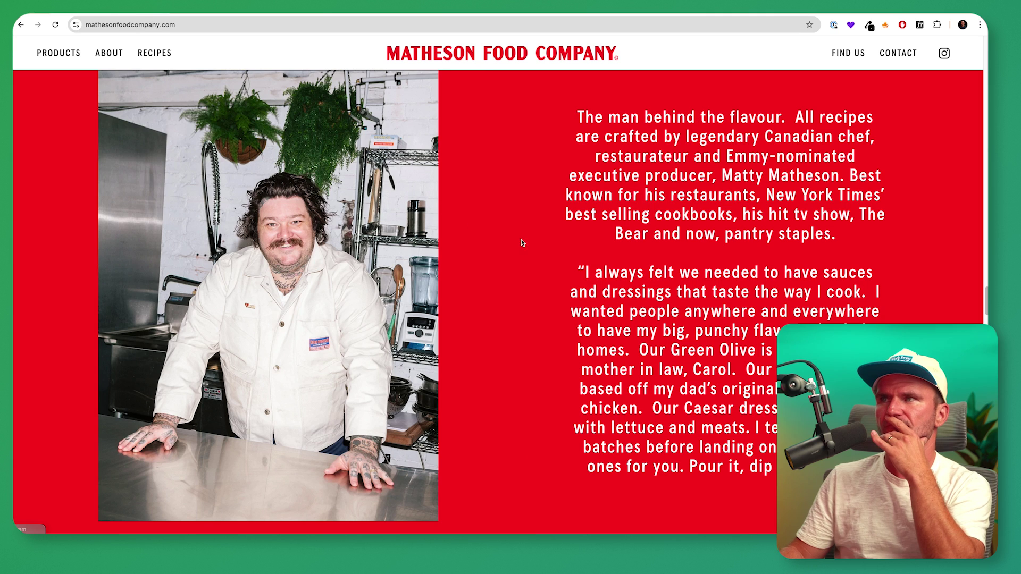
- Check the reference site's about section and insert the matching about paragraph from the Matheson library into the red section's right cell
scroll(524, 250, up, 2)
scroll(527, 264, down, 2)
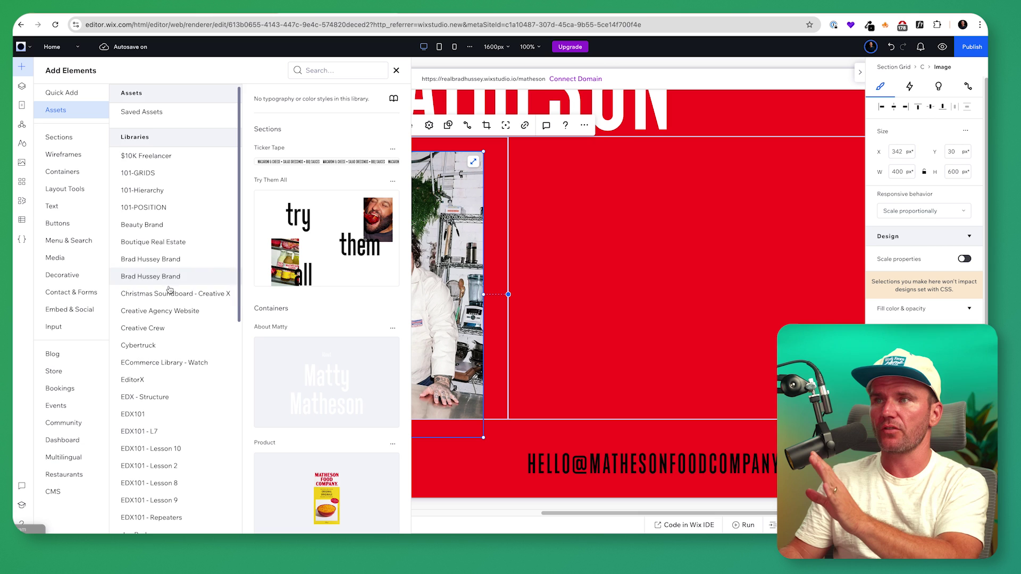
scroll(195, 393, down, 5)
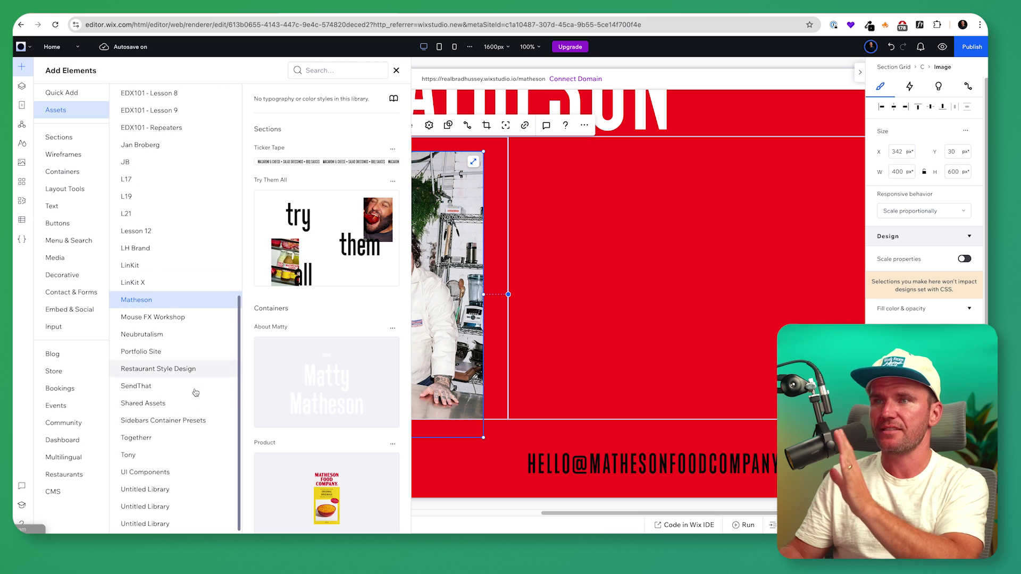
scroll(327, 319, down, 10)
drag(327, 224, 396, 72)
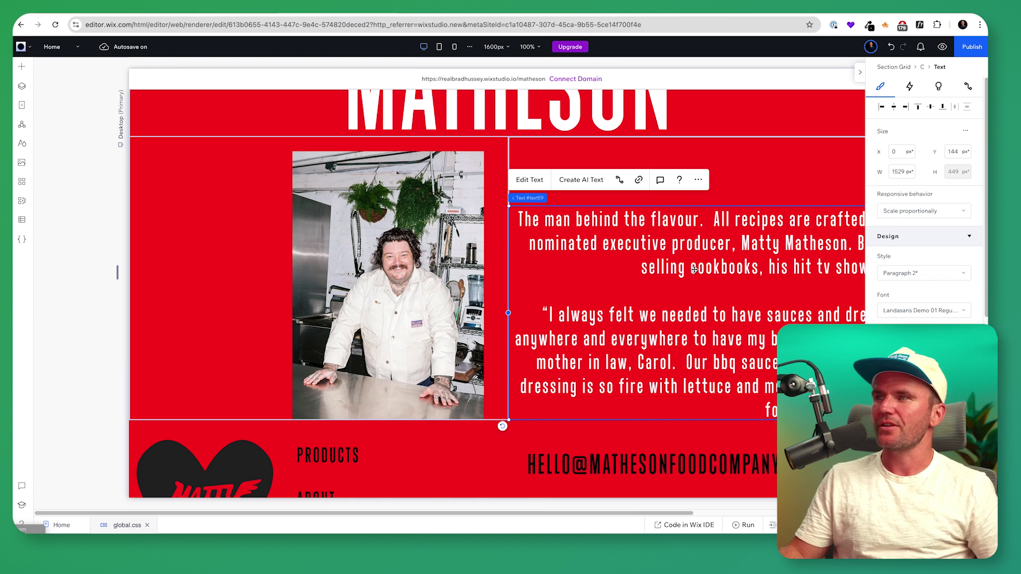
- Narrow the about paragraph to about 627 px and align it to the top centre of its cell
scroll(682, 290, right, 3)
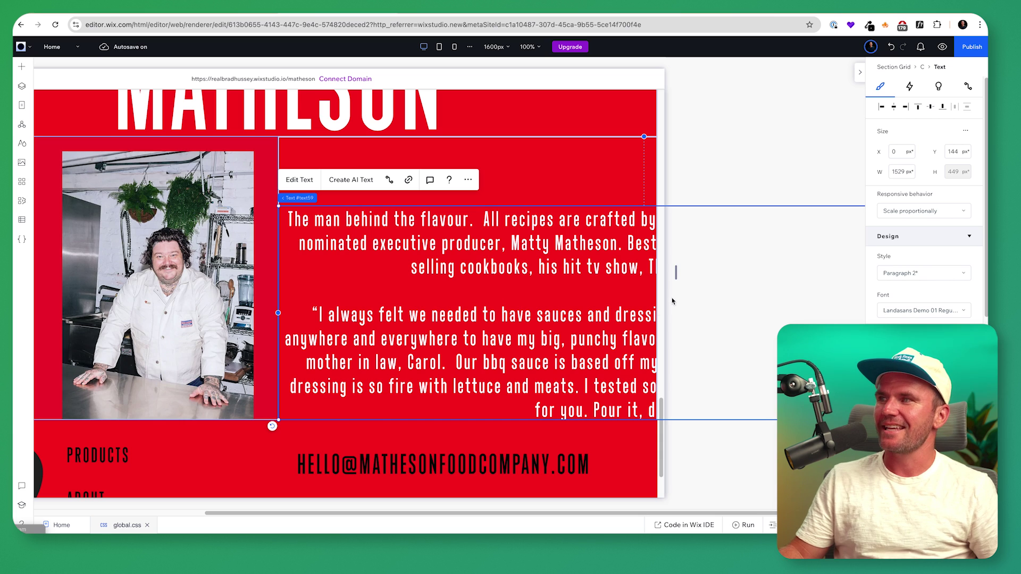
scroll(619, 318, right, 6)
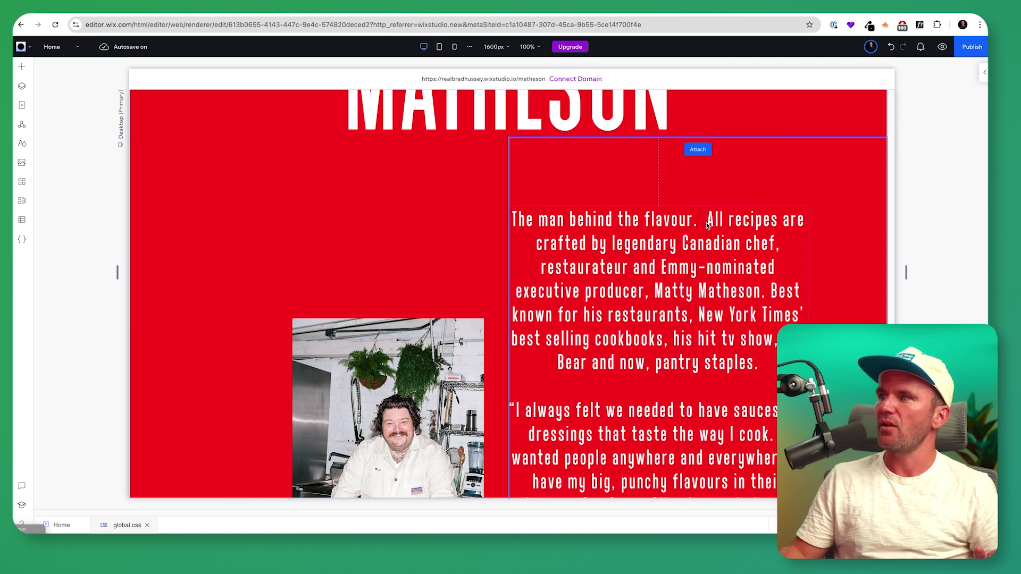
click(984, 72)
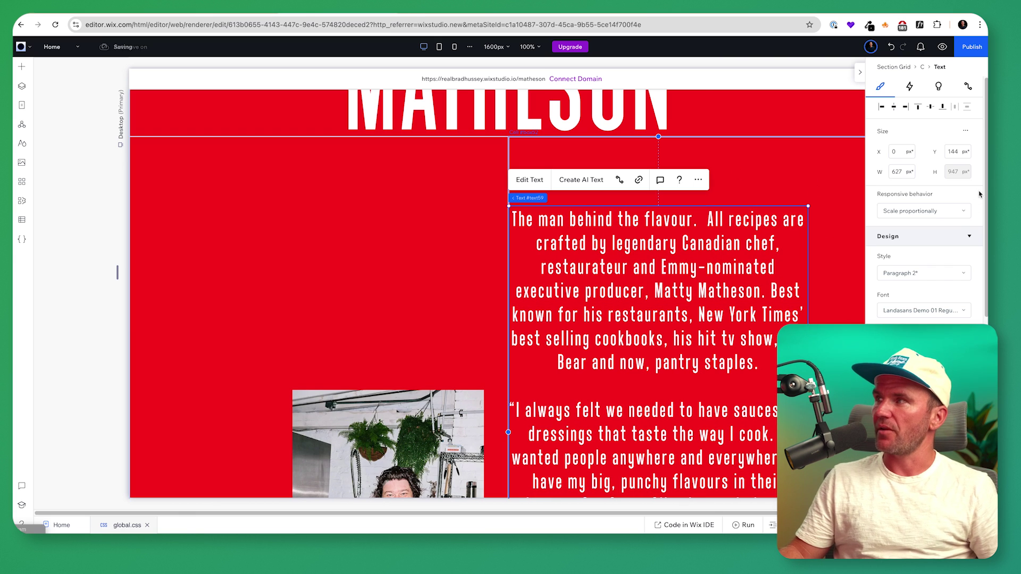
click(930, 108)
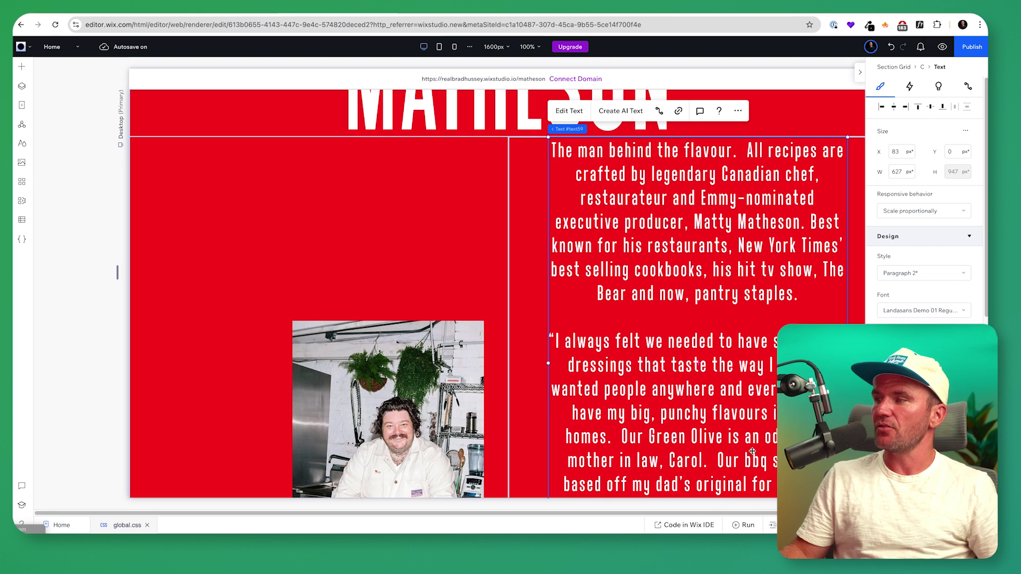
- Examine the about-text class on the paragraph and its text-transform rule in global.css
click(127, 524)
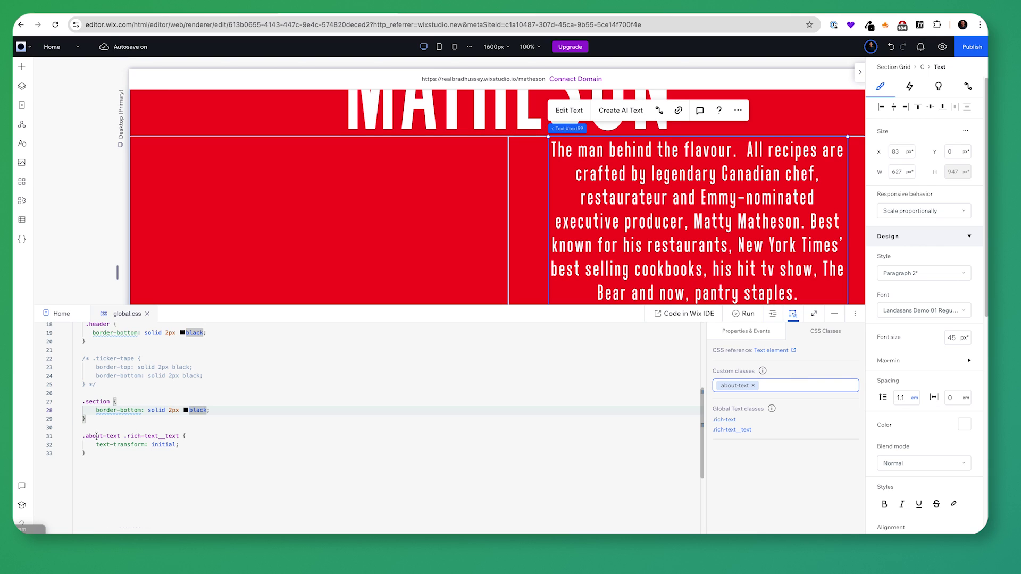
double_click(96, 437)
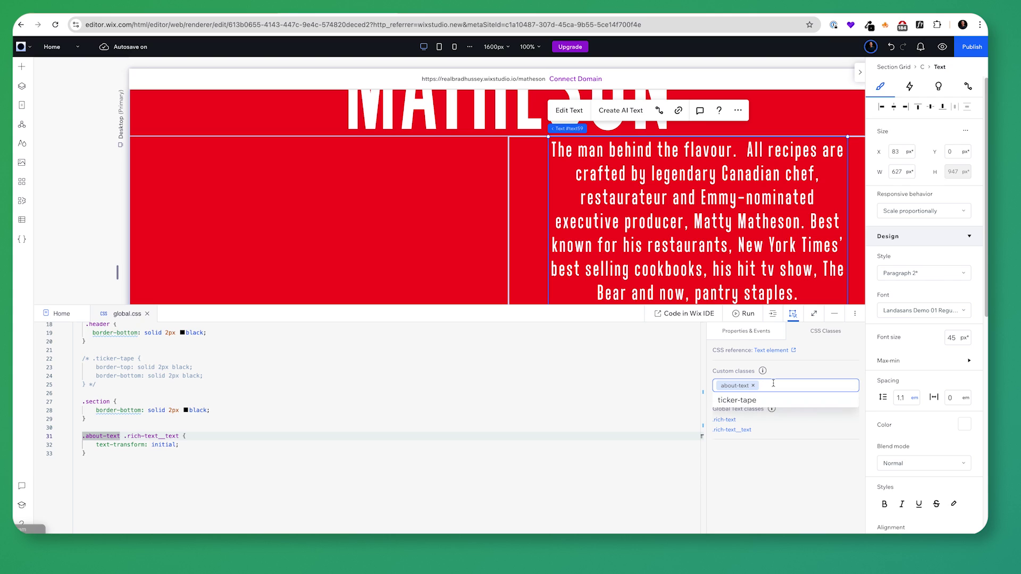
key(Escape)
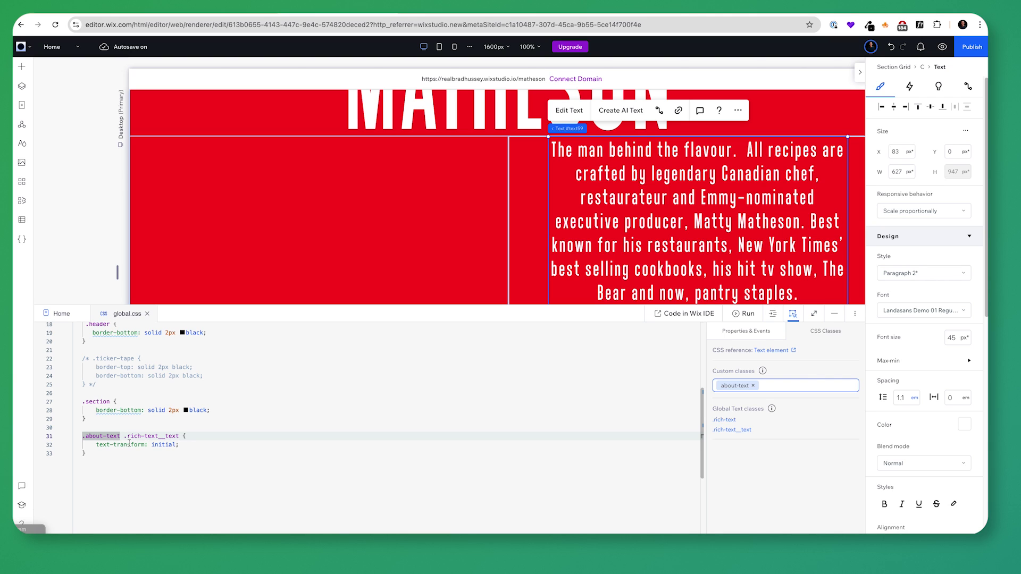
click(116, 443)
scroll(116, 443, down, 1)
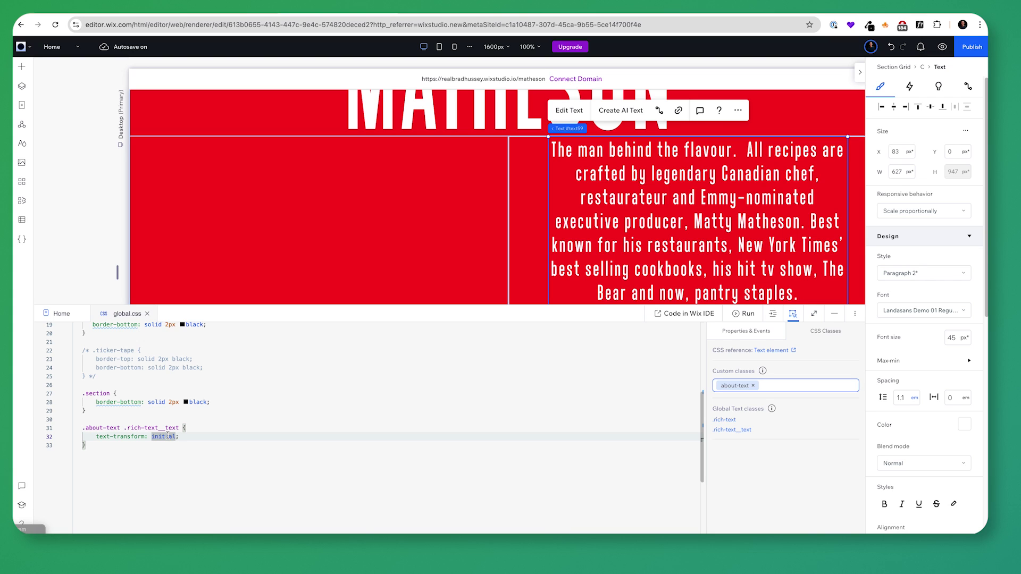
- Try commenting out text-transform: initial in the .about-text rule, review the global uppercase rule, restore the line and collapse the code editor
click(213, 439)
key(ctrl+slash)
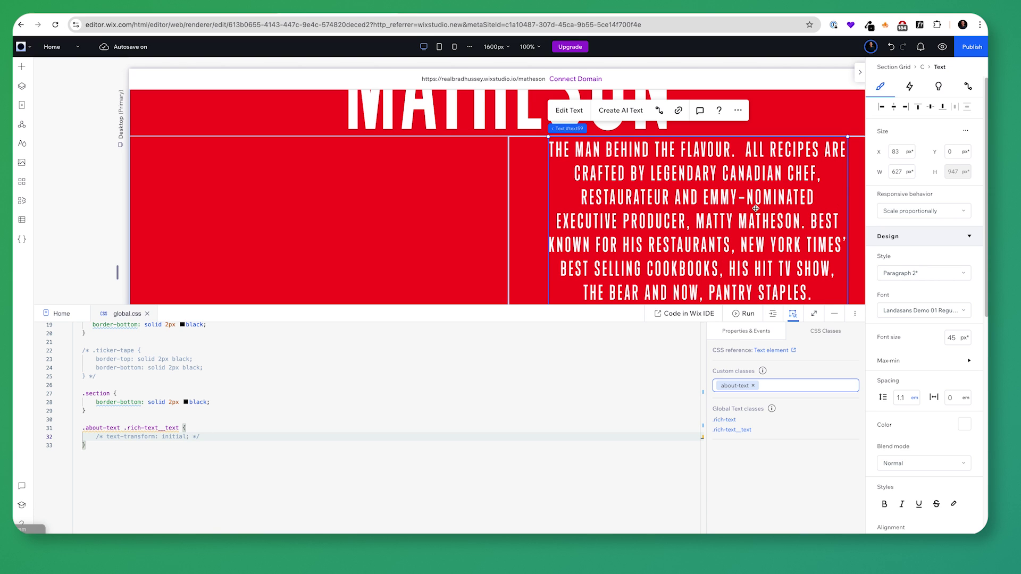
scroll(239, 393, up, 5)
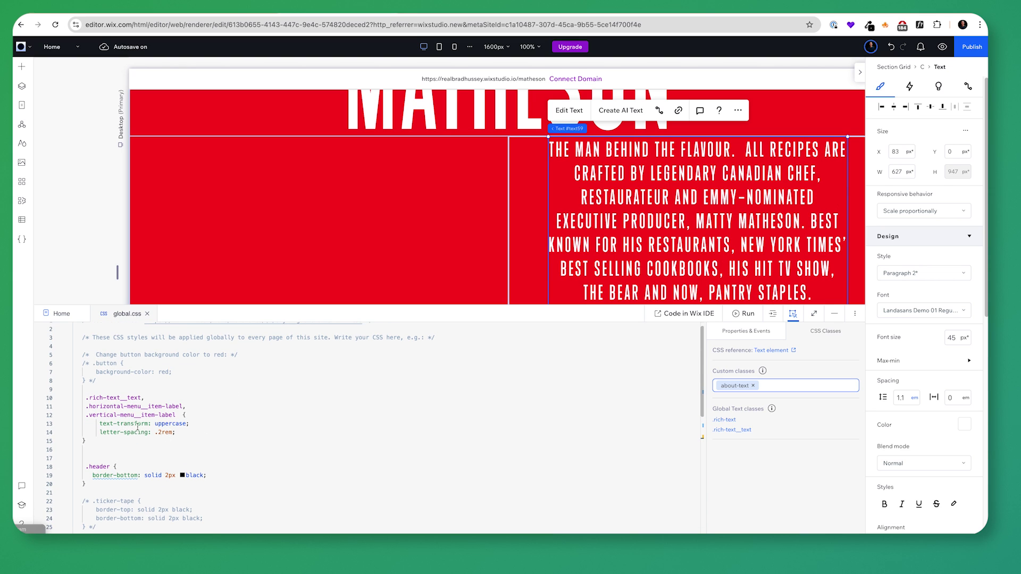
scroll(137, 426, down, 7)
key(super+slash)
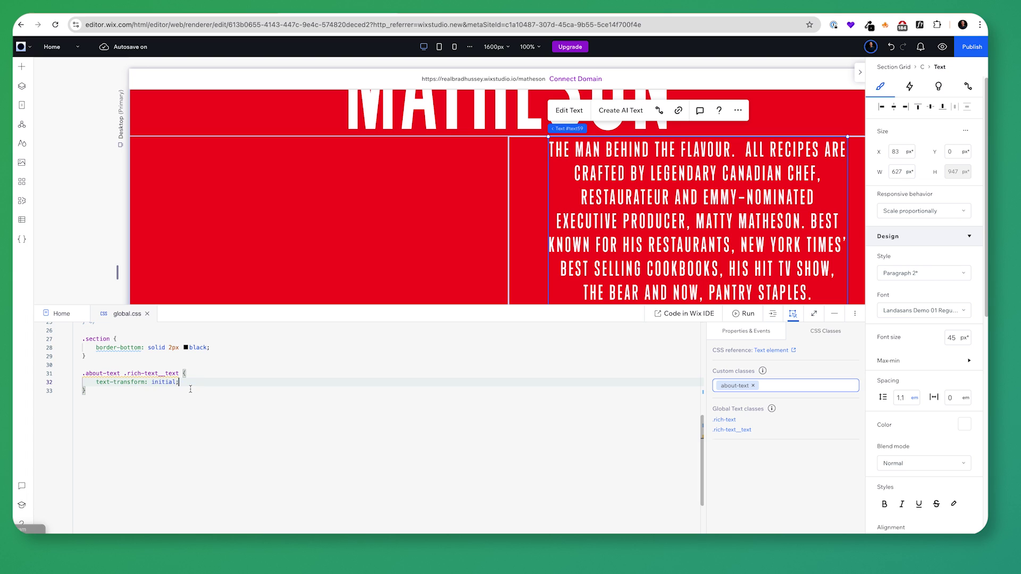
click(834, 314)
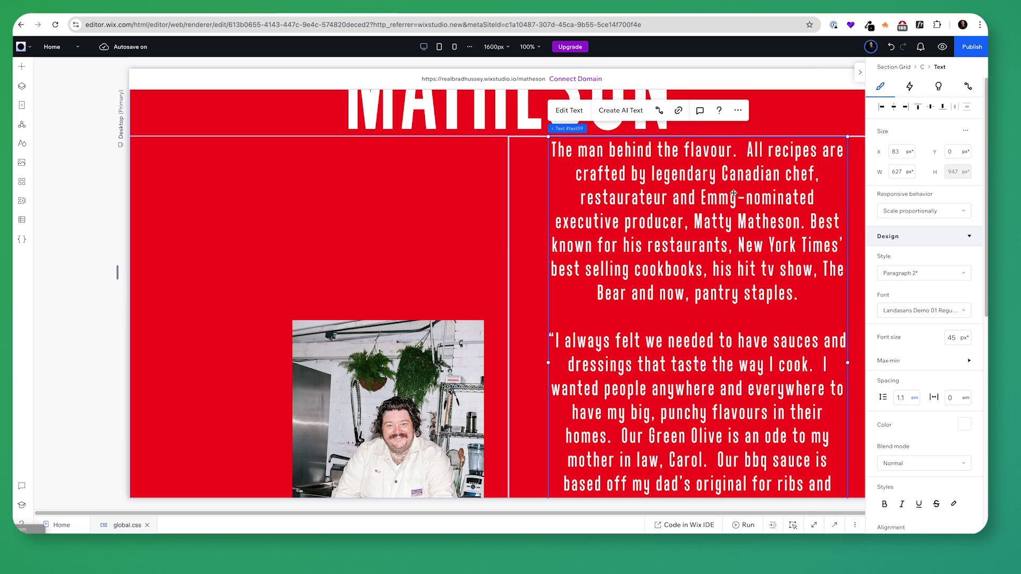
- Align the about paragraph to the left edge of its cell and stretch the chef photo to fill the left cell
click(881, 106)
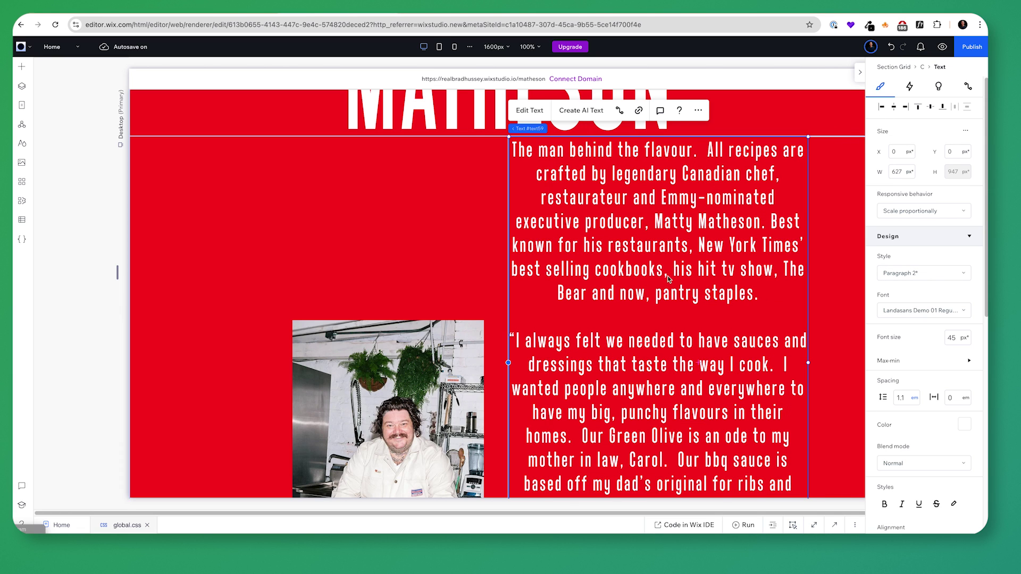
scroll(606, 340, down, 3)
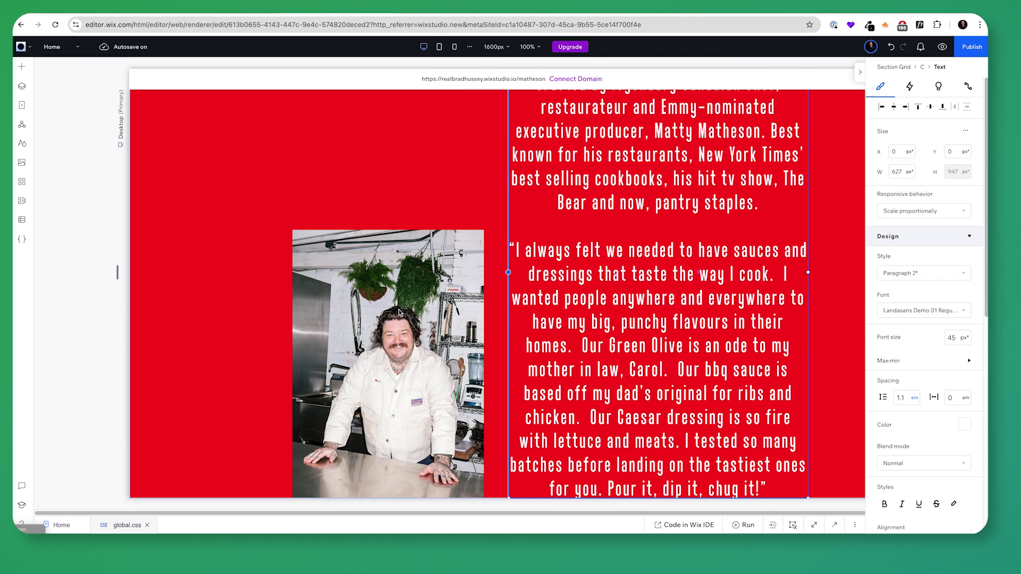
click(411, 261)
click(464, 240)
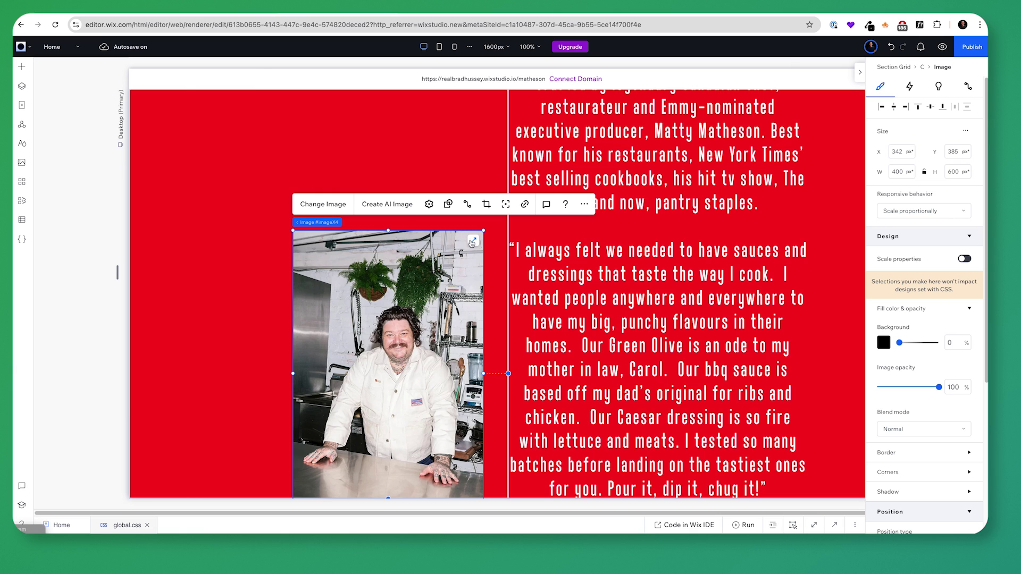
click(472, 241)
scroll(638, 338, up, 3)
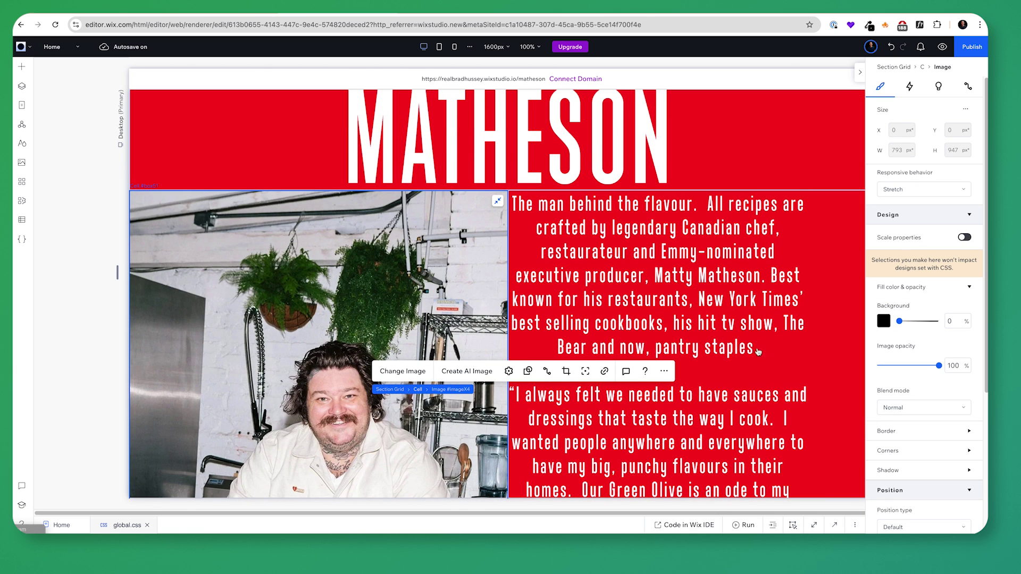
- Set the padding of the cell holding the chef photo to 5% on all sides
click(418, 389)
scroll(939, 426, down, 4)
click(925, 462)
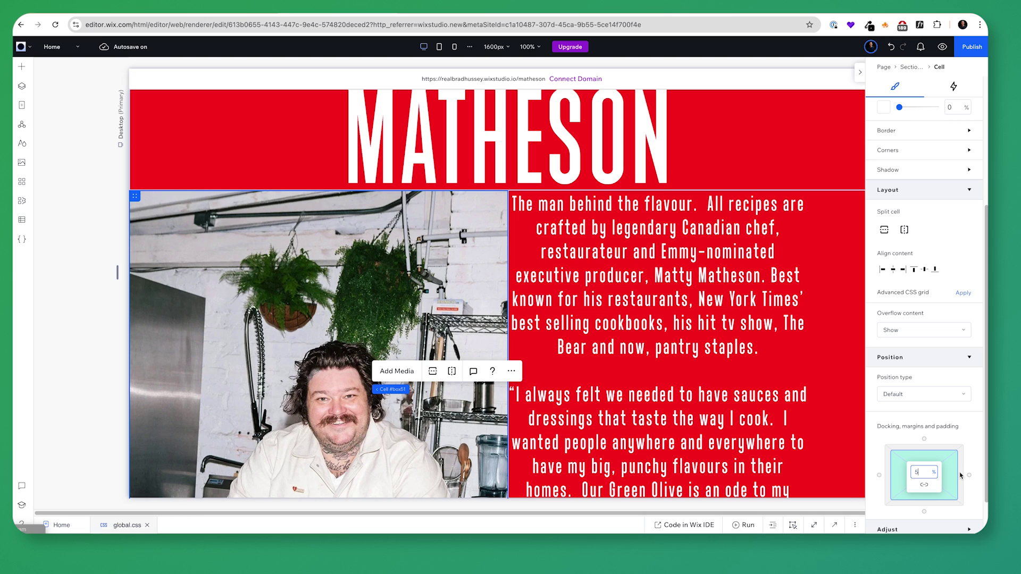
key(Return)
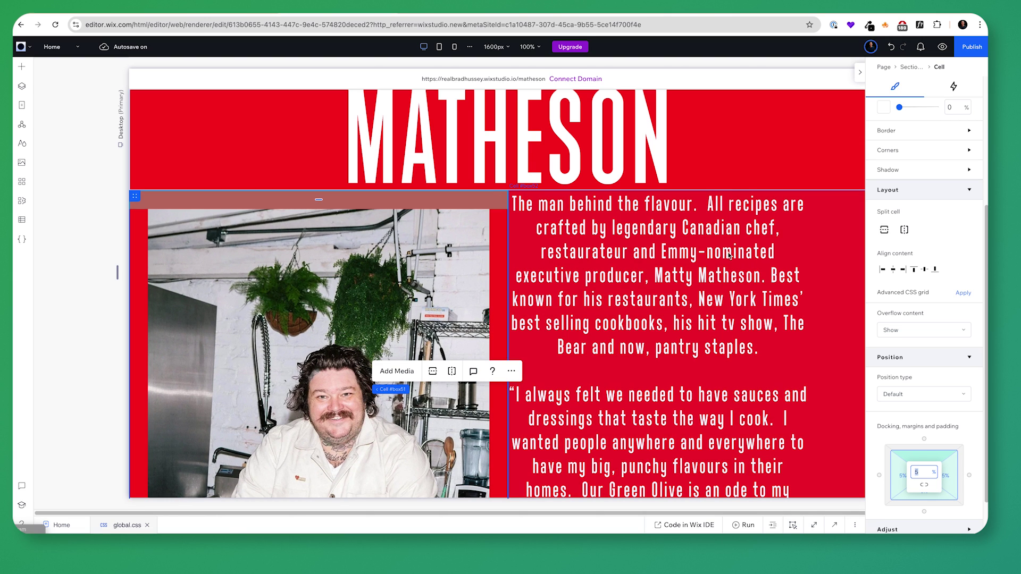
- Set the padding of the cell holding the about paragraph to 5% on all sides
click(731, 354)
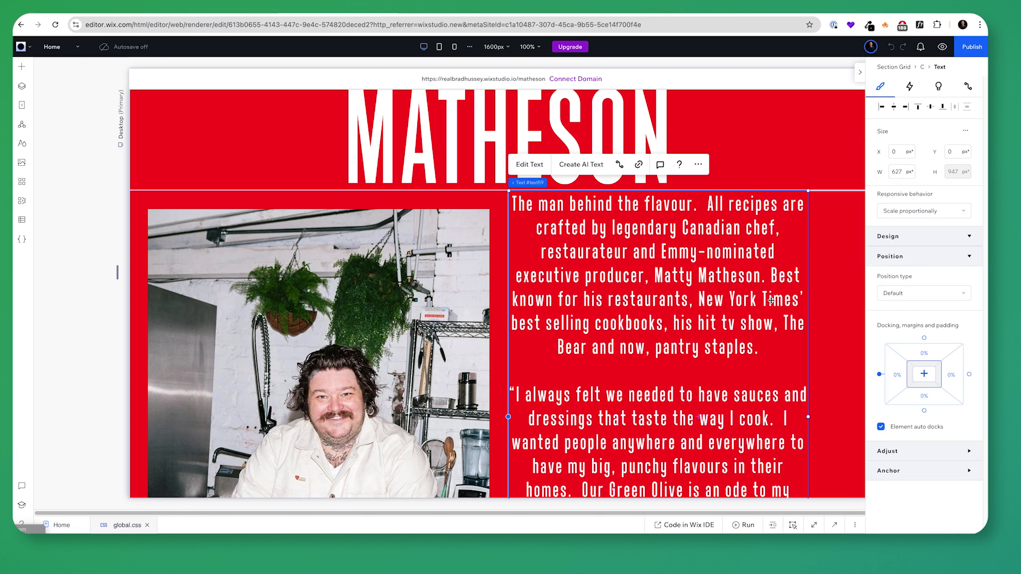
click(562, 185)
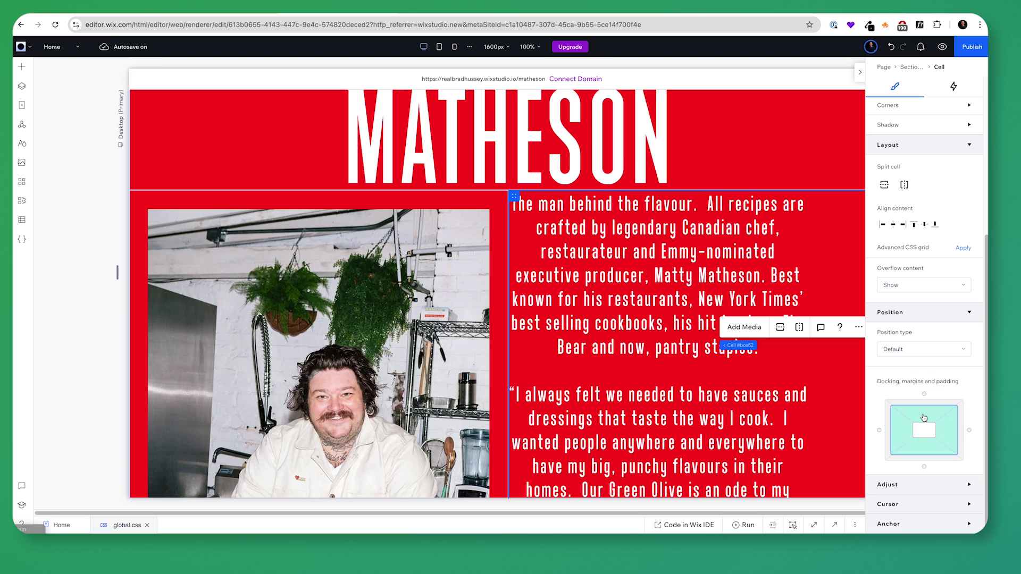
click(924, 416)
text(5)
key(Return)
- Set the padding of the cell holding the ABOUT MATTY MATHESON headings to 5% on all sides
scroll(739, 230, up, 2)
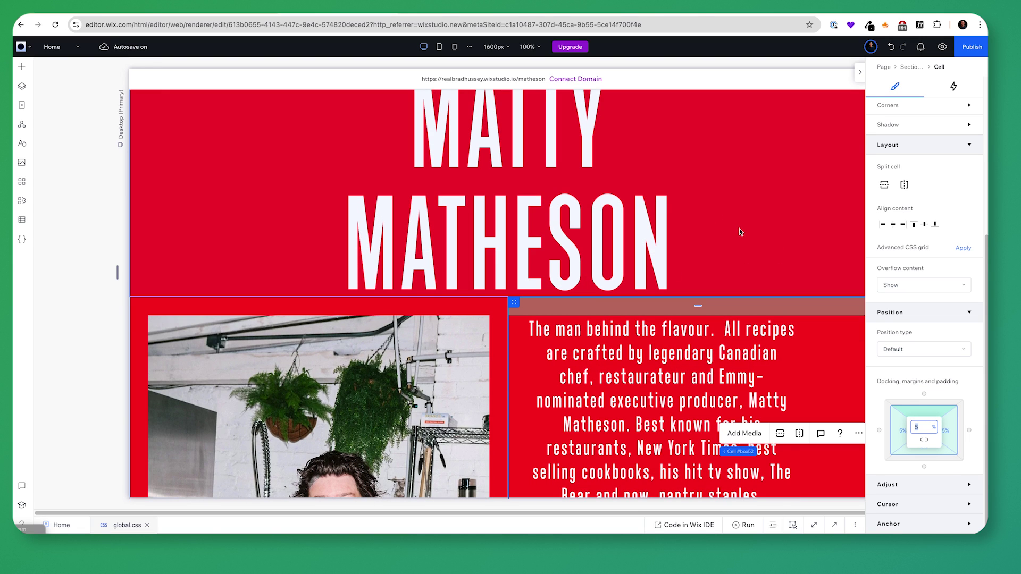
click(745, 233)
scroll(745, 233, up, 1)
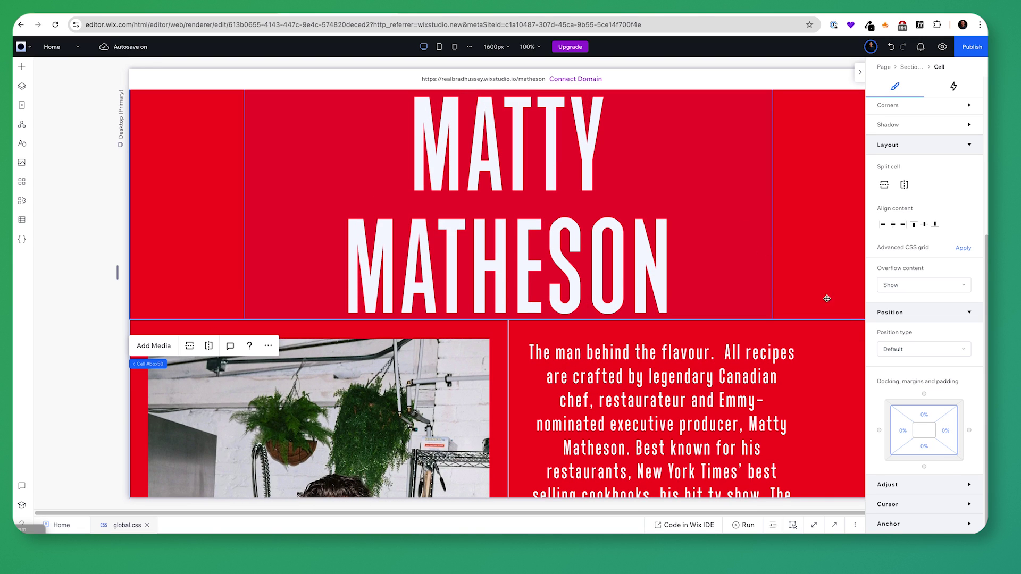
click(926, 417)
text(5)
key(Return)
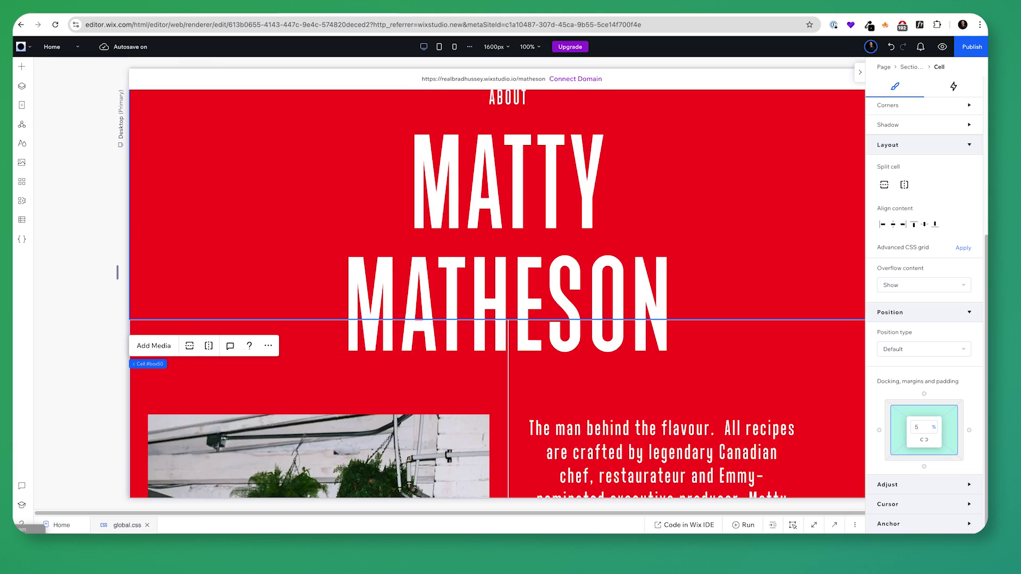
- Switch to the reference site mathesonfoodcompany.com and examine the map and the TRY THEM ALL! section's layout and text effect
scroll(692, 390, down, 10)
scroll(692, 390, up, 3)
scroll(692, 390, up, 5)
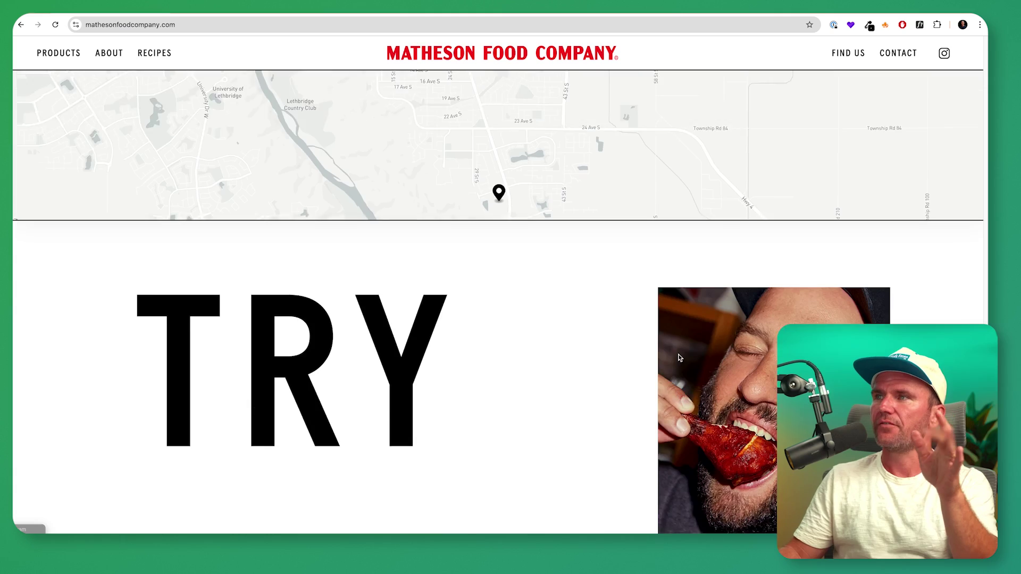
scroll(641, 314, down, 4)
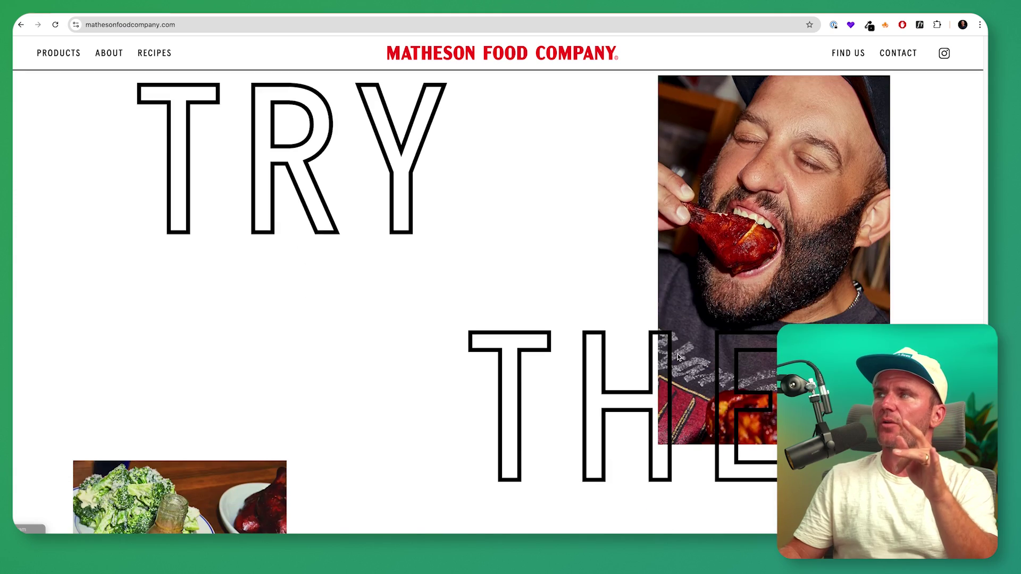
scroll(642, 315, up, 6)
scroll(642, 315, down, 4)
scroll(642, 315, down, 5)
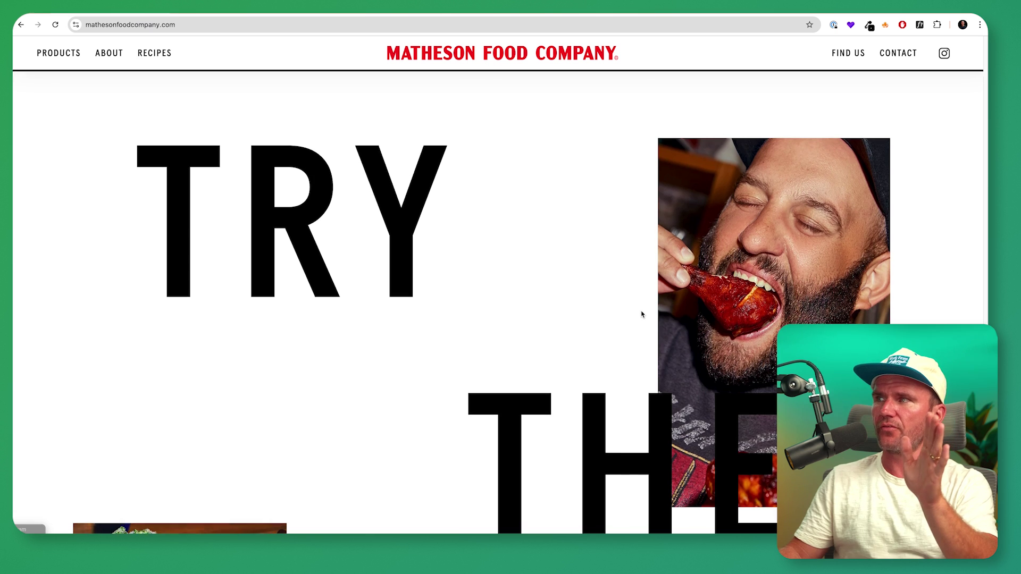
scroll(641, 313, down, 5)
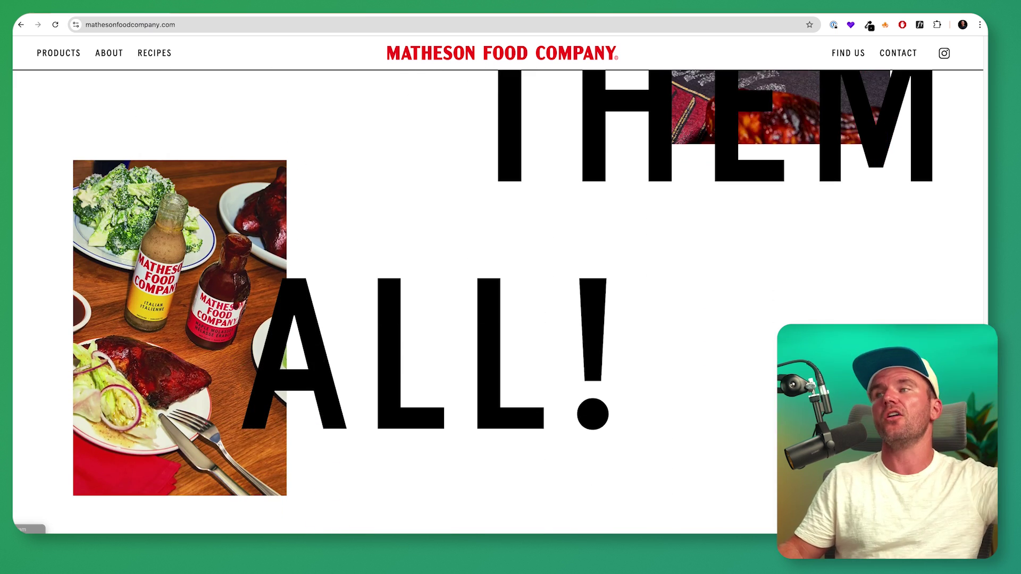
- Switch back to the Wix Studio editor and add a blank section between the red about section and the footer
scroll(717, 362, up, 5)
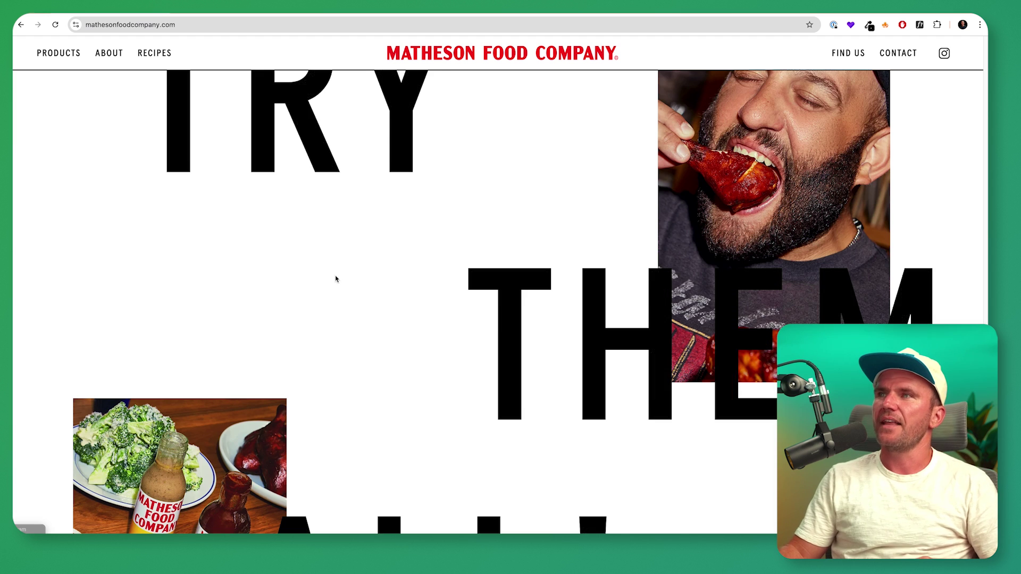
scroll(353, 191, up, 2)
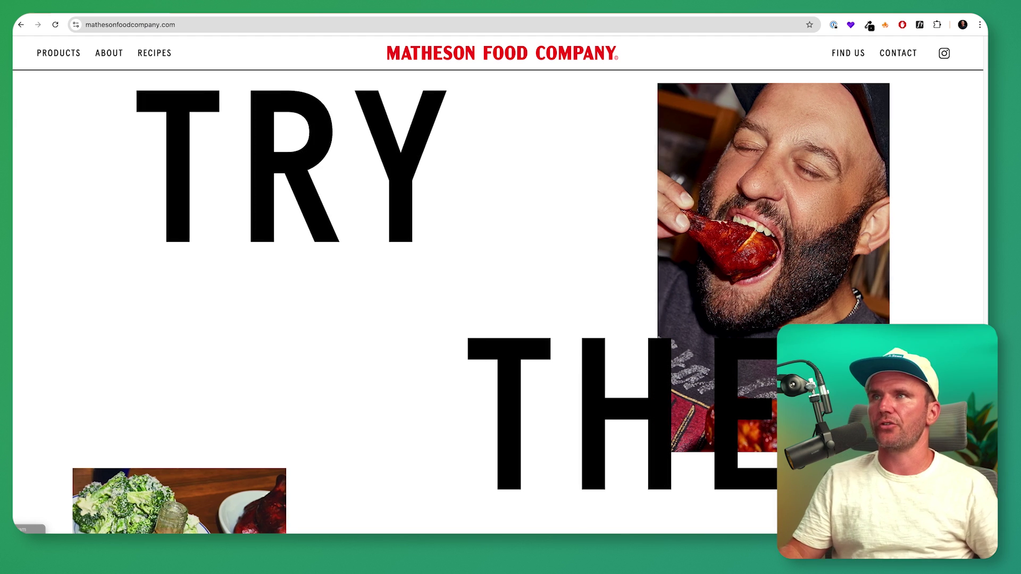
key(ctrl+Tab)
scroll(706, 432, down, 8)
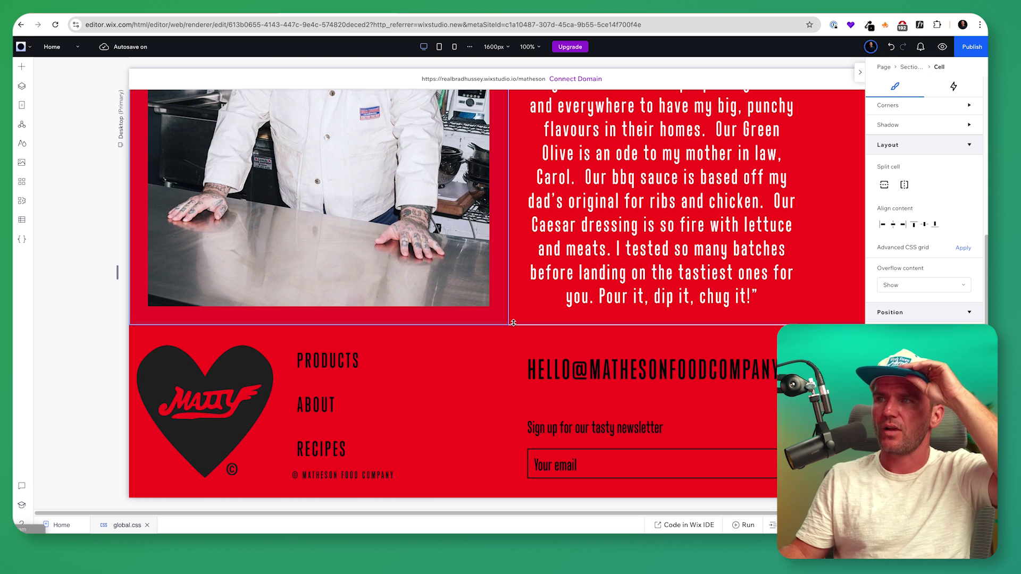
click(516, 321)
- Insert the saved Try Them All section from the asset library onto the page above the footer
click(21, 67)
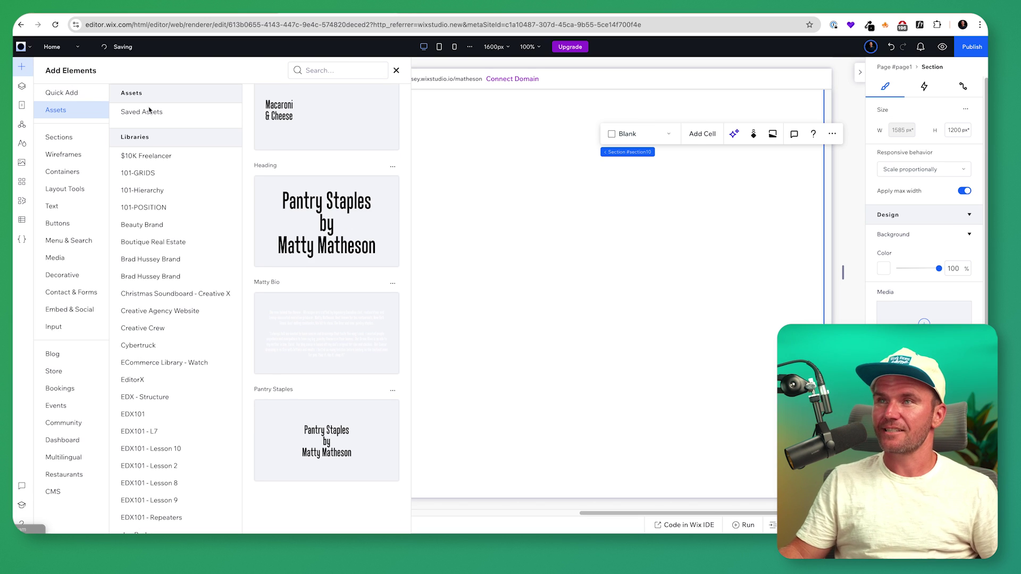
scroll(171, 264, down, 3)
scroll(379, 285, up, 5)
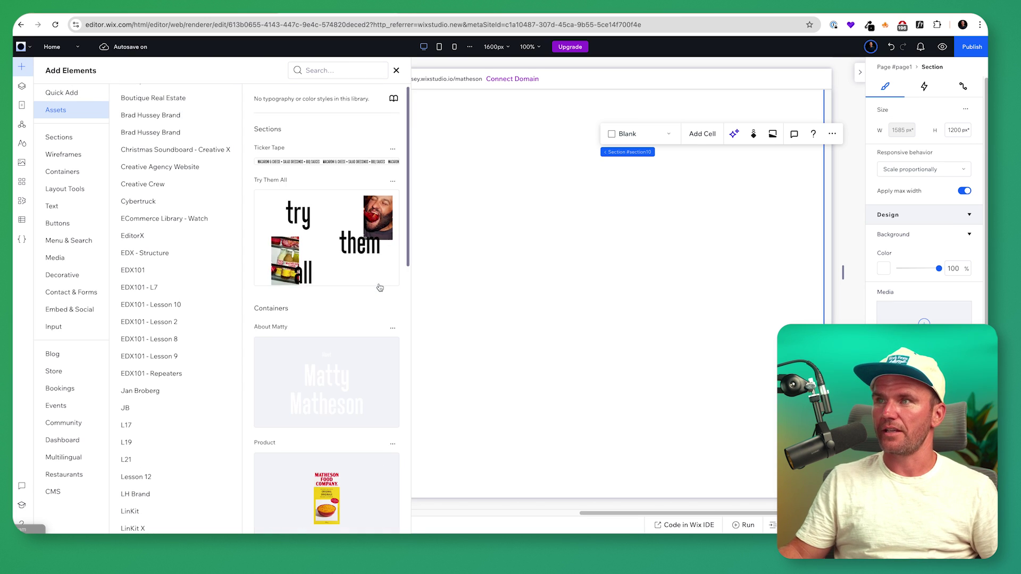
drag(330, 229, 731, 228)
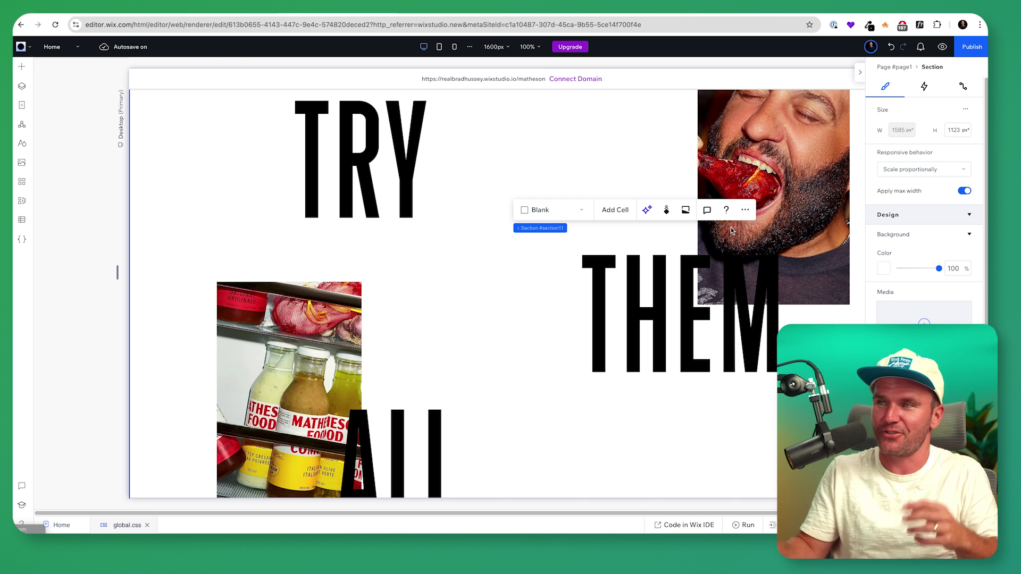
- Open the mouse effect choices of the TRY text in the Try Them All section
scroll(823, 322, up, 1)
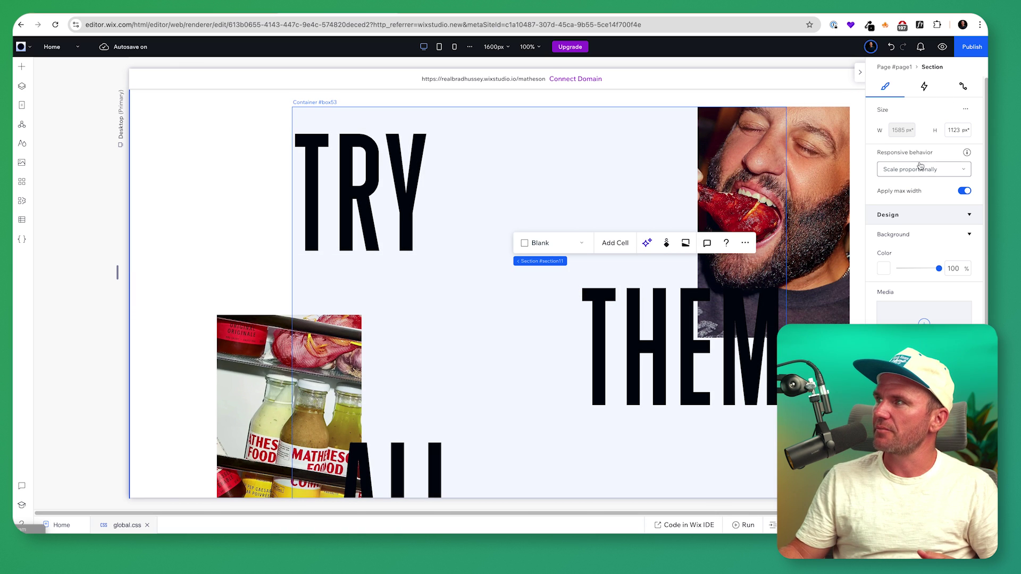
scroll(795, 283, up, 2)
scroll(795, 283, down, 2)
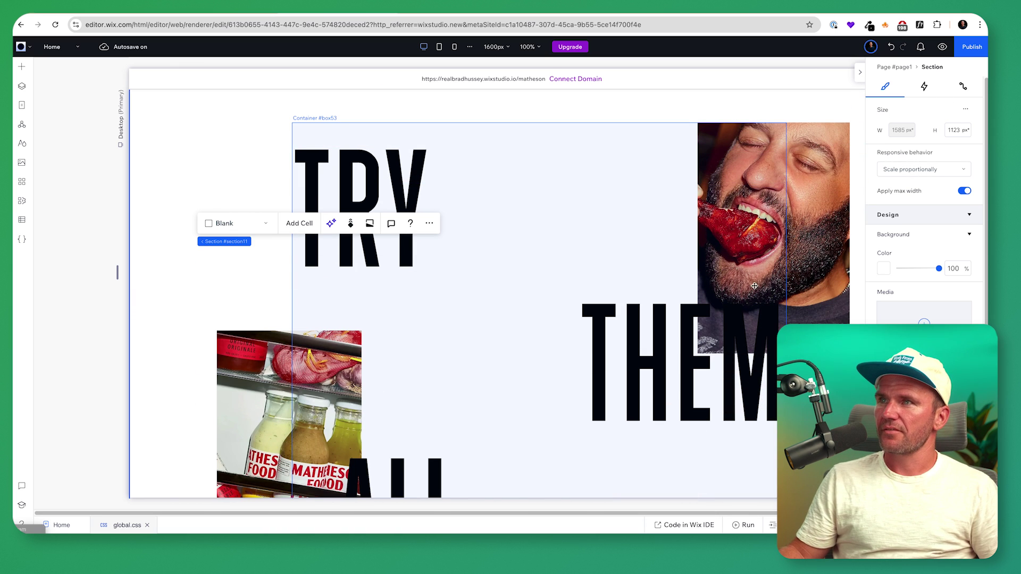
scroll(686, 288, right, 2)
scroll(659, 304, down, 2)
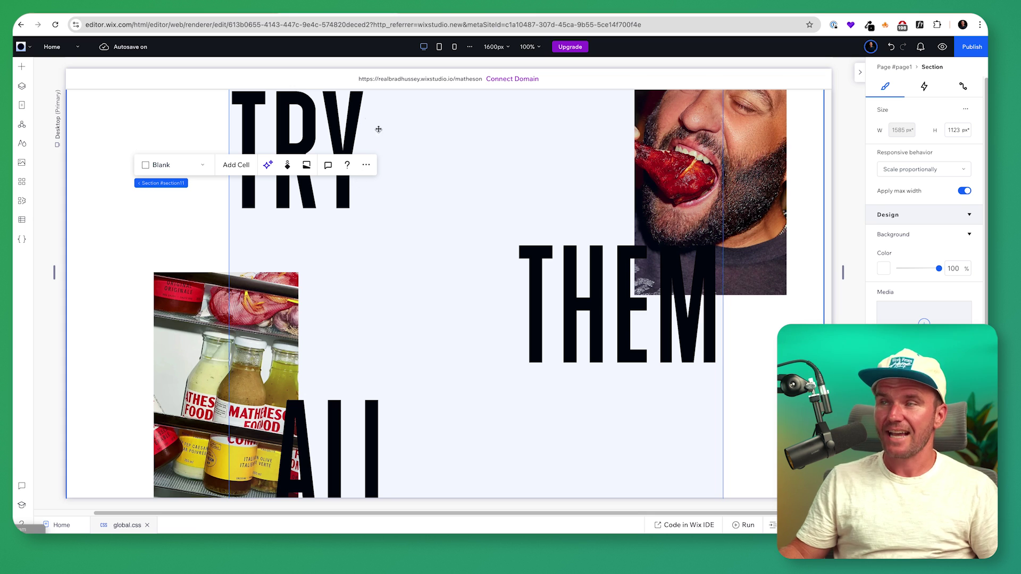
click(345, 110)
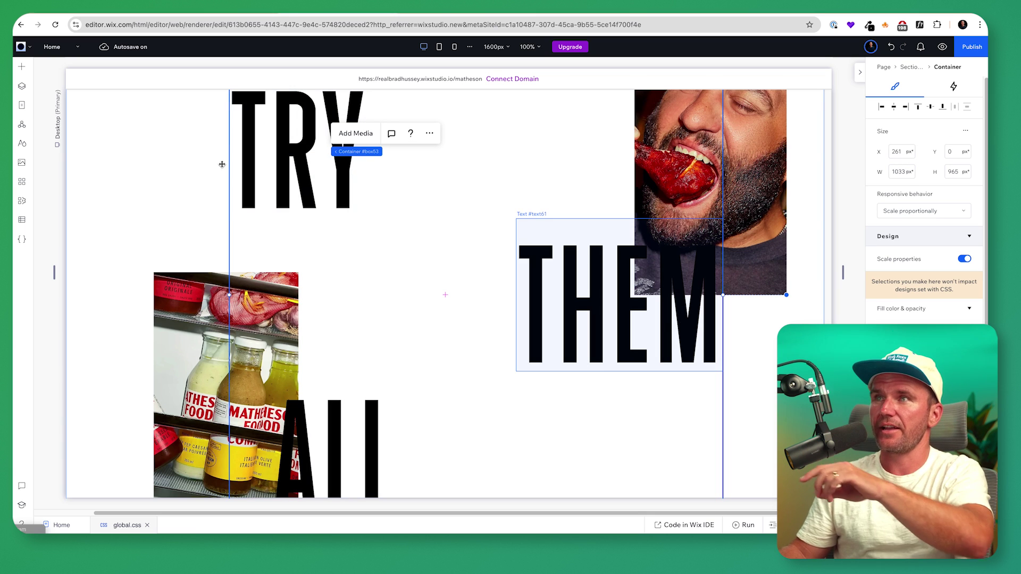
click(278, 174)
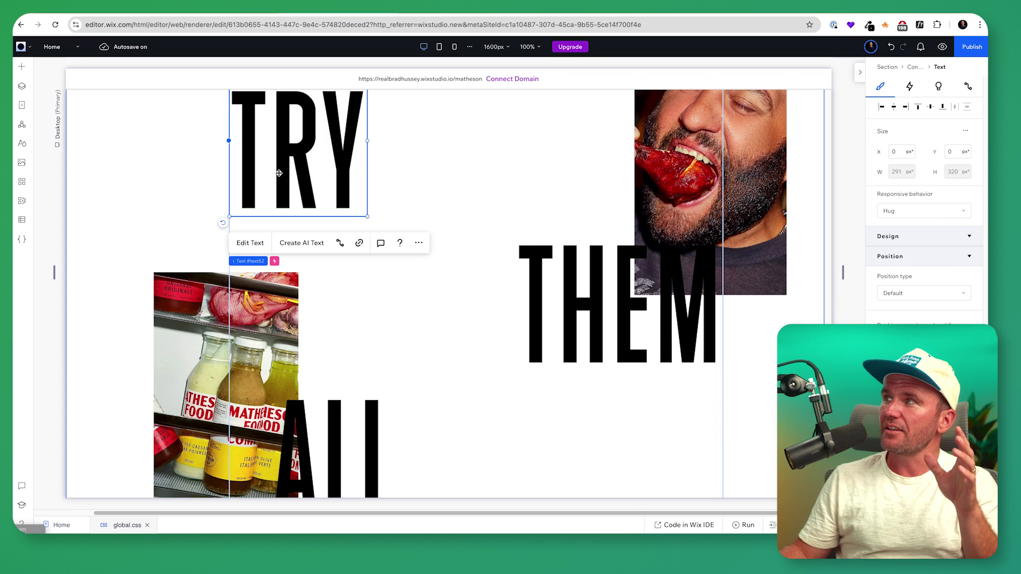
click(275, 261)
scroll(477, 213, up, 1)
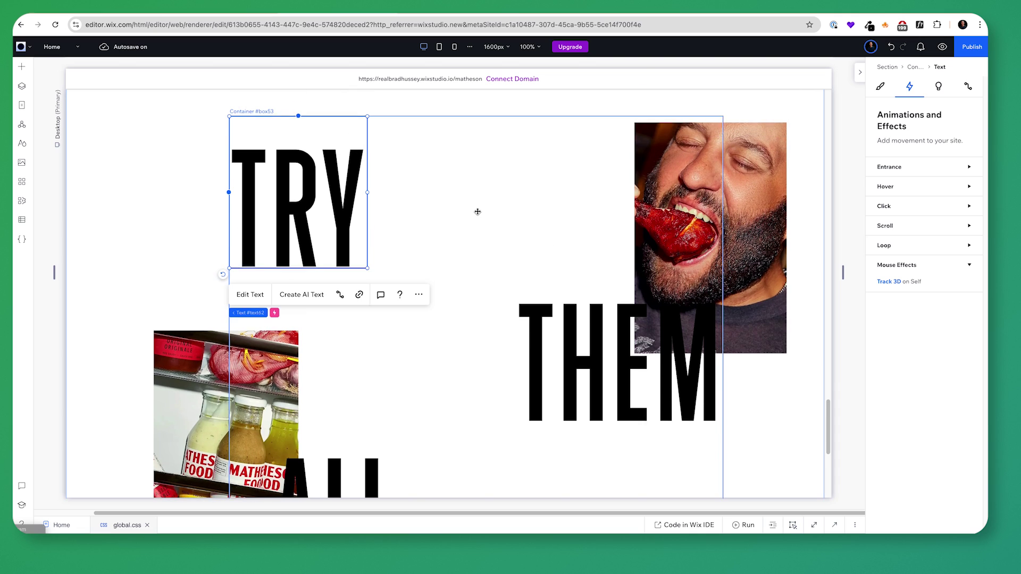
click(893, 285)
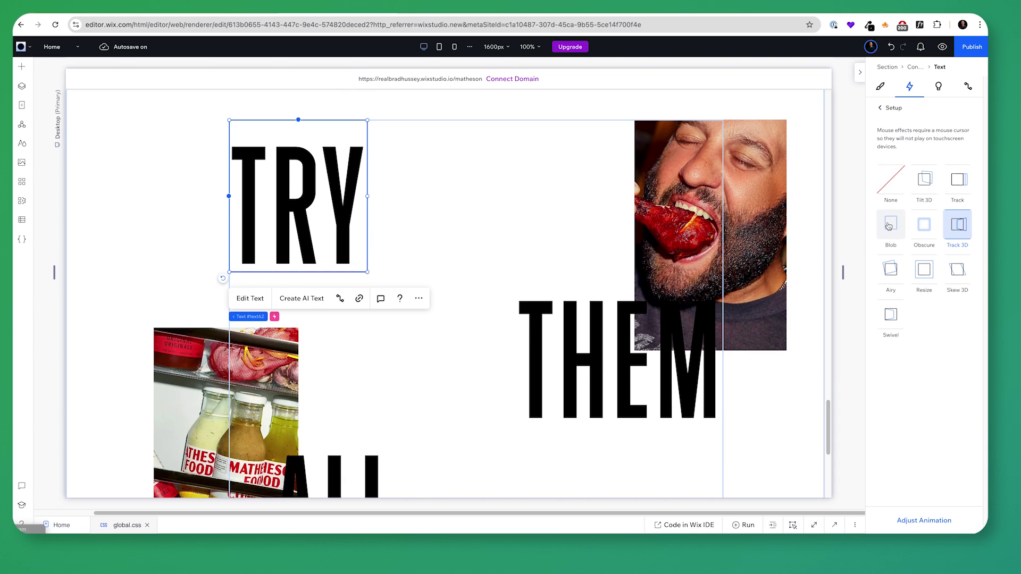
- Change the mouse effect of the THEM text to Airy
click(585, 372)
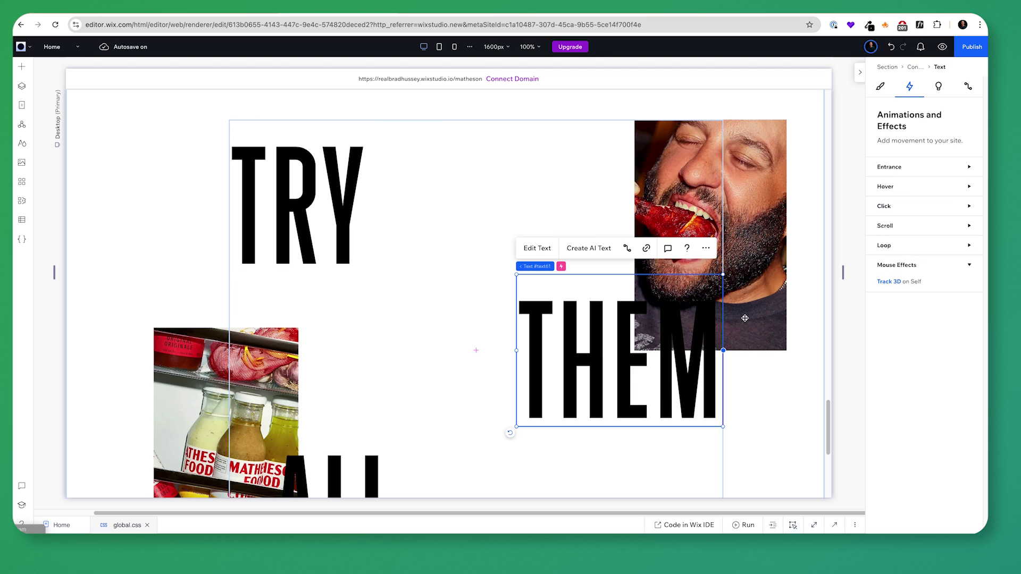
click(939, 280)
click(891, 271)
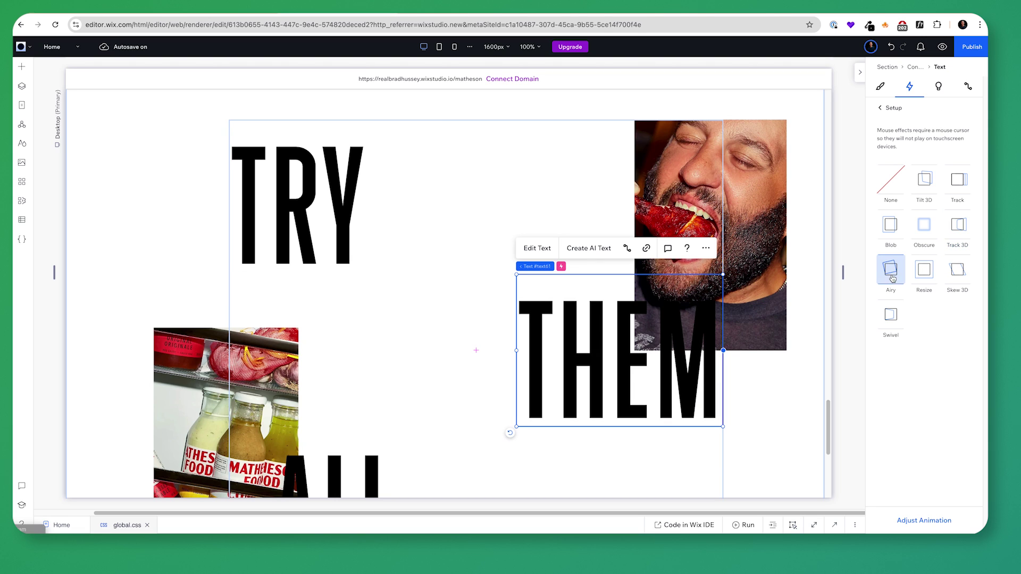
- Set the mouse effect of the ALL text to Tilt 3D
scroll(413, 415, down, 4)
click(333, 288)
click(930, 275)
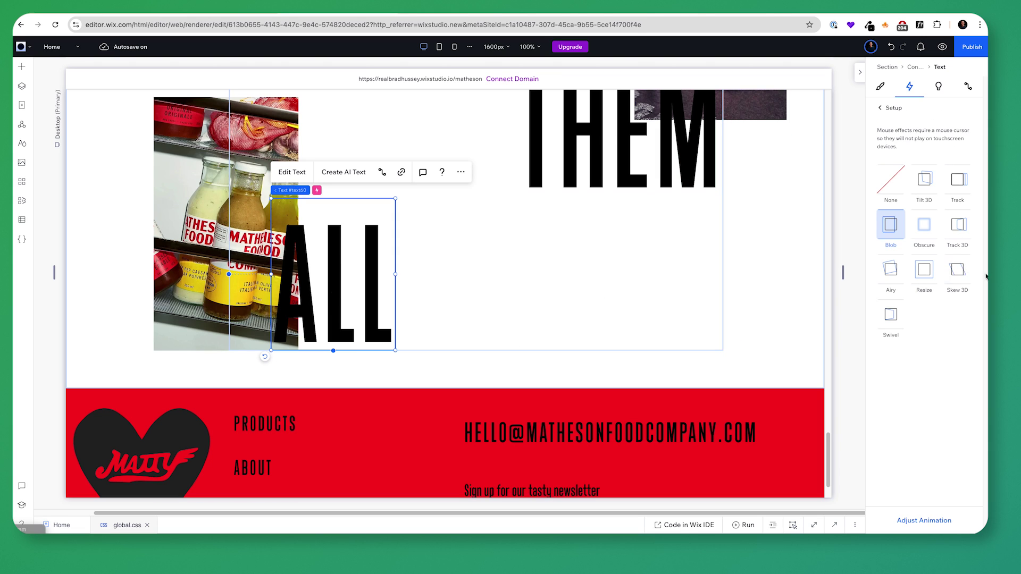
click(931, 181)
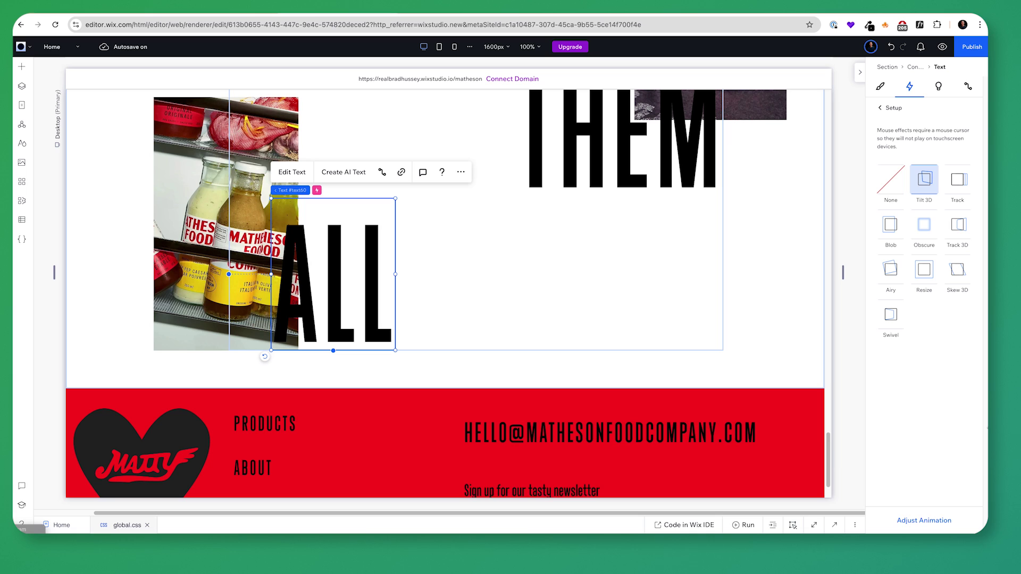
- Preview the site and examine the TRY, THEM and ALL mouse effects, the footer and the top of the page
click(942, 47)
scroll(280, 301, down, 2)
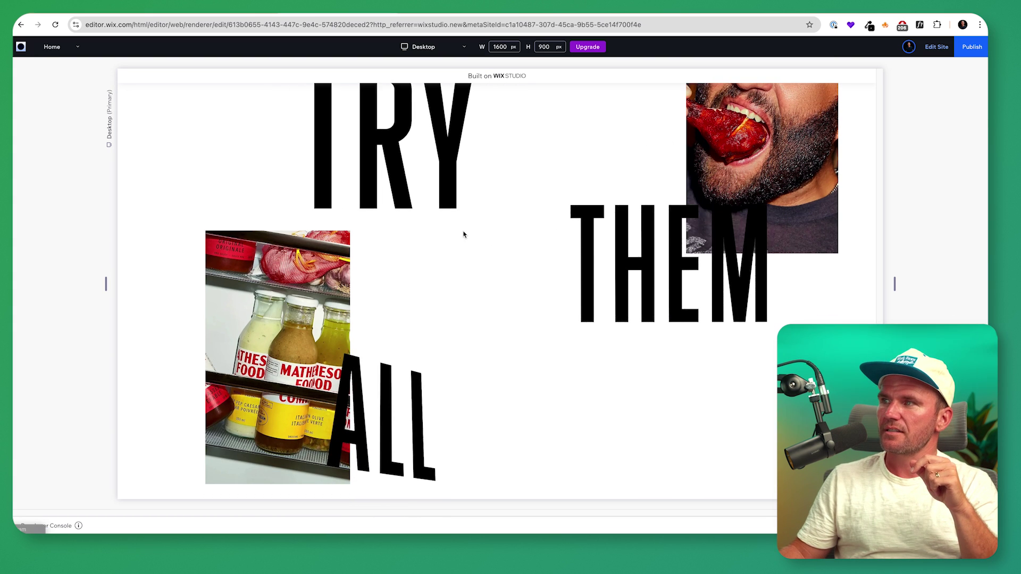
scroll(168, 191, up, 3)
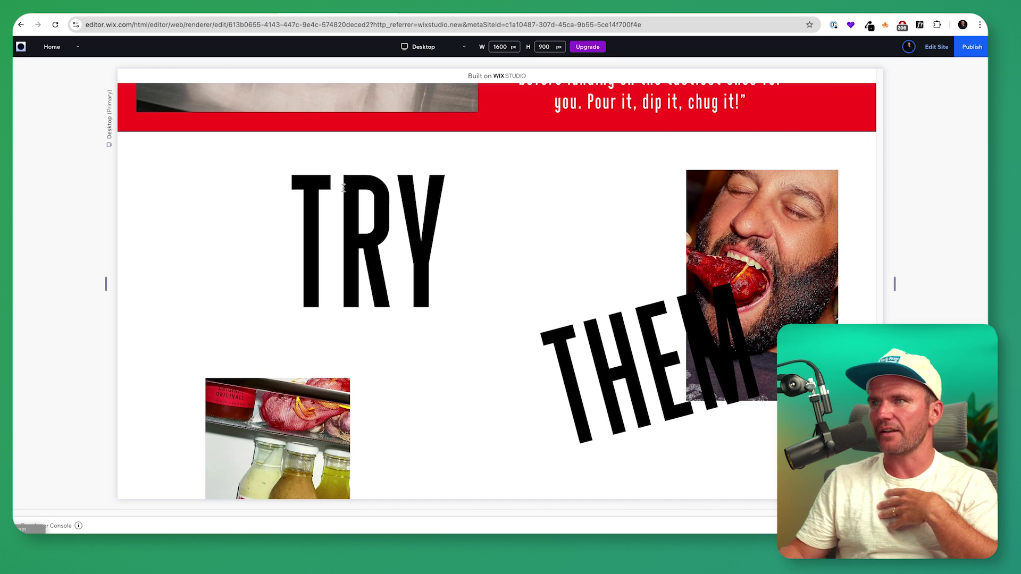
scroll(680, 234, down, 5)
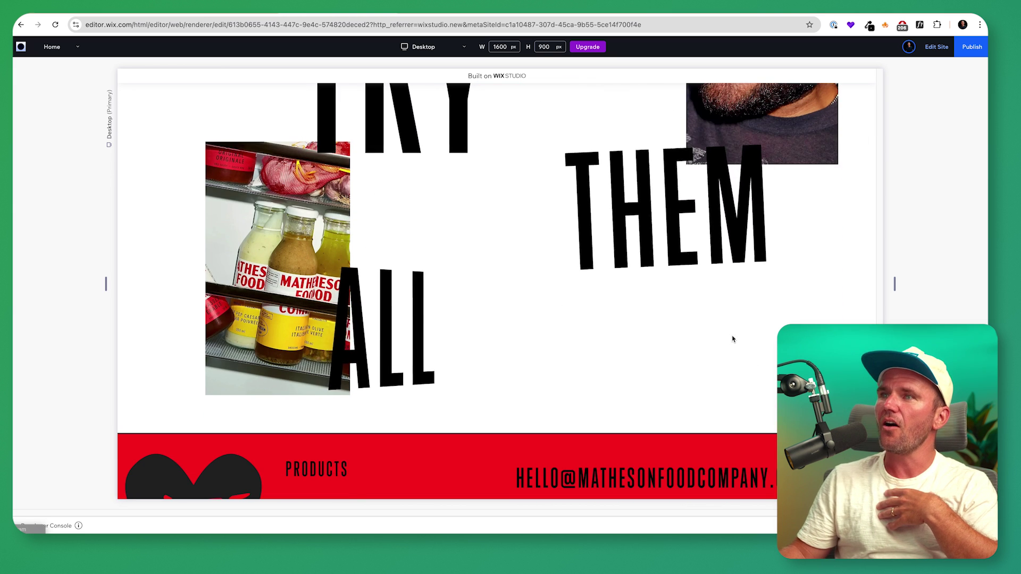
scroll(703, 247, down, 2)
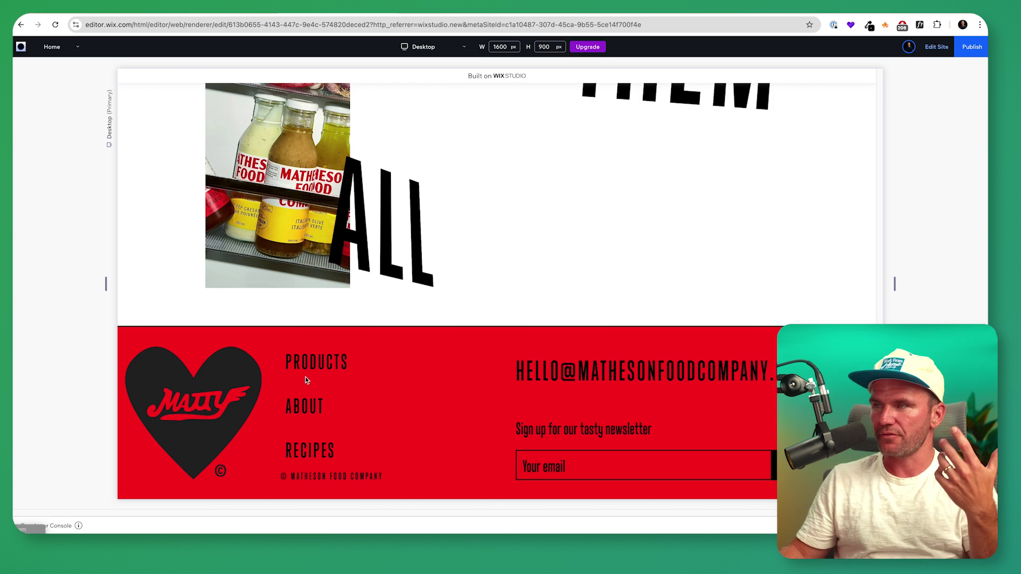
scroll(458, 360, up, 15)
scroll(527, 391, up, 10)
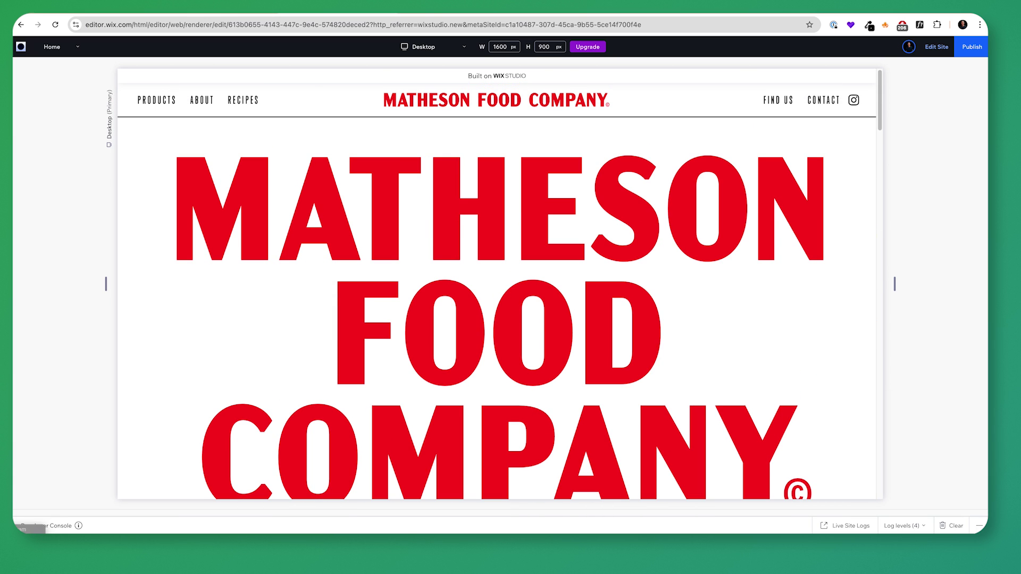
- Switch to the published Wix Studio site and examine the hero, image section, ticker tape and product grid hover effects
click(217, 13)
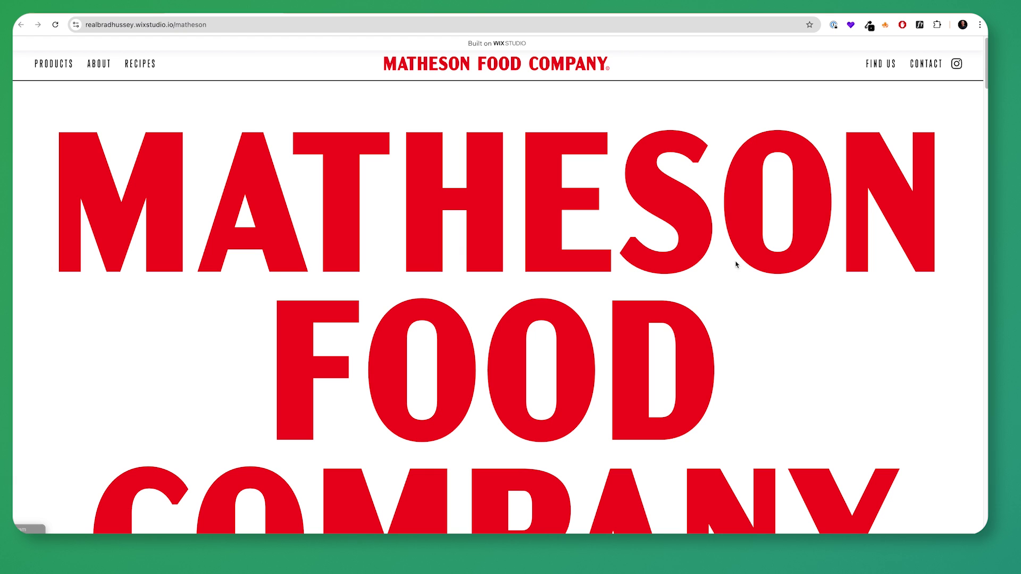
scroll(712, 227, down, 1)
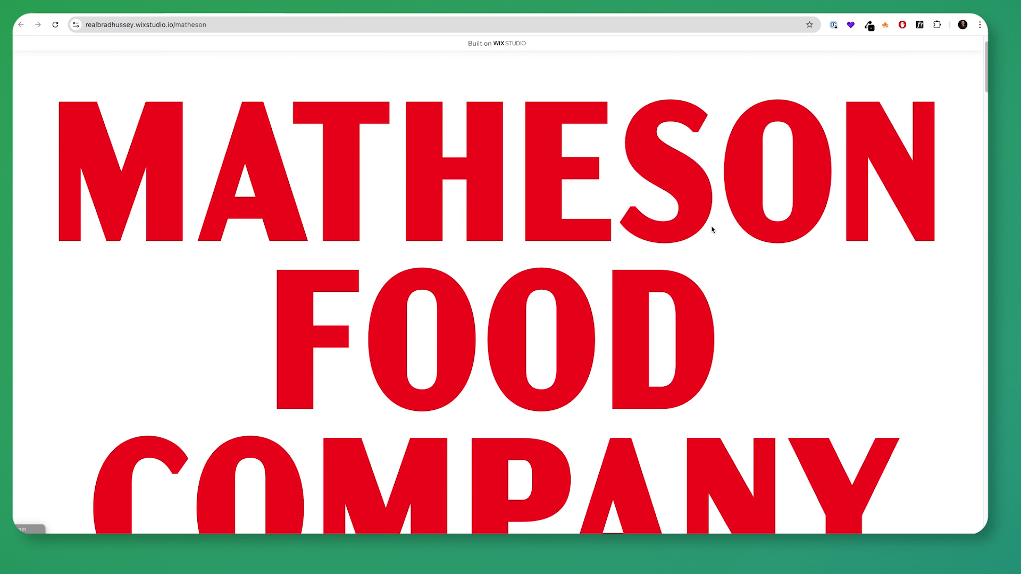
scroll(721, 229, down, 5)
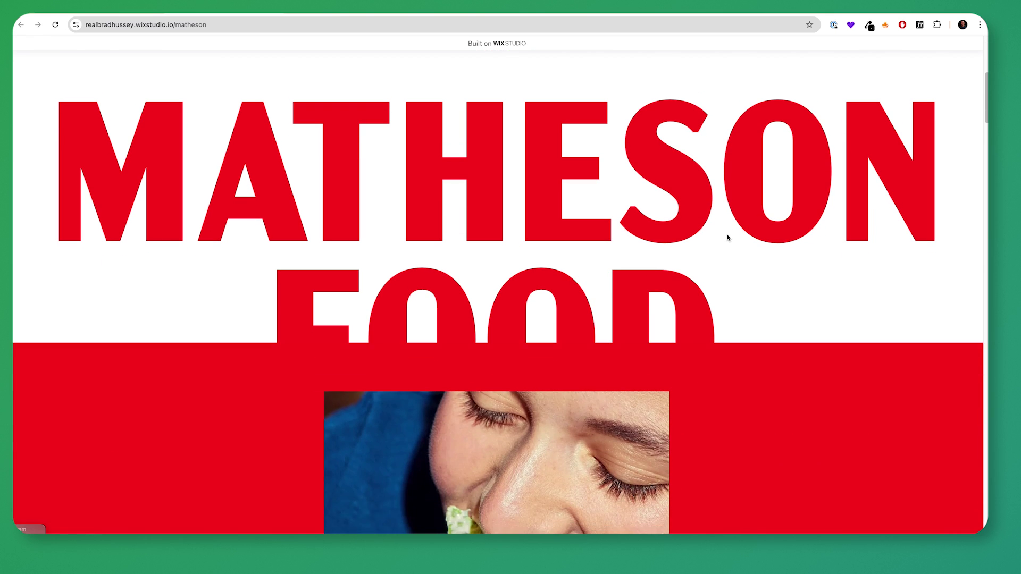
scroll(728, 236, down, 5)
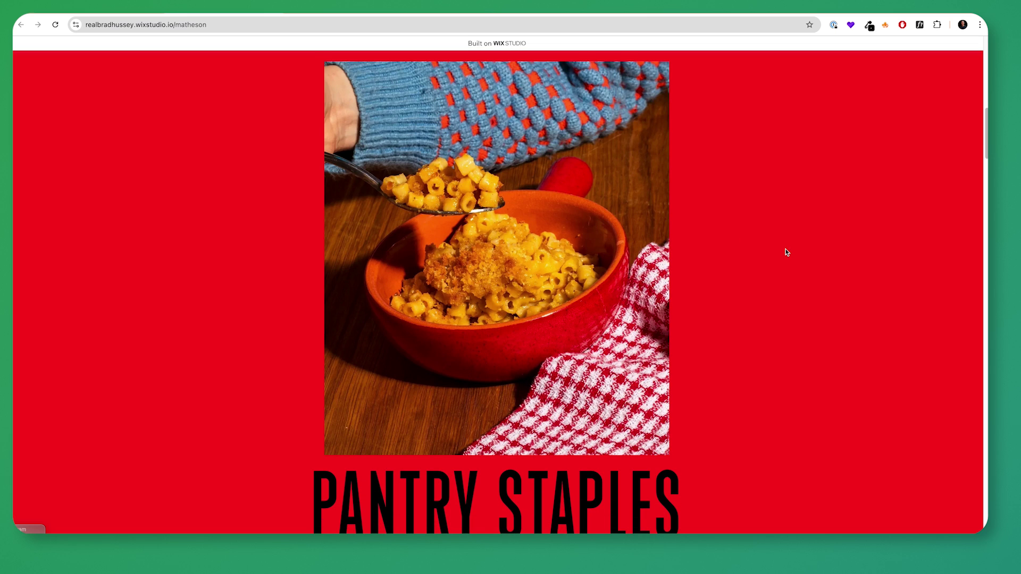
scroll(811, 281, down, 10)
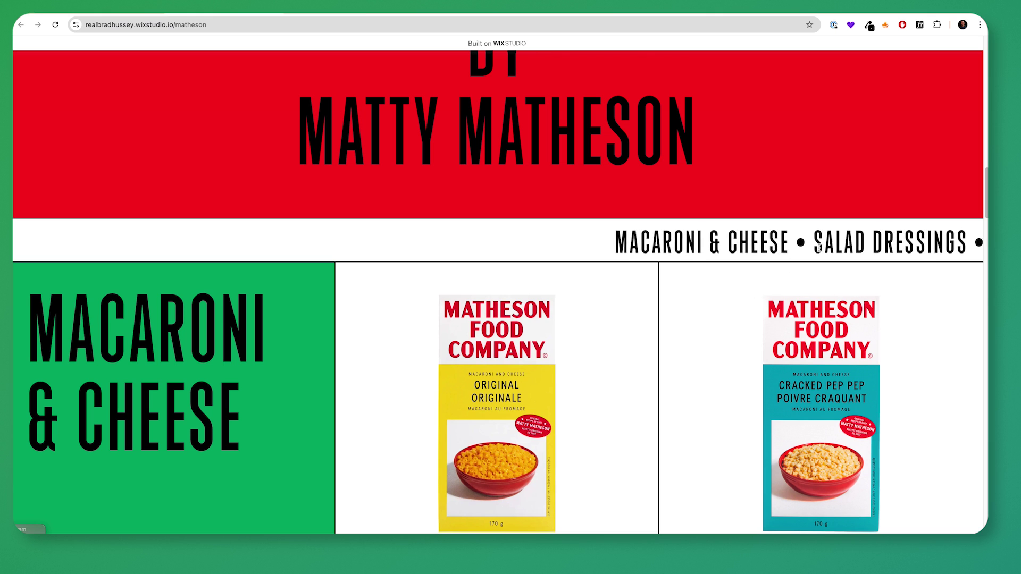
scroll(754, 341, down, 3)
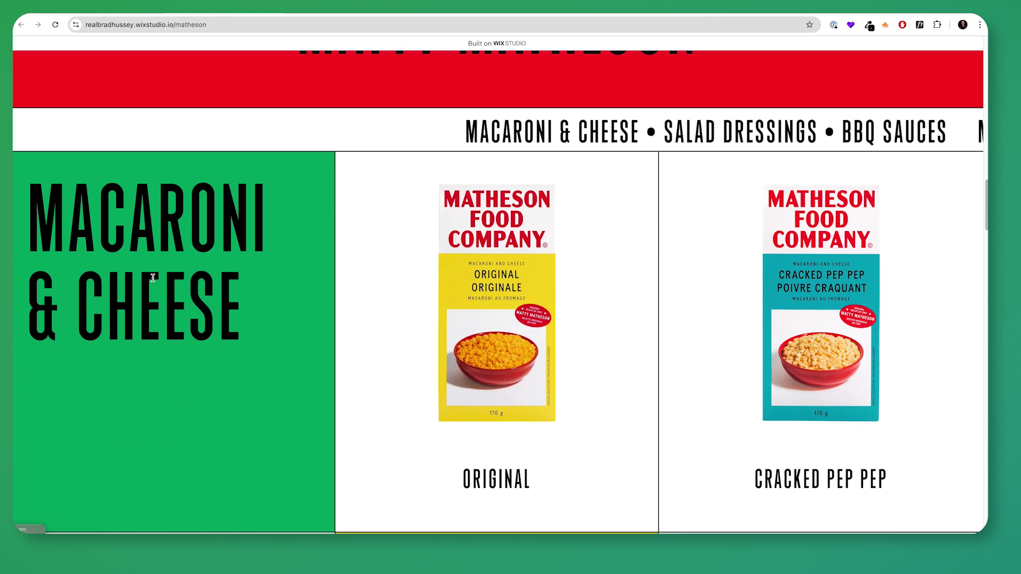
scroll(160, 272, down, 1)
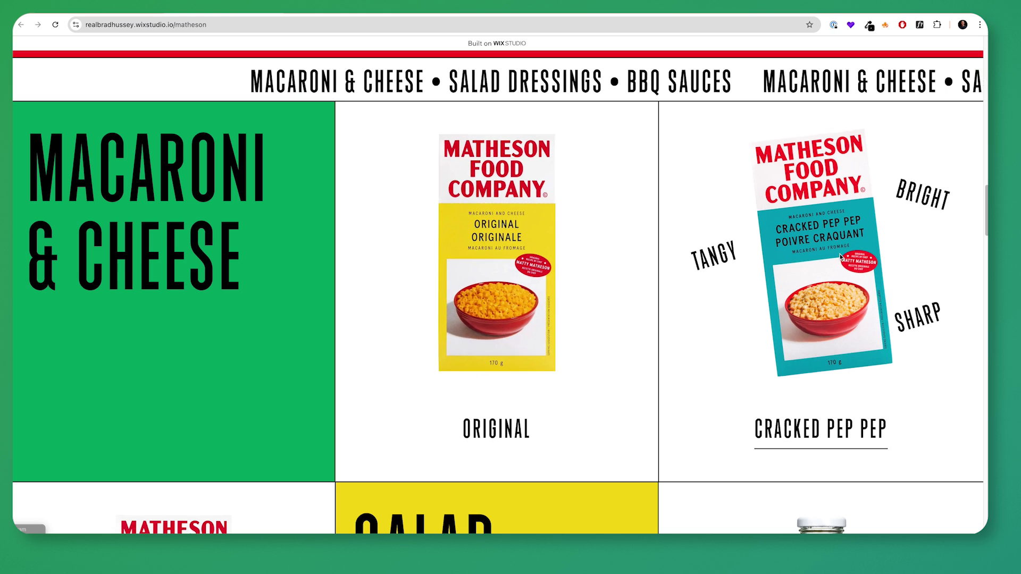
scroll(840, 257, down, 7)
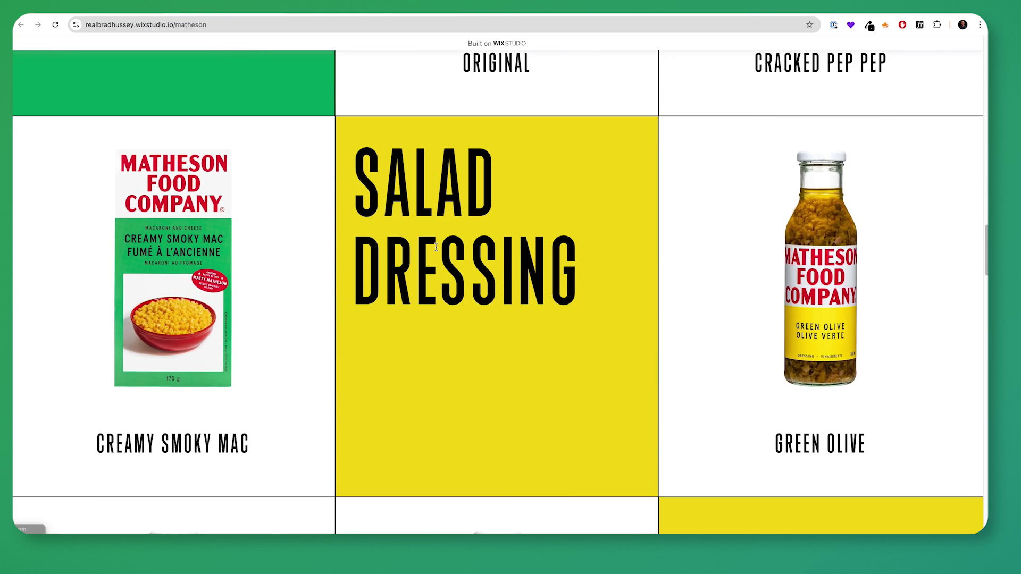
scroll(151, 305, down, 8)
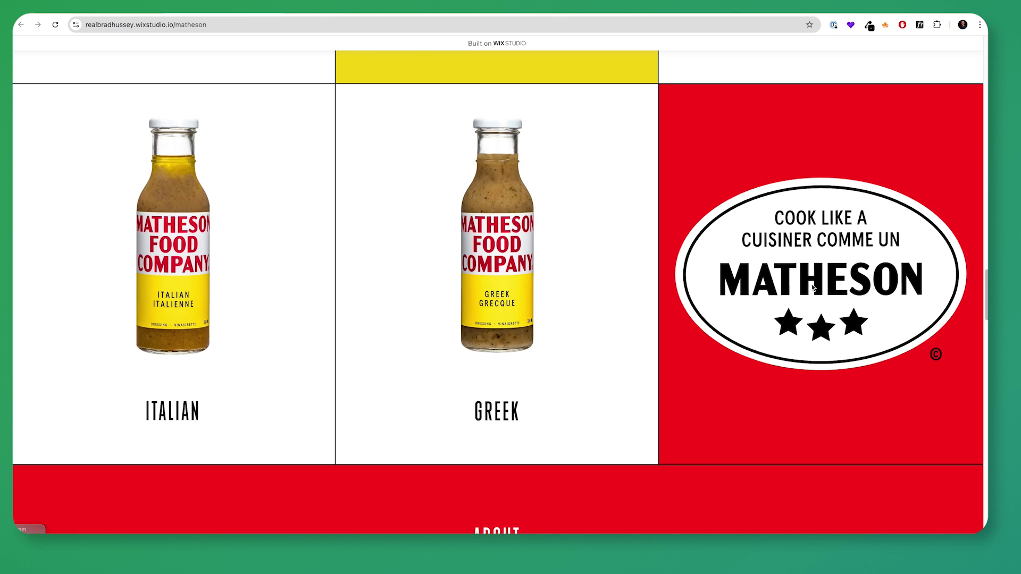
- Examine the published site's About Matty Matheson and Try Them All sections, and return to the top of the page
scroll(765, 213, down, 6)
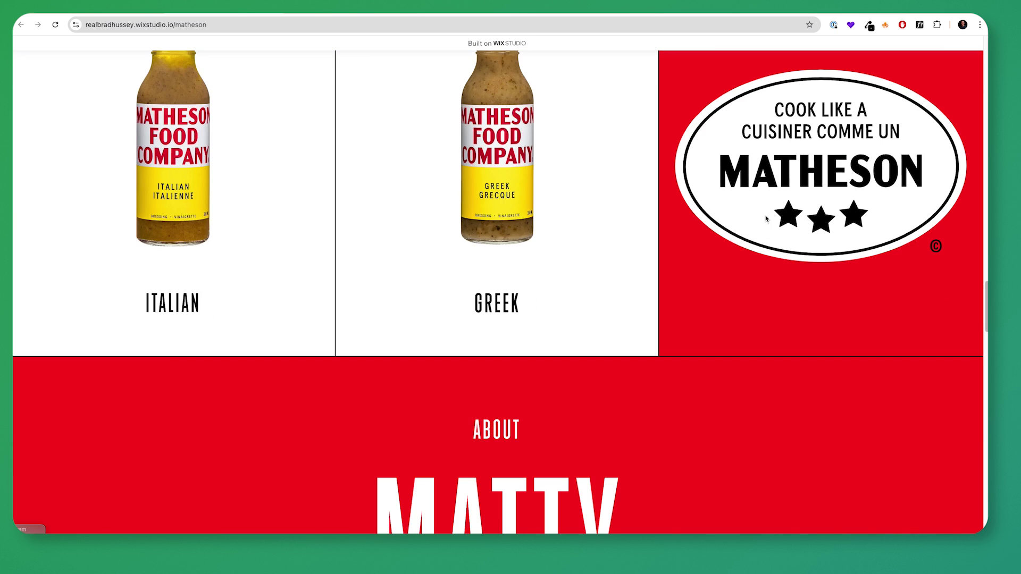
scroll(764, 205, down, 10)
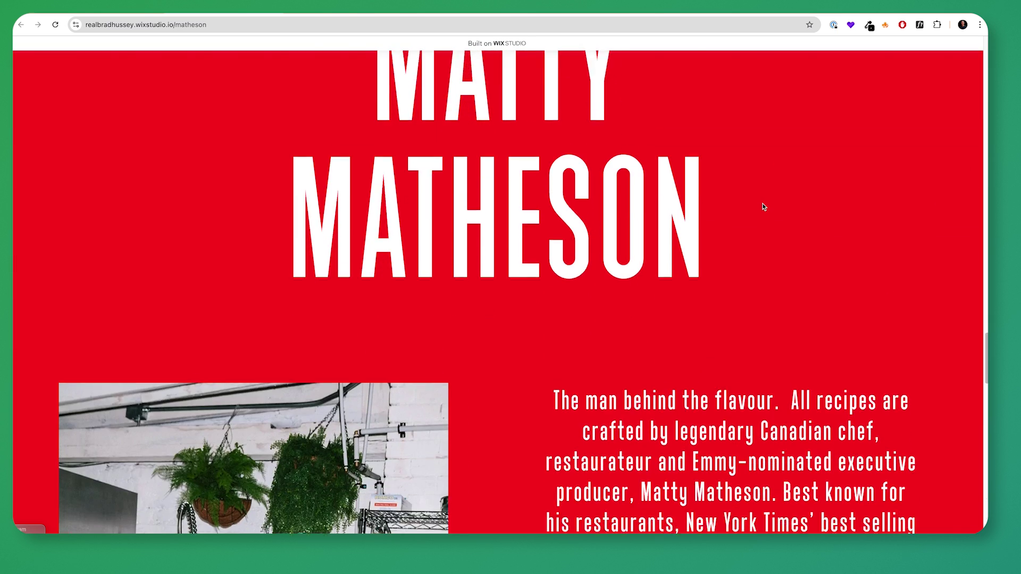
scroll(762, 203, down, 3)
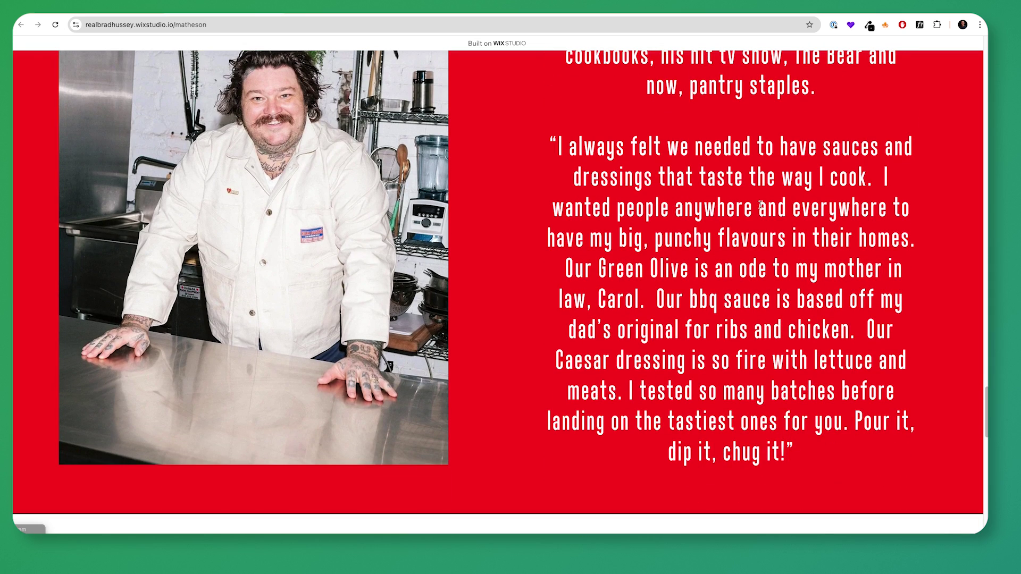
scroll(754, 204, down, 15)
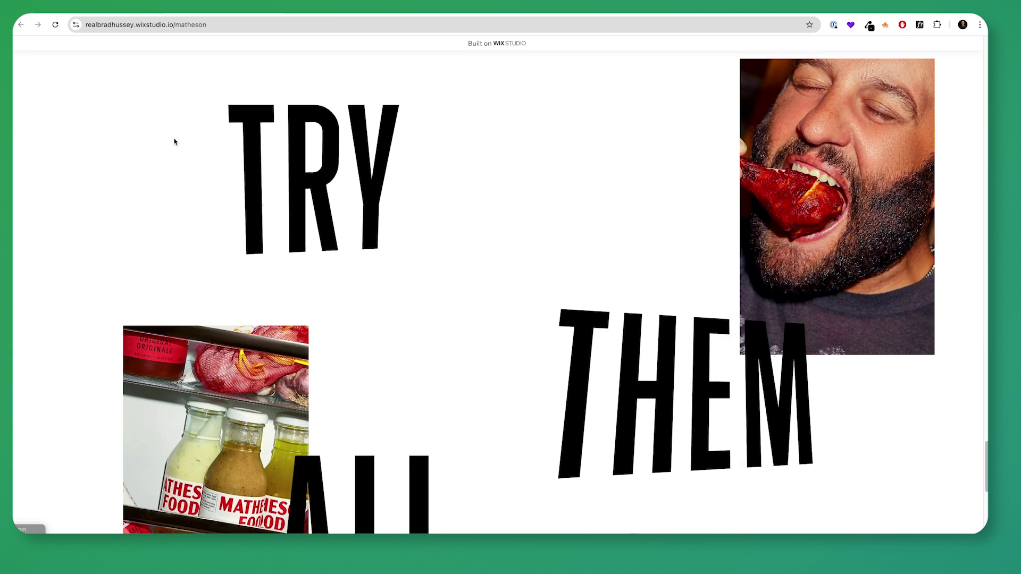
scroll(691, 251, up, 4)
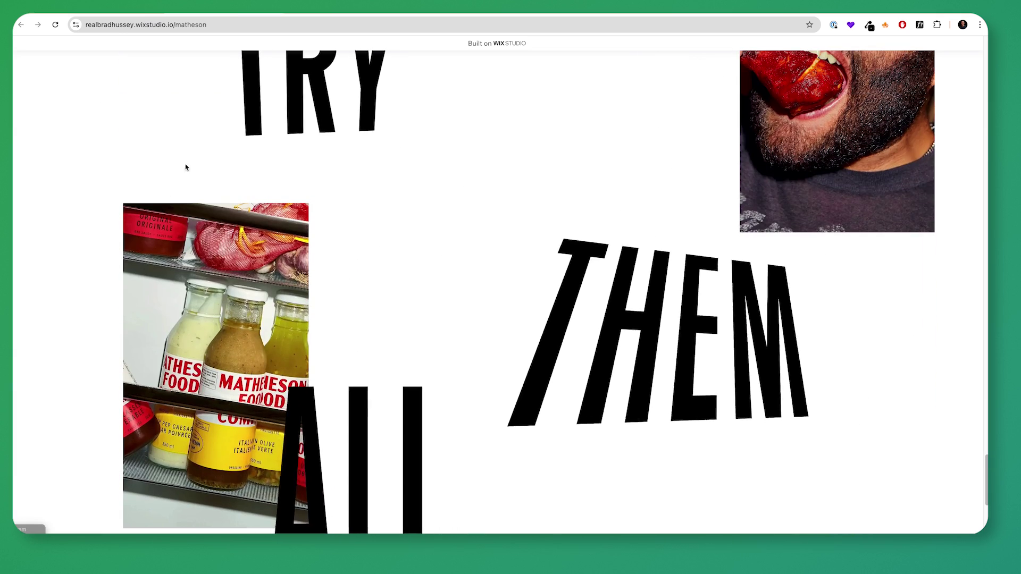
scroll(750, 182, down, 5)
scroll(569, 182, up, 20)
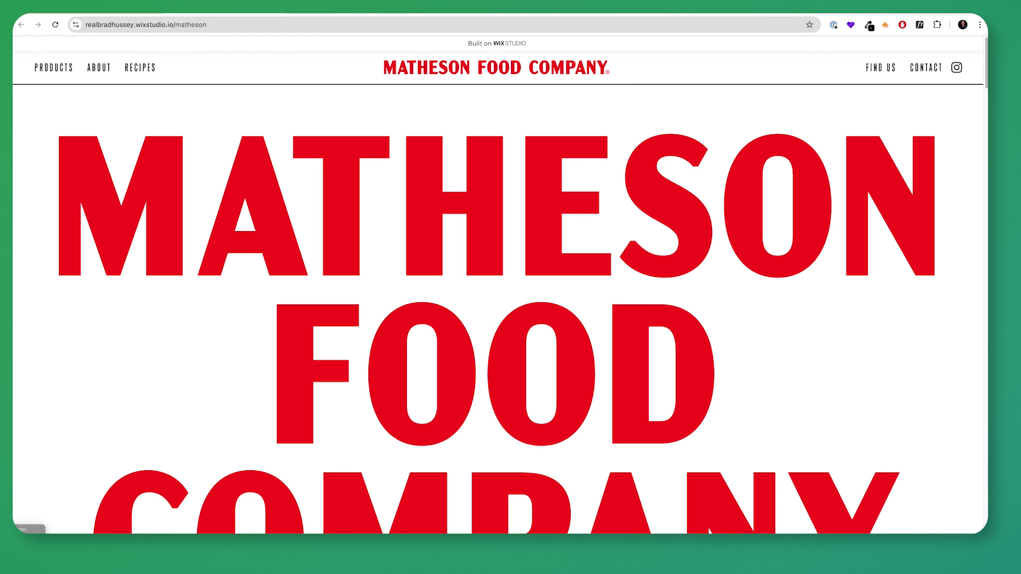
- Narrow the published site's browser window to mobile width and close the open mobile navigation menu
drag(987, 191, 824, 198)
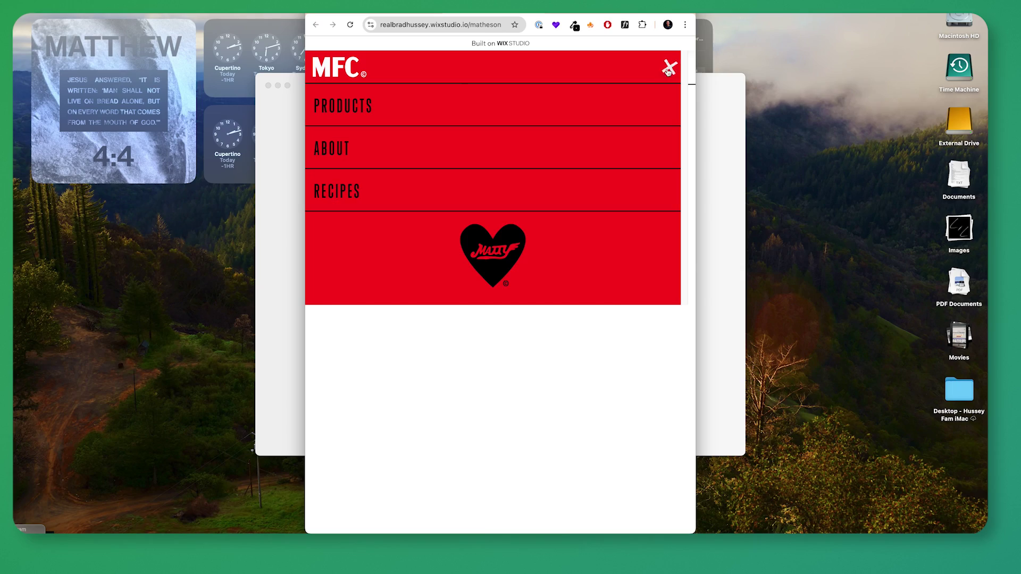
click(668, 71)
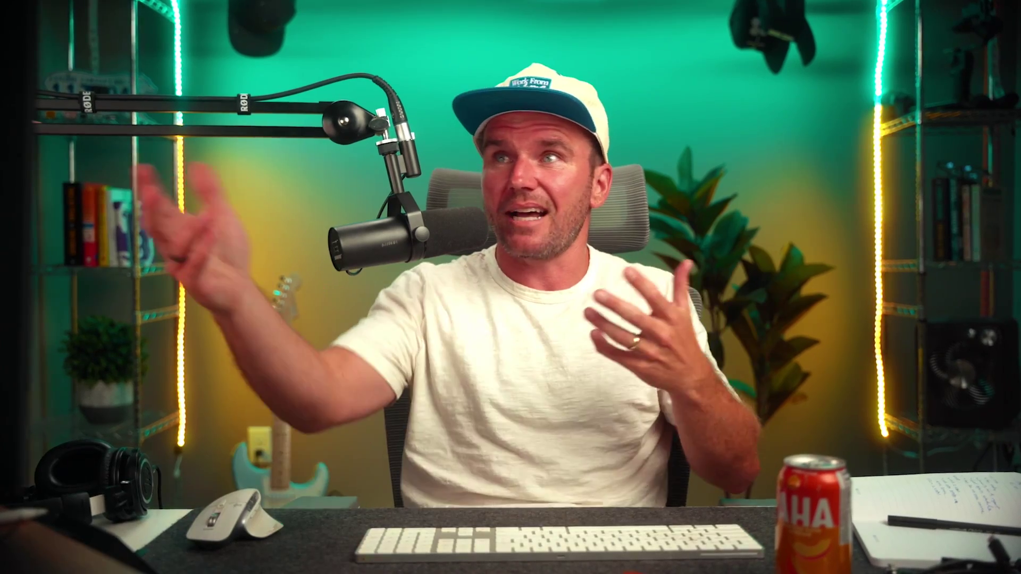